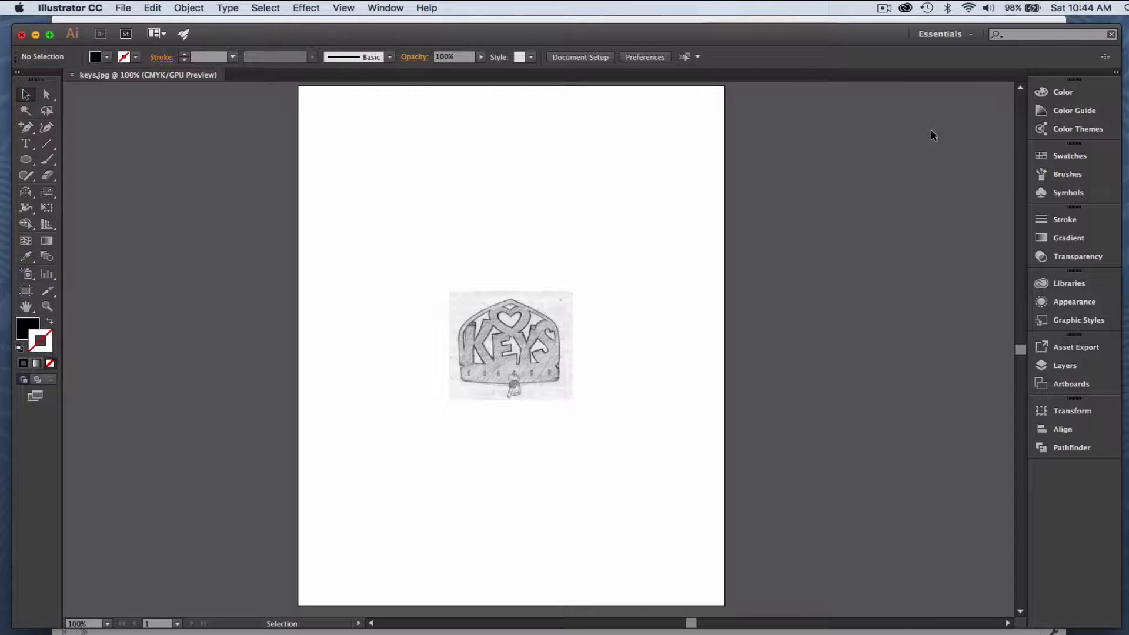
- Reset the Essentials workspace to its default layout and collapse the Libraries panel
{"action": "left_click", "coordinate": [969, 34]}
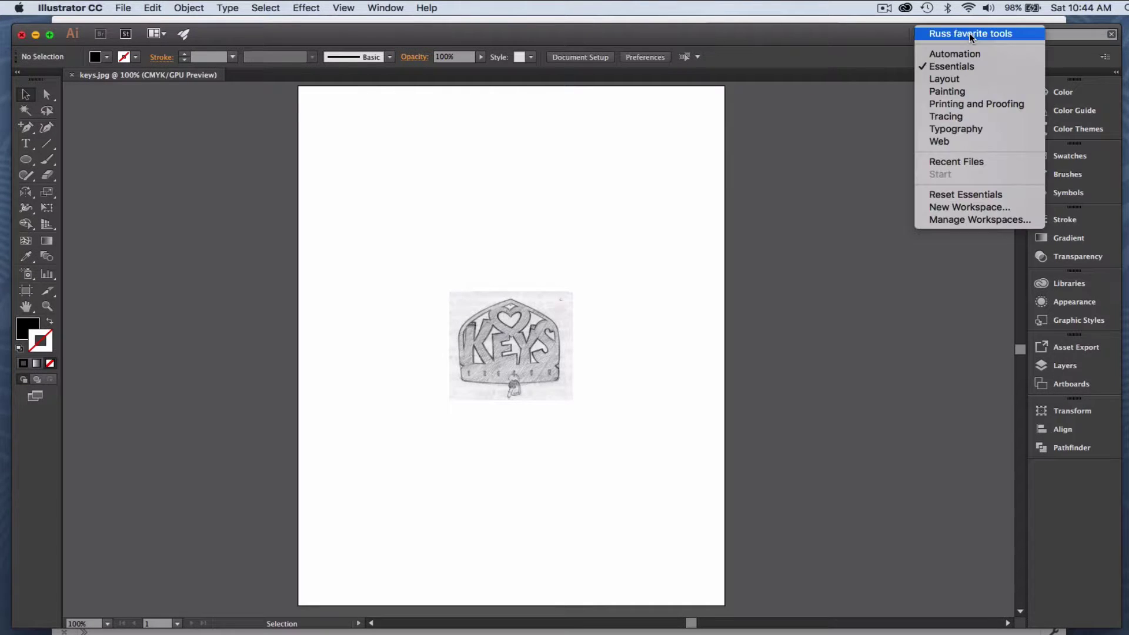
{"action": "left_click", "coordinate": [968, 34]}
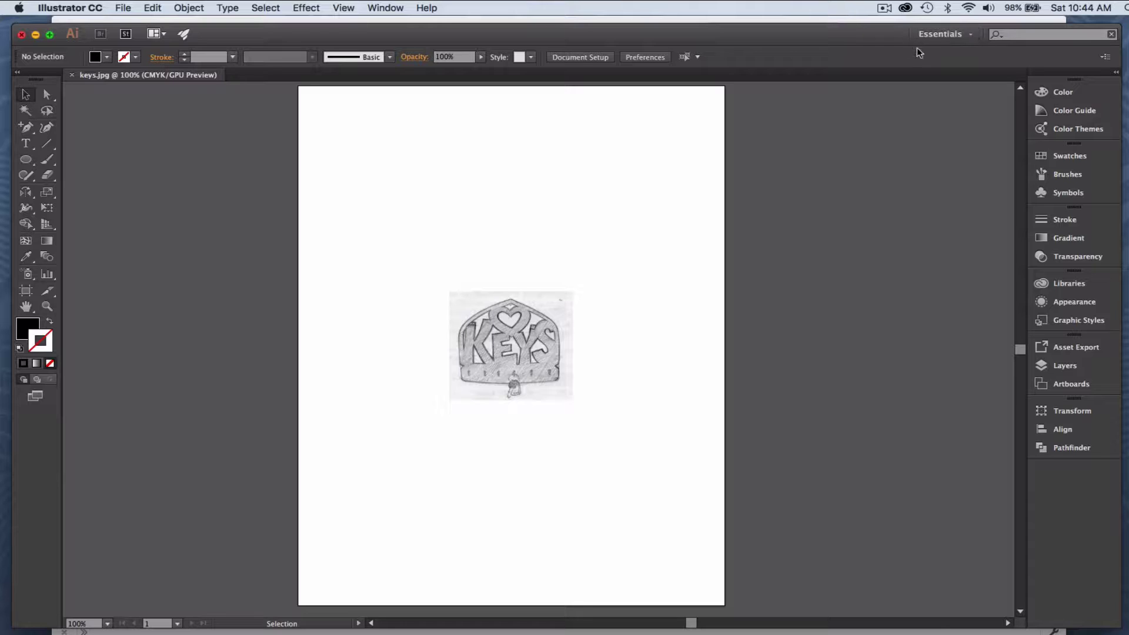
{"action": "left_click", "coordinate": [965, 36]}
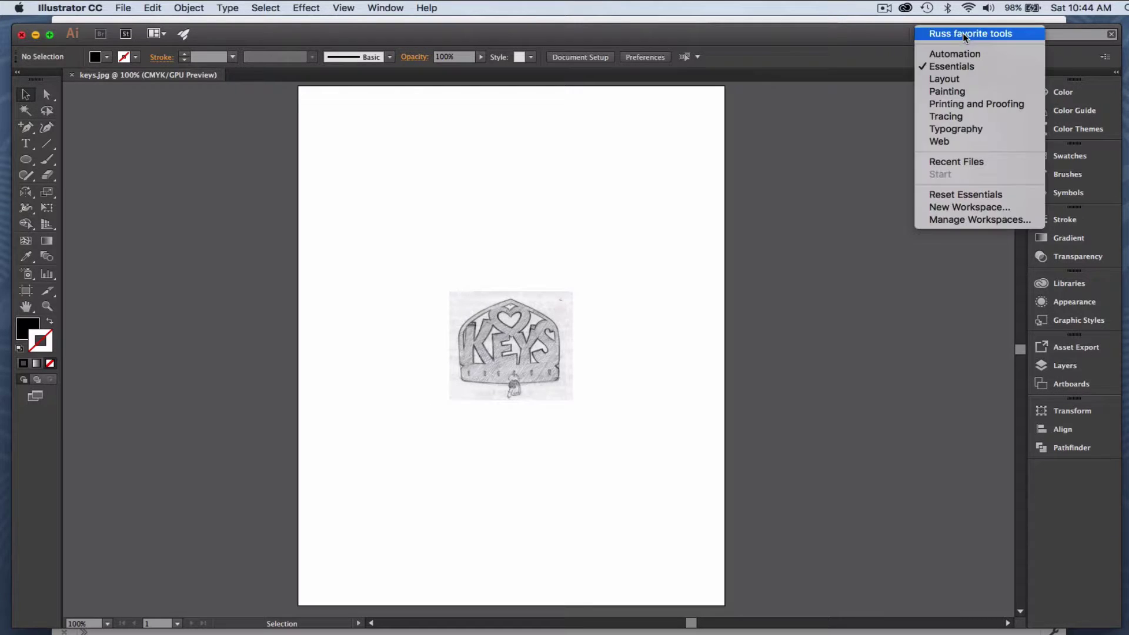
{"action": "left_click", "coordinate": [969, 195]}
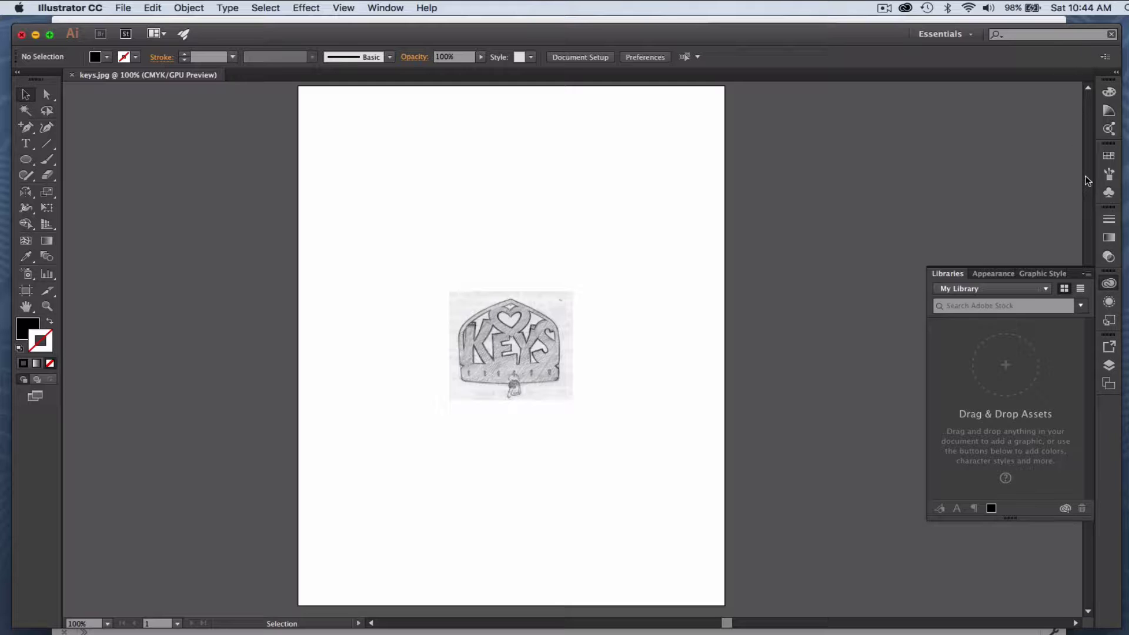
{"action": "mouse_move", "coordinate": [1068, 275]}
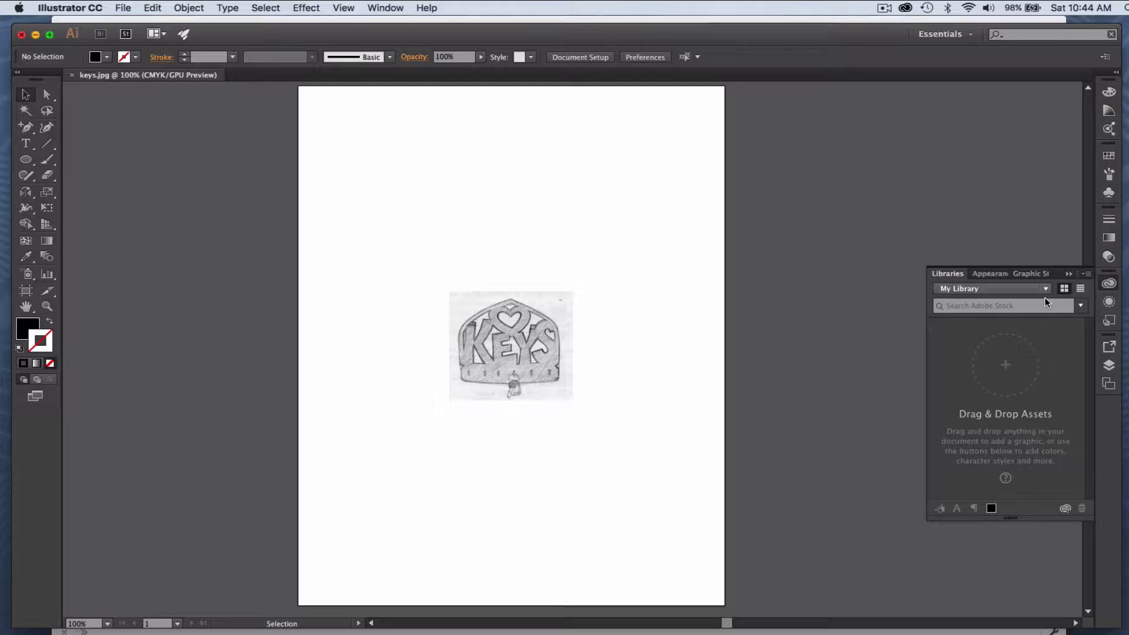
{"action": "left_click", "coordinate": [1068, 273]}
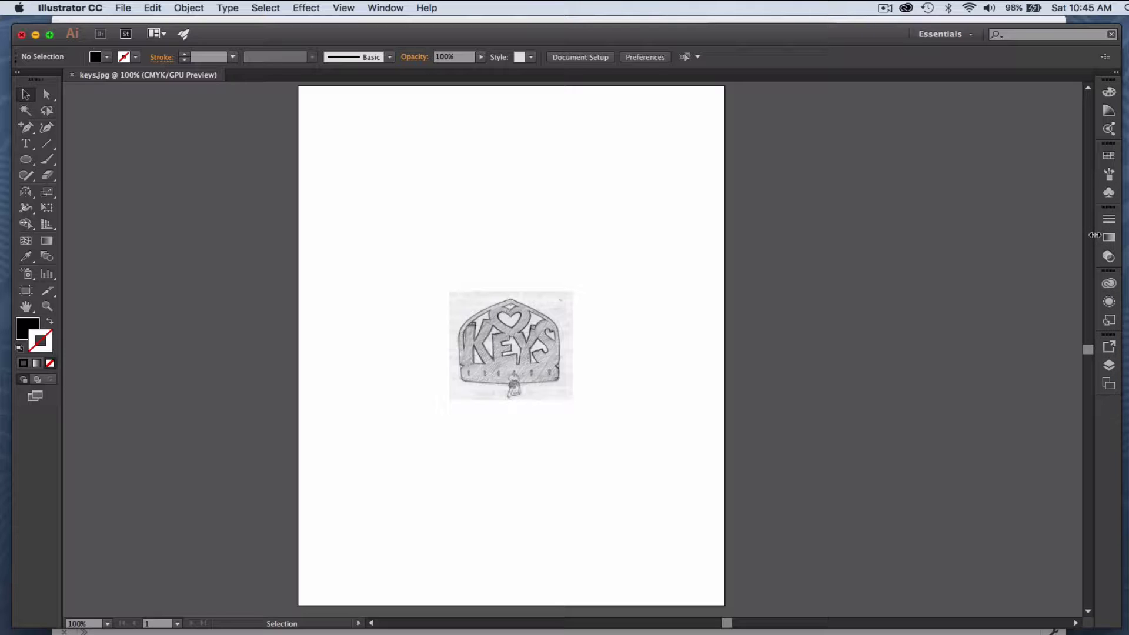
- Widen the panel dock to show full panel names, and dock the Transform, Align and Pathfinder group beneath Artboards
{"action": "left_click_drag", "start_coordinate": [1095, 235], "coordinate": [1071, 230]}
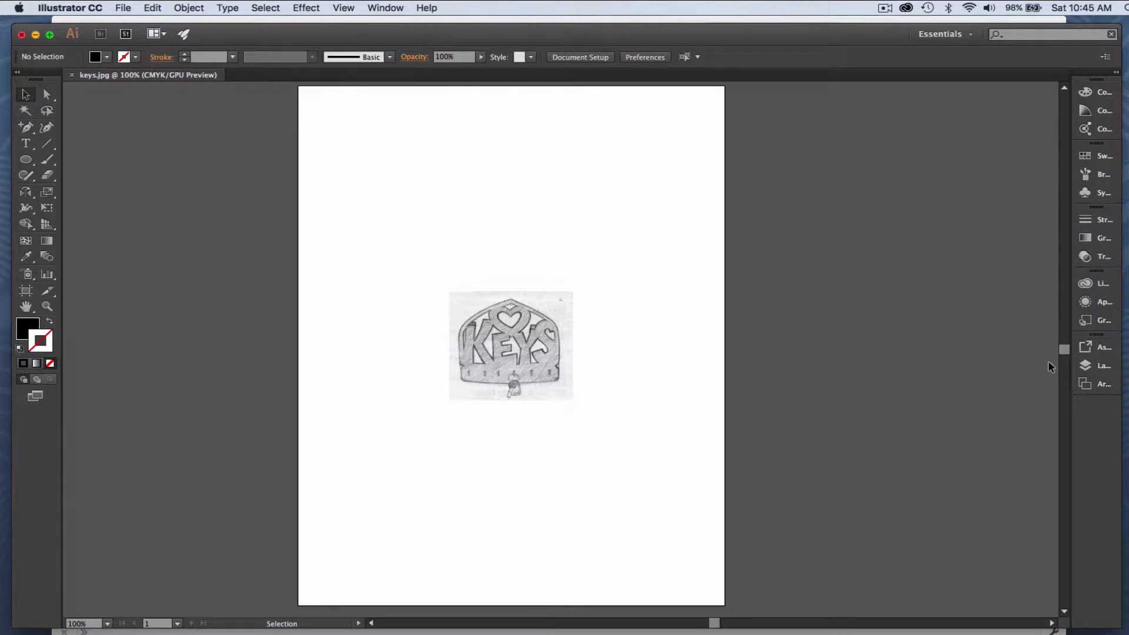
{"action": "left_click_drag", "start_coordinate": [1070, 293], "coordinate": [1022, 294]}
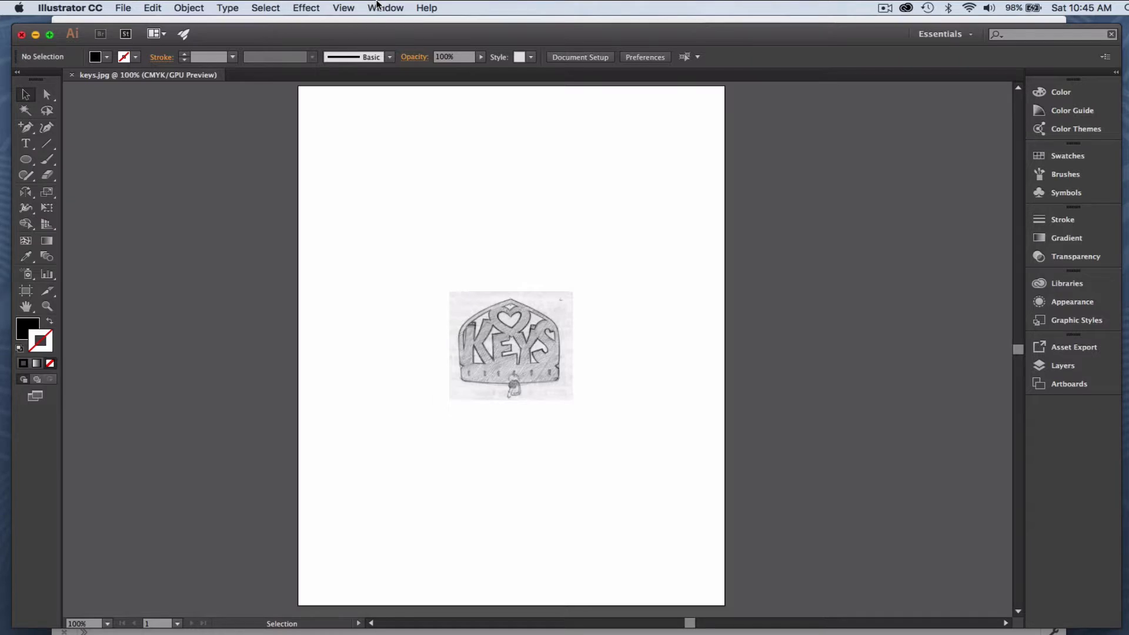
{"action": "left_click", "coordinate": [379, 8]}
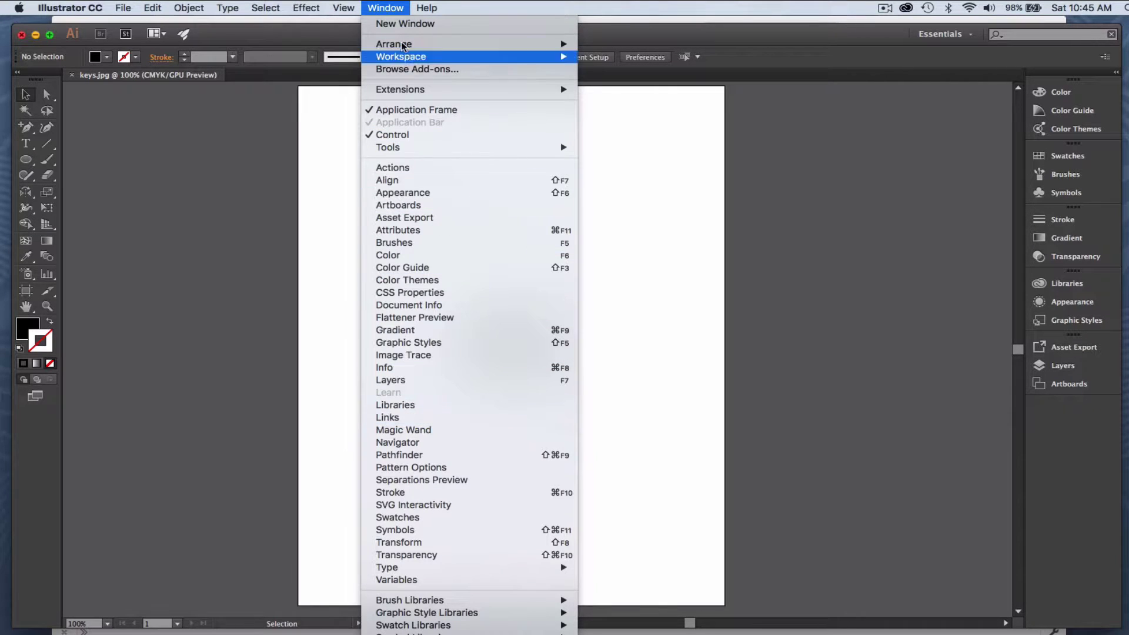
{"action": "left_click", "coordinate": [440, 455]}
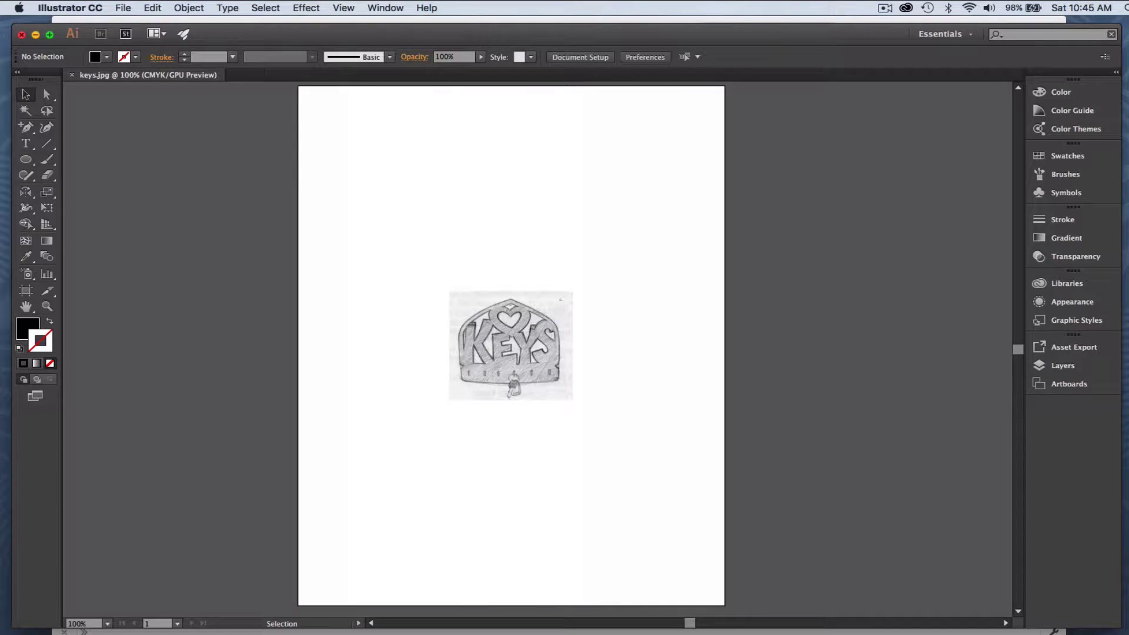
{"action": "left_click_drag", "start_coordinate": [12, 137], "coordinate": [626, 183]}
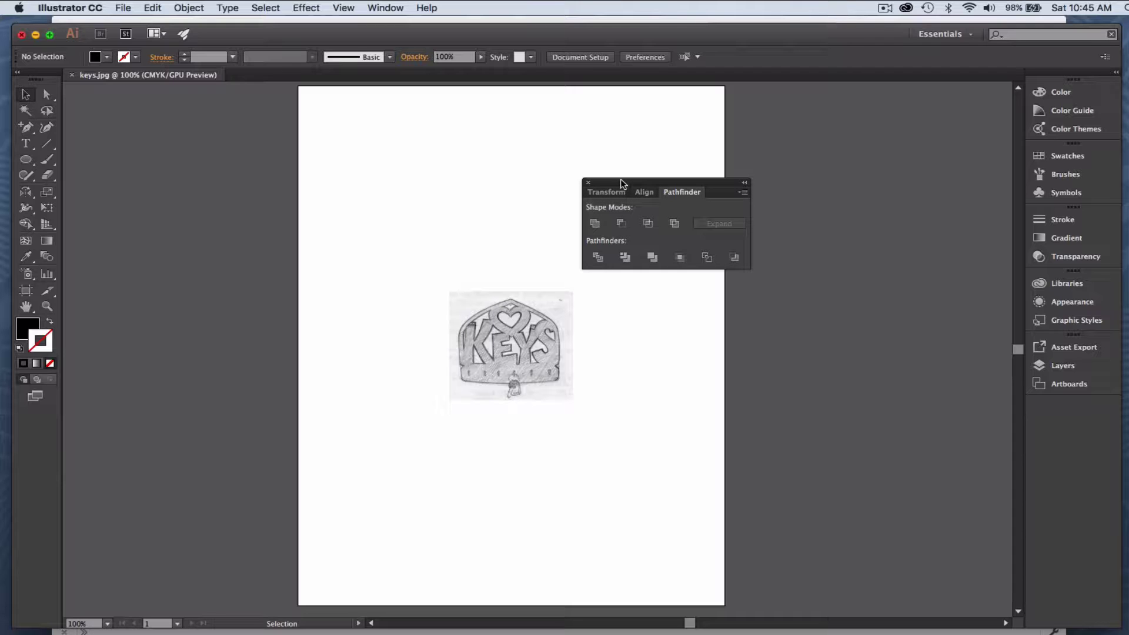
{"action": "left_click_drag", "start_coordinate": [624, 182], "coordinate": [1043, 405]}
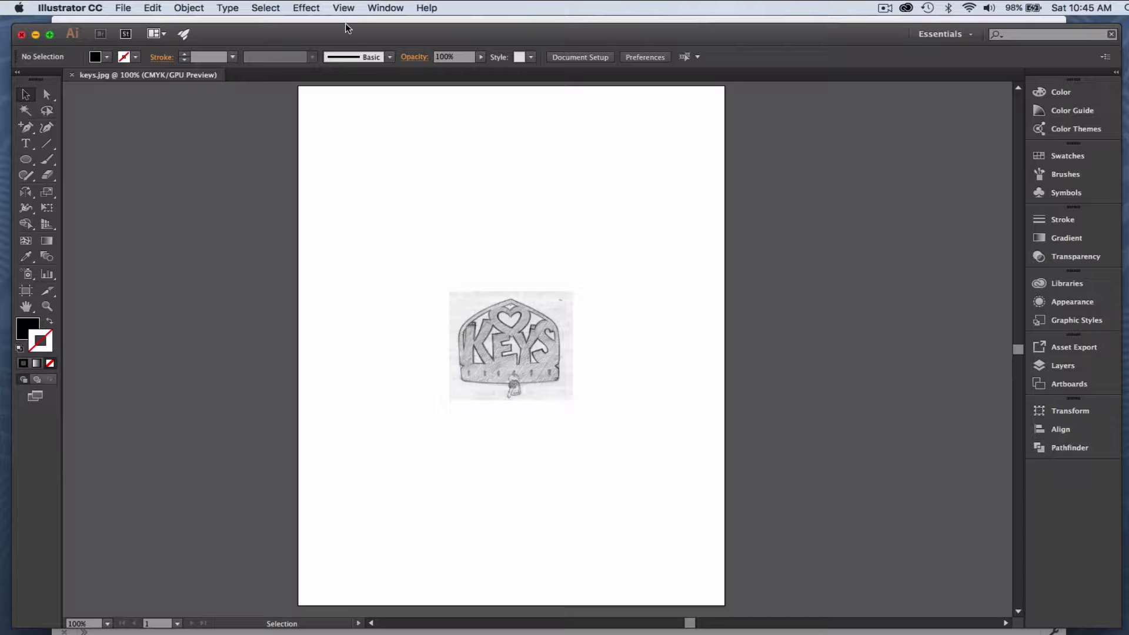
{"action": "left_click", "coordinate": [388, 8]}
{"action": "mouse_move", "coordinate": [347, 8]}
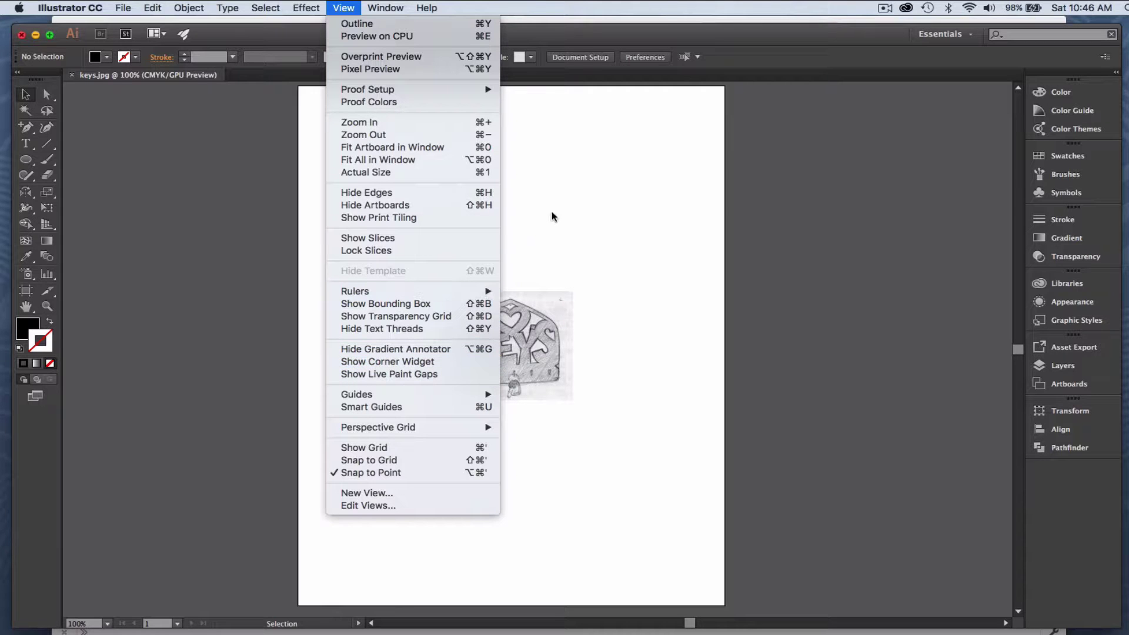
{"action": "left_click", "coordinate": [757, 214]}
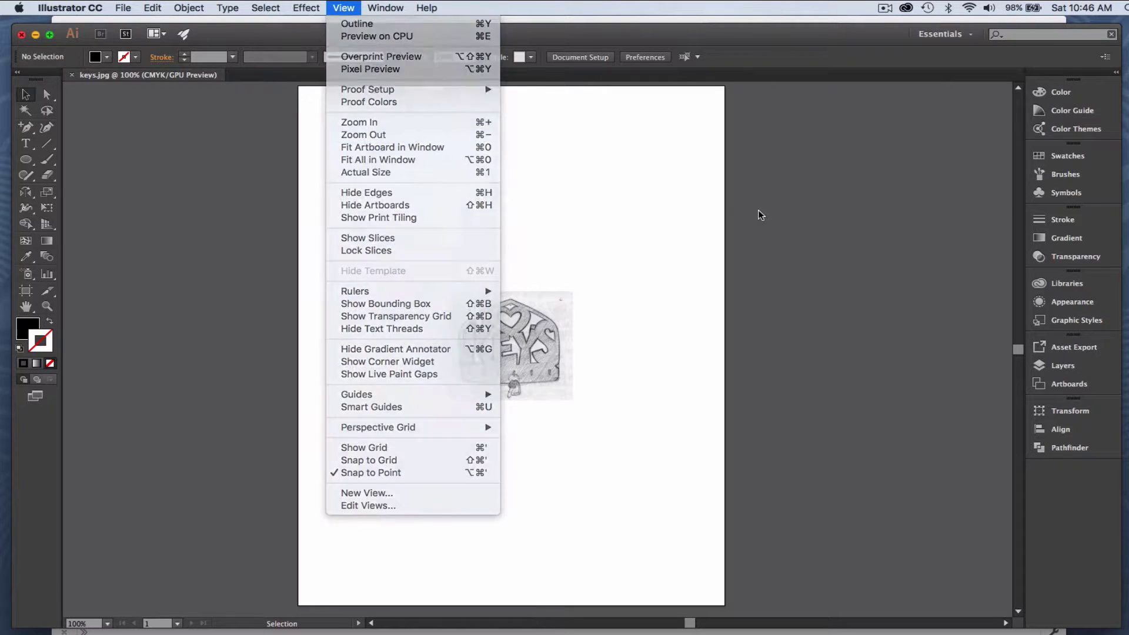
- Examine the Selection & Anchor Display preferences, including tolerance, snapping and anchor display options, and leave them without changes
{"action": "left_click", "coordinate": [67, 7]}
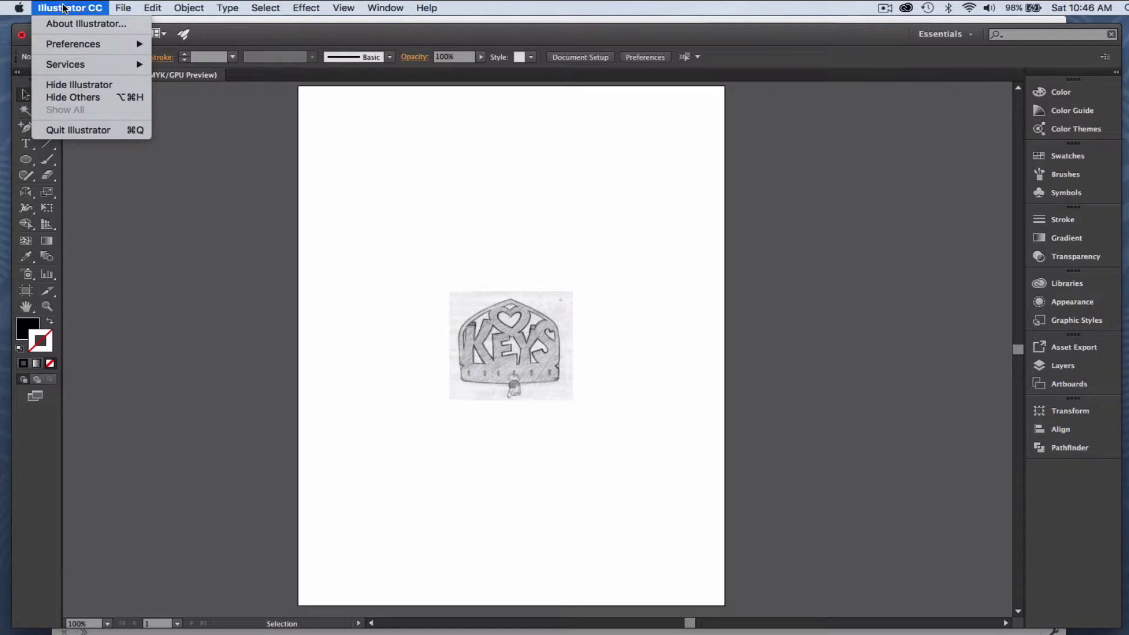
{"action": "mouse_move", "coordinate": [76, 45]}
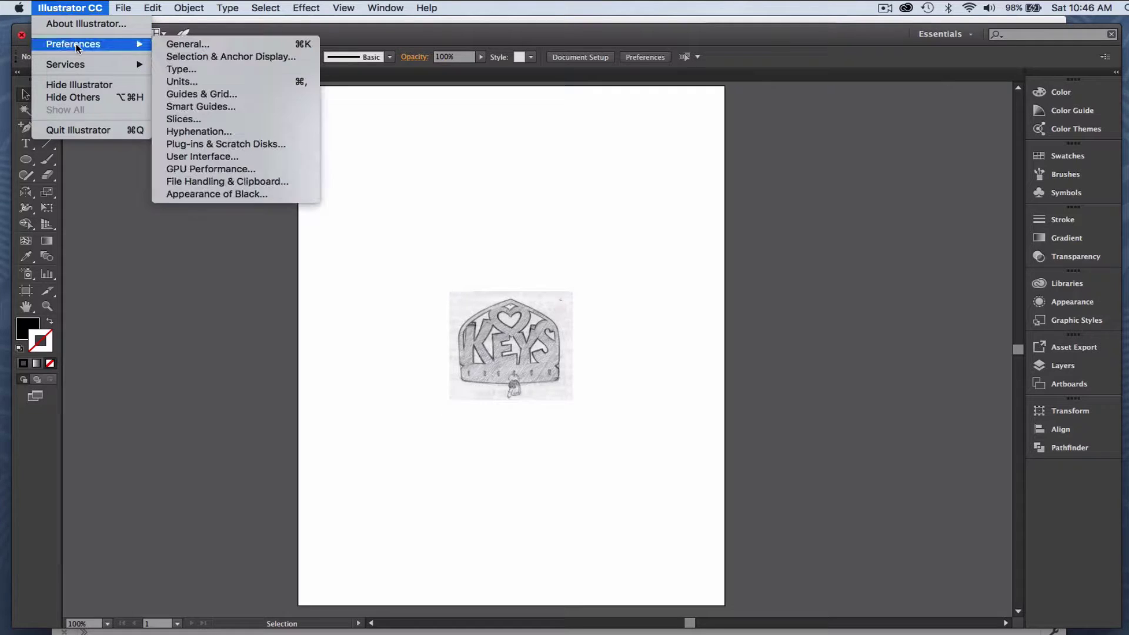
{"action": "left_click", "coordinate": [224, 57]}
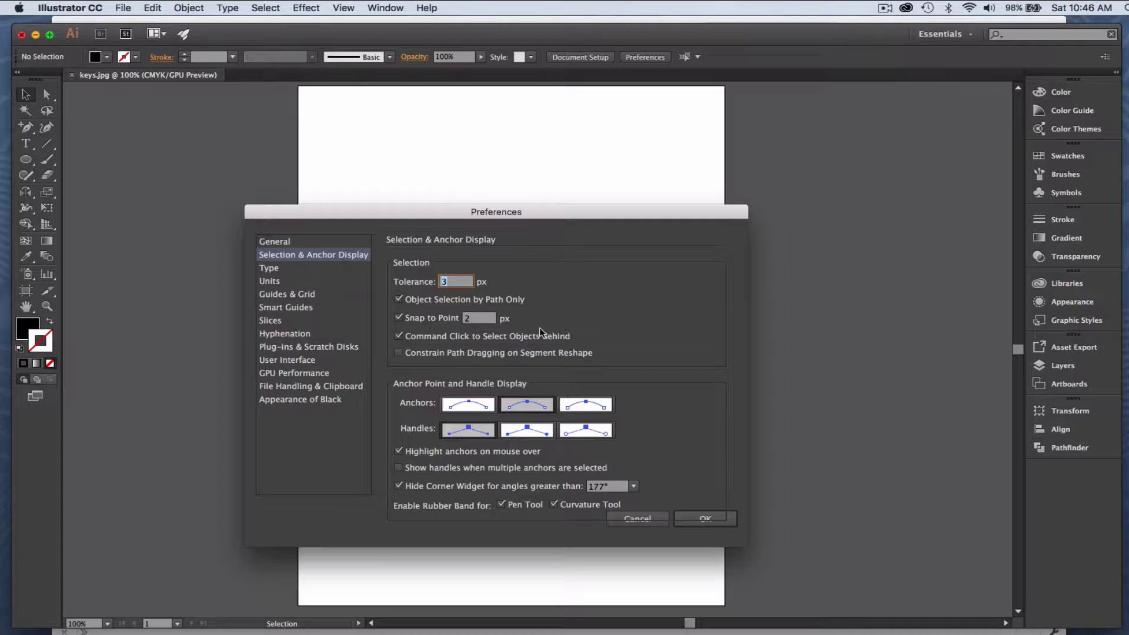
{"action": "left_click", "coordinate": [639, 519]}
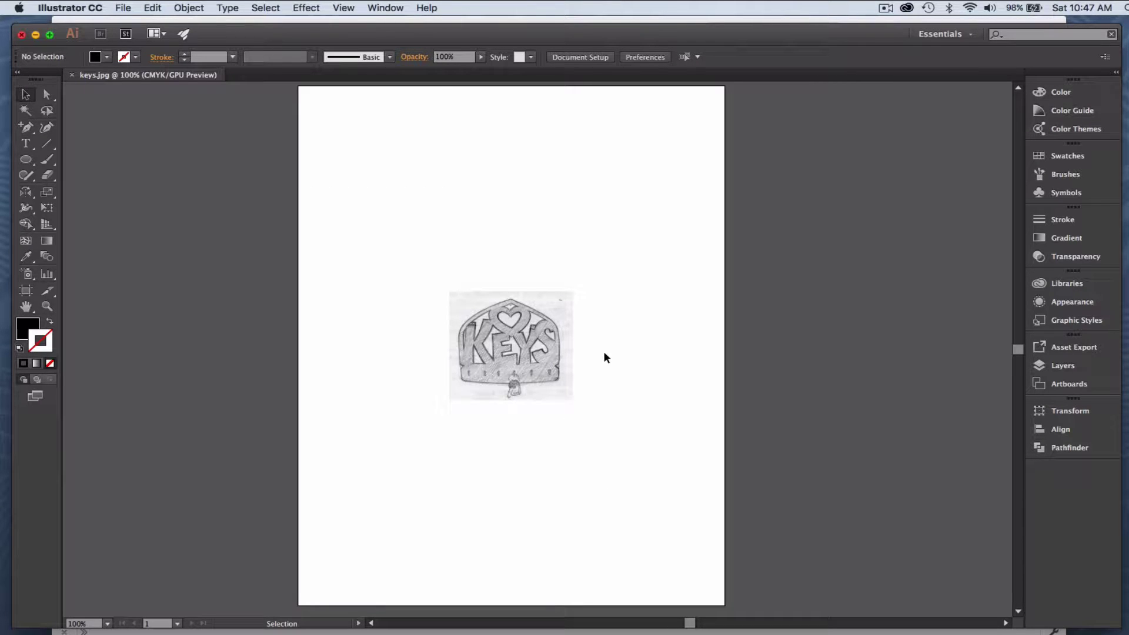
- Scale the keys sketch image proportionally about its center to about 550 × 516 pt, filling most of the artboard width
{"action": "left_click", "coordinate": [506, 353]}
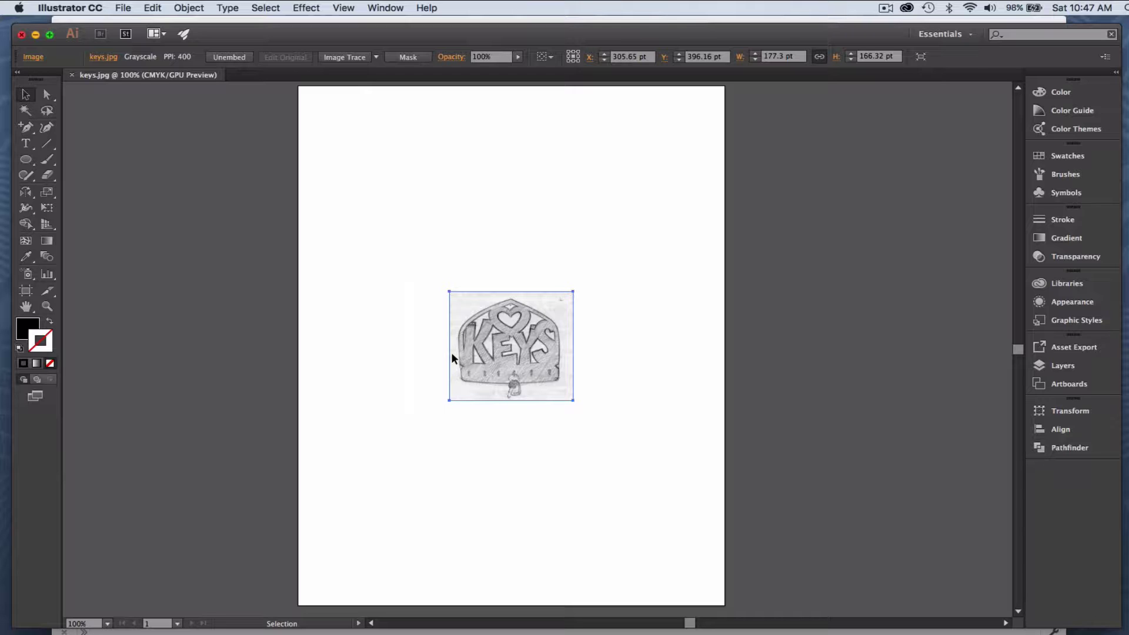
{"action": "key", "text": "super"}
{"action": "left_click_drag", "start_coordinate": [450, 292], "coordinate": [320, 176]}
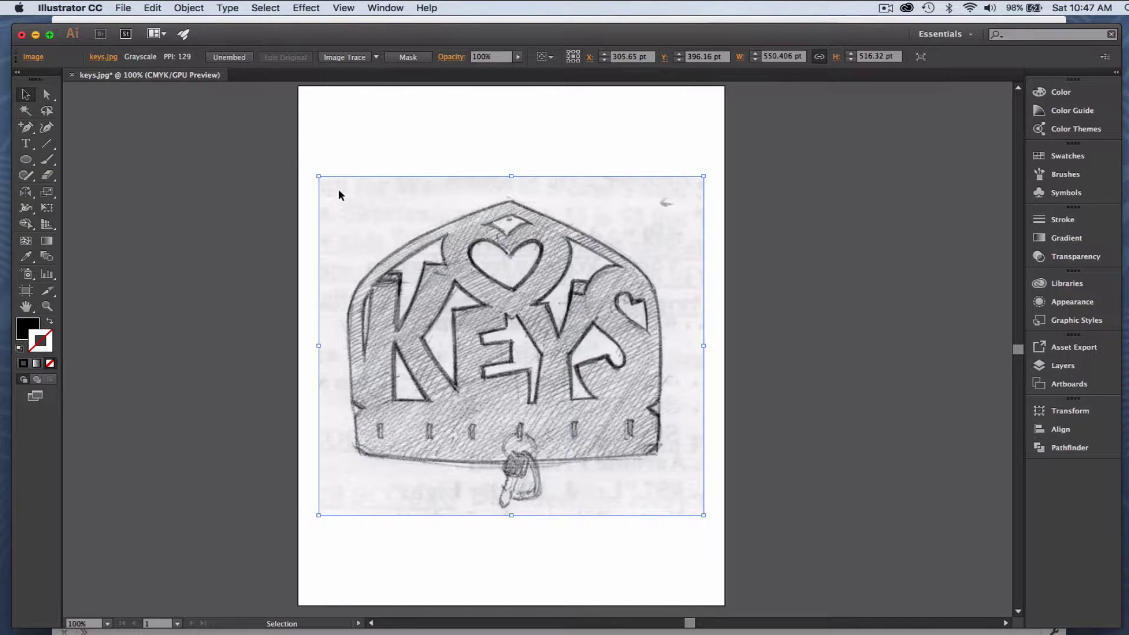
{"action": "key", "text": "super"}
{"action": "left_click", "coordinate": [427, 152]}
{"action": "left_click", "coordinate": [450, 189]}
- Reduce the sketch image's opacity to 26% and collapse the Transparency panel
{"action": "left_click", "coordinate": [1065, 258]}
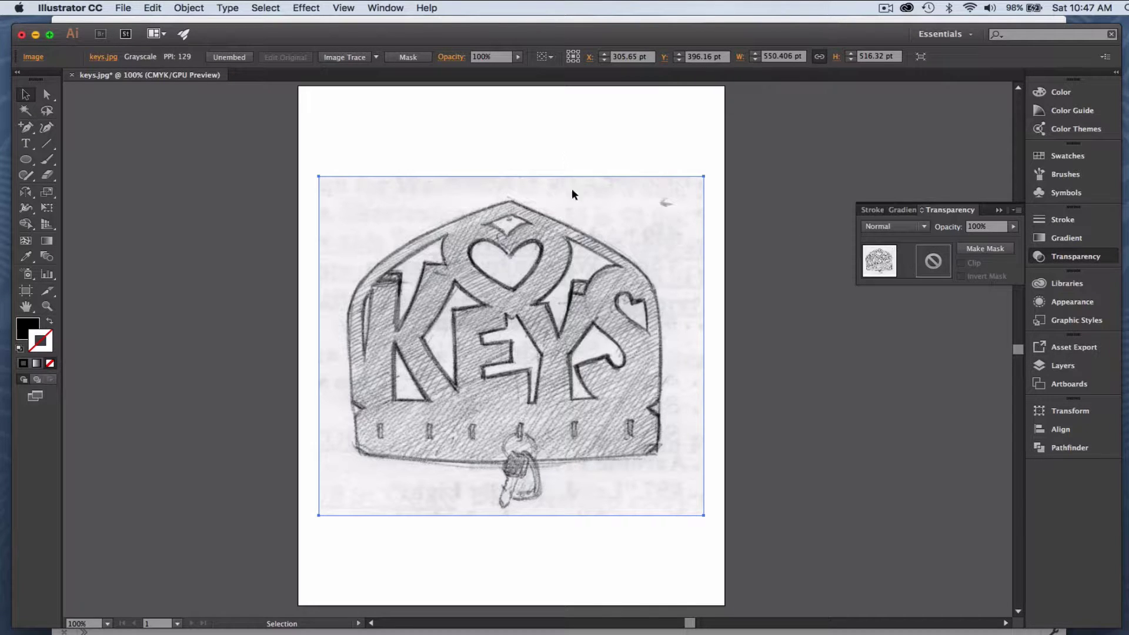
{"action": "left_click", "coordinate": [1013, 227]}
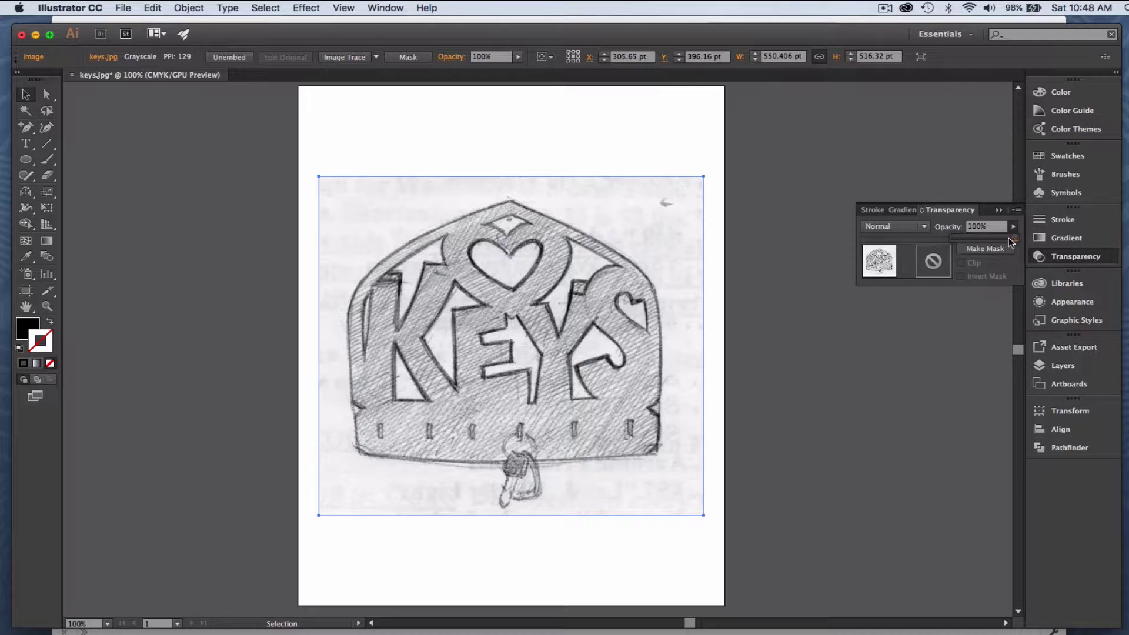
{"action": "left_click_drag", "start_coordinate": [973, 239], "coordinate": [974, 240]}
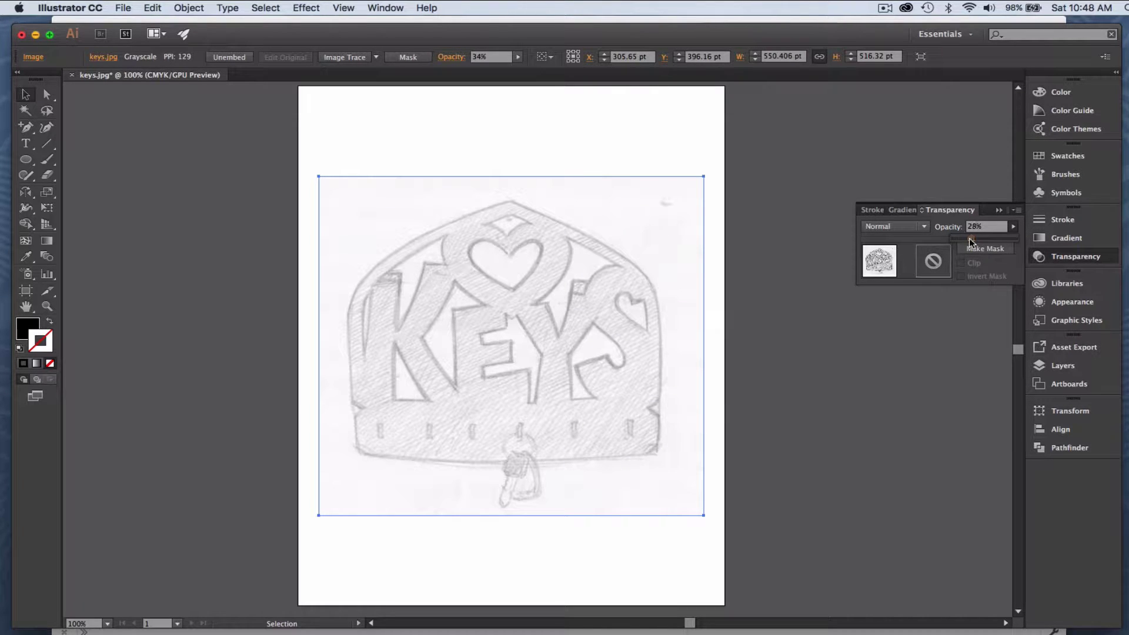
{"action": "left_click_drag", "start_coordinate": [969, 241], "coordinate": [969, 241]}
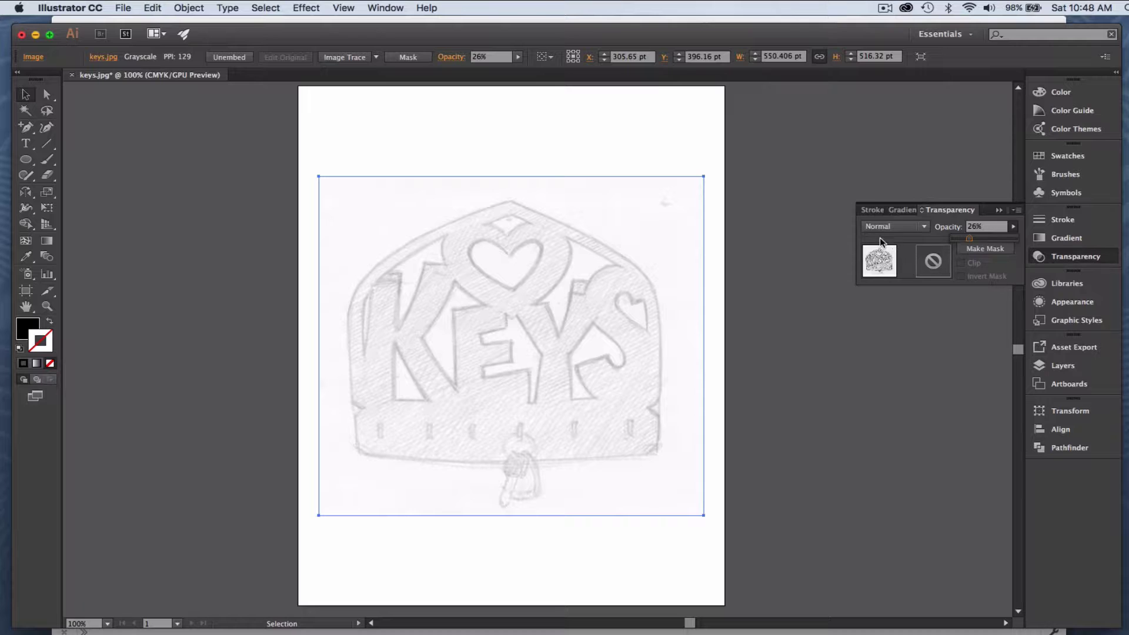
{"action": "left_click", "coordinate": [998, 210]}
{"action": "left_click", "coordinate": [562, 184]}
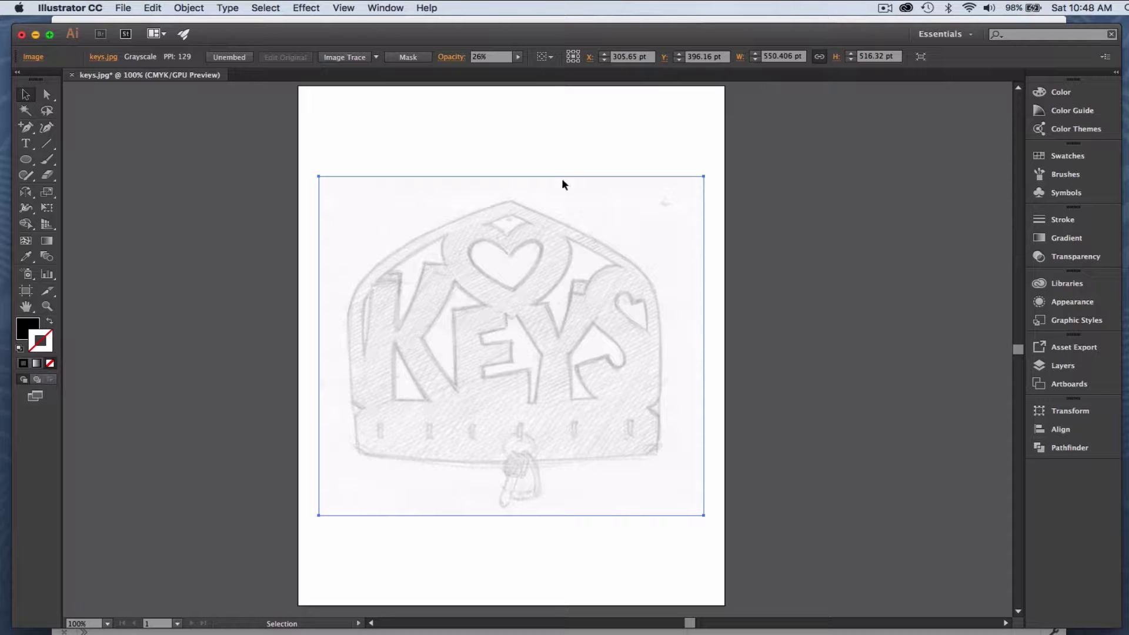
- Lock the faded sketch image and test that it cannot be selected or moved
{"action": "left_click", "coordinate": [487, 151]}
{"action": "left_click", "coordinate": [550, 235]}
{"action": "left_click", "coordinate": [124, 7]}
{"action": "mouse_move", "coordinate": [145, 5]}
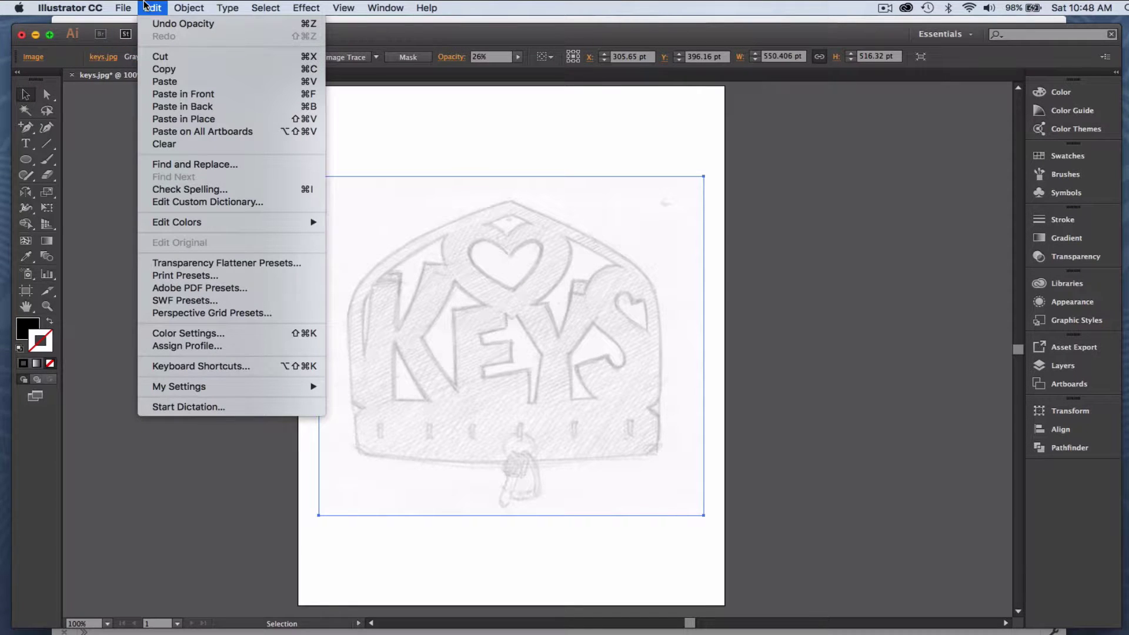
{"action": "mouse_move", "coordinate": [188, 7]}
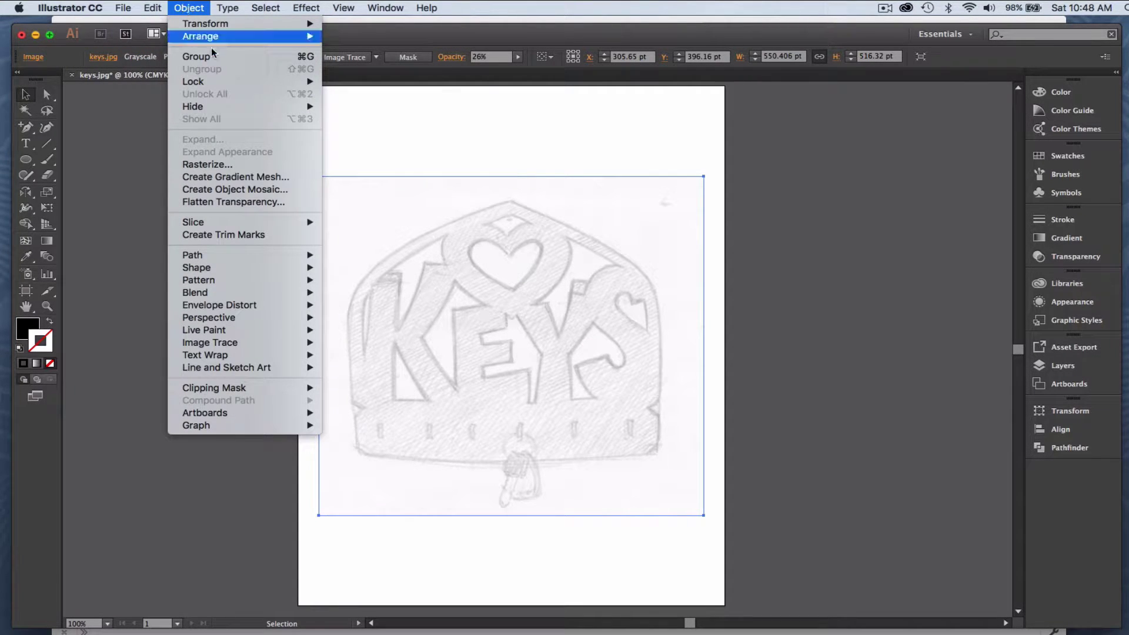
{"action": "mouse_move", "coordinate": [219, 83]}
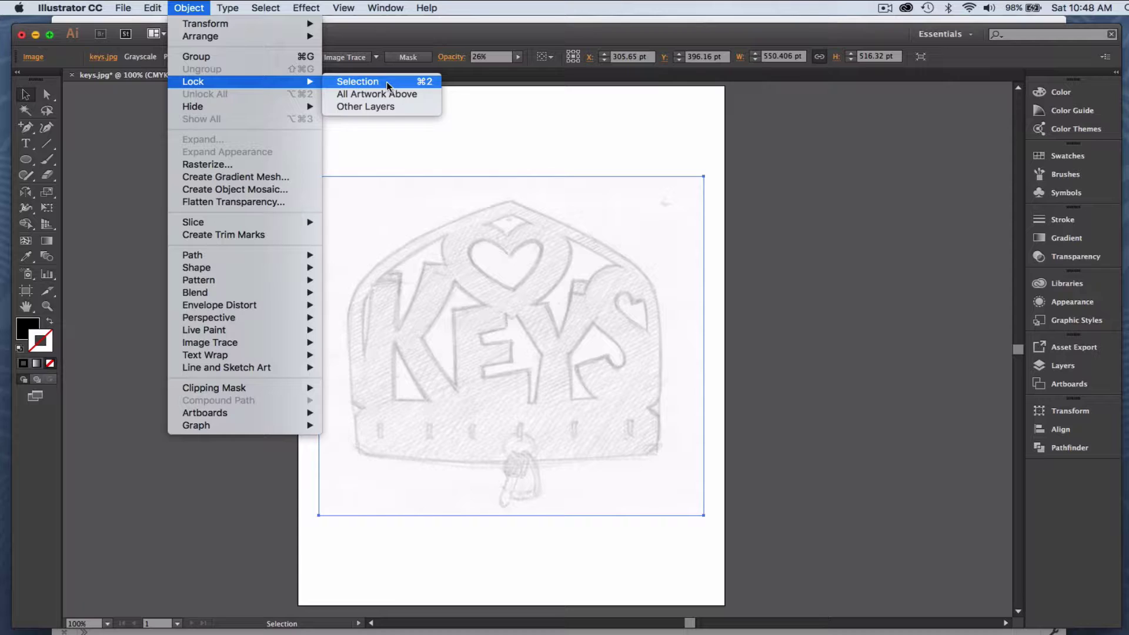
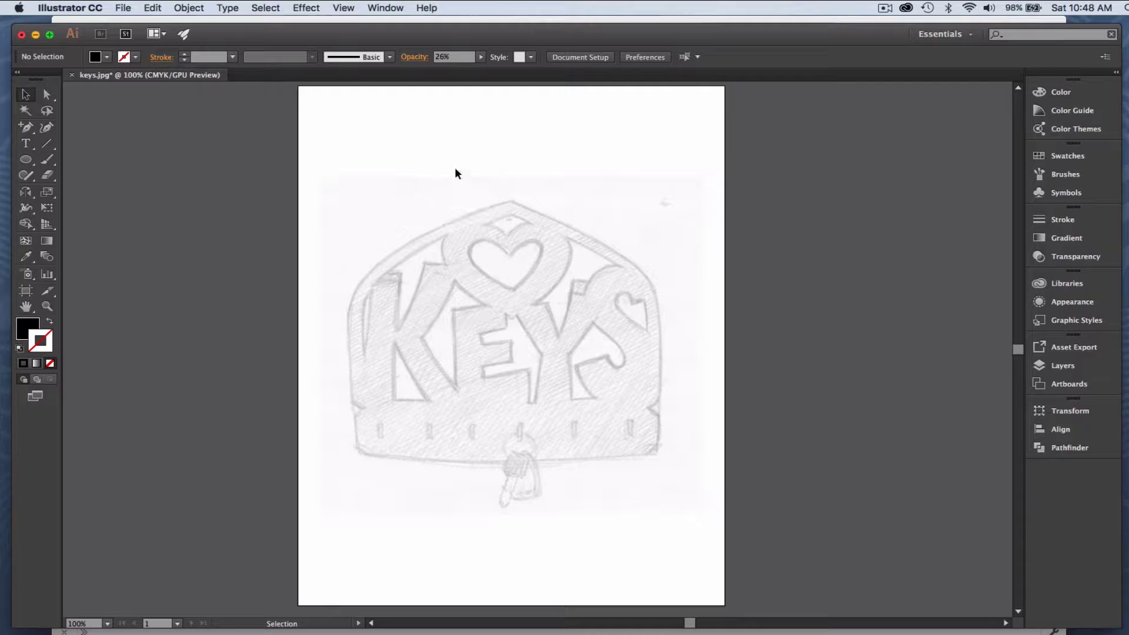
{"action": "left_click_drag", "start_coordinate": [430, 154], "coordinate": [469, 154]}
{"action": "left_click", "coordinate": [531, 298]}
{"action": "left_click_drag", "start_coordinate": [531, 319], "coordinate": [539, 239]}
- With the Pen tool, trace the sketch's upper-left outer curve from about X 289, Y 175 pt near the peak to X 72, Y 349 pt
{"action": "left_click", "coordinate": [543, 253], "text": "alt"}
{"action": "left_click", "coordinate": [577, 286], "text": "alt"}
{"action": "key", "text": "space"}
{"action": "mouse_move", "coordinate": [576, 286]}
{"action": "left_mouse_down"}
{"action": "mouse_move", "coordinate": [576, 241]}
{"action": "mouse_move", "coordinate": [580, 280]}
{"action": "left_mouse_up"}
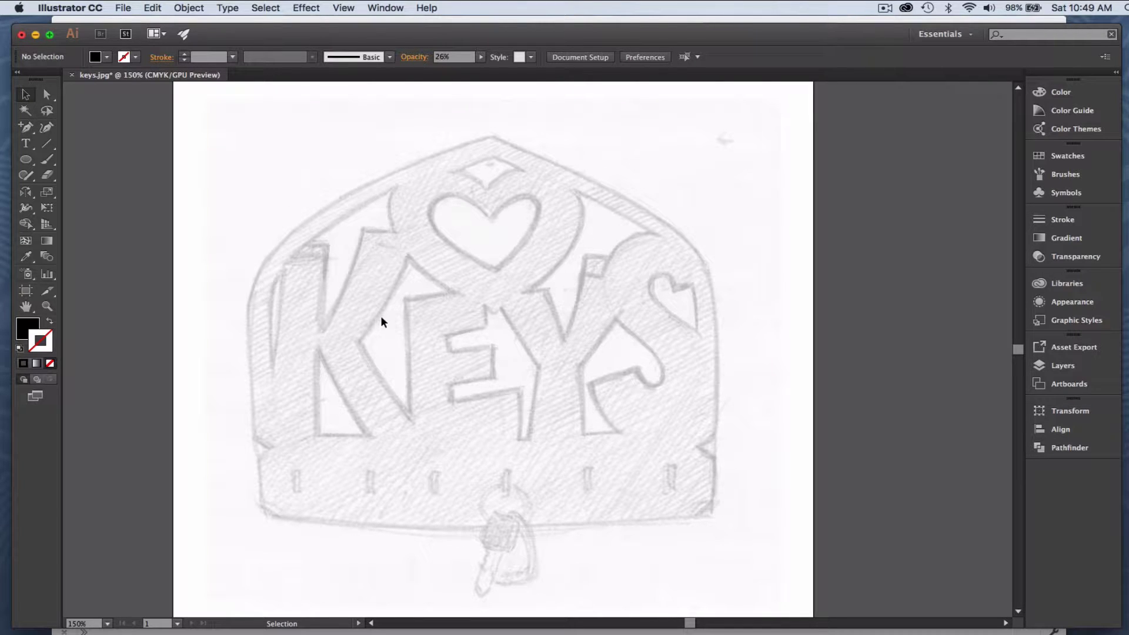
{"action": "left_click", "coordinate": [27, 127]}
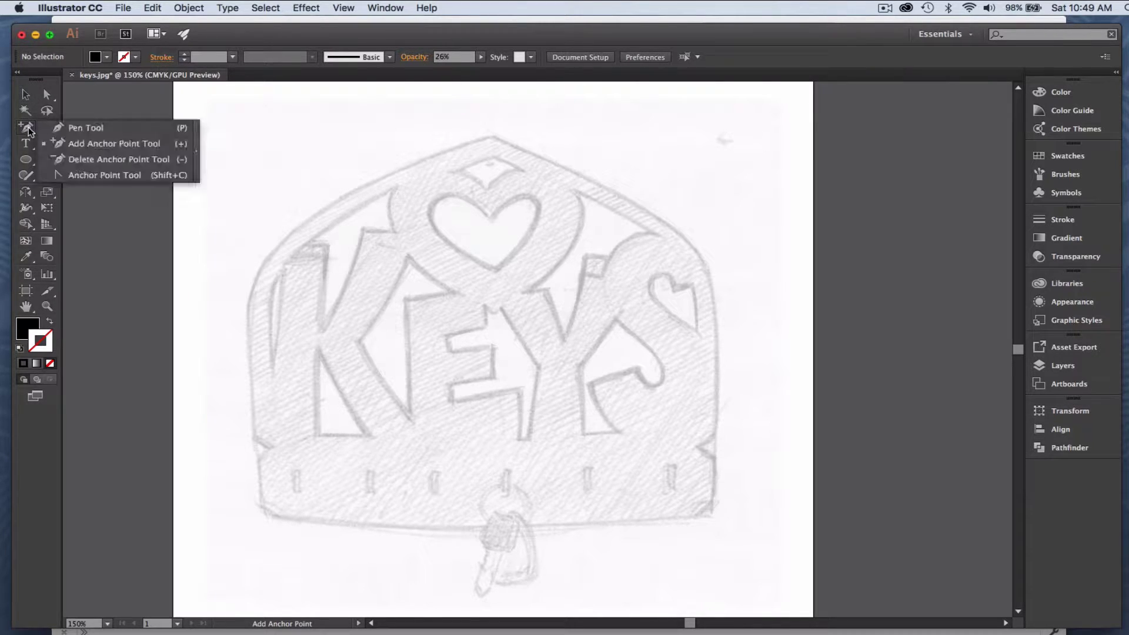
{"action": "left_click", "coordinate": [77, 127]}
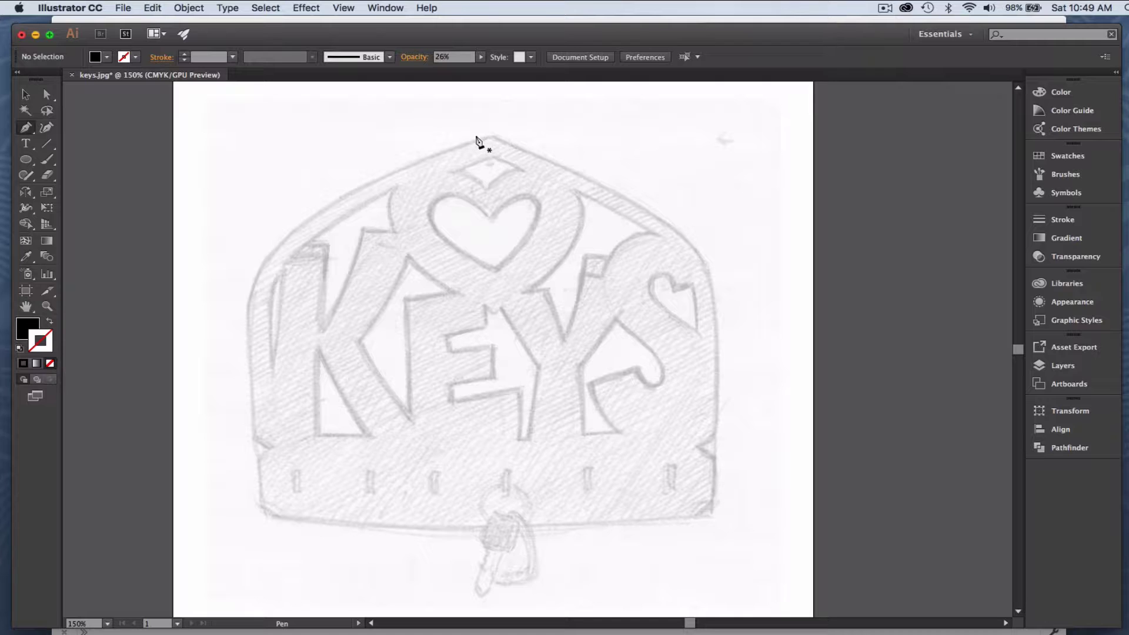
{"action": "left_click_drag", "start_coordinate": [475, 136], "coordinate": [433, 152]}
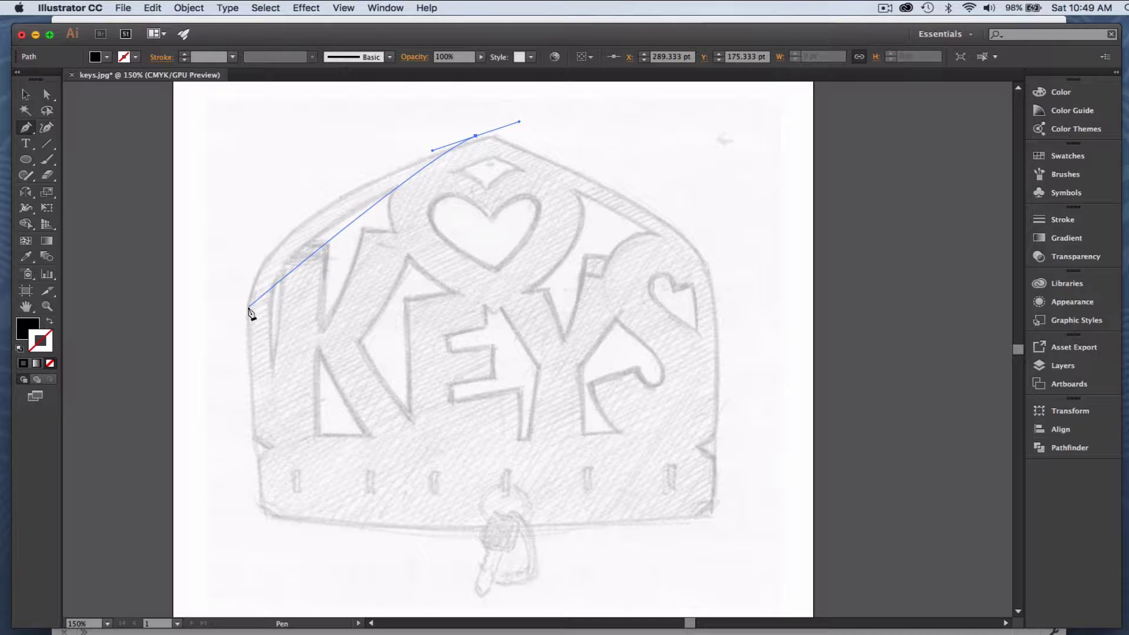
{"action": "left_click_drag", "start_coordinate": [248, 307], "coordinate": [245, 398]}
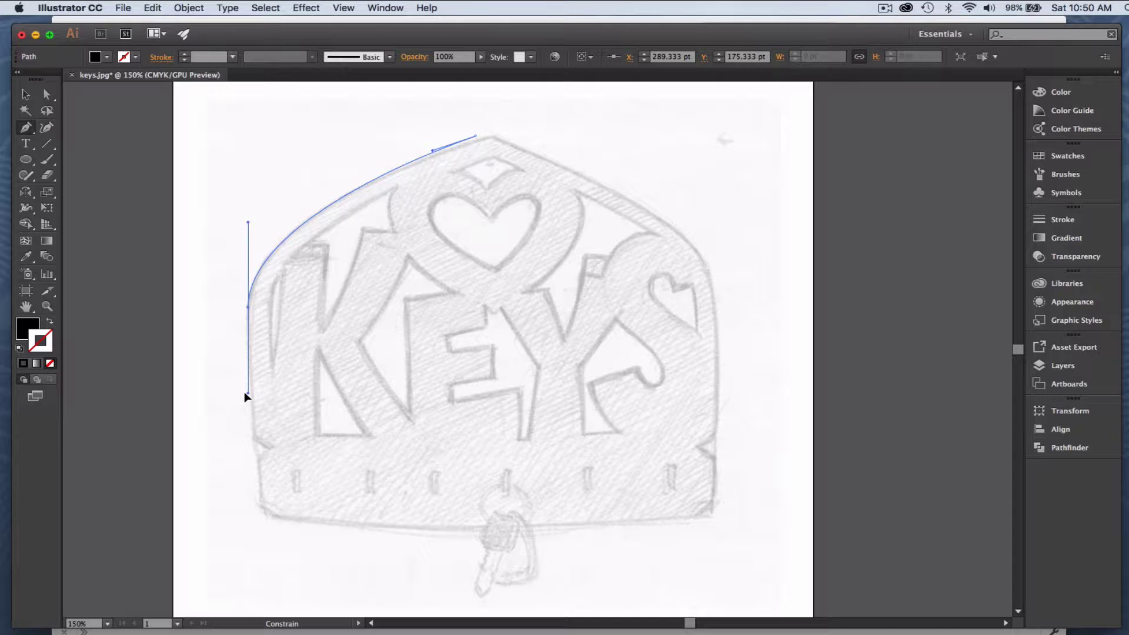
{"action": "left_click_drag", "start_coordinate": [245, 393], "coordinate": [248, 393]}
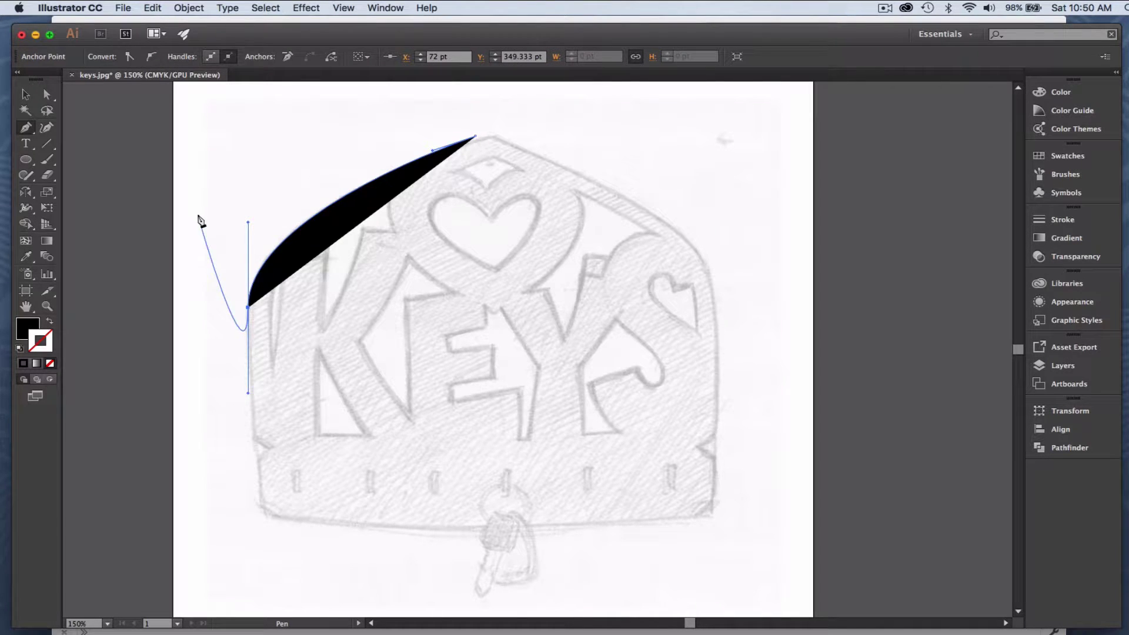
- Finish the upper-left curve's path and give it no fill with a black stroke
{"action": "key", "text": "super"}
{"action": "left_click", "coordinate": [300, 366], "text": "super"}
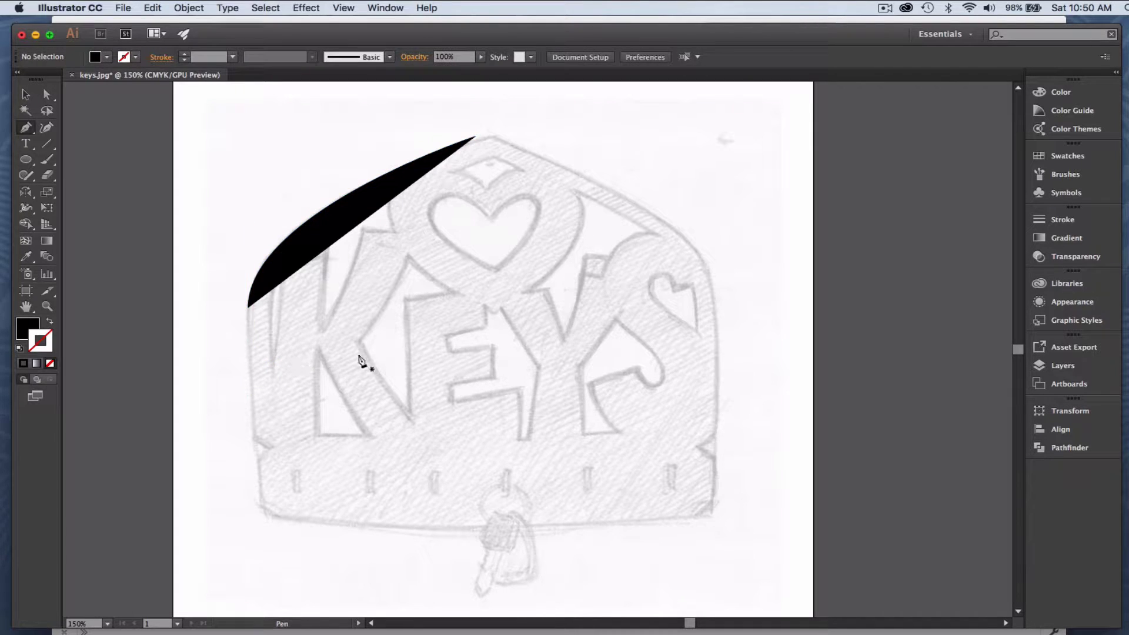
{"action": "left_click", "coordinate": [44, 93]}
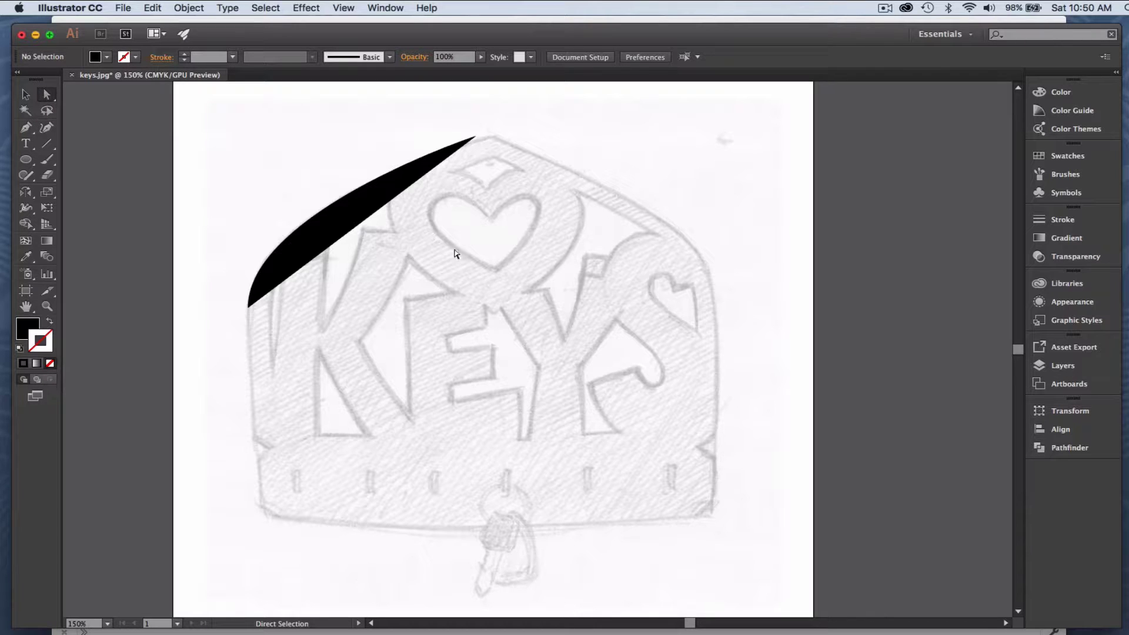
{"action": "left_click", "coordinate": [363, 215]}
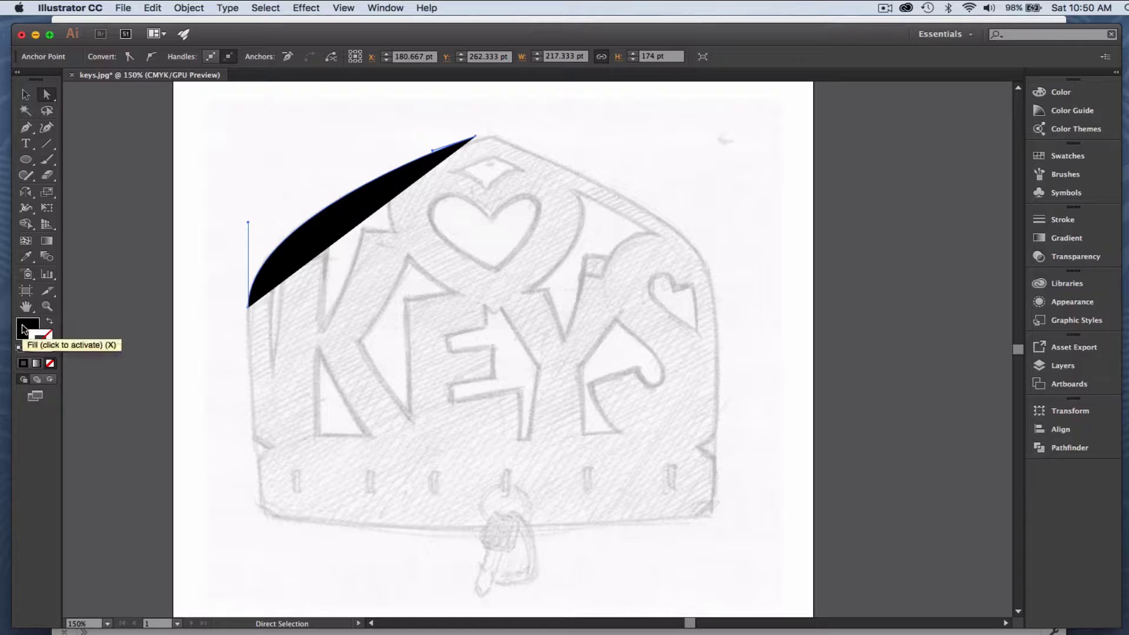
{"action": "left_click_drag", "start_coordinate": [43, 341], "coordinate": [46, 345]}
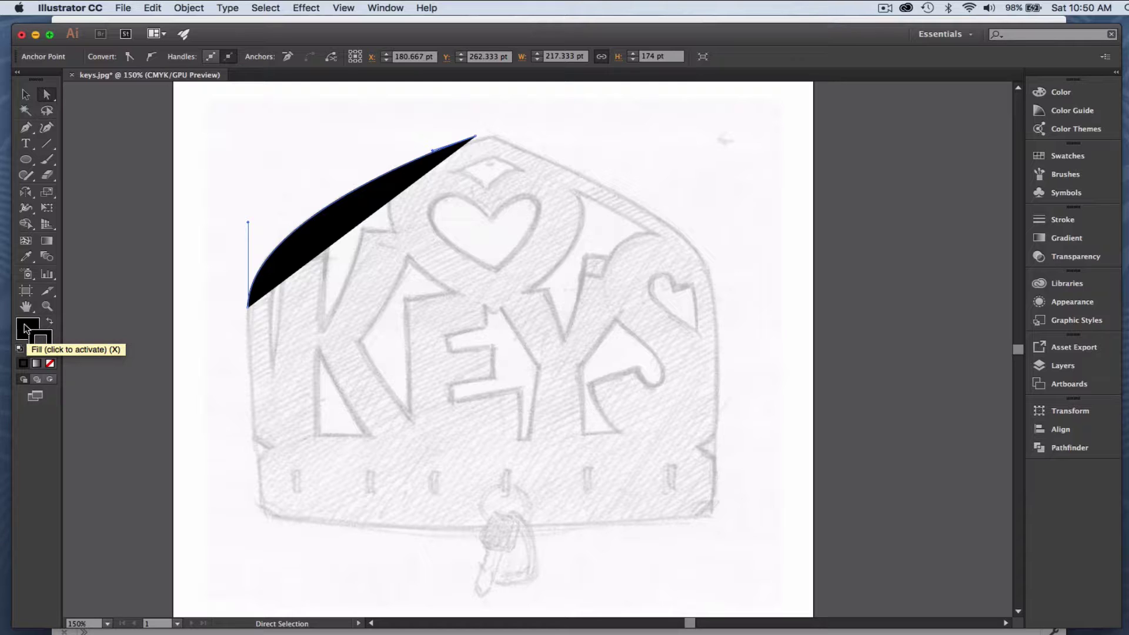
{"action": "left_click", "coordinate": [25, 328]}
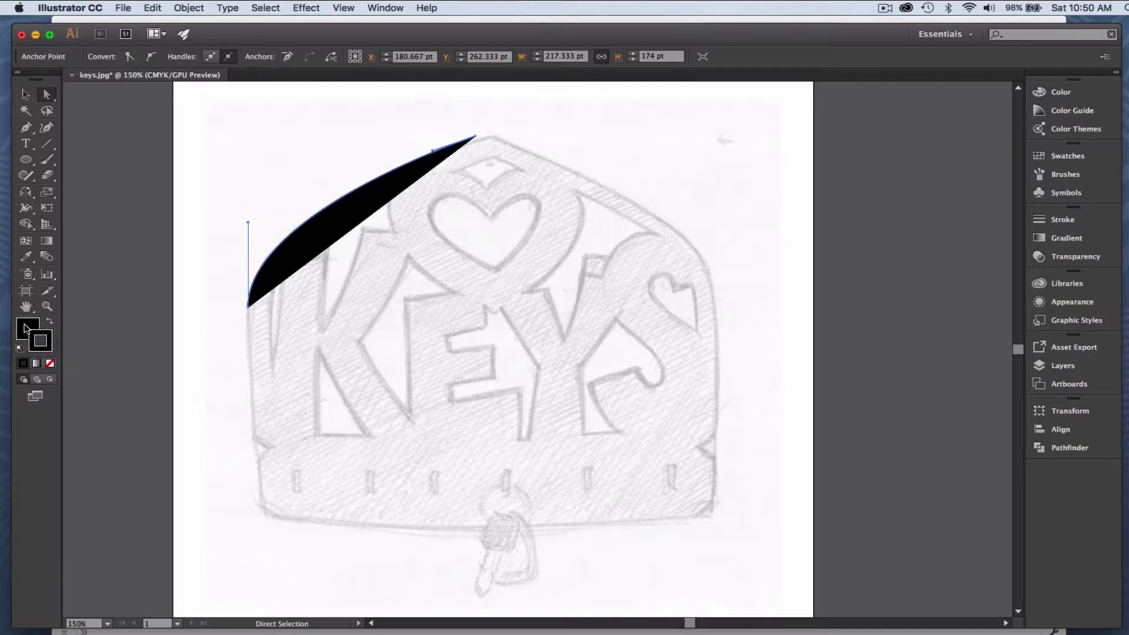
{"action": "left_click", "coordinate": [50, 365]}
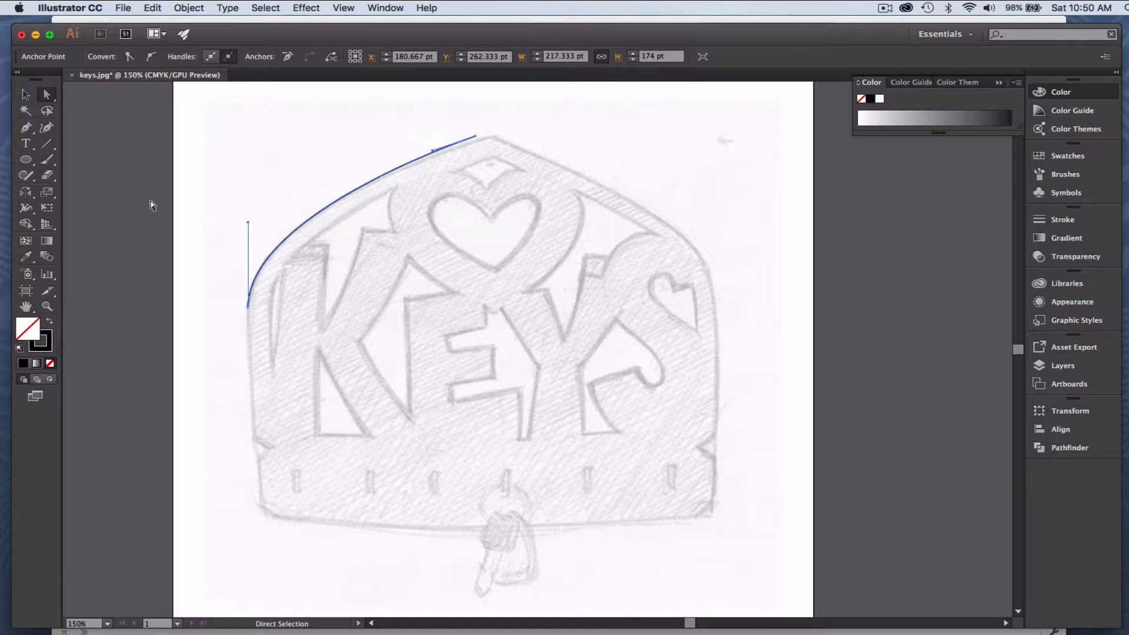
- Continue the curve's lower end with the Pen tool, tracing the sketch's left side down to about X 78, Y 464 pt
{"action": "left_click", "coordinate": [25, 127]}
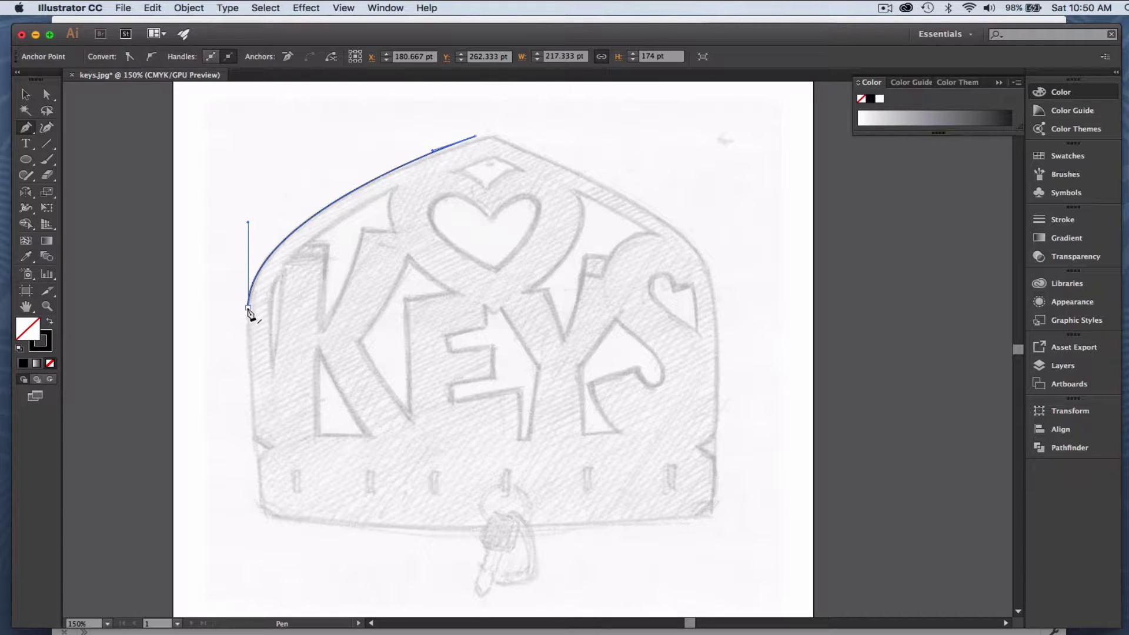
{"action": "left_click_drag", "start_coordinate": [247, 308], "coordinate": [248, 334]}
{"action": "left_click_drag", "start_coordinate": [247, 350], "coordinate": [248, 353]}
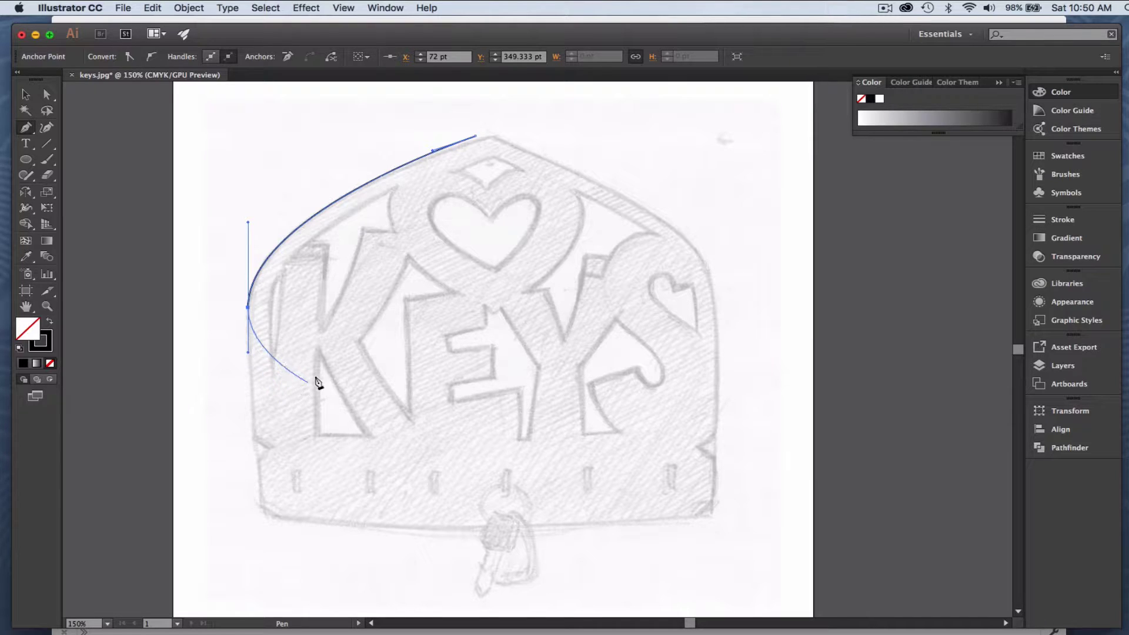
{"action": "left_click", "coordinate": [255, 423]}
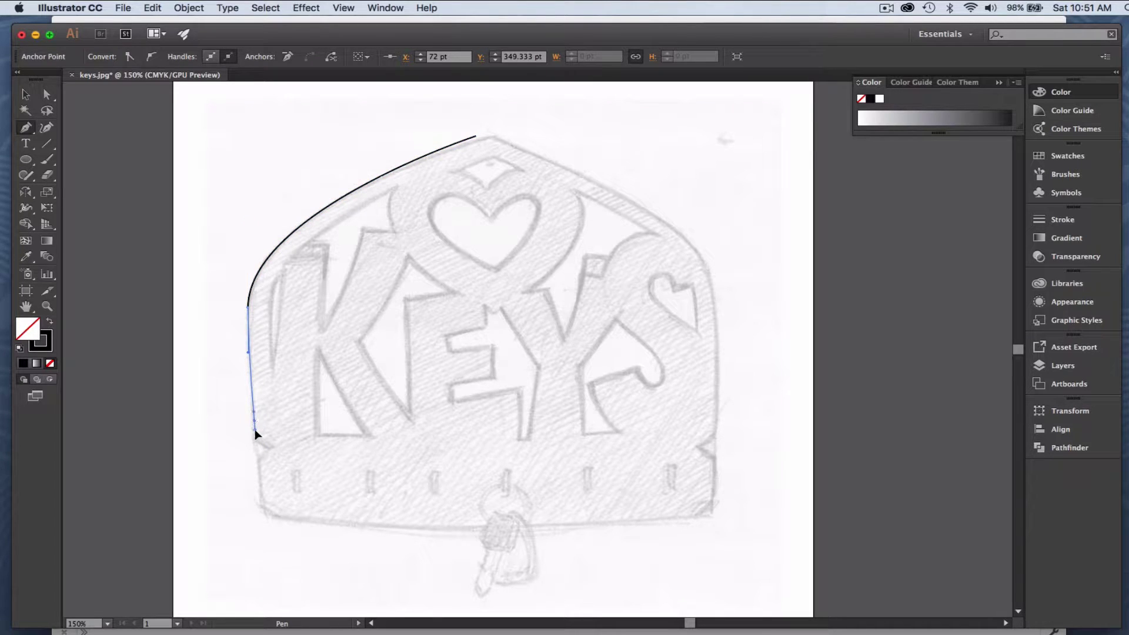
{"action": "left_click", "coordinate": [255, 437]}
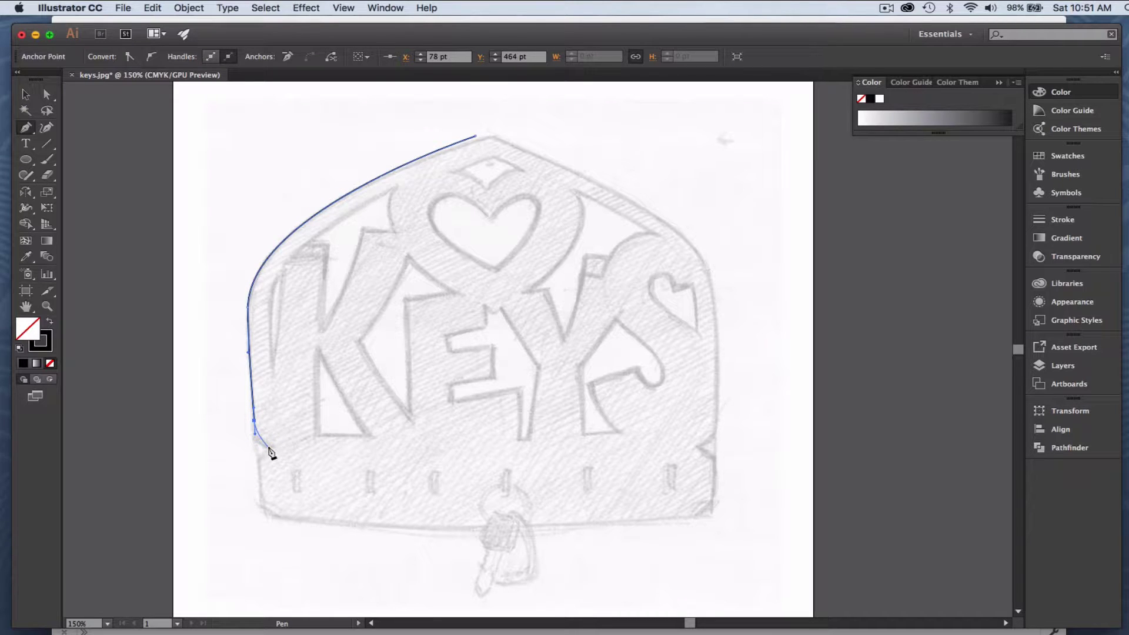
- Trace the small left-side notch with a corner at about X 91, Y 491 pt, ending at X 81, Y 509 pt
{"action": "left_click_drag", "start_coordinate": [261, 445], "coordinate": [280, 449]}
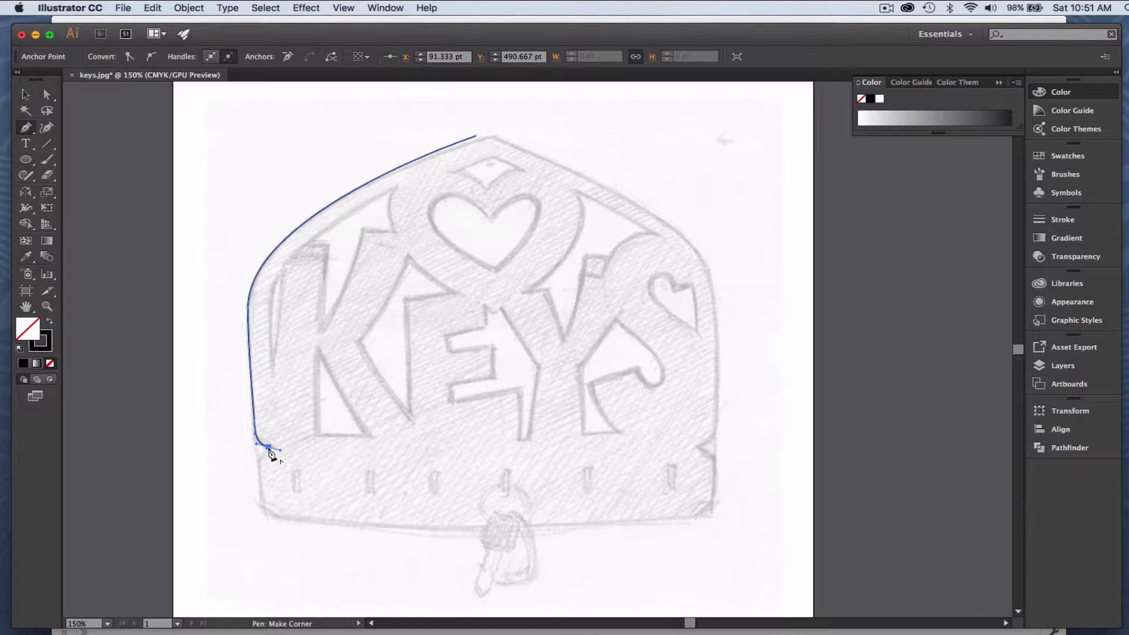
{"action": "left_click", "coordinate": [268, 449]}
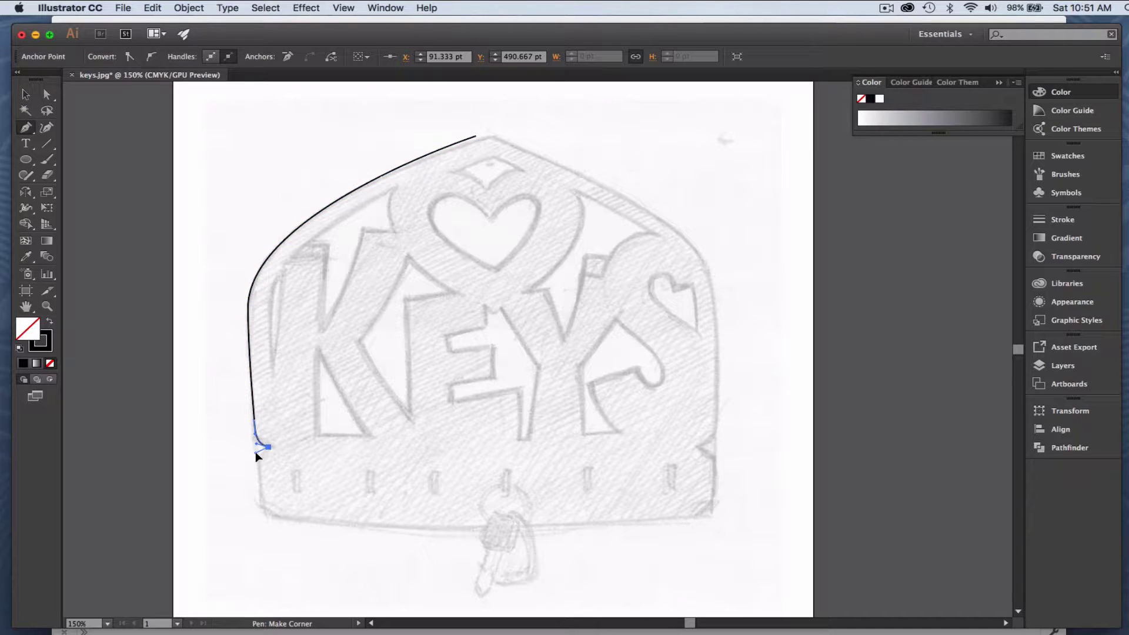
{"action": "left_click_drag", "start_coordinate": [255, 453], "coordinate": [262, 473]}
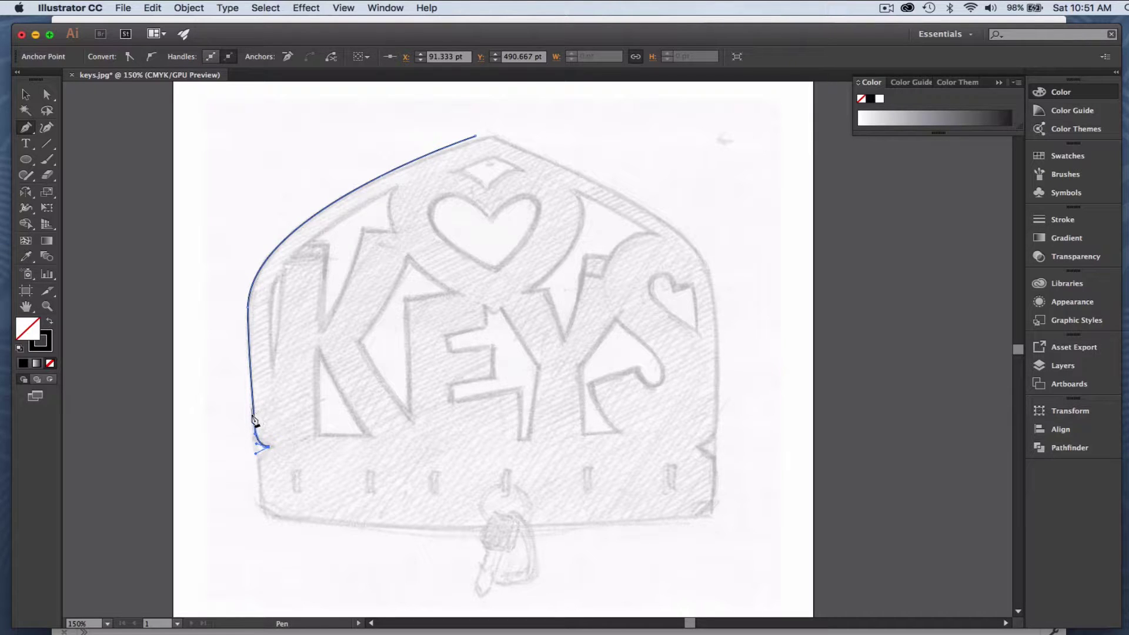
{"action": "left_click", "coordinate": [259, 475], "text": "super"}
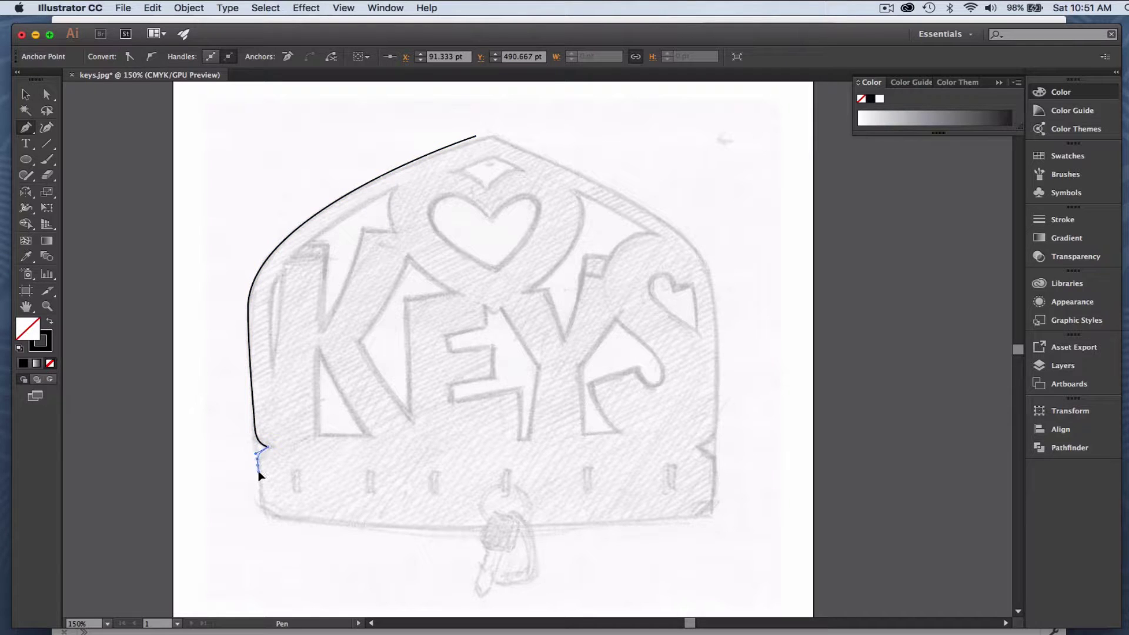
{"action": "left_click", "coordinate": [258, 468]}
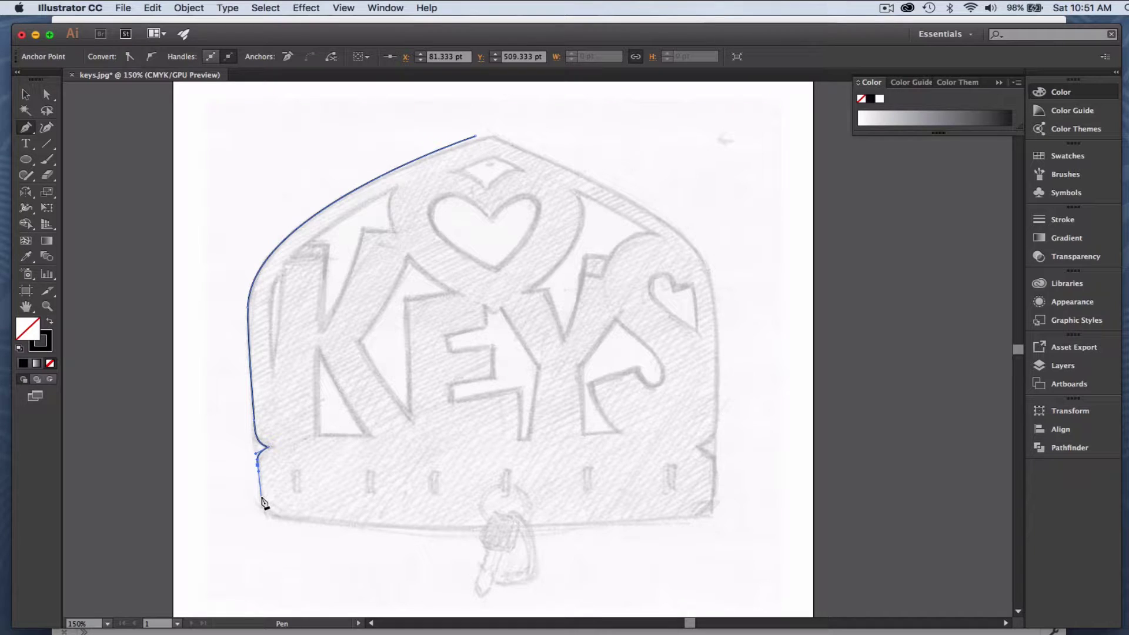
- Trace the lower-left side to about X 85, Y 541 pt and round the corner to X 114, Y 565 pt
{"action": "left_click", "coordinate": [263, 503]}
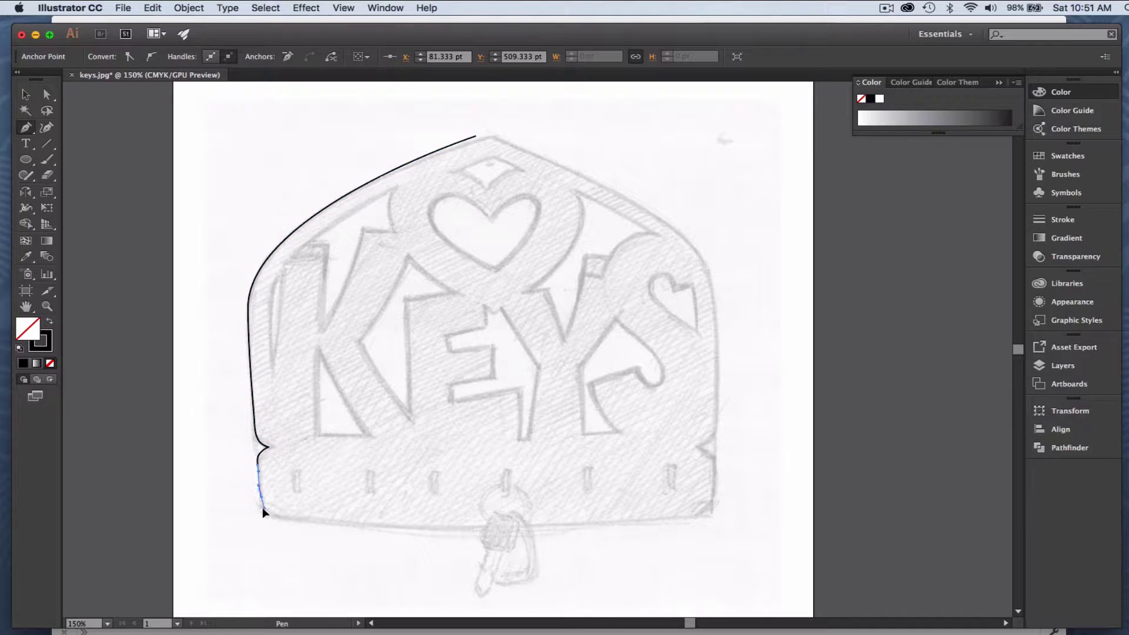
{"action": "left_click", "coordinate": [261, 503]}
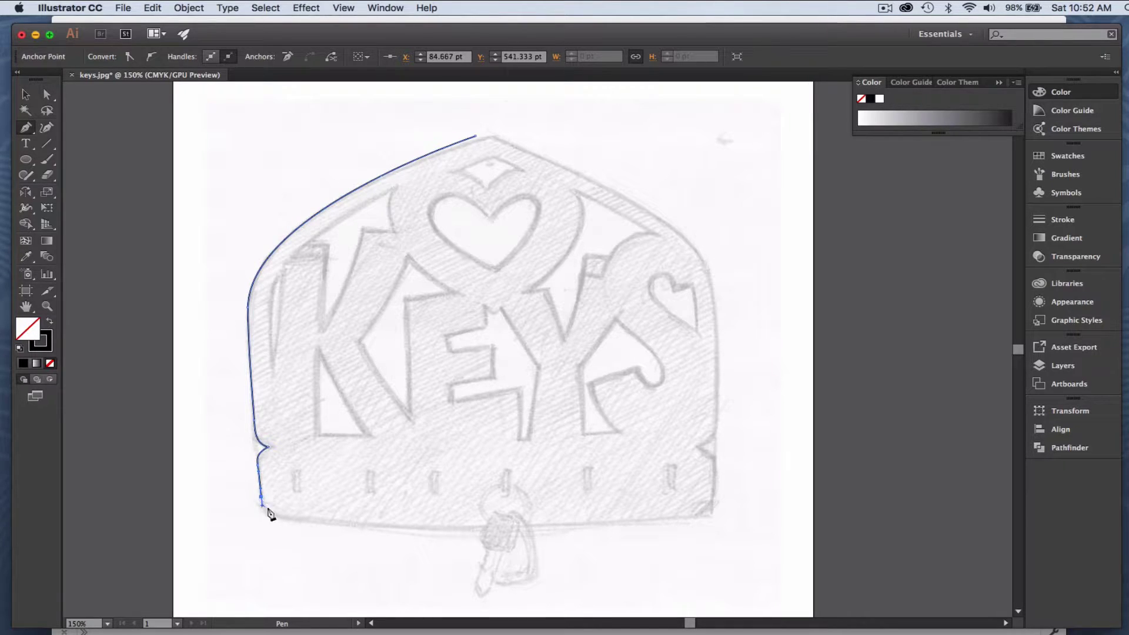
{"action": "left_click_drag", "start_coordinate": [292, 520], "coordinate": [312, 522]}
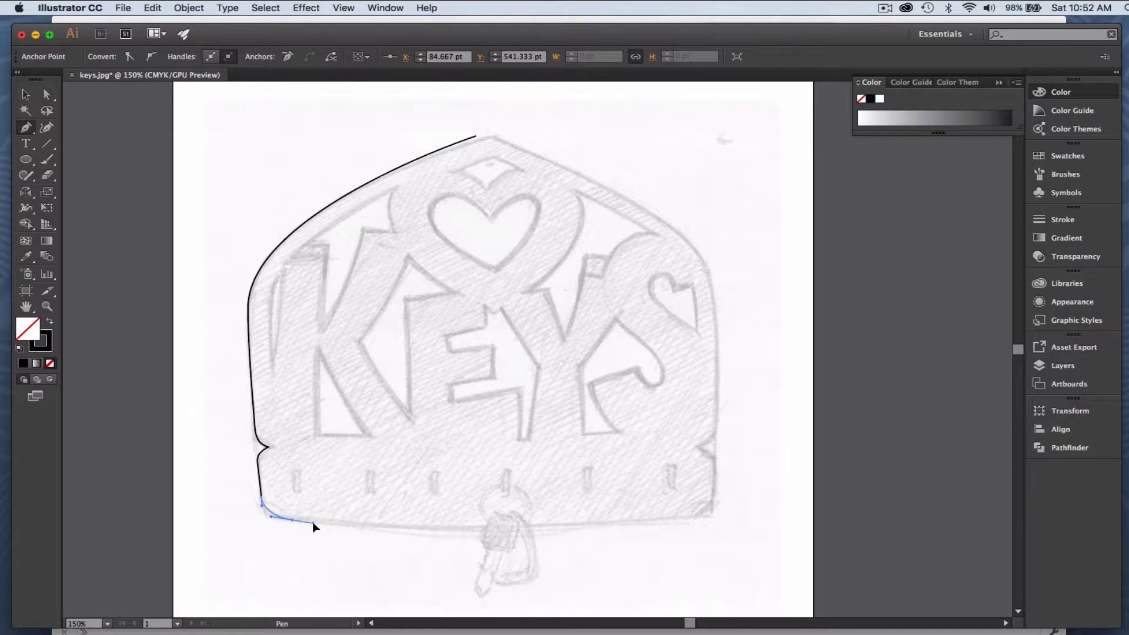
{"action": "left_click", "coordinate": [313, 521]}
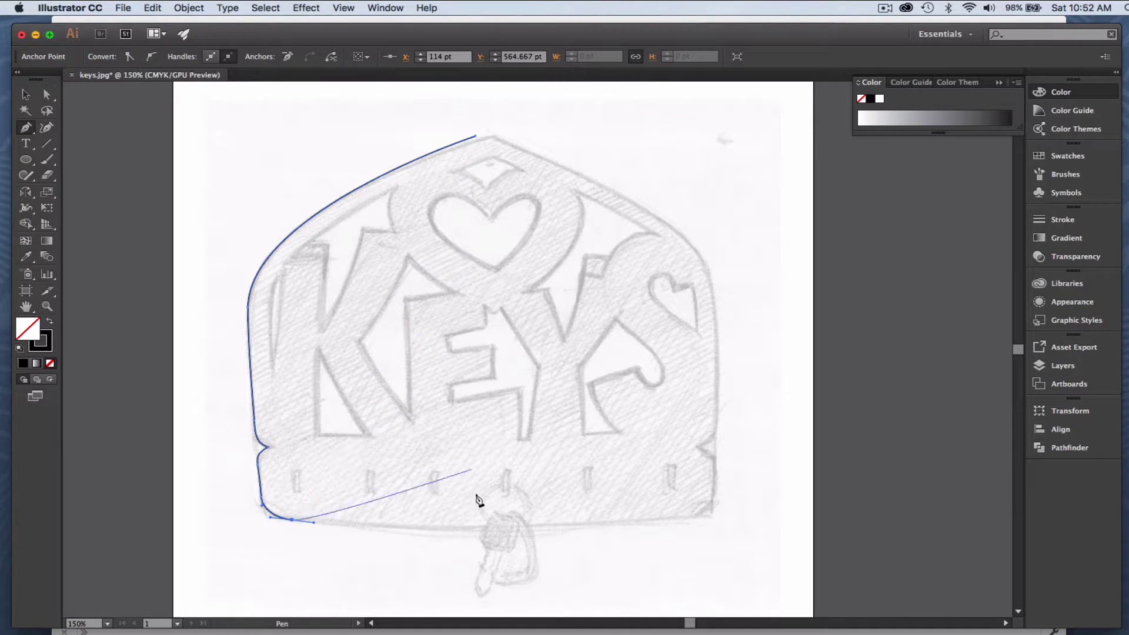
- Trace the bottom edge to about X 283, Y 573 pt near the sketch's center with a horizontal handle, and end the path
{"action": "left_click", "coordinate": [473, 528]}
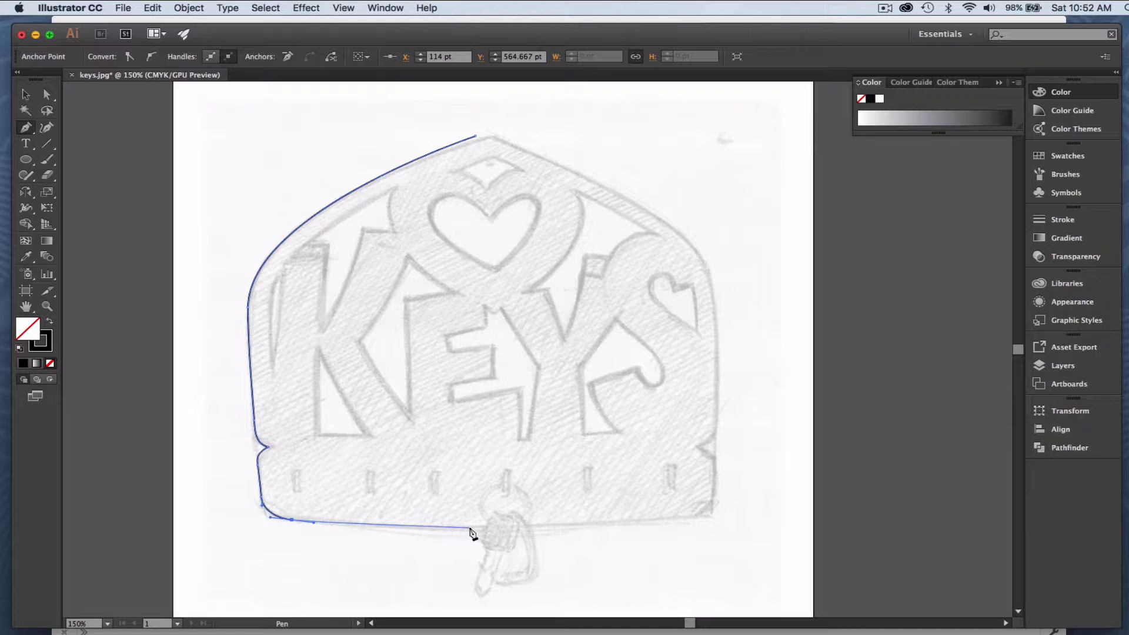
{"action": "left_click", "coordinate": [469, 529]}
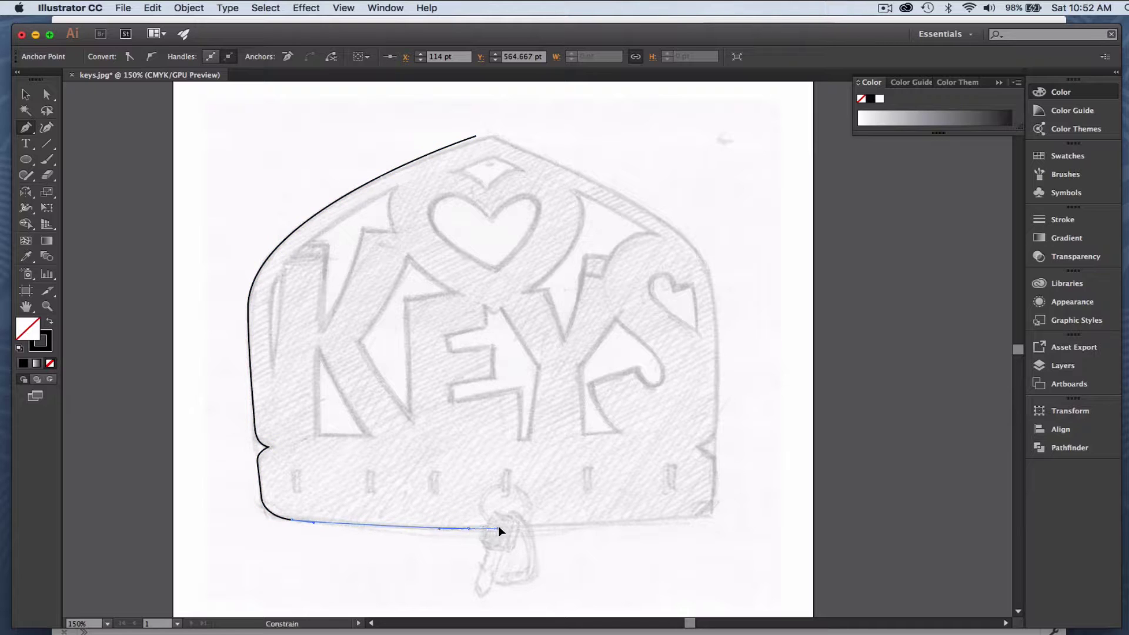
{"action": "left_click_drag", "start_coordinate": [499, 527], "coordinate": [543, 527]}
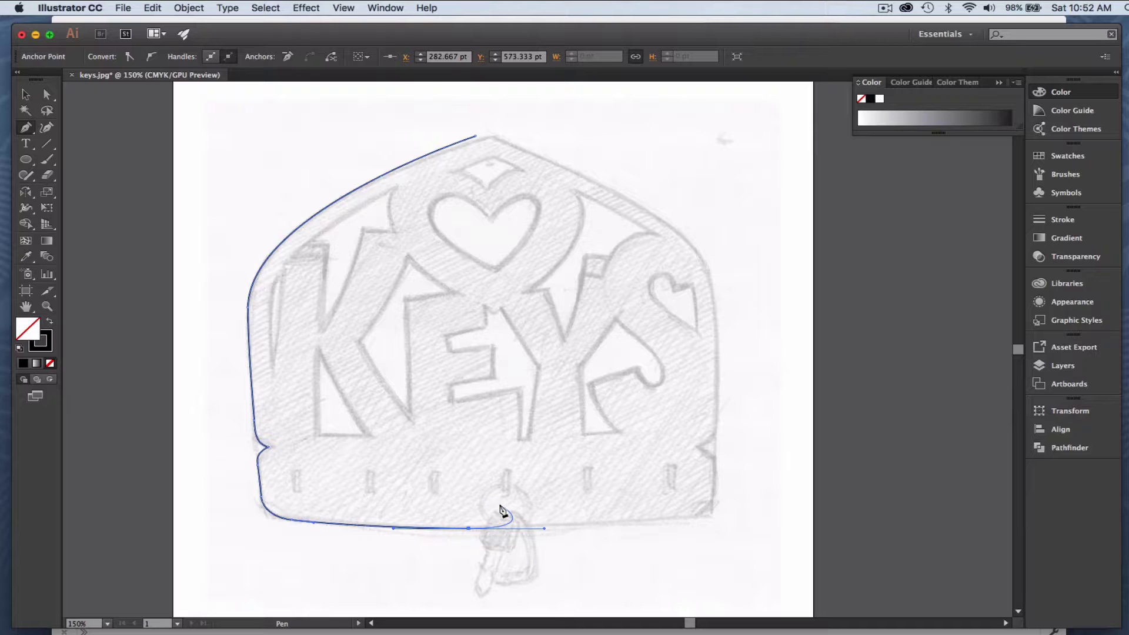
{"action": "key", "text": "super"}
{"action": "left_click", "coordinate": [526, 509], "text": "super"}
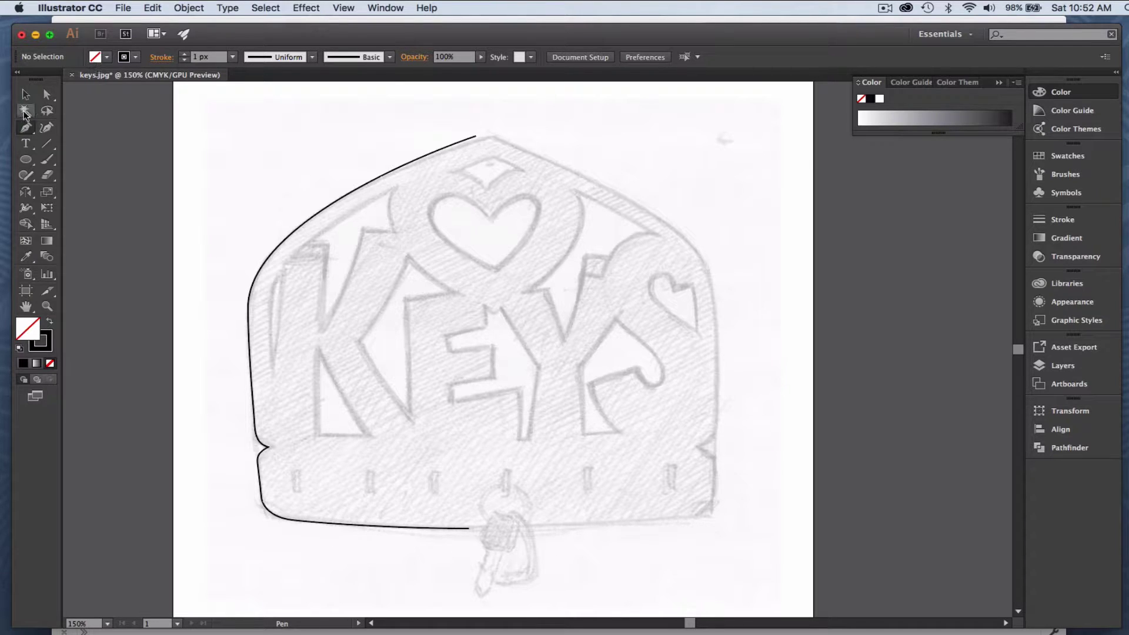
- Reflect a copy of the left half outline across a vertical axis through its top anchor point
{"action": "left_click", "coordinate": [26, 96]}
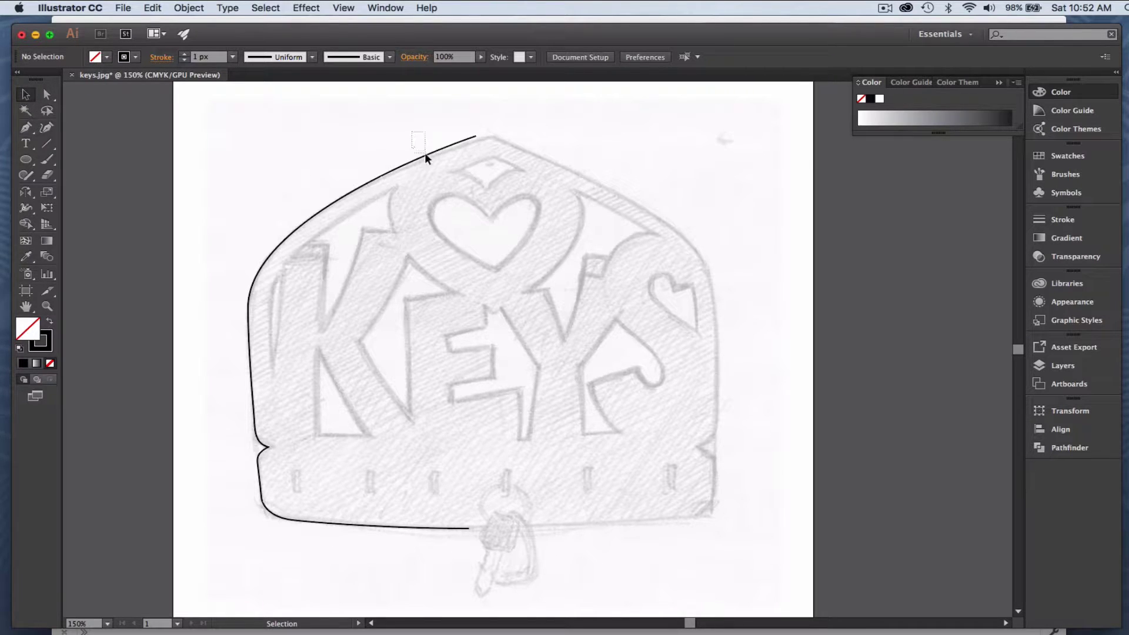
{"action": "left_click_drag", "start_coordinate": [413, 131], "coordinate": [357, 128]}
{"action": "left_click_drag", "start_coordinate": [427, 180], "coordinate": [431, 183]}
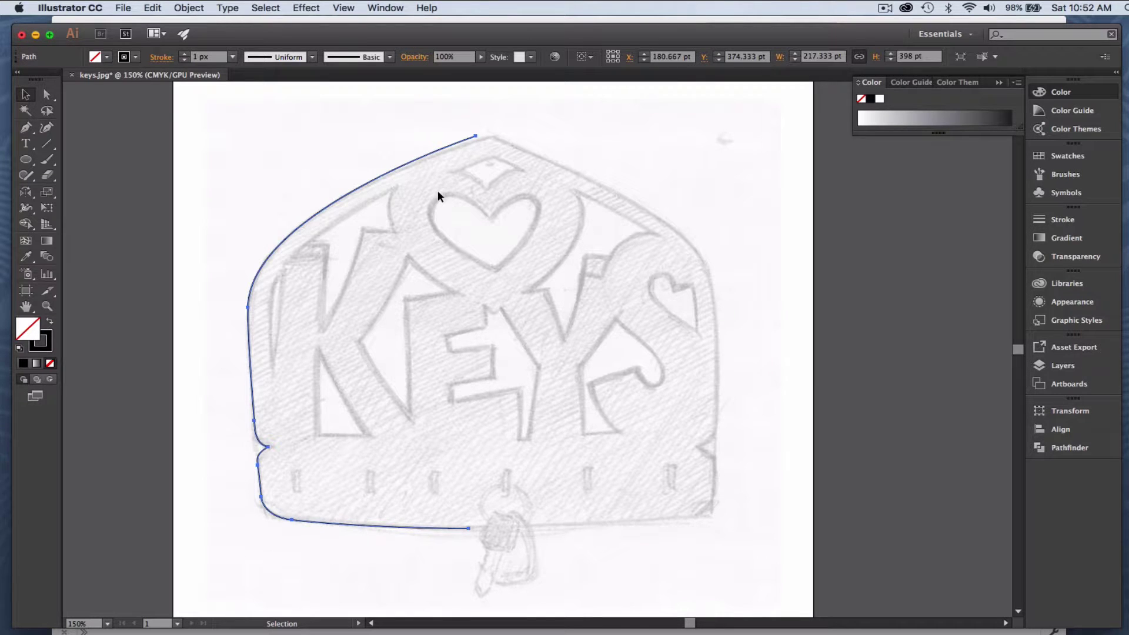
{"action": "left_click", "coordinate": [25, 194]}
{"action": "left_click", "coordinate": [476, 135], "text": "alt"}
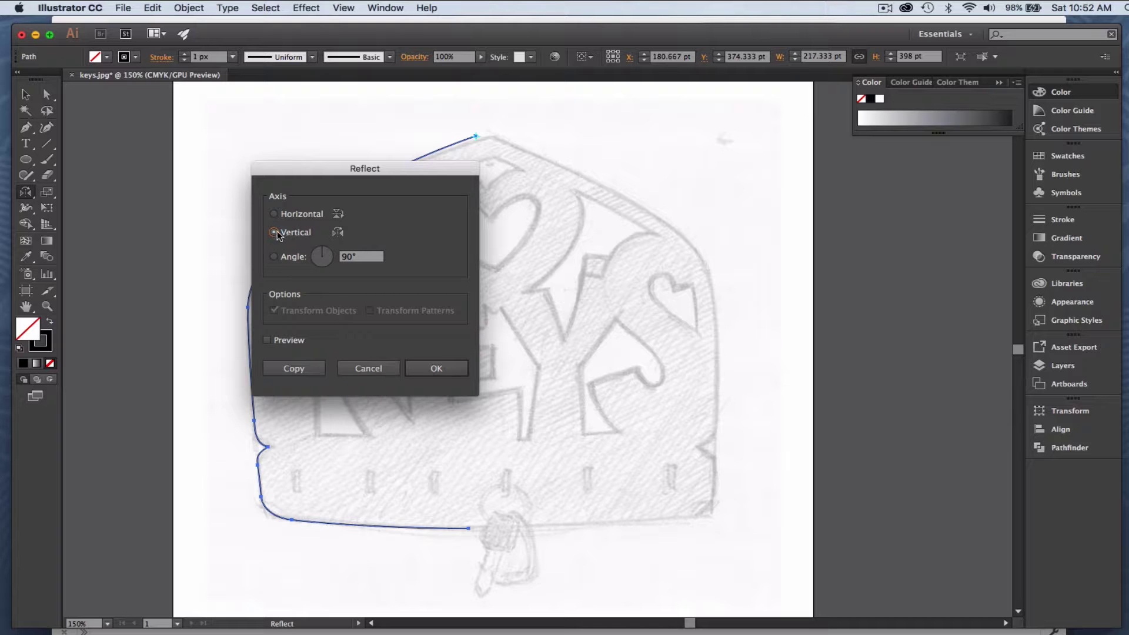
{"action": "left_click", "coordinate": [292, 369]}
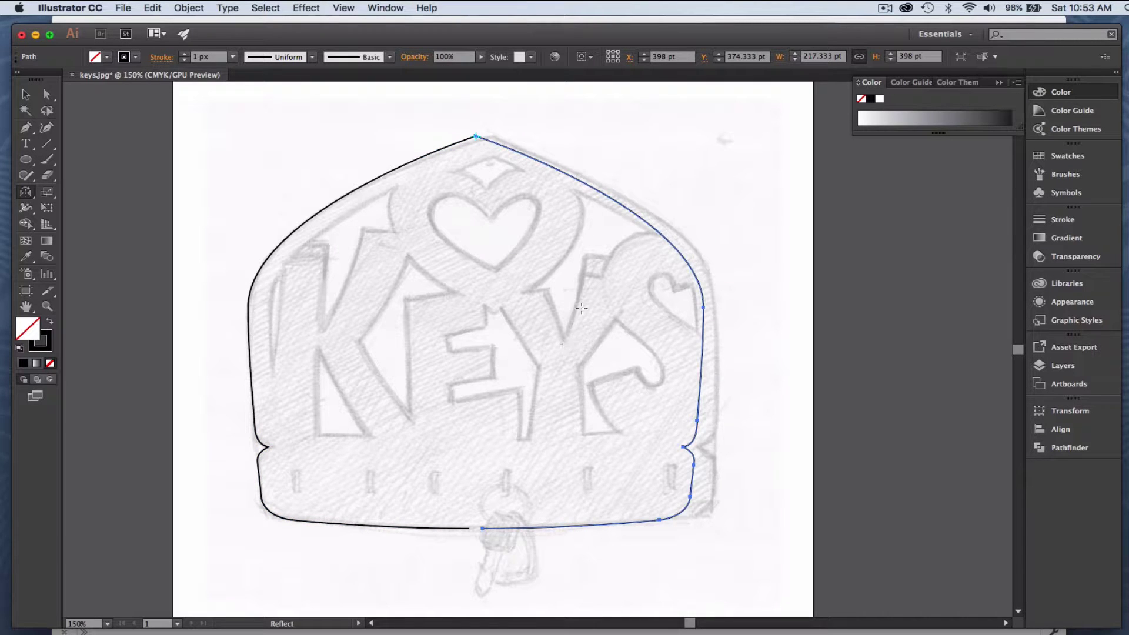
- Select the two overlapping endpoints at the peak of the outline and join them
{"action": "left_click", "coordinate": [47, 96]}
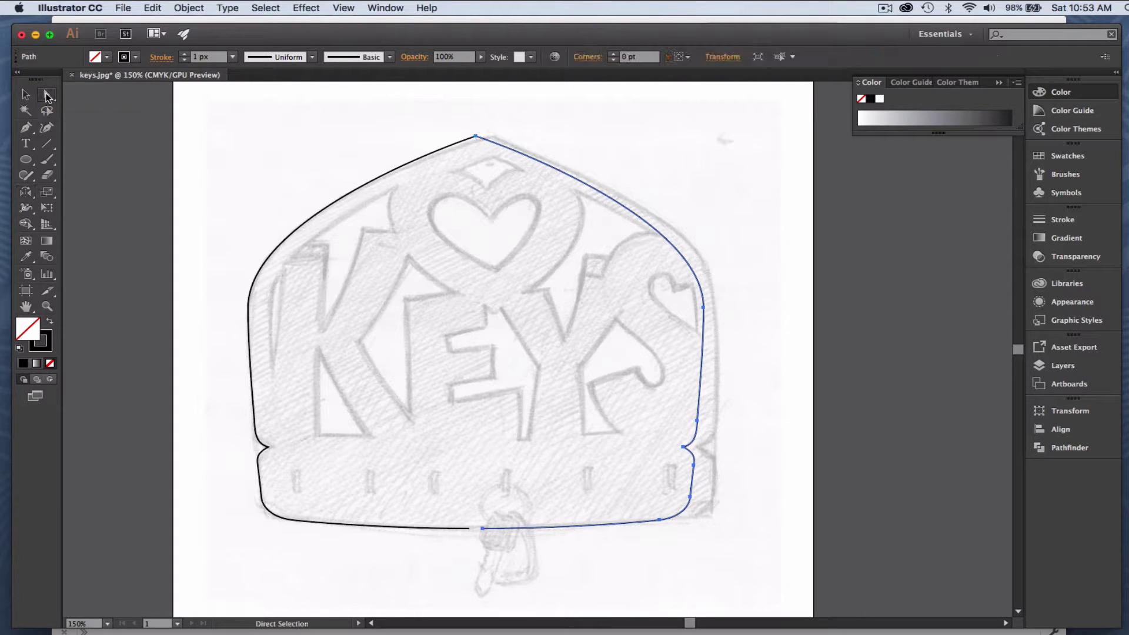
{"action": "left_click_drag", "start_coordinate": [464, 123], "coordinate": [491, 153]}
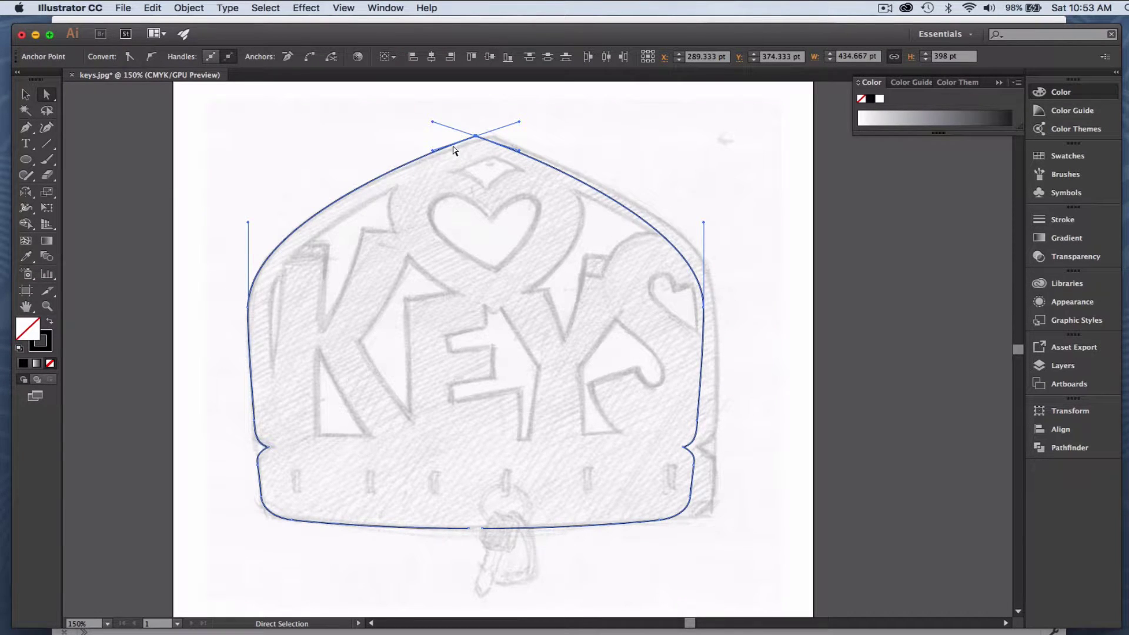
{"action": "key", "text": "super"}
{"action": "left_click", "coordinate": [453, 148]}
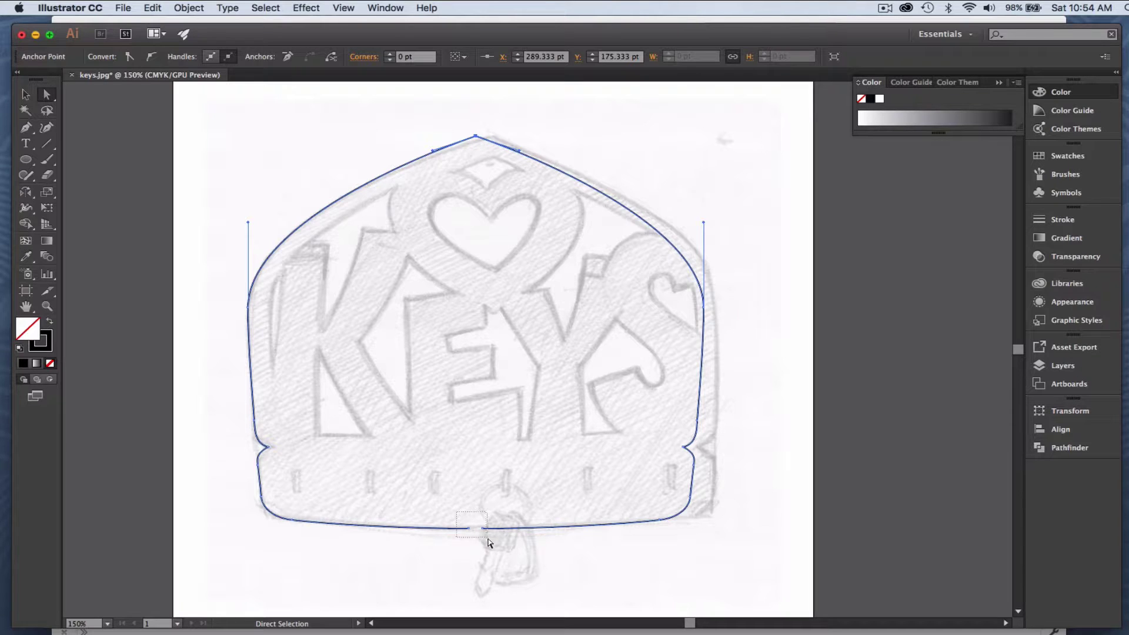
- Average the two separated endpoints at the outline's bottom center on both axes and join them into one anchor
{"action": "key", "text": "super+a"}
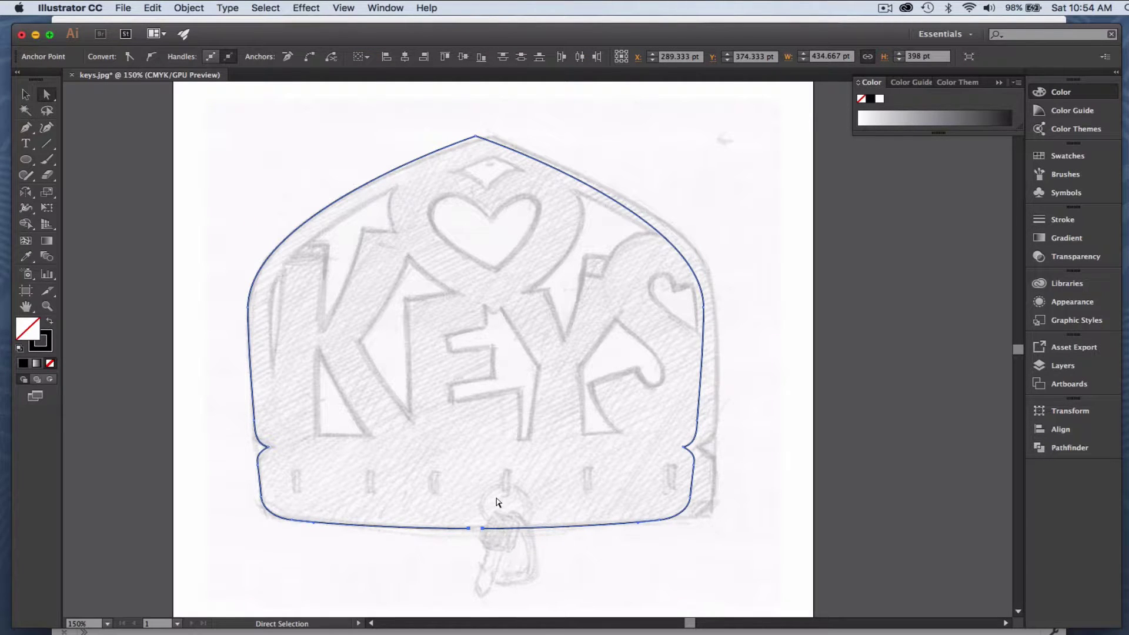
{"action": "key", "text": "super"}
{"action": "key", "text": "super+alt+j"}
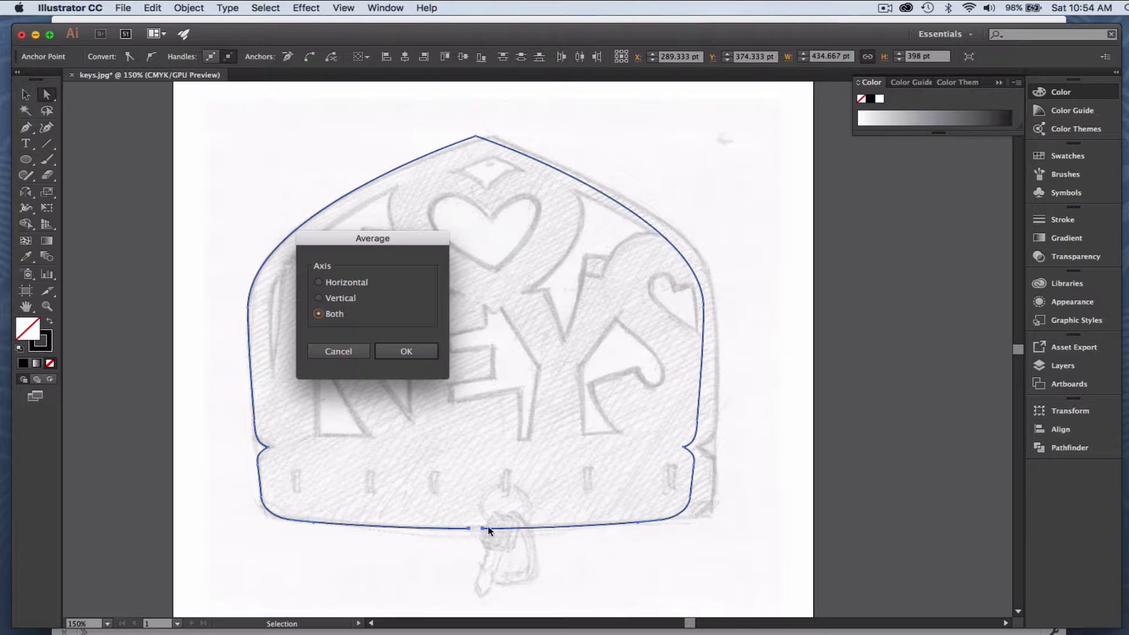
{"action": "left_click", "coordinate": [405, 354]}
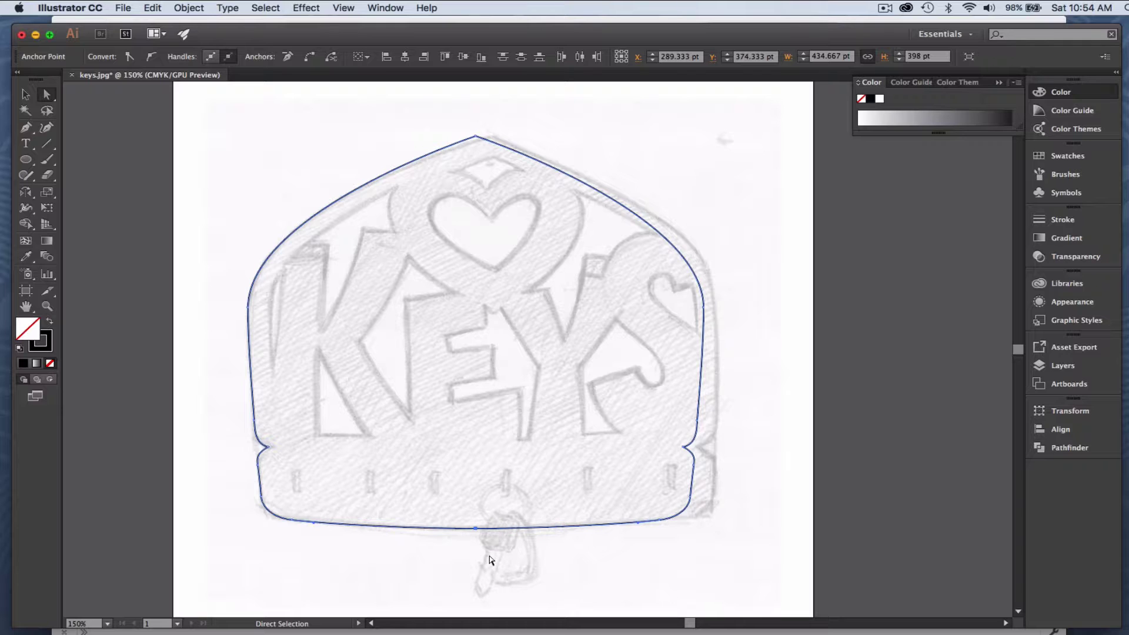
{"action": "left_click_drag", "start_coordinate": [492, 556], "coordinate": [467, 521]}
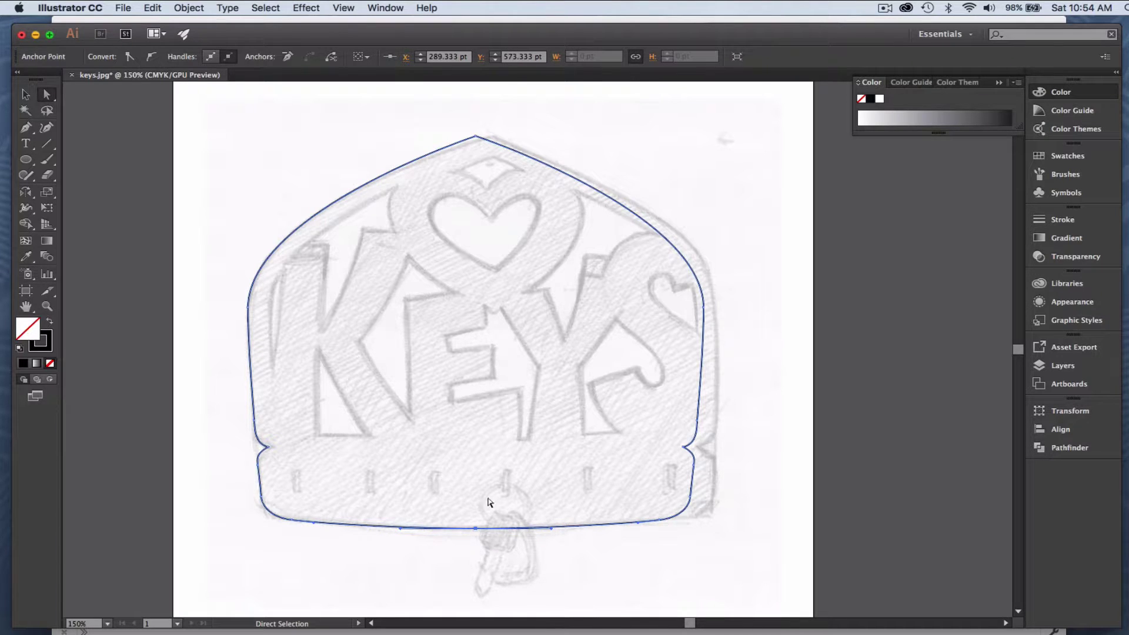
{"action": "left_click", "coordinate": [188, 8]}
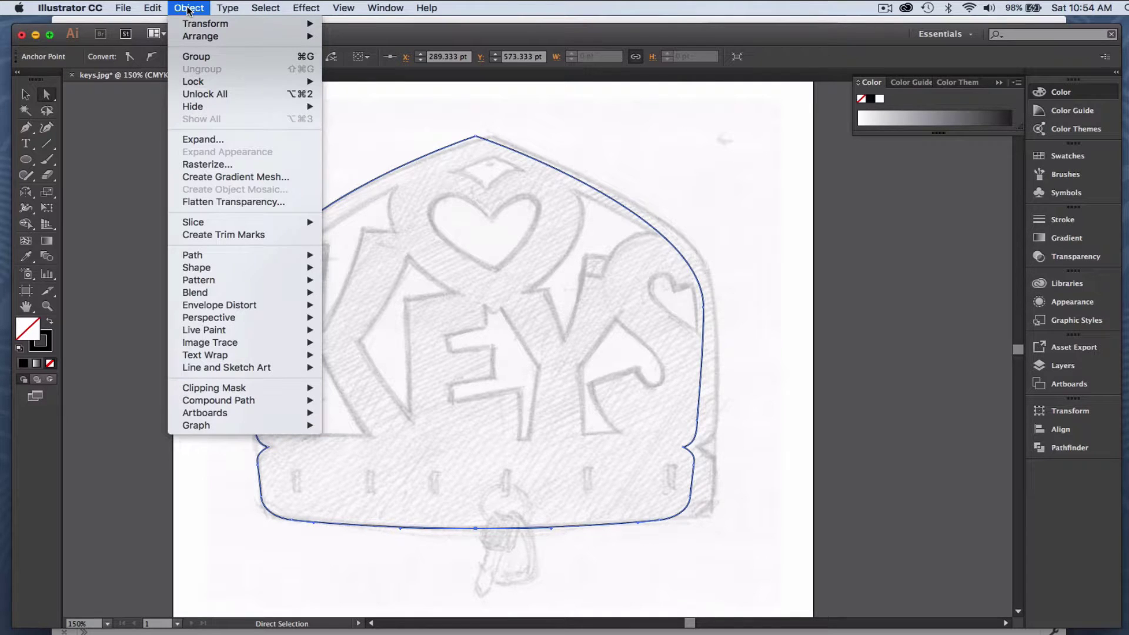
{"action": "mouse_move", "coordinate": [190, 22]}
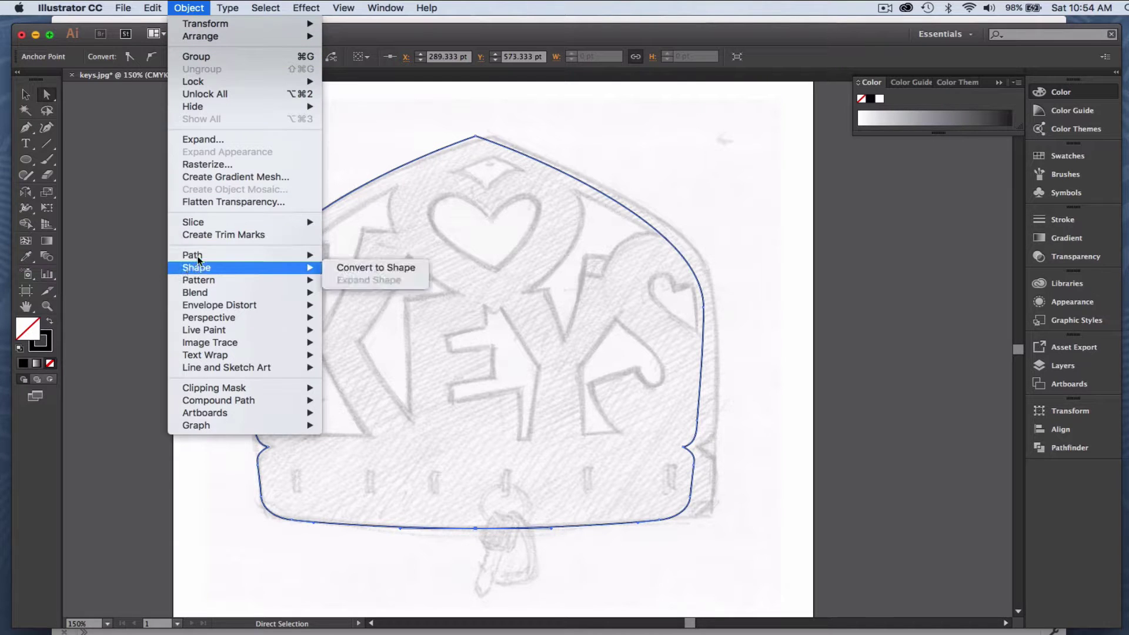
{"action": "mouse_move", "coordinate": [201, 257]}
{"action": "left_click", "coordinate": [368, 130]}
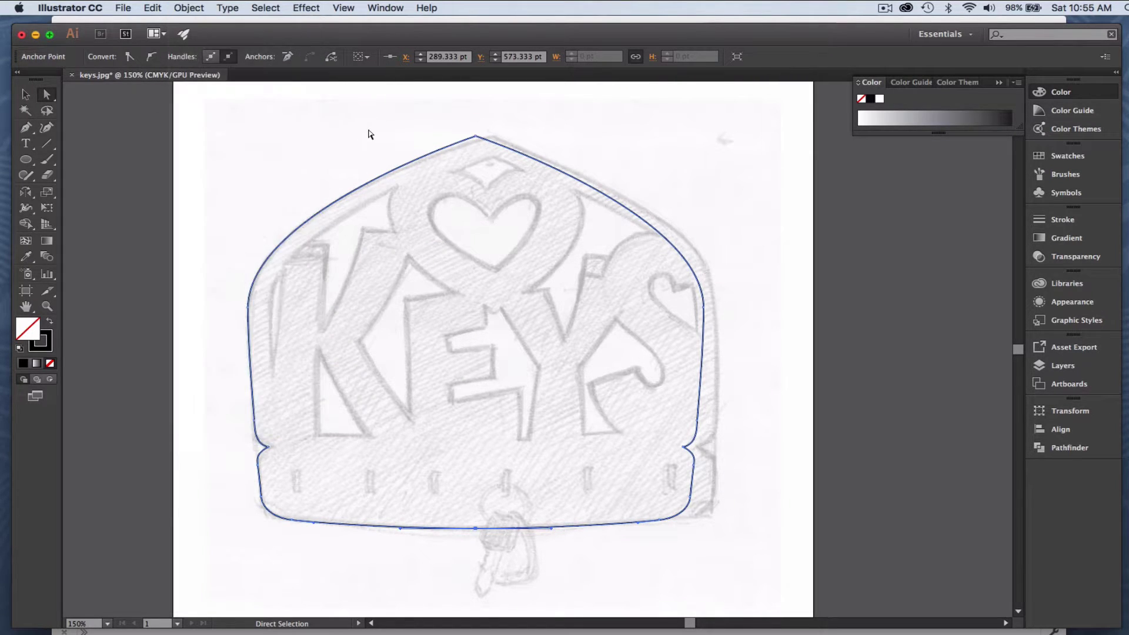
{"action": "left_click", "coordinate": [370, 134]}
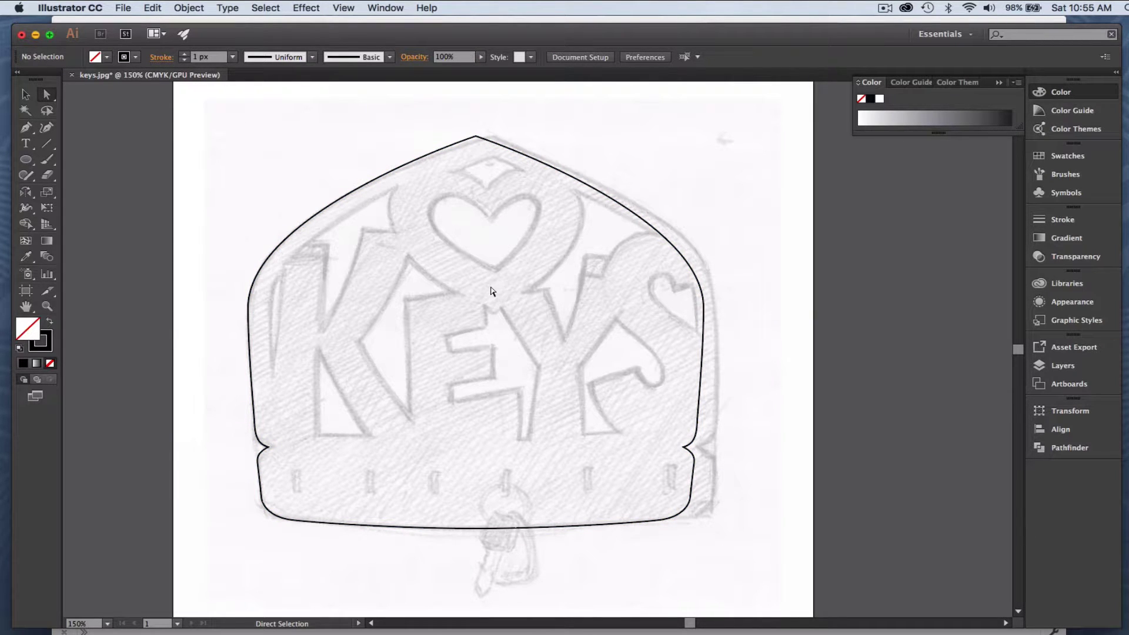
- Show the outline's bounding box and stretch the right side out to the sketch's edge, making the outline about 449 pt wide
{"action": "left_click", "coordinate": [26, 94]}
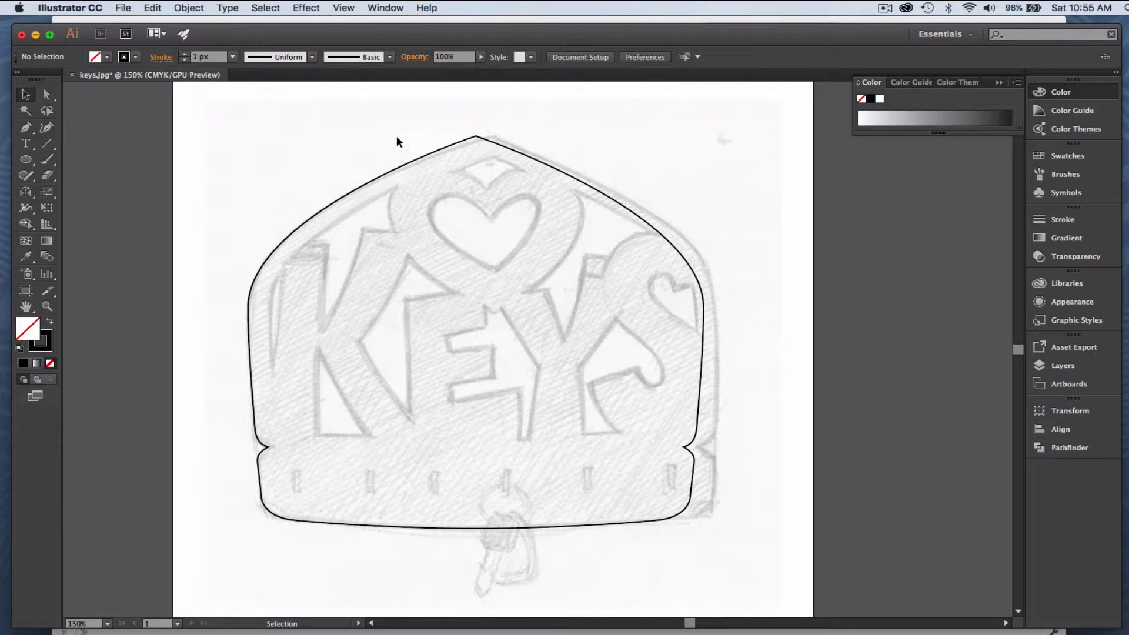
{"action": "left_click_drag", "start_coordinate": [400, 139], "coordinate": [441, 191]}
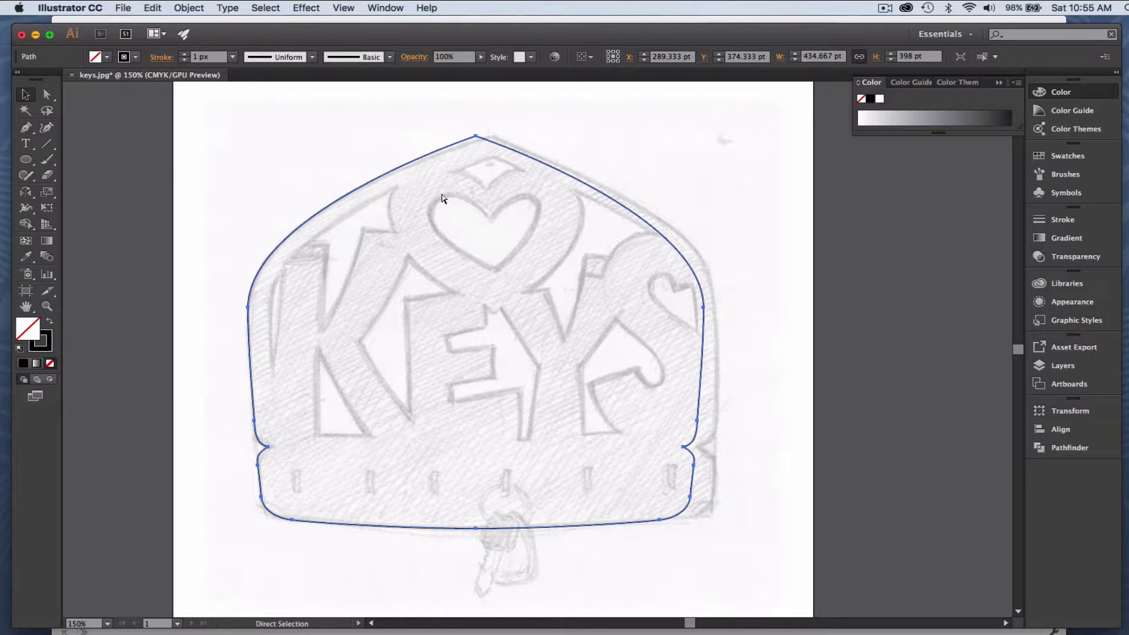
{"action": "key", "text": "super+shift+b"}
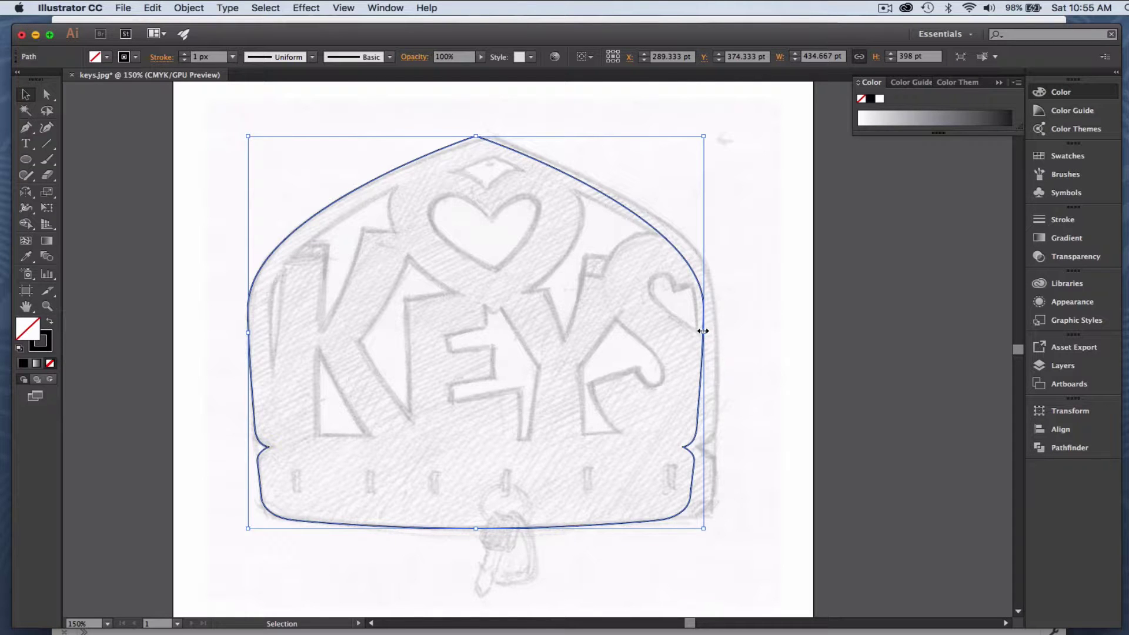
{"action": "left_click_drag", "start_coordinate": [702, 330], "coordinate": [715, 330]}
{"action": "left_click_drag", "start_coordinate": [716, 330], "coordinate": [718, 330]}
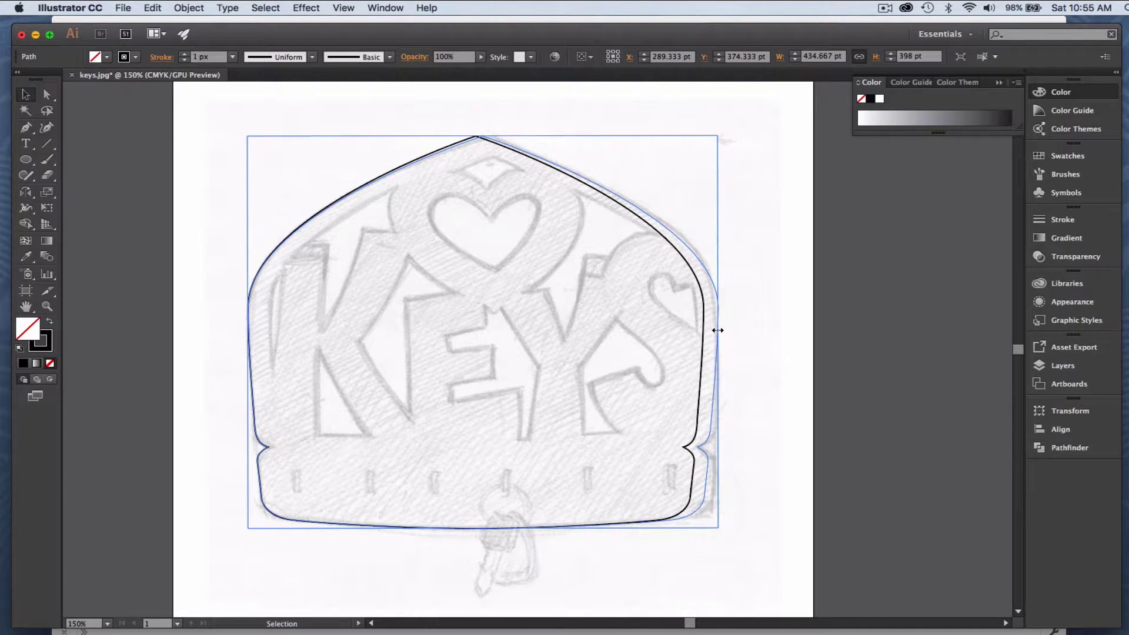
{"action": "left_click_drag", "start_coordinate": [718, 331], "coordinate": [718, 331]}
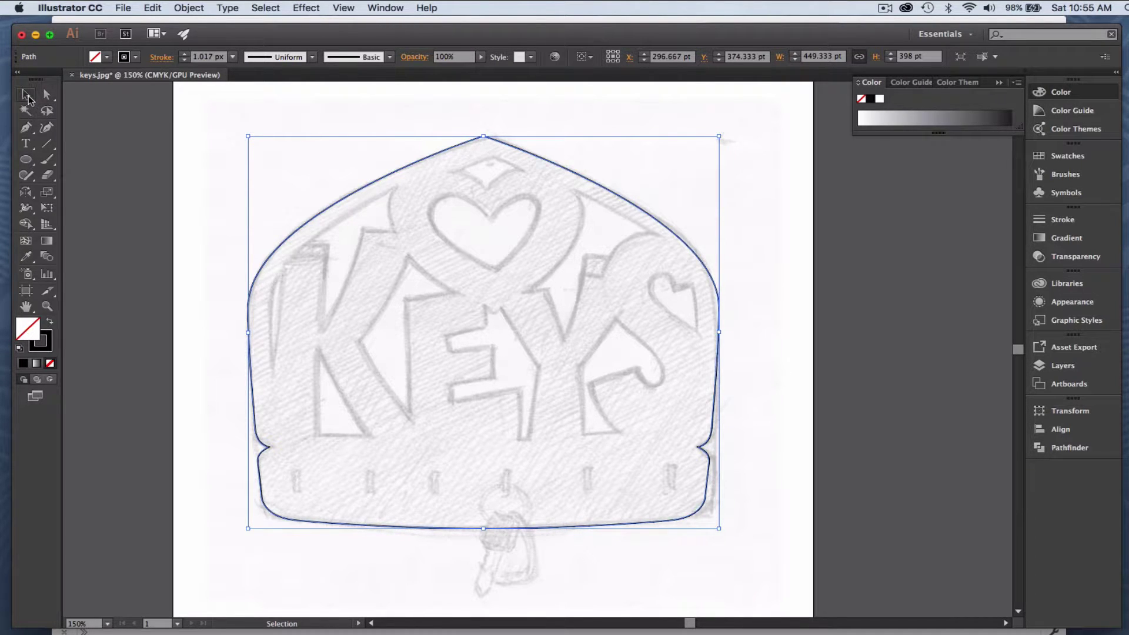
{"action": "left_click", "coordinate": [294, 118]}
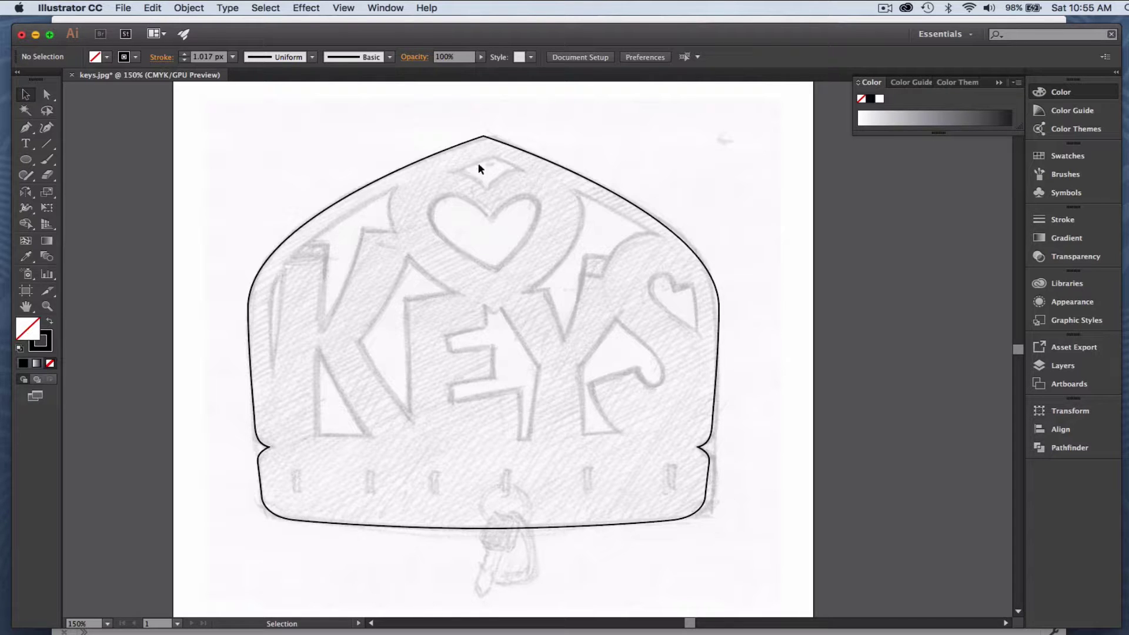
- Hide the bounding box and create an inset copy of the outline with Offset Path at -.25 in with miter joins
{"action": "left_click", "coordinate": [423, 165]}
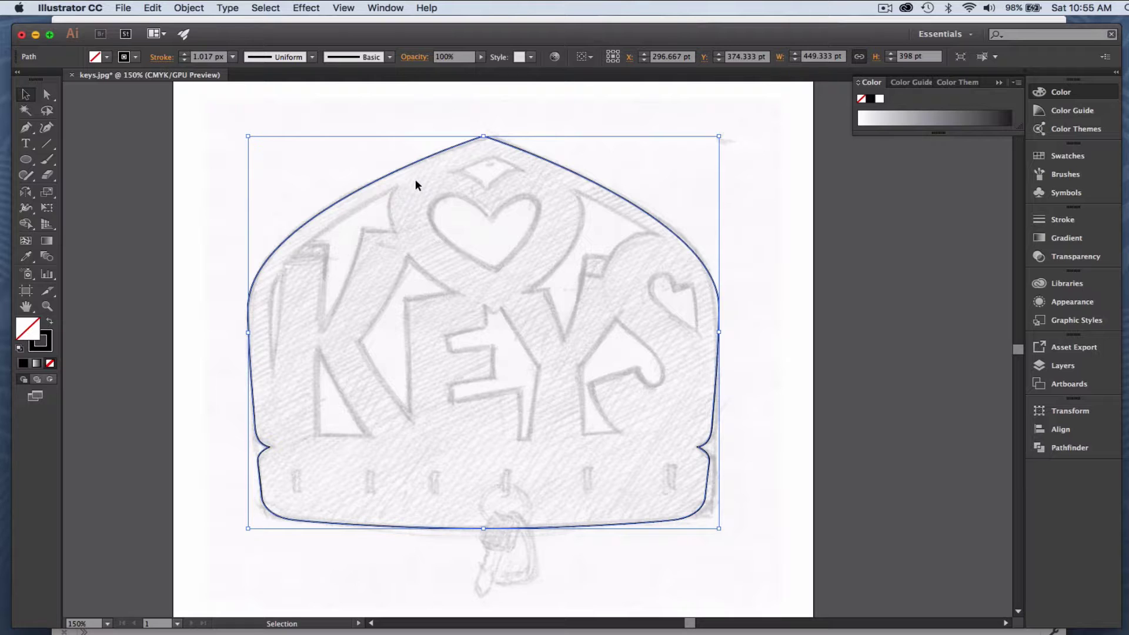
{"action": "key", "text": "super+shift+b"}
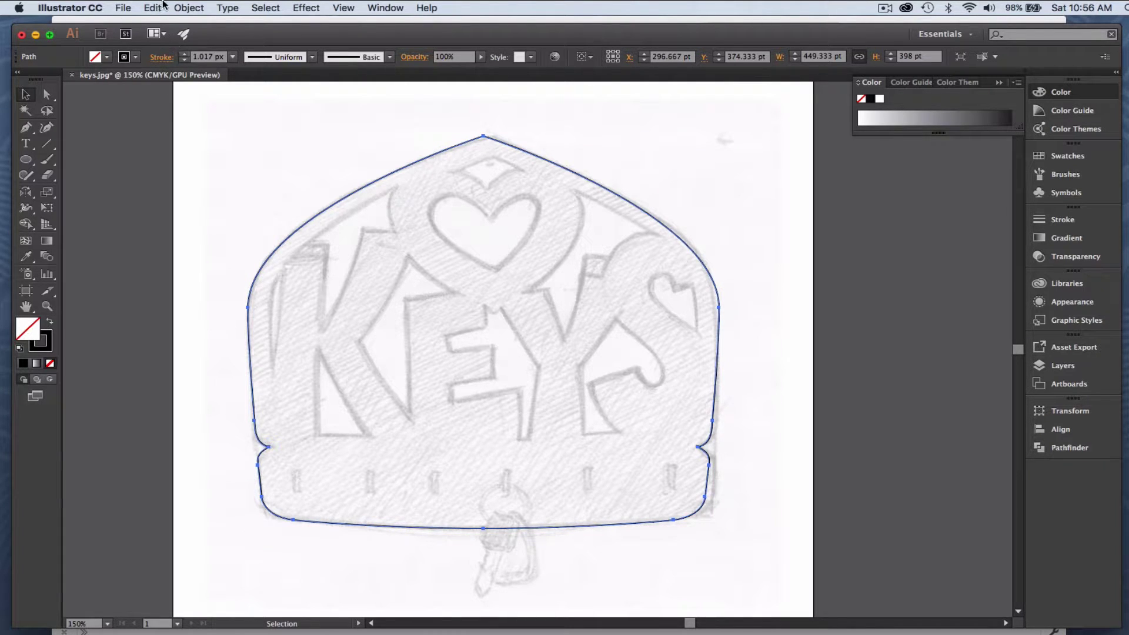
{"action": "left_click", "coordinate": [189, 9]}
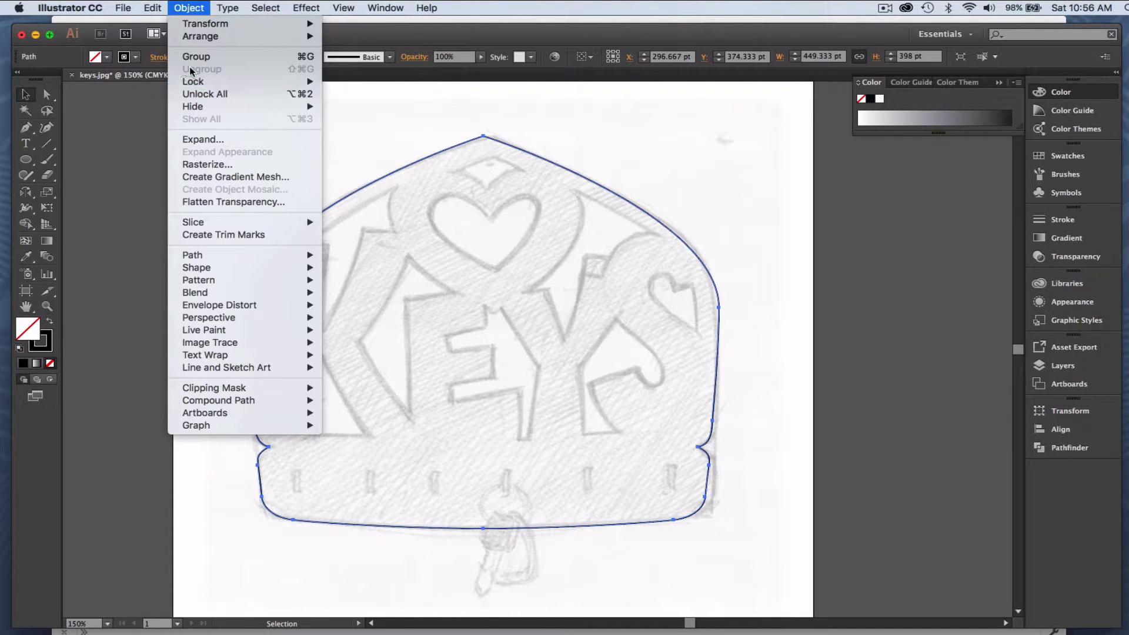
{"action": "mouse_move", "coordinate": [206, 256]}
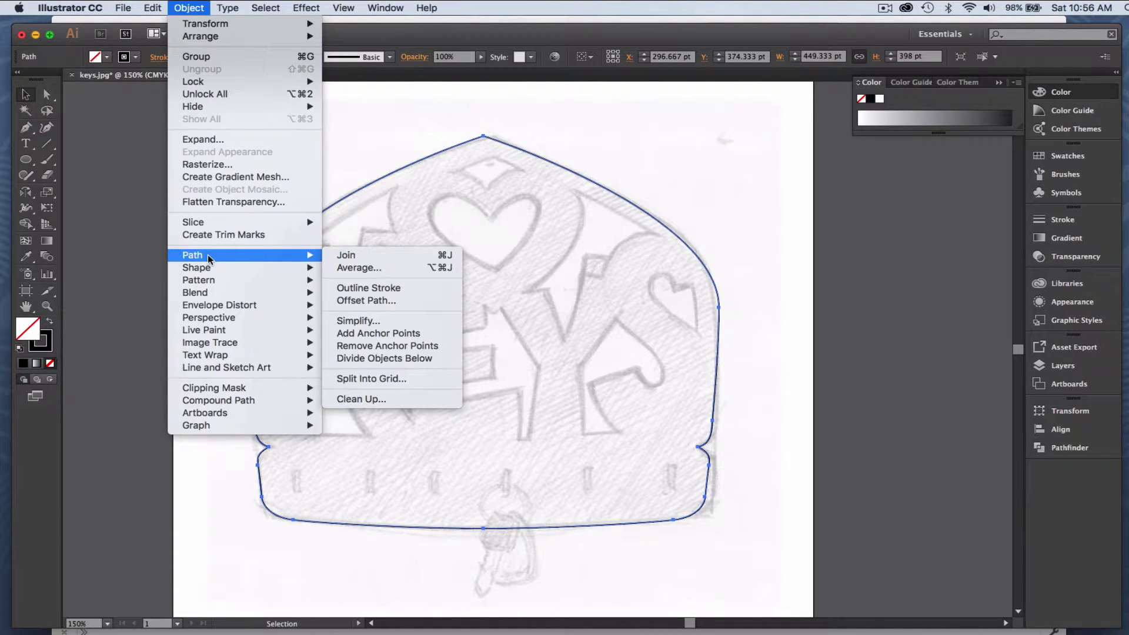
{"action": "left_click", "coordinate": [373, 302]}
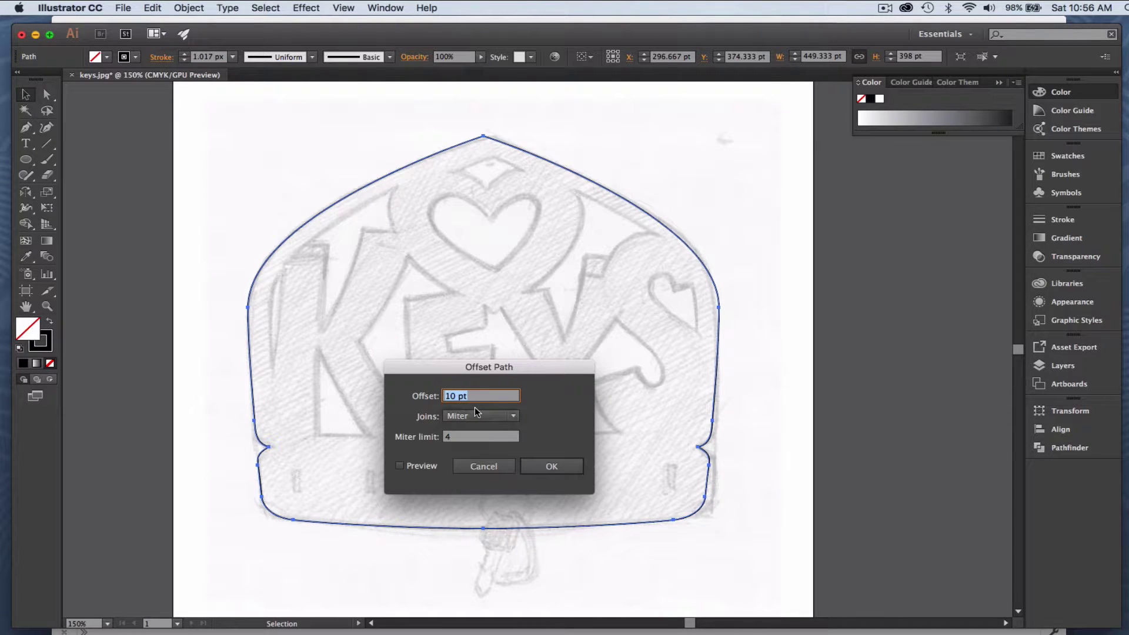
{"action": "type", "text": ".25"}
{"action": "type", "text": "-"}
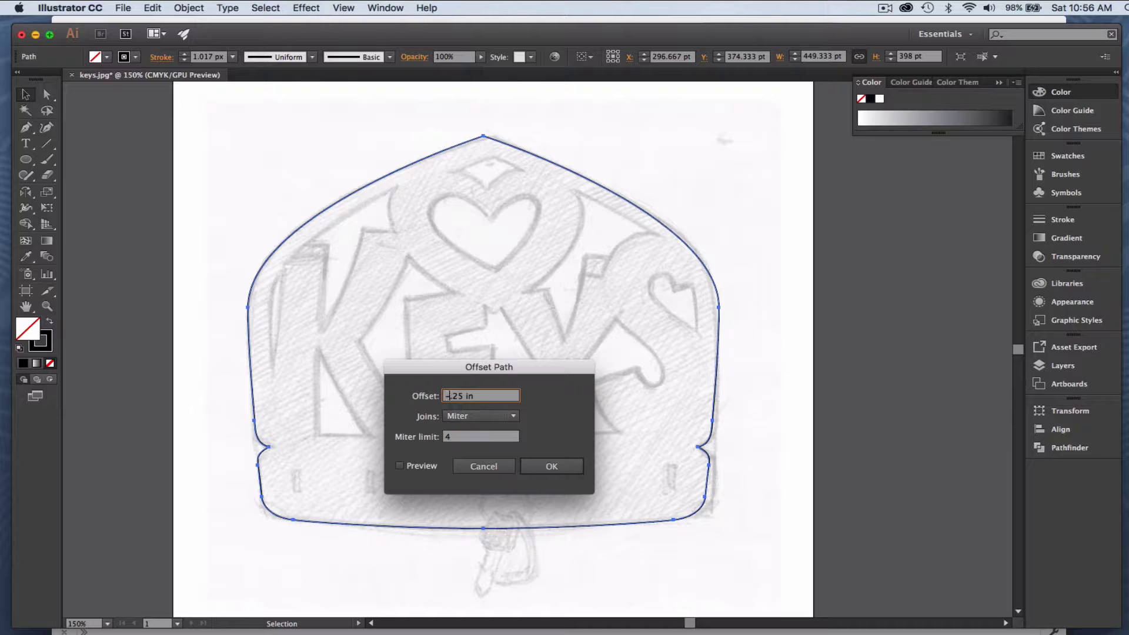
{"action": "left_click", "coordinate": [551, 467]}
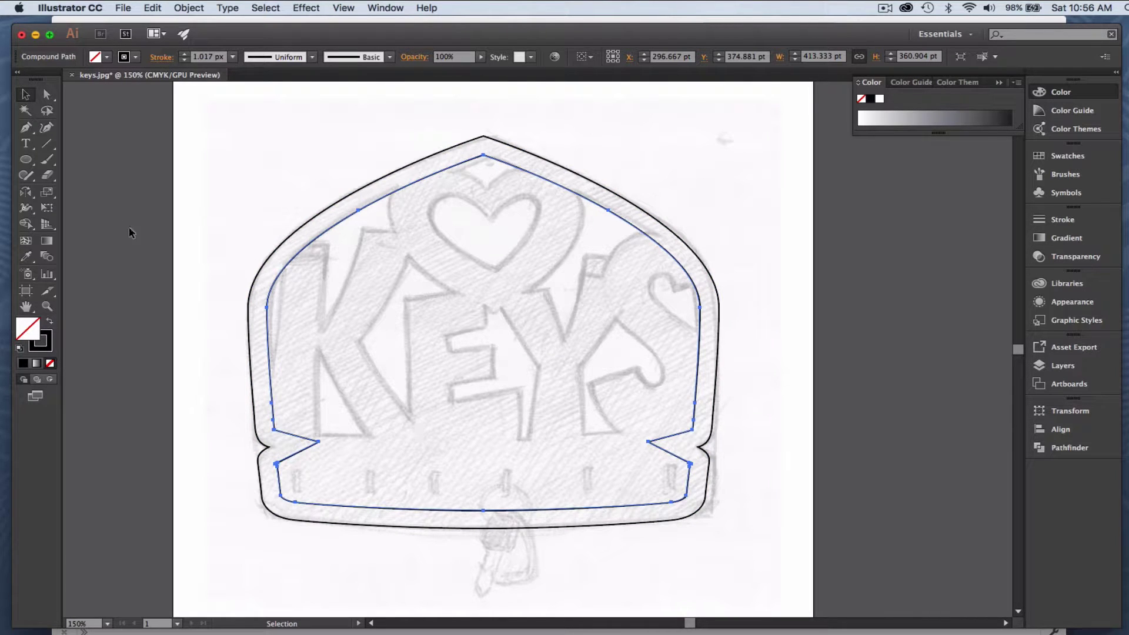
- Delete the pointed notch anchors on the left and right sides of the inner offset path
{"action": "left_click", "coordinate": [47, 96]}
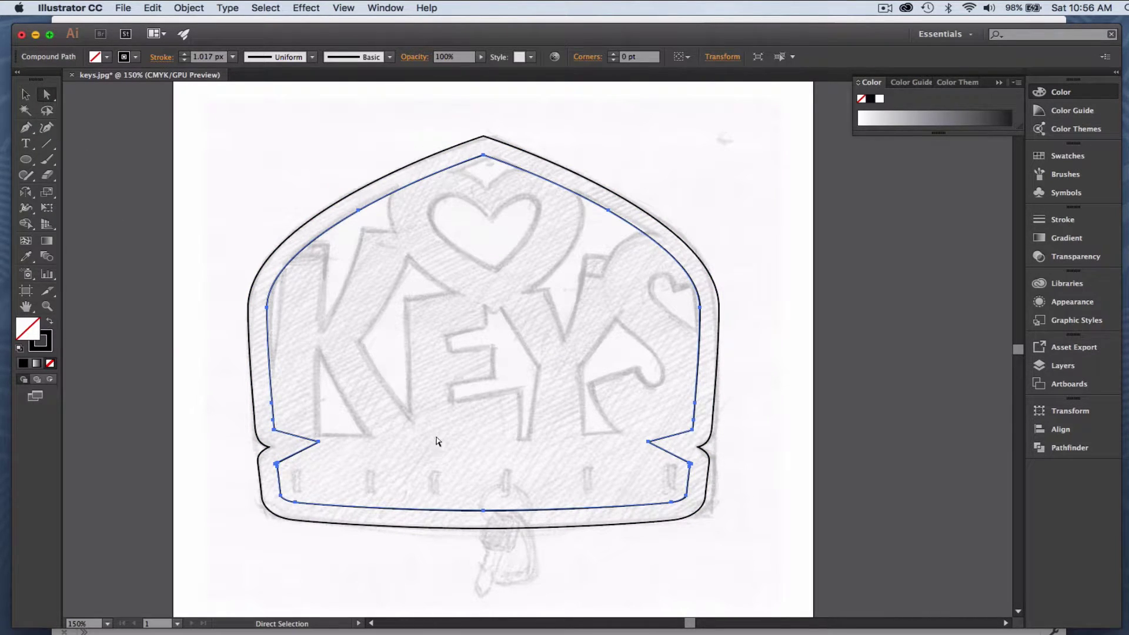
{"action": "left_click", "coordinate": [415, 463]}
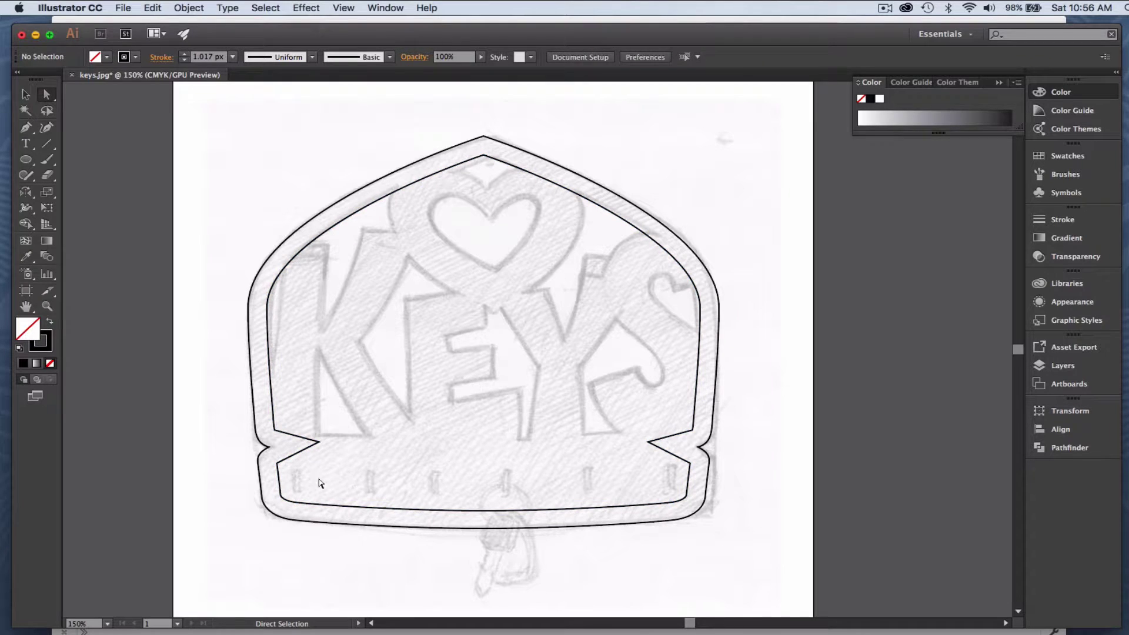
{"action": "left_click", "coordinate": [318, 442]}
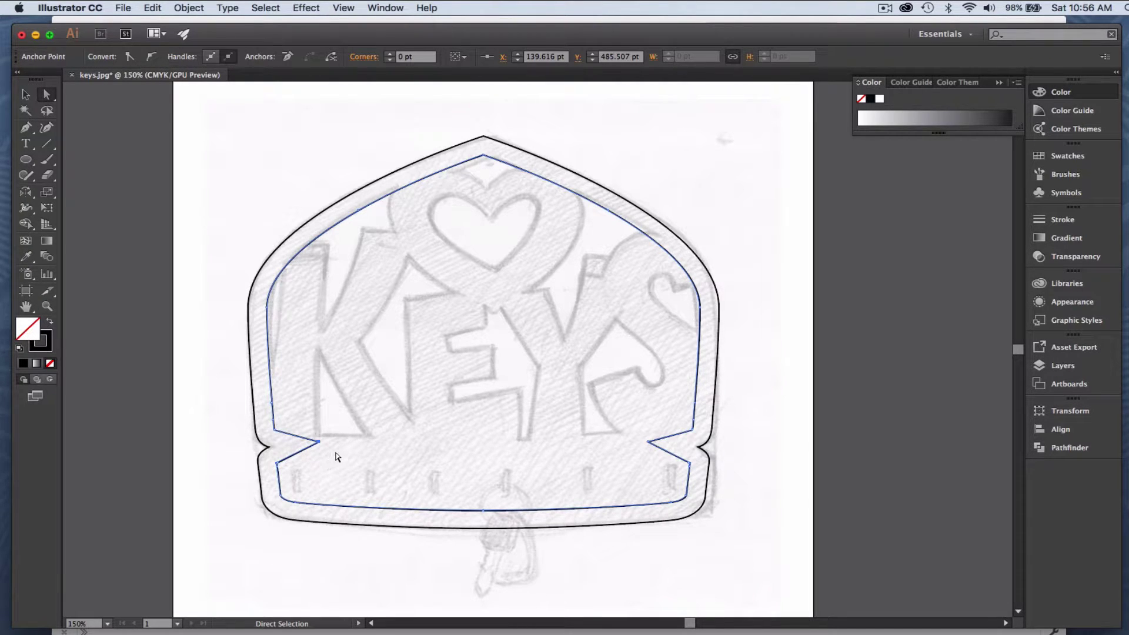
{"action": "key", "text": "Delete"}
{"action": "left_click", "coordinate": [642, 432]}
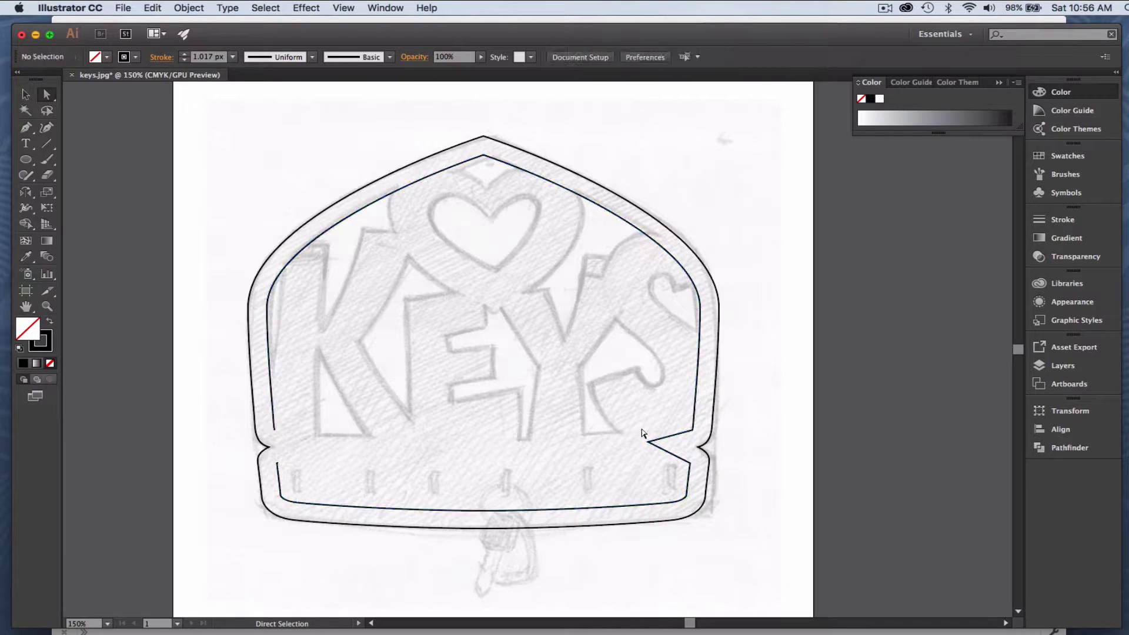
{"action": "left_click_drag", "start_coordinate": [642, 432], "coordinate": [660, 461]}
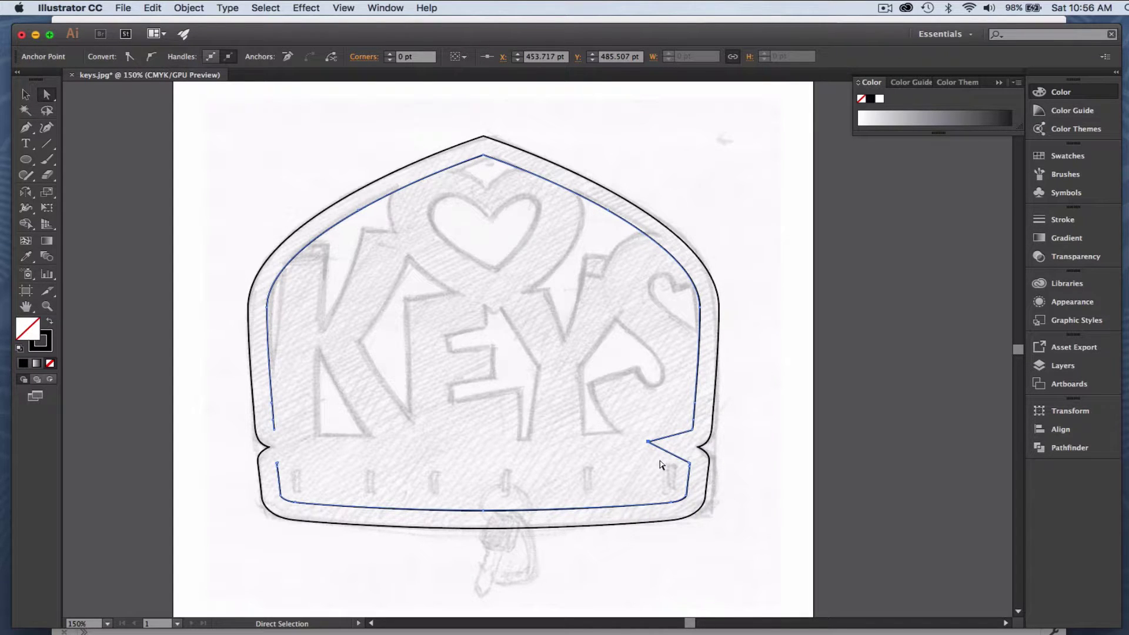
{"action": "key", "text": "Delete"}
{"action": "left_click", "coordinate": [623, 476]}
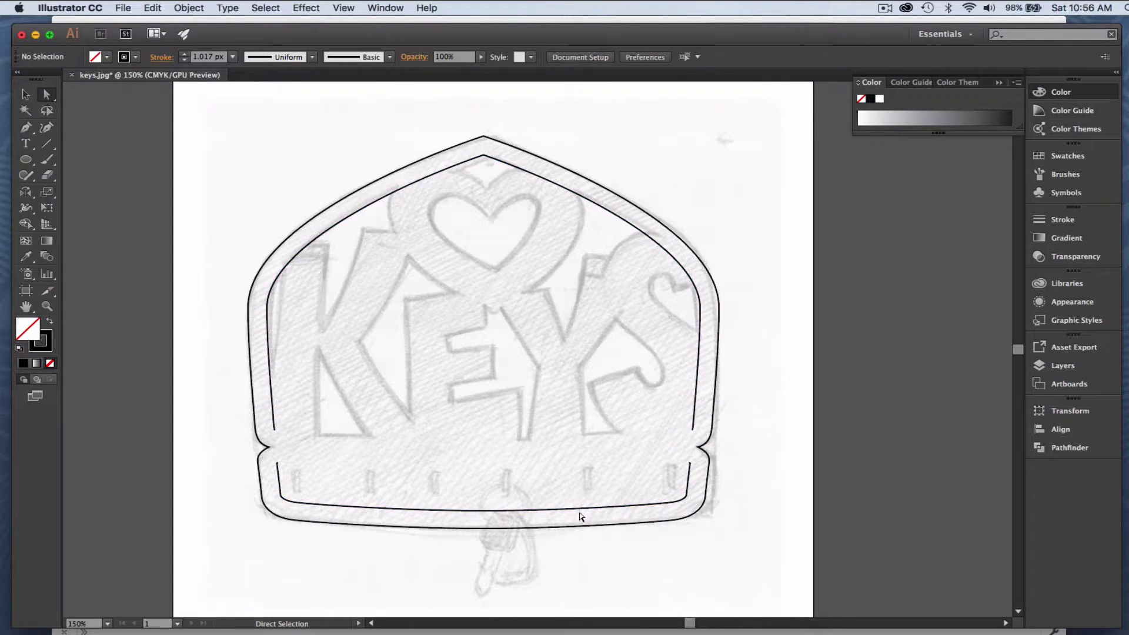
- Delete the separated lower section of the inner path around the key hooks
{"action": "left_click", "coordinate": [579, 506]}
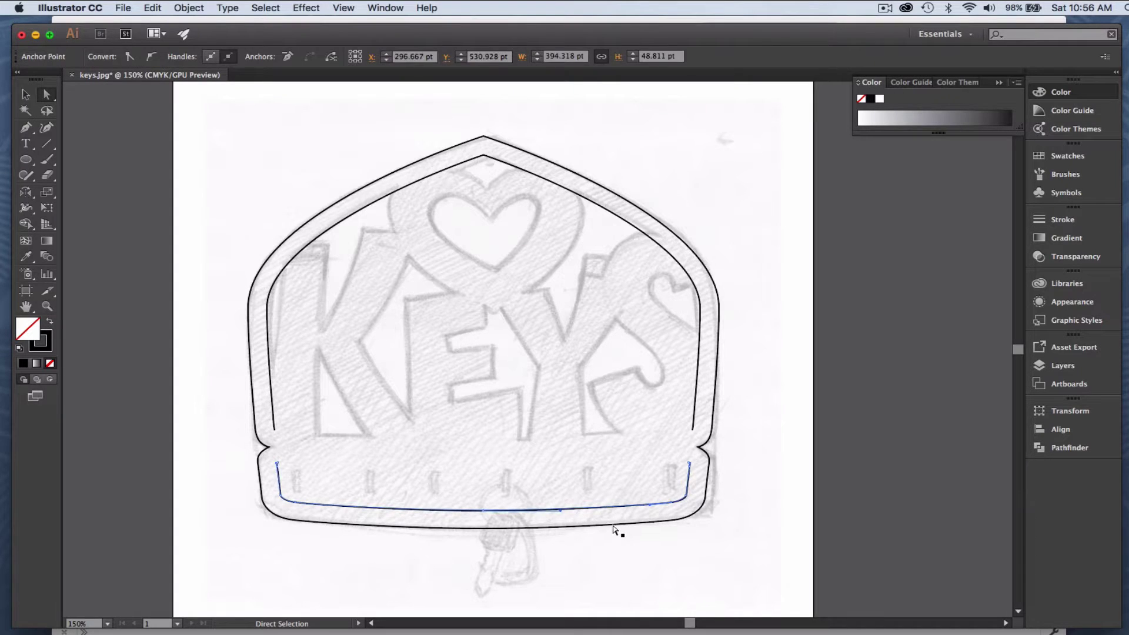
{"action": "key", "text": "Delete"}
{"action": "key", "text": "Delete"}
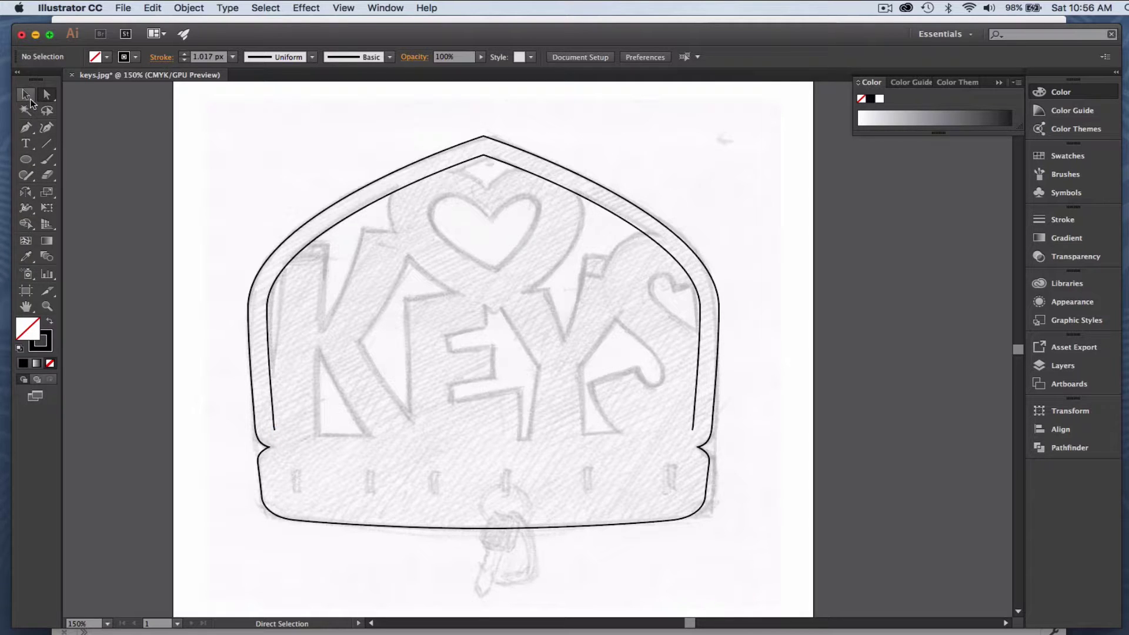
- Draw a curve with the Pen tool from the inner path's lower-left end to about X 288, Y 483 pt with a horizontal handle, and end the path
{"action": "left_click", "coordinate": [25, 128]}
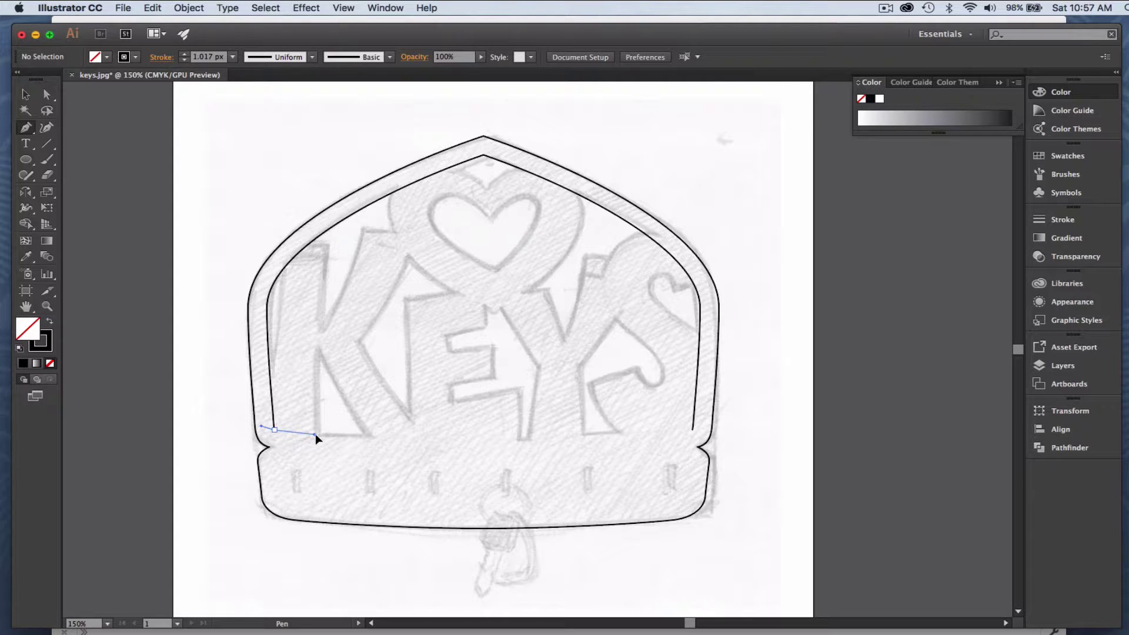
{"action": "left_click_drag", "start_coordinate": [323, 436], "coordinate": [313, 432]}
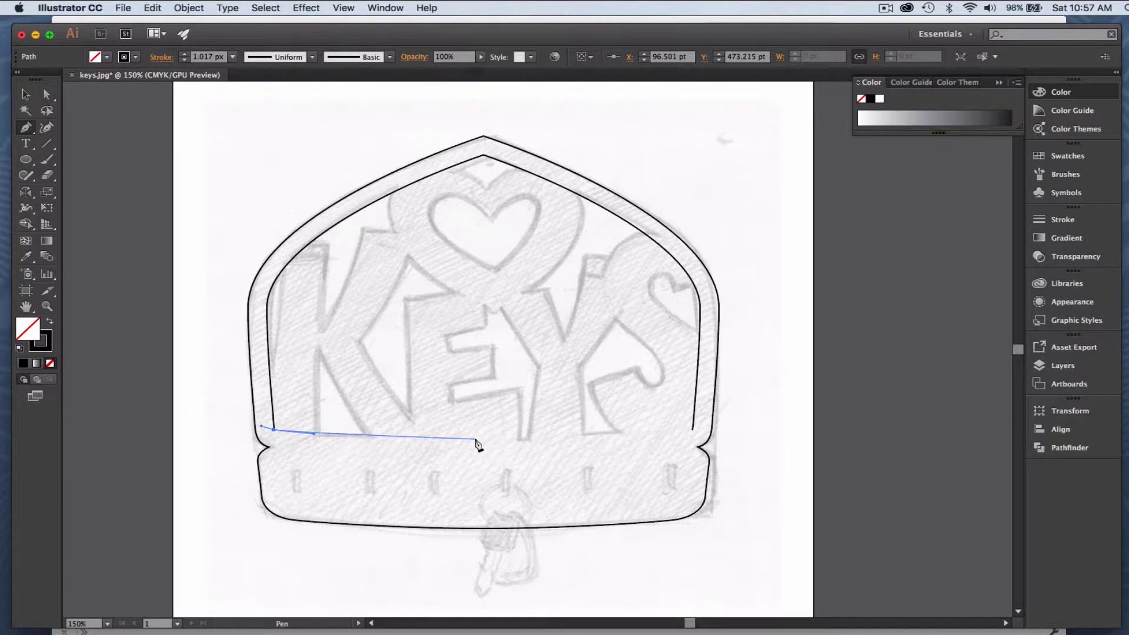
{"action": "left_click_drag", "start_coordinate": [474, 439], "coordinate": [569, 443]}
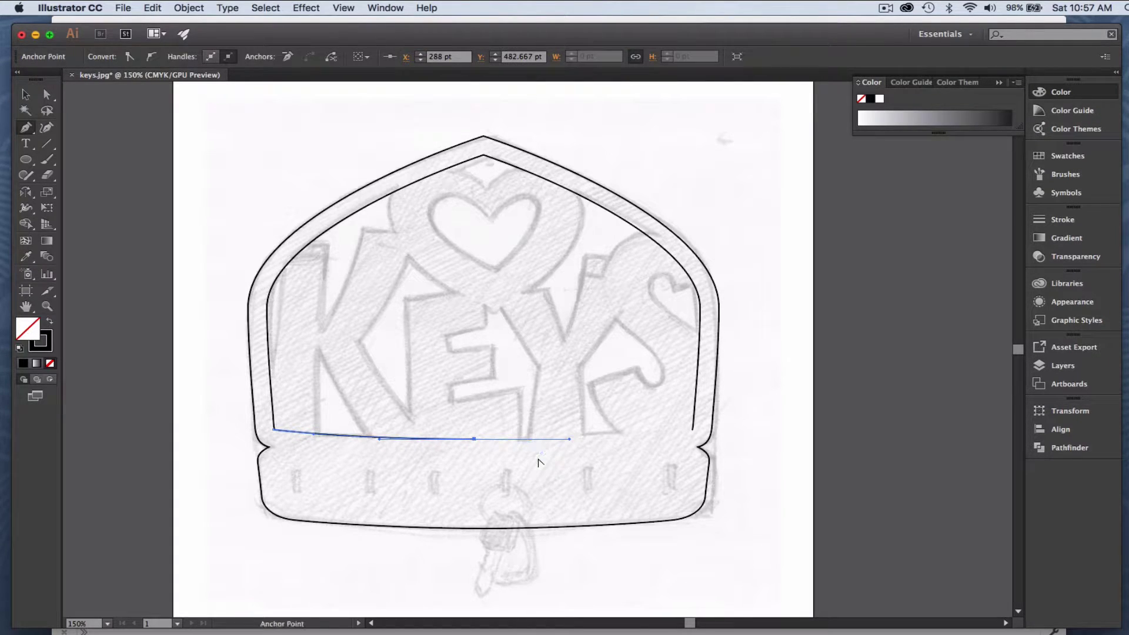
{"action": "key", "text": "super"}
{"action": "left_click", "coordinate": [539, 464], "text": "super"}
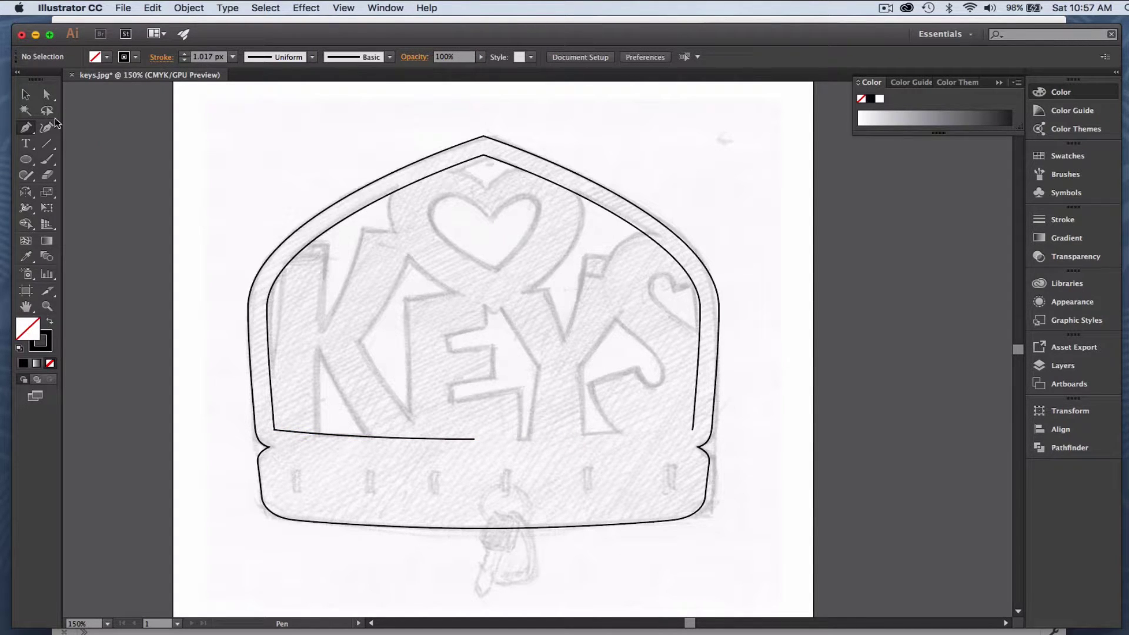
- Align the new curve's free endpoint vertically beneath the inner peak by snapping it there and moving it back down to about X 297, Y 485 pt
{"action": "left_click", "coordinate": [47, 95]}
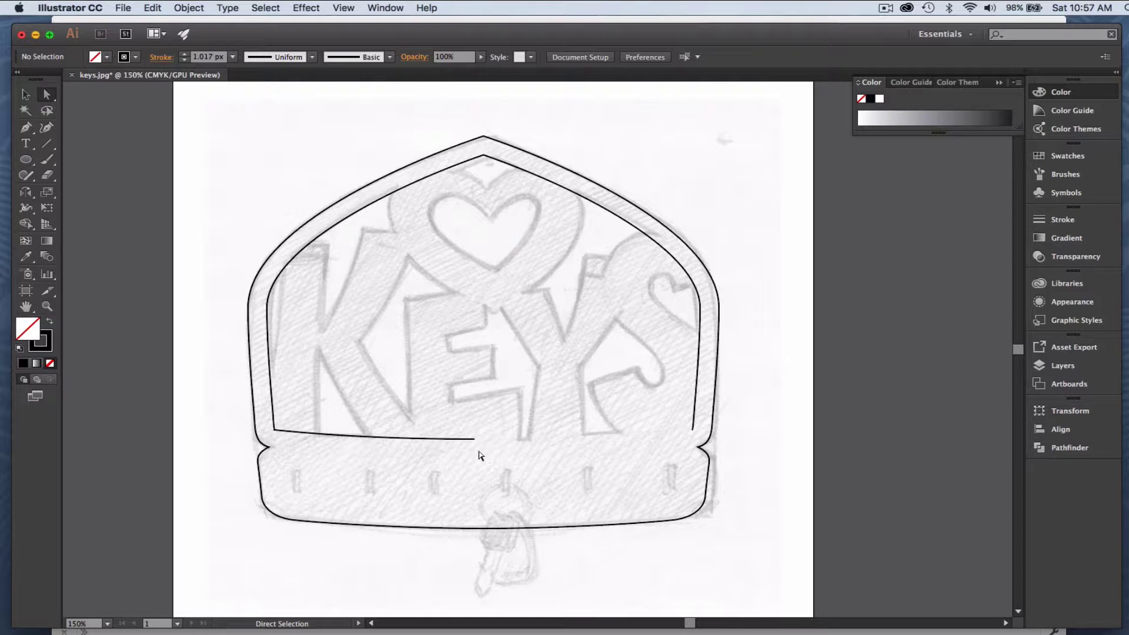
{"action": "left_click_drag", "start_coordinate": [474, 440], "coordinate": [484, 157]}
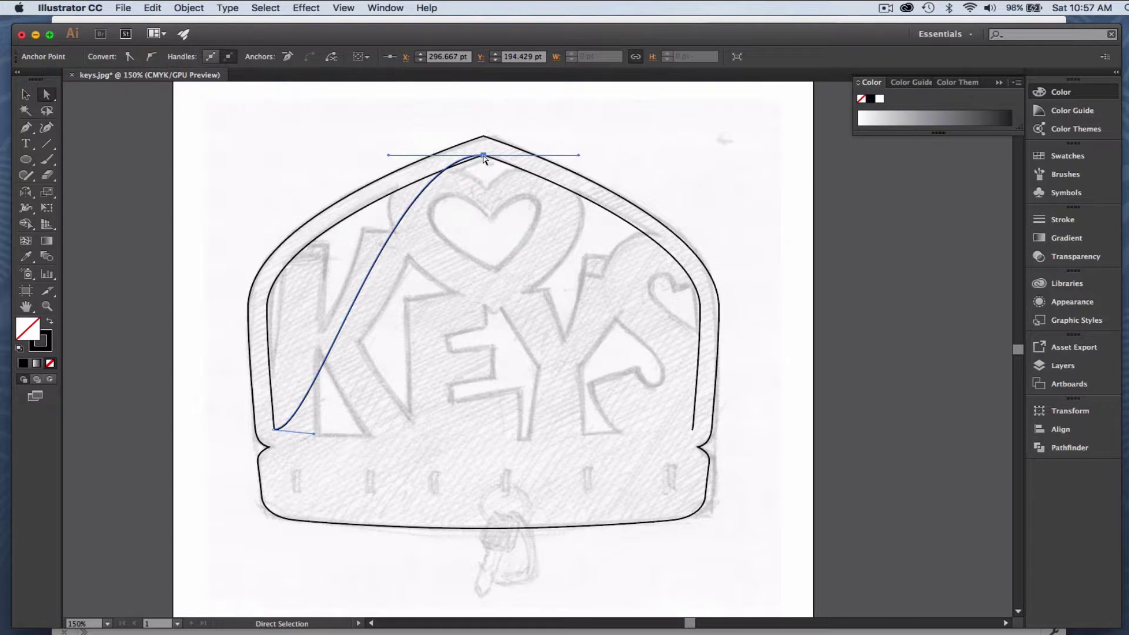
{"action": "key", "text": "Down"}
{"action": "key", "text": "Down"}
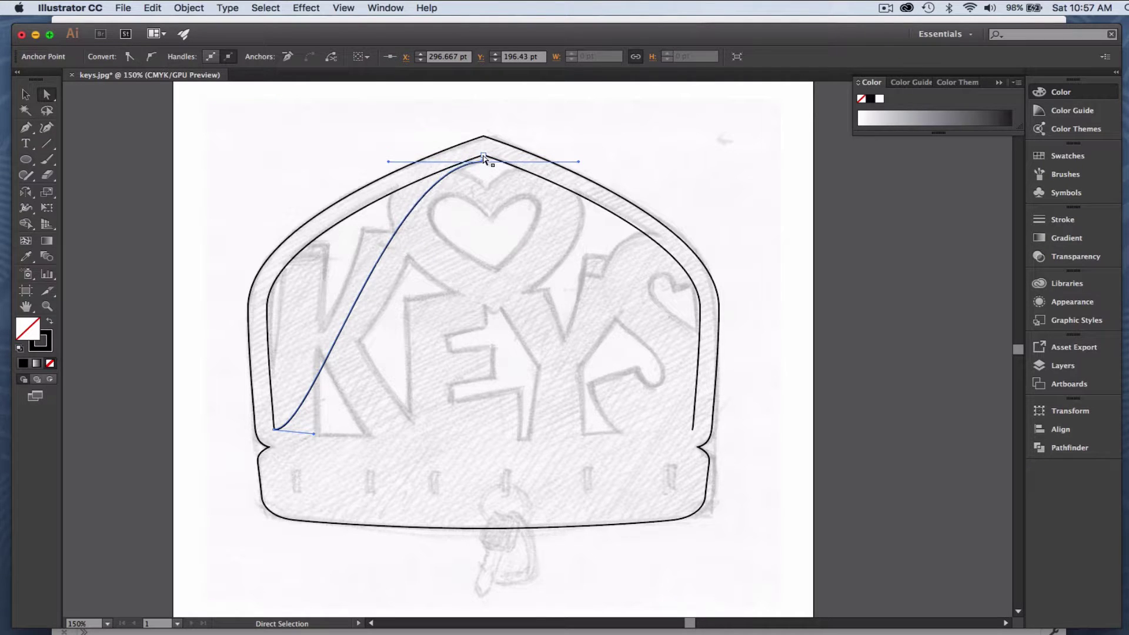
{"action": "left_click_drag", "start_coordinate": [483, 156], "coordinate": [478, 439]}
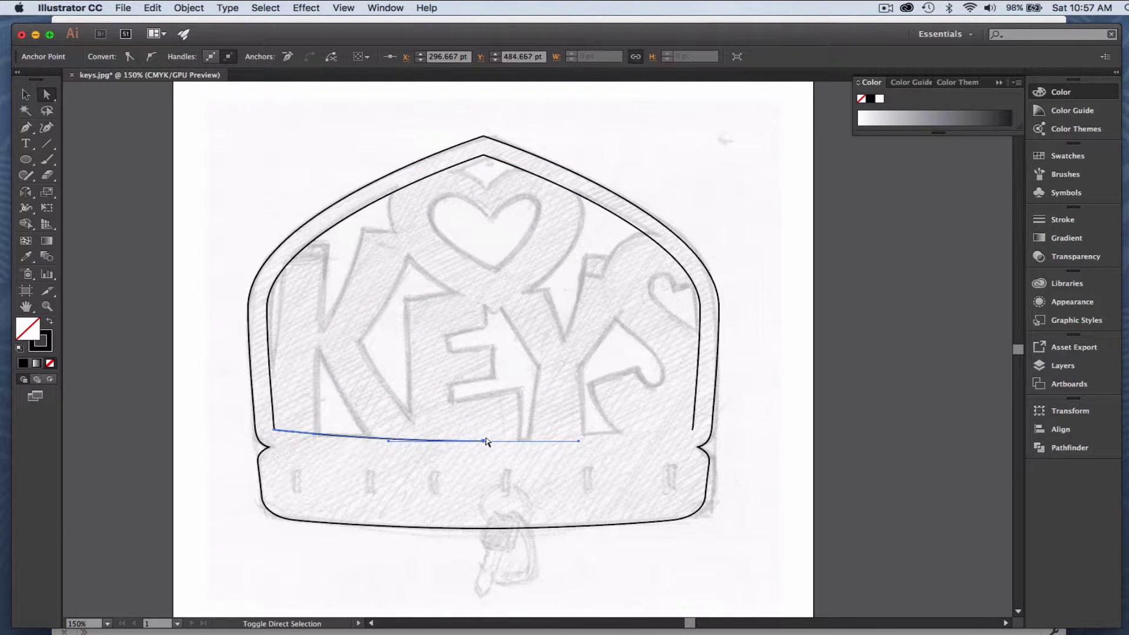
- Delete the right half of the inner path, from the peak down to its lower-right end, keeping the left half
{"action": "left_click", "coordinate": [506, 169]}
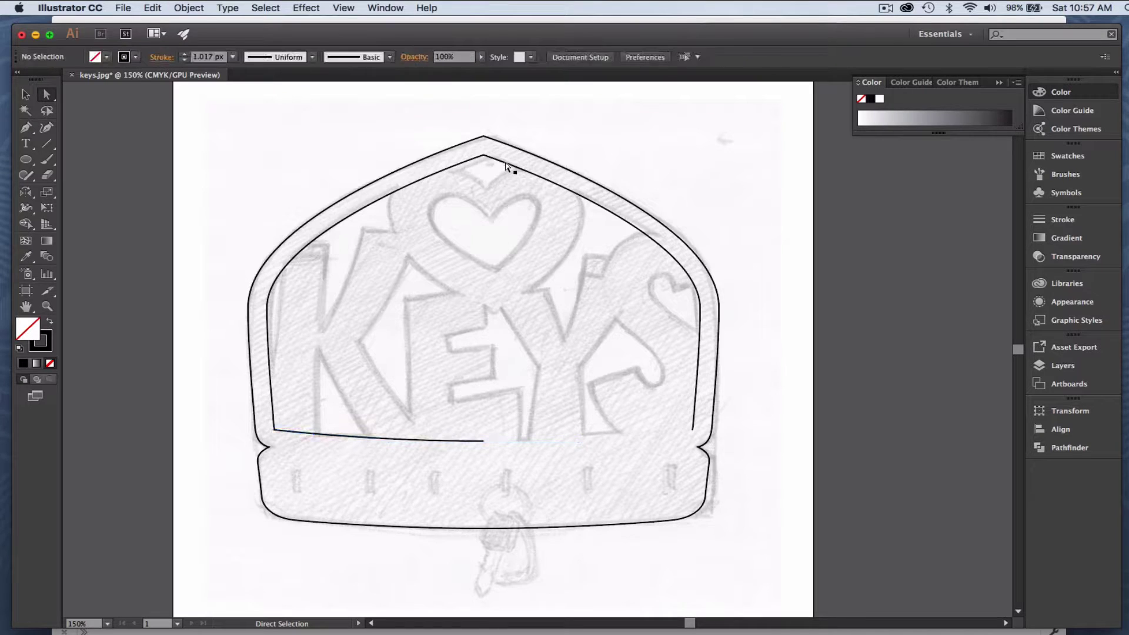
{"action": "left_click", "coordinate": [508, 168]}
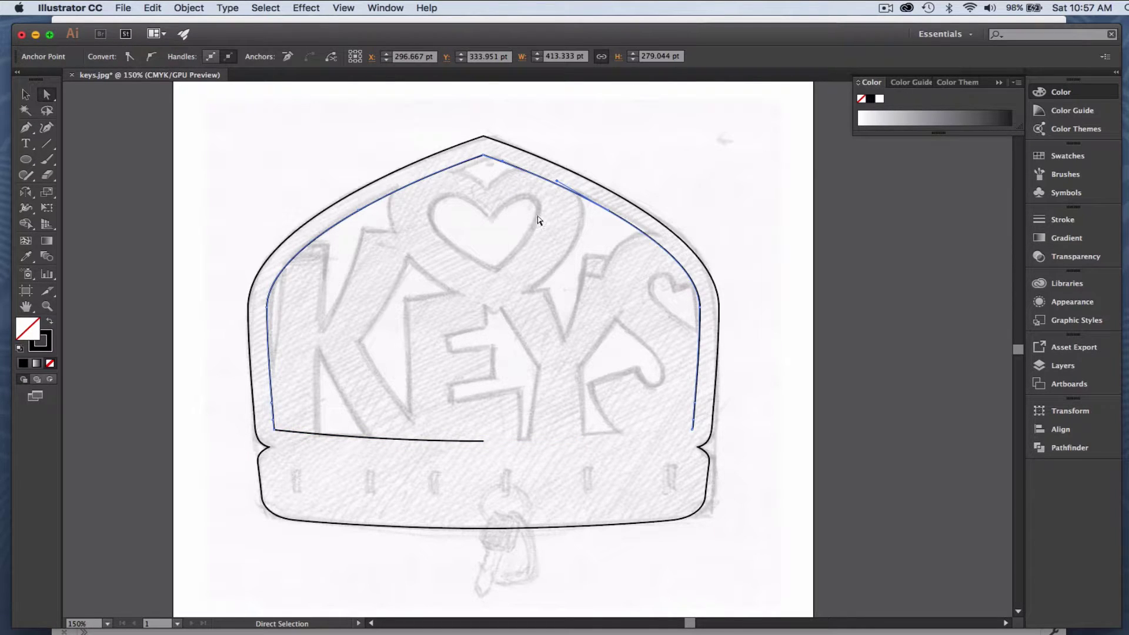
{"action": "left_click", "coordinate": [525, 193]}
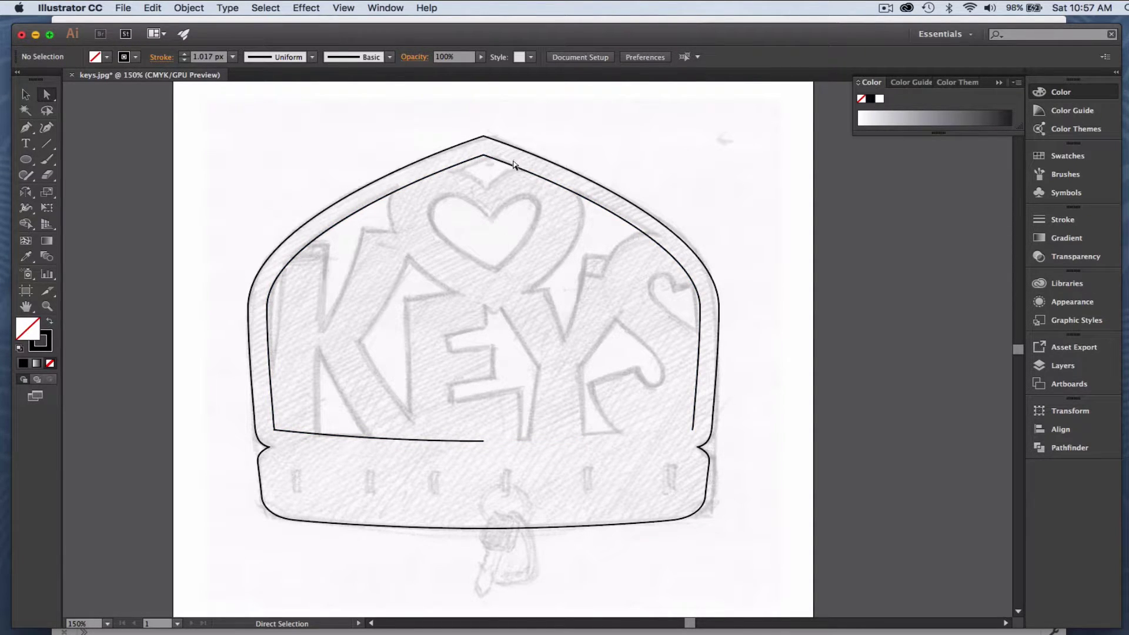
{"action": "left_click", "coordinate": [521, 175]}
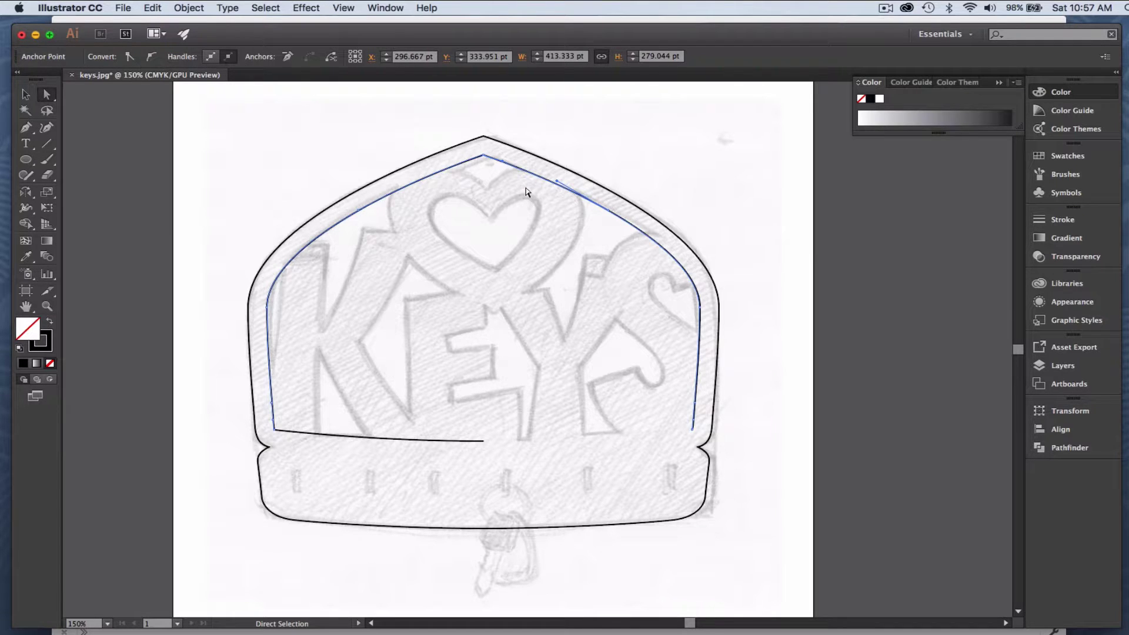
{"action": "left_click", "coordinate": [527, 191]}
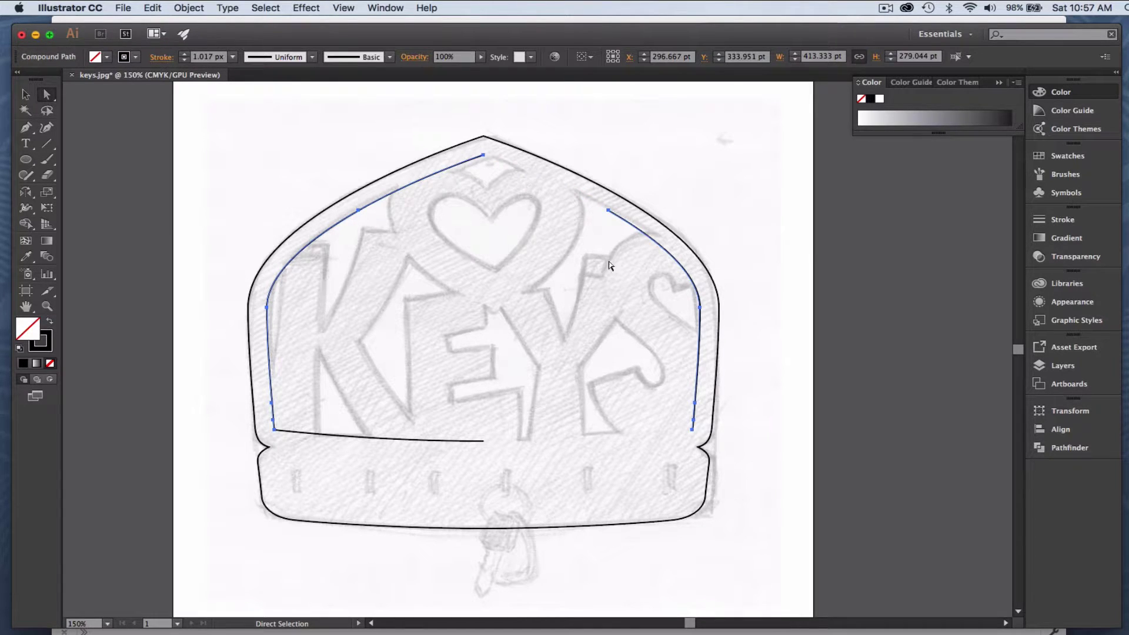
{"action": "key", "text": "Delete"}
{"action": "left_click_drag", "start_coordinate": [643, 256], "coordinate": [698, 285]}
{"action": "key", "text": "Delete"}
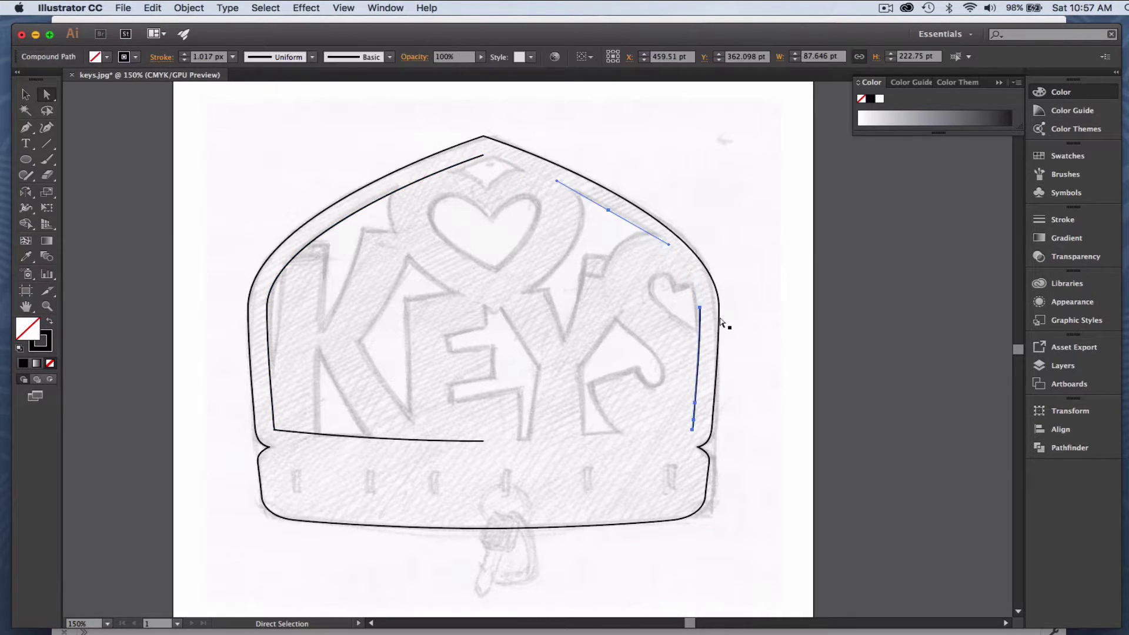
{"action": "left_click", "coordinate": [725, 322]}
{"action": "left_click", "coordinate": [25, 94]}
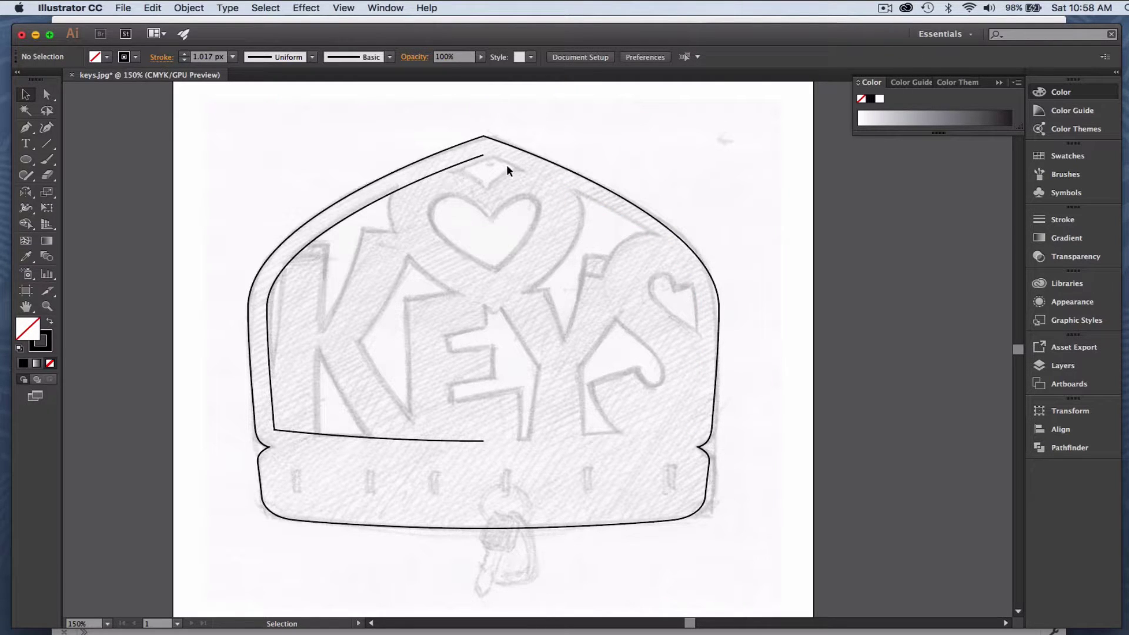
{"action": "left_click", "coordinate": [473, 439]}
{"action": "left_click", "coordinate": [27, 193]}
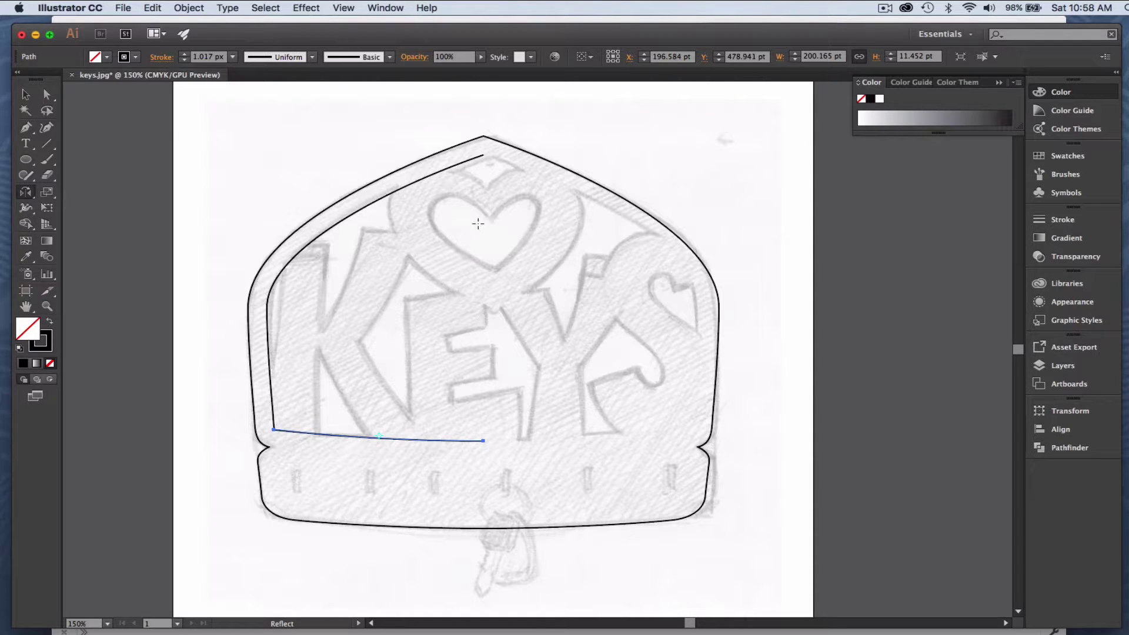
- Try to join the bottom curve's left endpoint to the lower end of the inner left path
{"action": "left_click", "coordinate": [47, 94]}
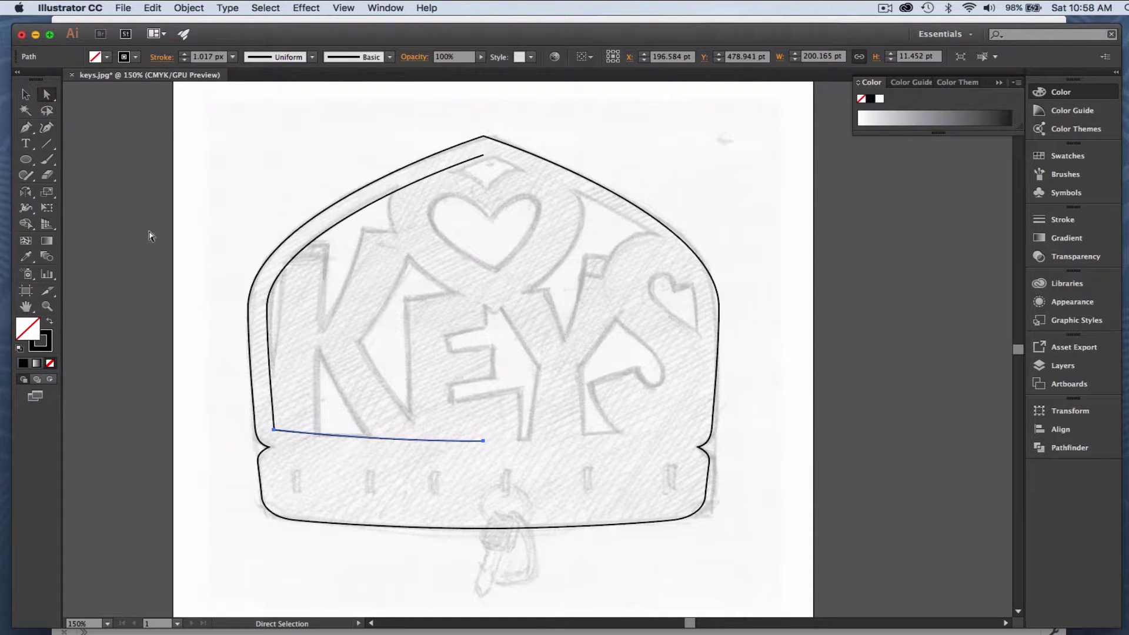
{"action": "left_click_drag", "start_coordinate": [267, 422], "coordinate": [280, 435]}
{"action": "left_click", "coordinate": [291, 444]}
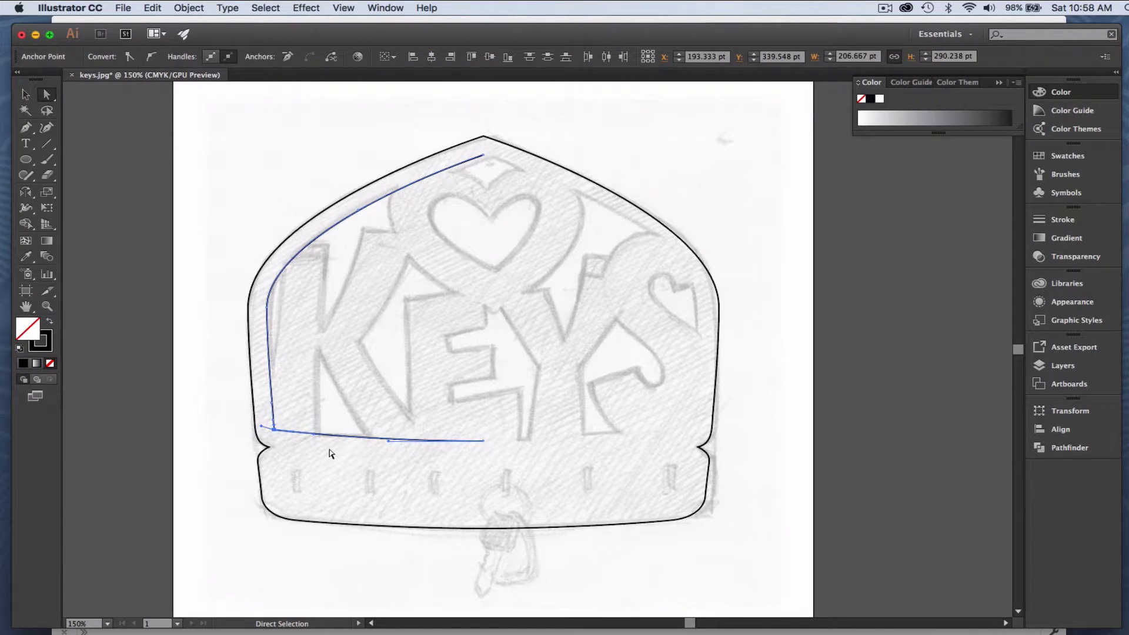
{"action": "key", "text": "super+j"}
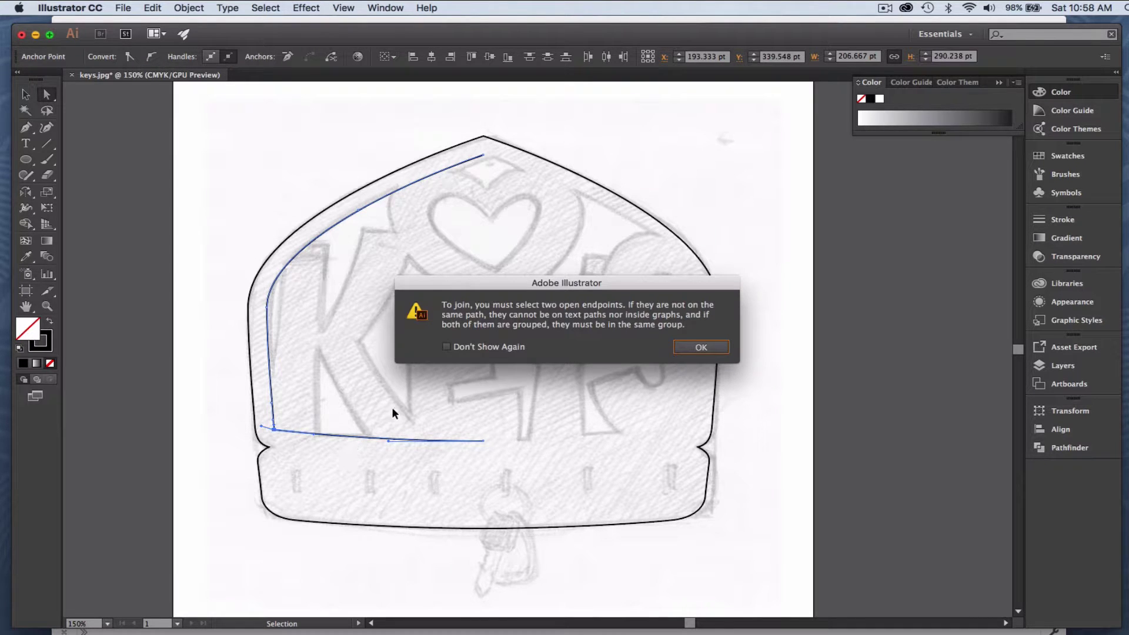
{"action": "left_click", "coordinate": [692, 346]}
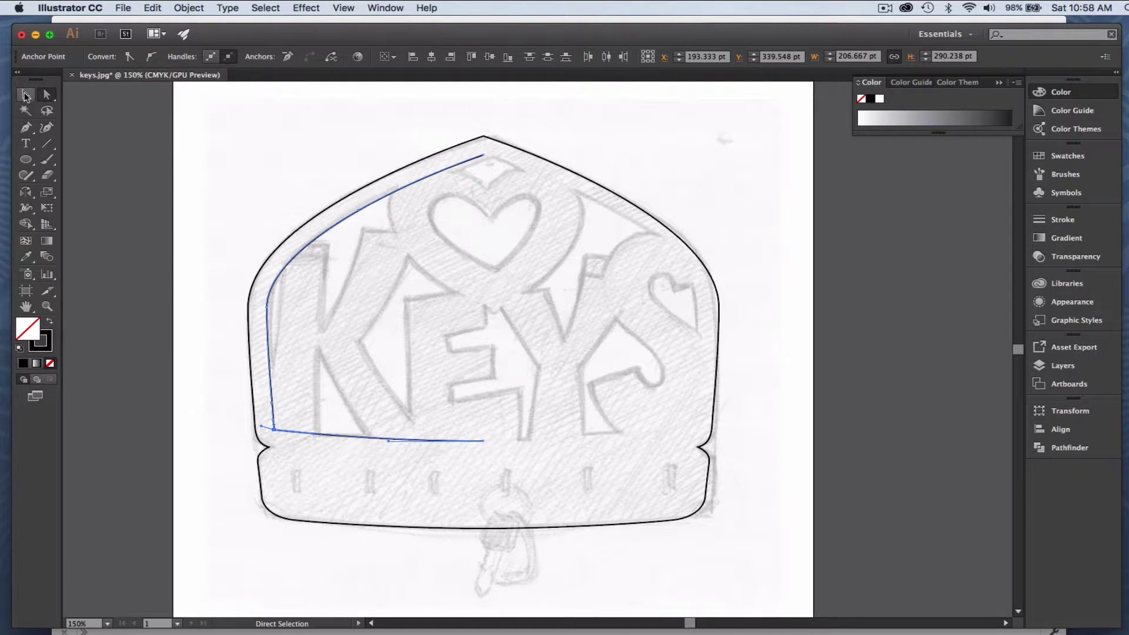
- Delete the two stray anchor points left over from the inner path, just below its lower-left and lower-right corners
{"action": "left_click", "coordinate": [25, 95]}
{"action": "left_click", "coordinate": [347, 216]}
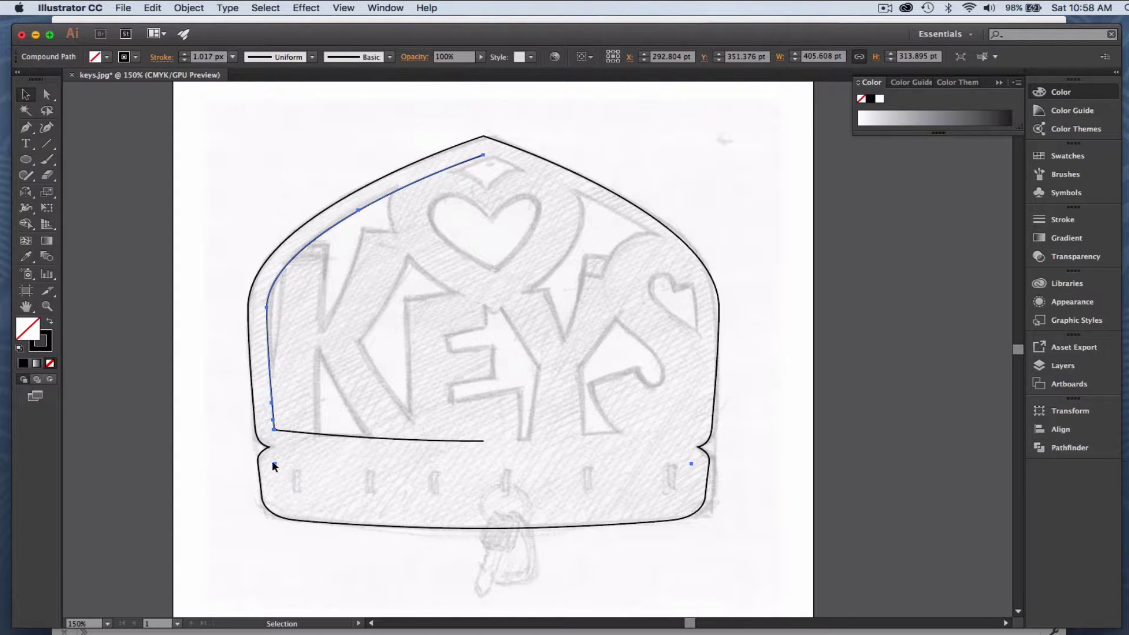
{"action": "left_click", "coordinate": [152, 8]}
{"action": "mouse_move", "coordinate": [124, 7]}
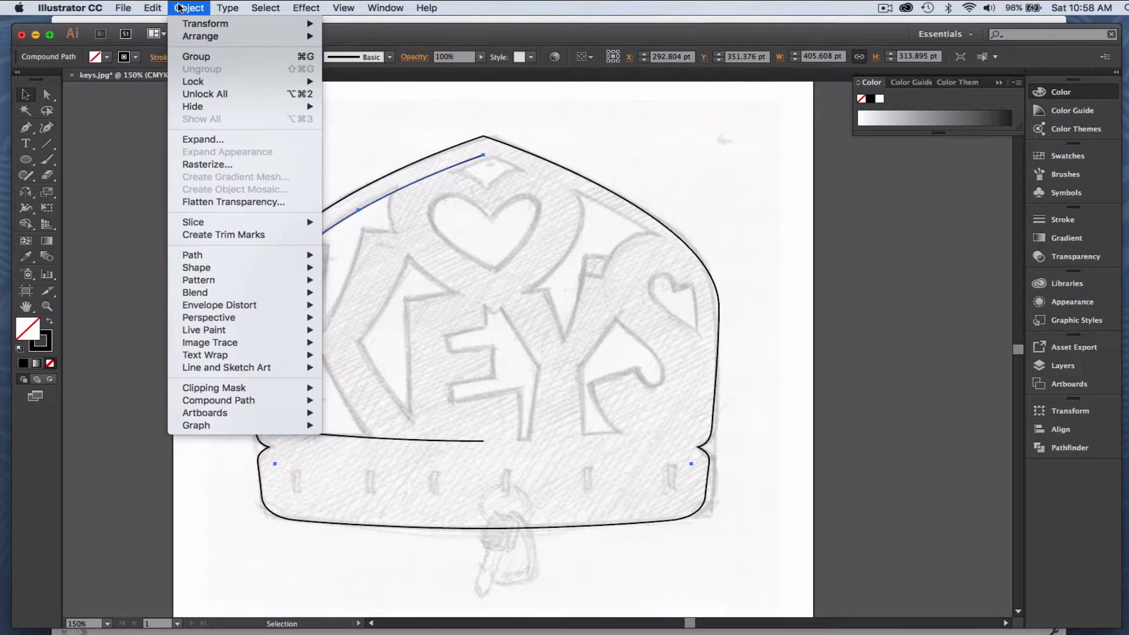
{"action": "left_click", "coordinate": [180, 8]}
{"action": "left_click", "coordinate": [46, 94]}
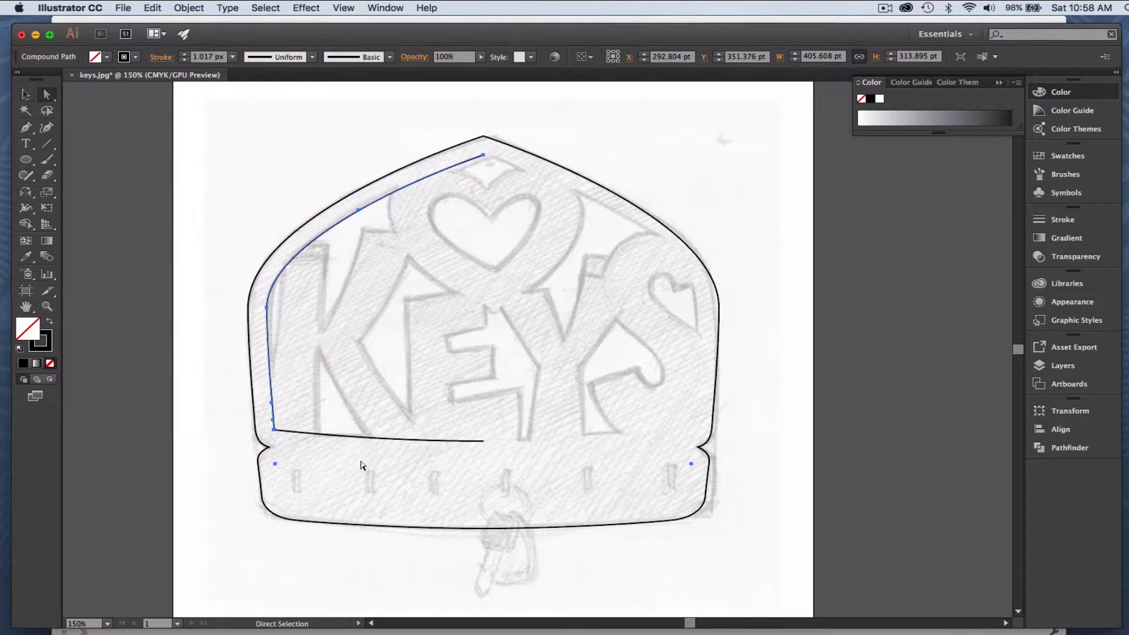
{"action": "left_click", "coordinate": [287, 475]}
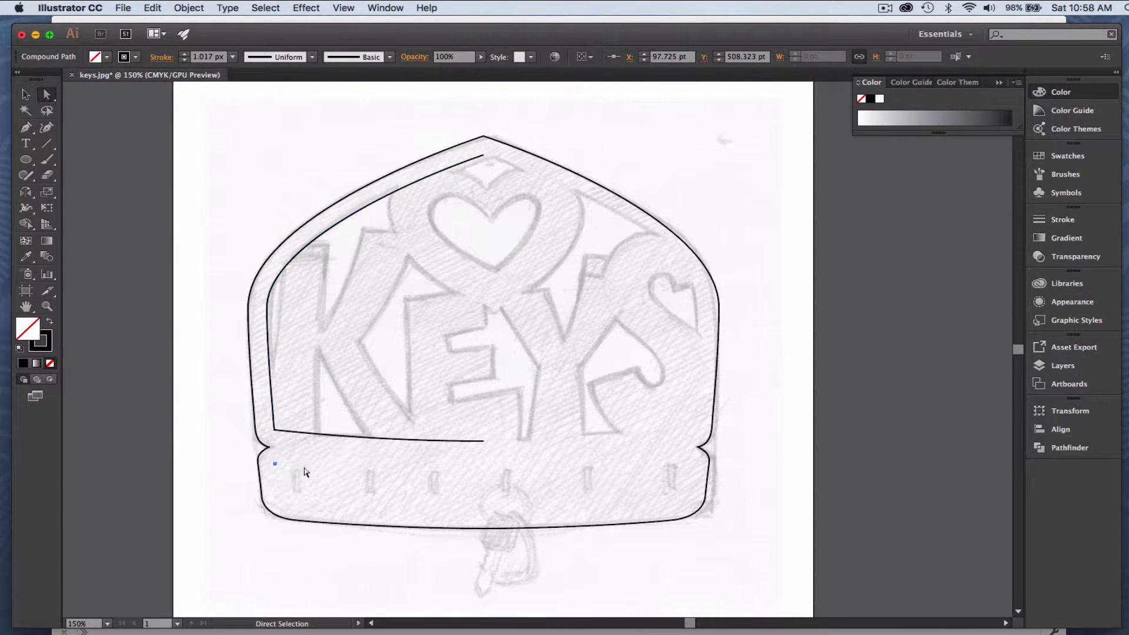
{"action": "left_click_drag", "start_coordinate": [594, 424], "coordinate": [692, 496]}
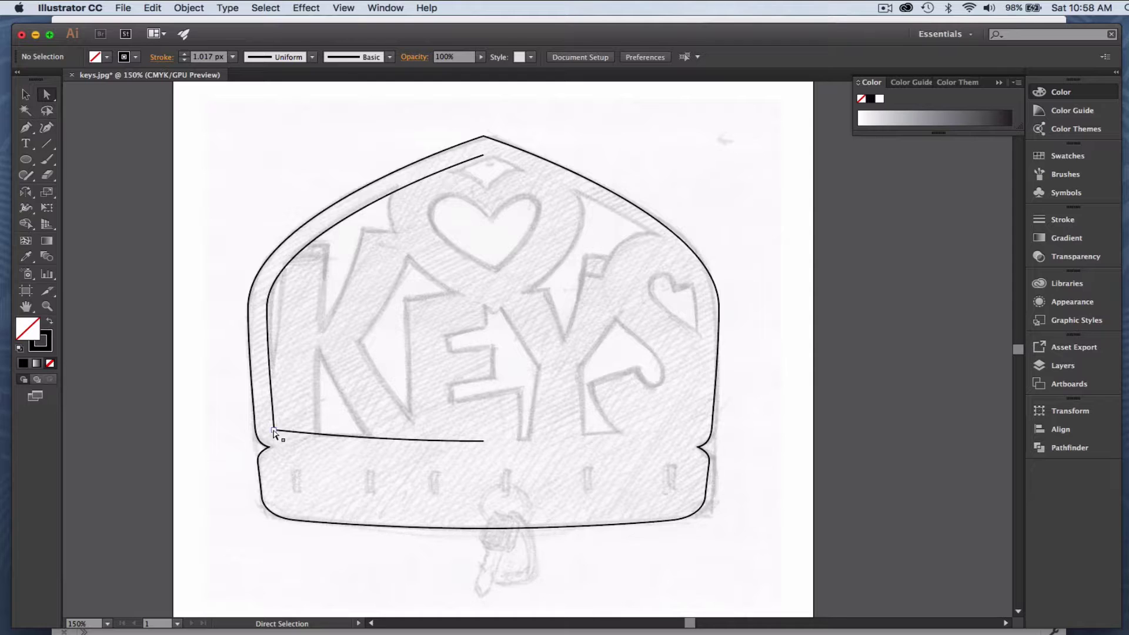
- Pull the bottom curve's left endpoint away from the inner lower-left corner and delete the stray anchor hidden there
{"action": "left_click_drag", "start_coordinate": [276, 432], "coordinate": [287, 421]}
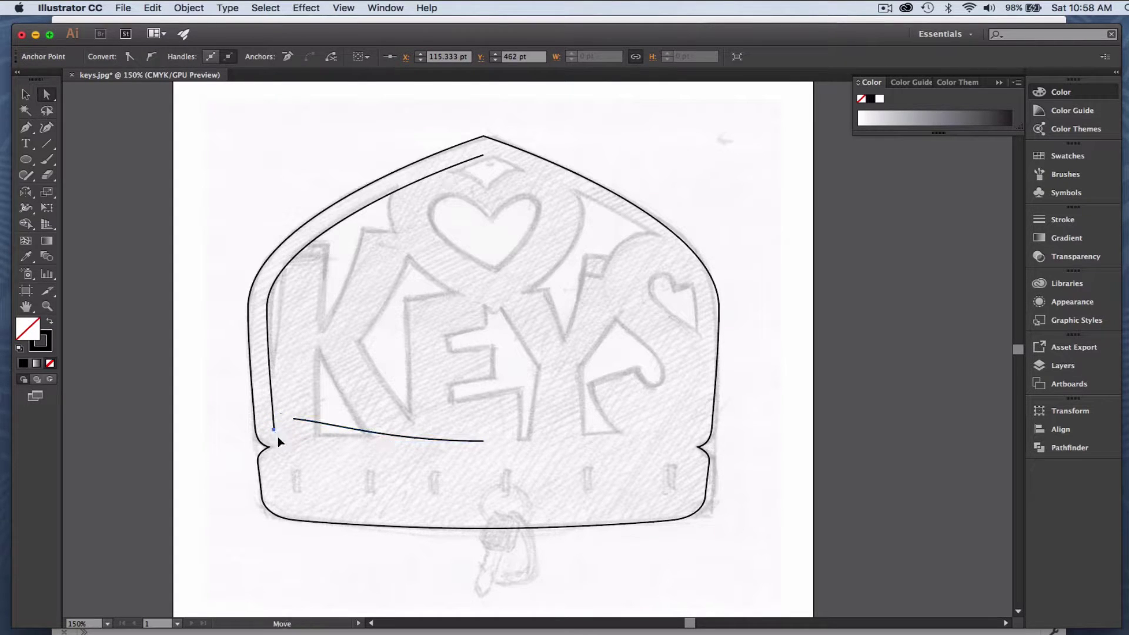
{"action": "left_click", "coordinate": [289, 444]}
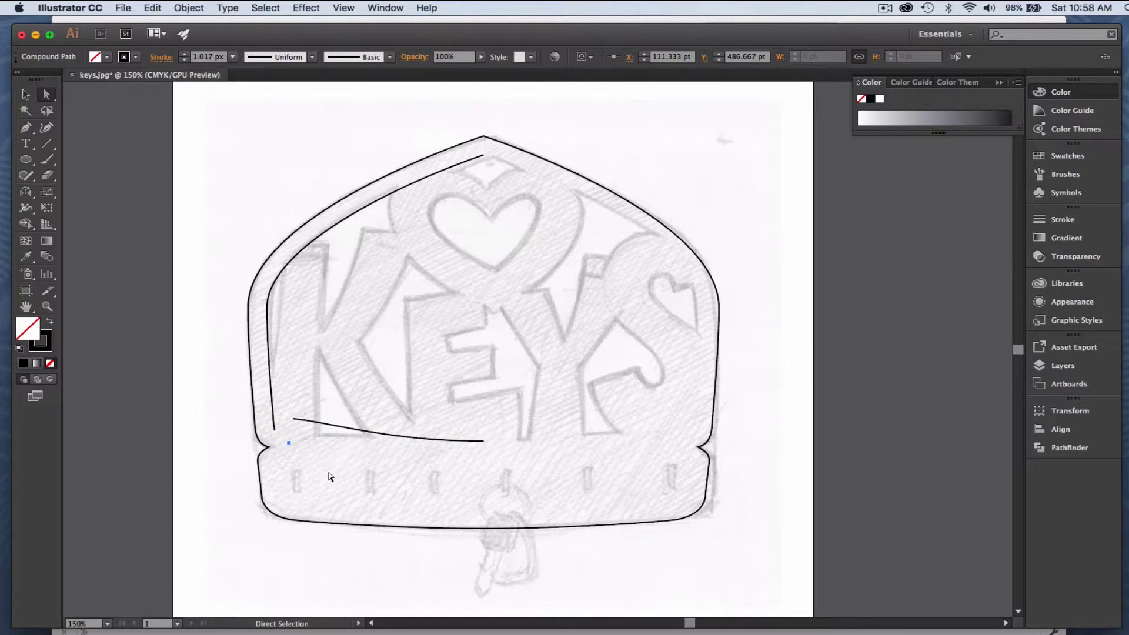
{"action": "left_click", "coordinate": [327, 473]}
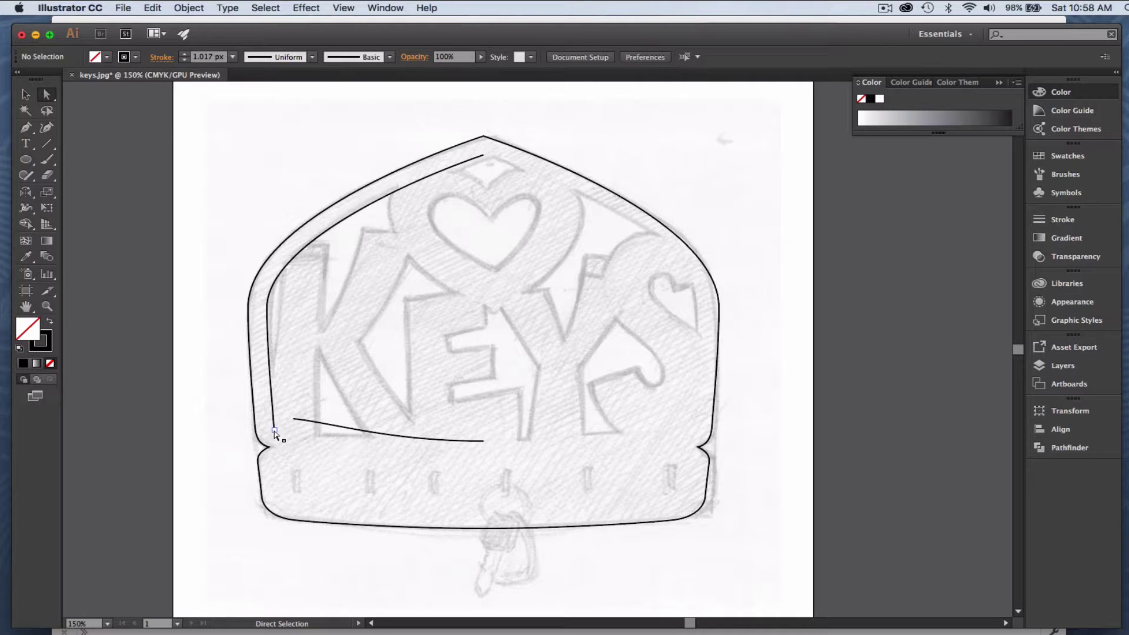
{"action": "left_click_drag", "start_coordinate": [274, 429], "coordinate": [283, 436]}
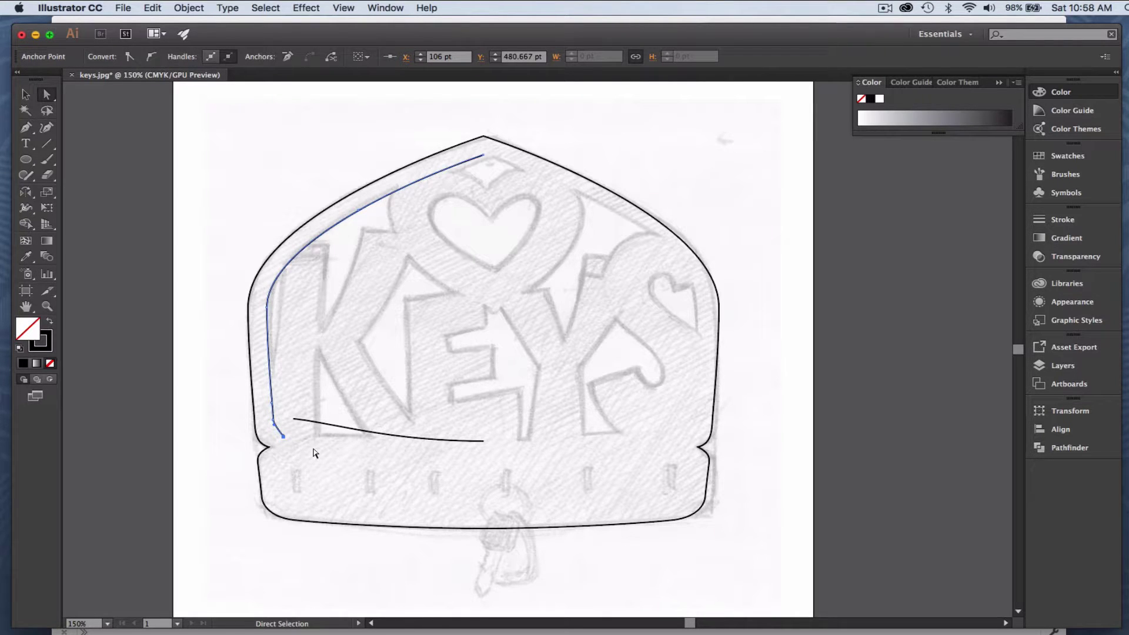
{"action": "key", "text": "super+z"}
- Snap the bottom curve's left endpoint back onto the lower end of the inner left path and join the two endpoints
{"action": "left_click", "coordinate": [305, 439]}
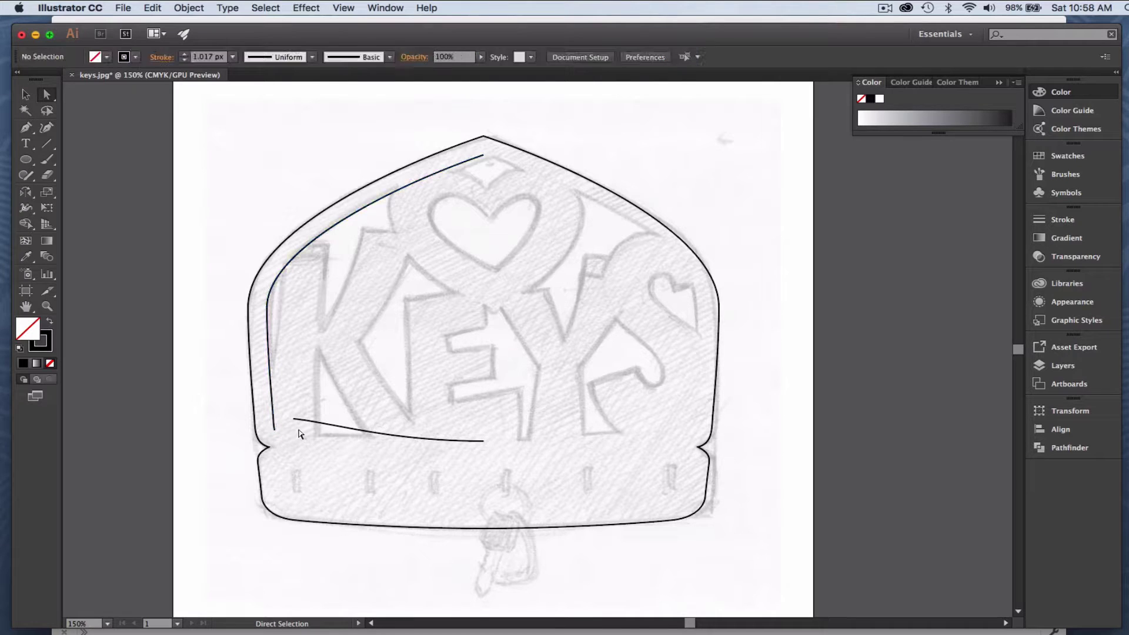
{"action": "left_click_drag", "start_coordinate": [297, 421], "coordinate": [274, 431]}
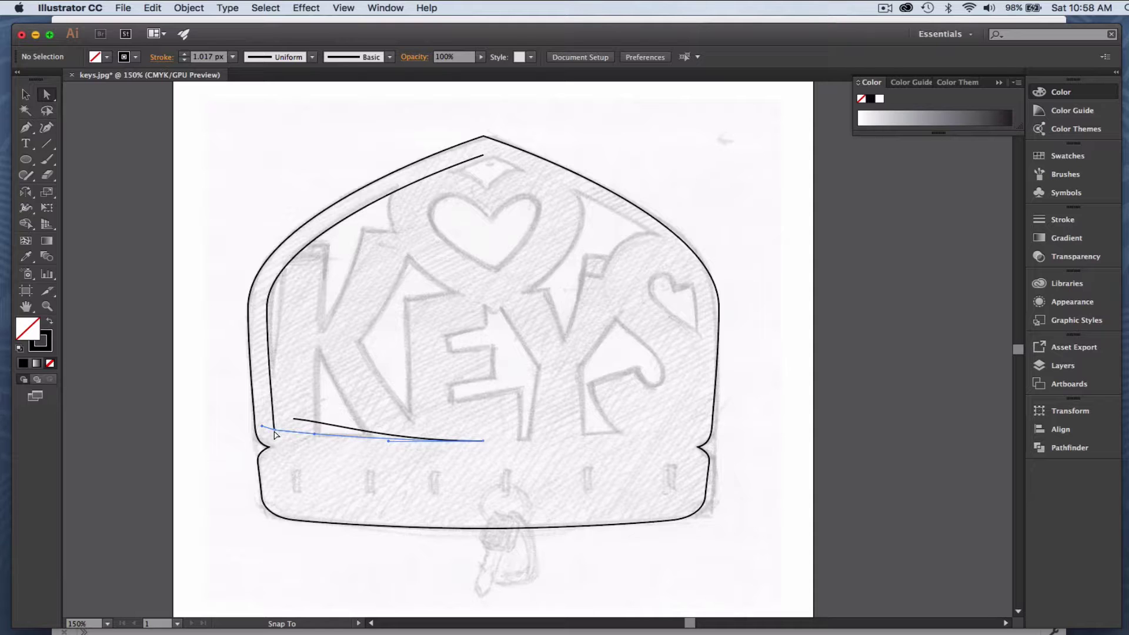
{"action": "left_click_drag", "start_coordinate": [276, 434], "coordinate": [274, 432]}
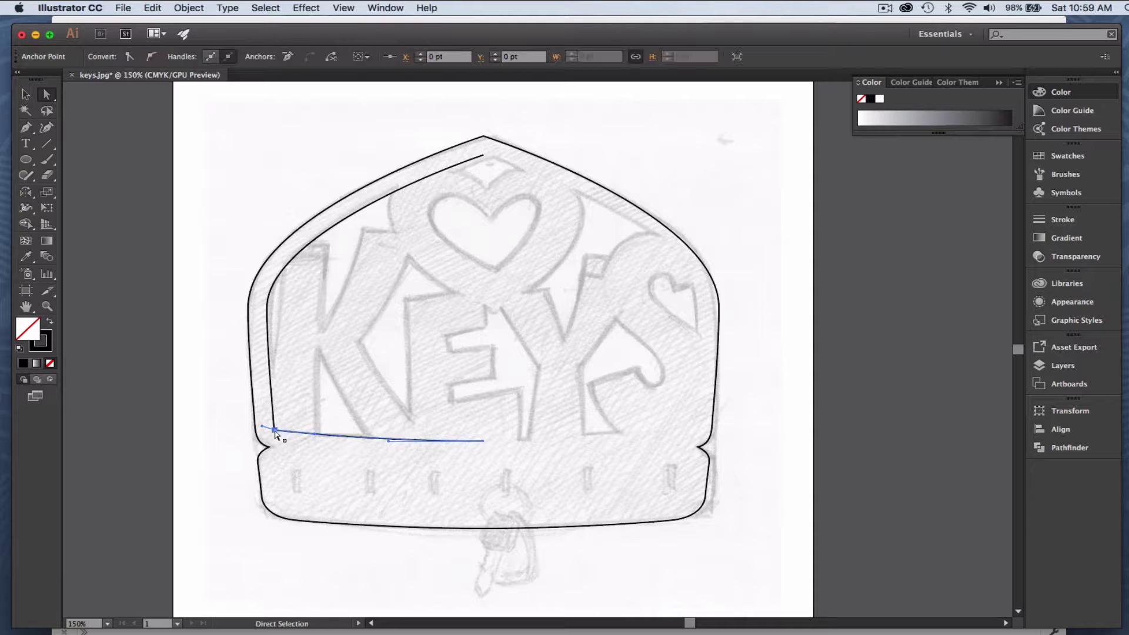
{"action": "left_click", "coordinate": [280, 432], "text": "shift"}
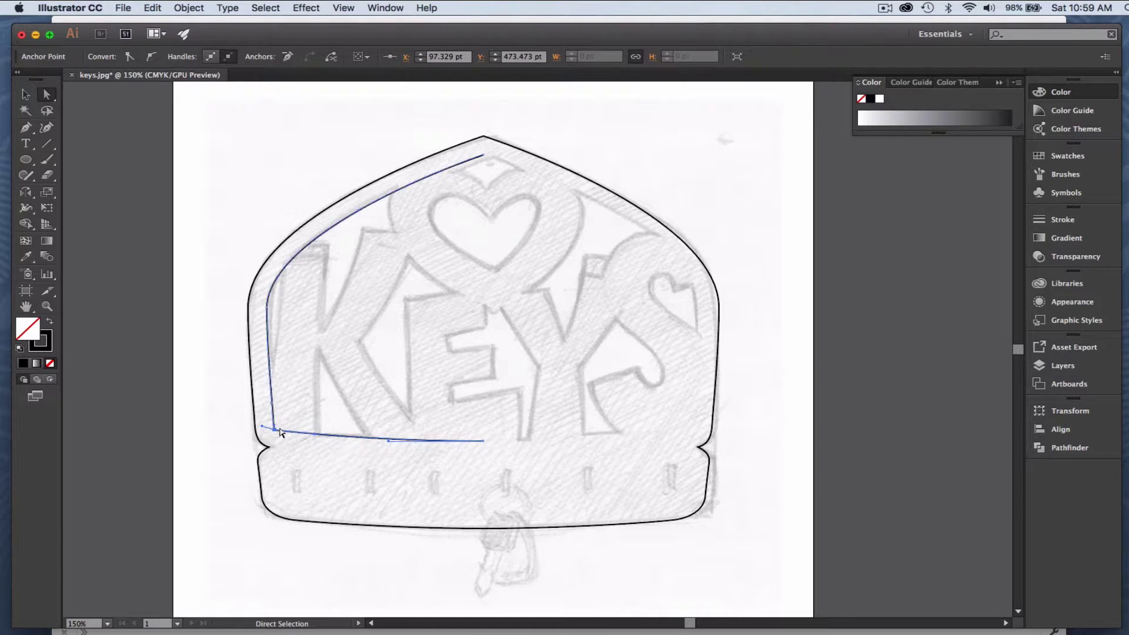
{"action": "left_click", "coordinate": [312, 442]}
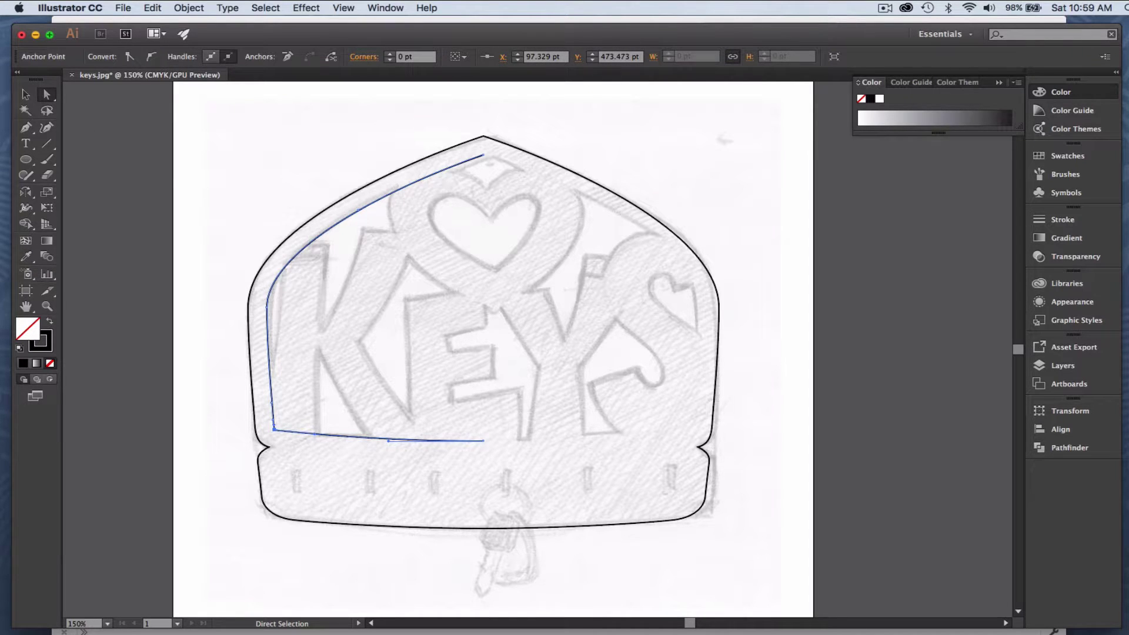
- Reflect a copy of the joined inner left half across a vertical axis through the inner peak
{"action": "left_click", "coordinate": [25, 94]}
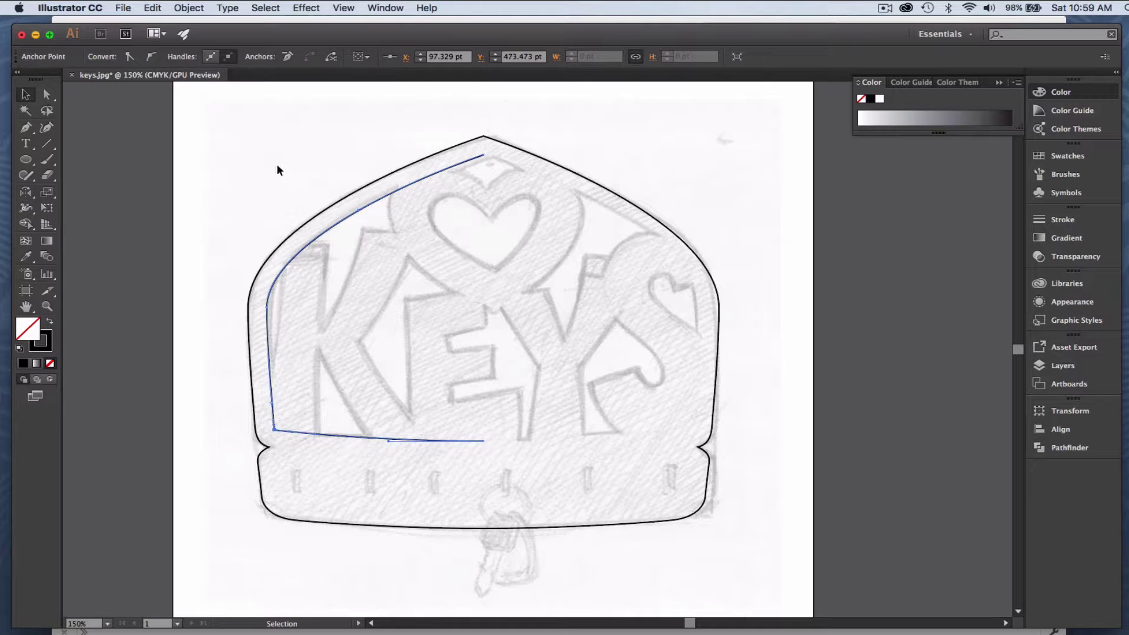
{"action": "left_click", "coordinate": [426, 178]}
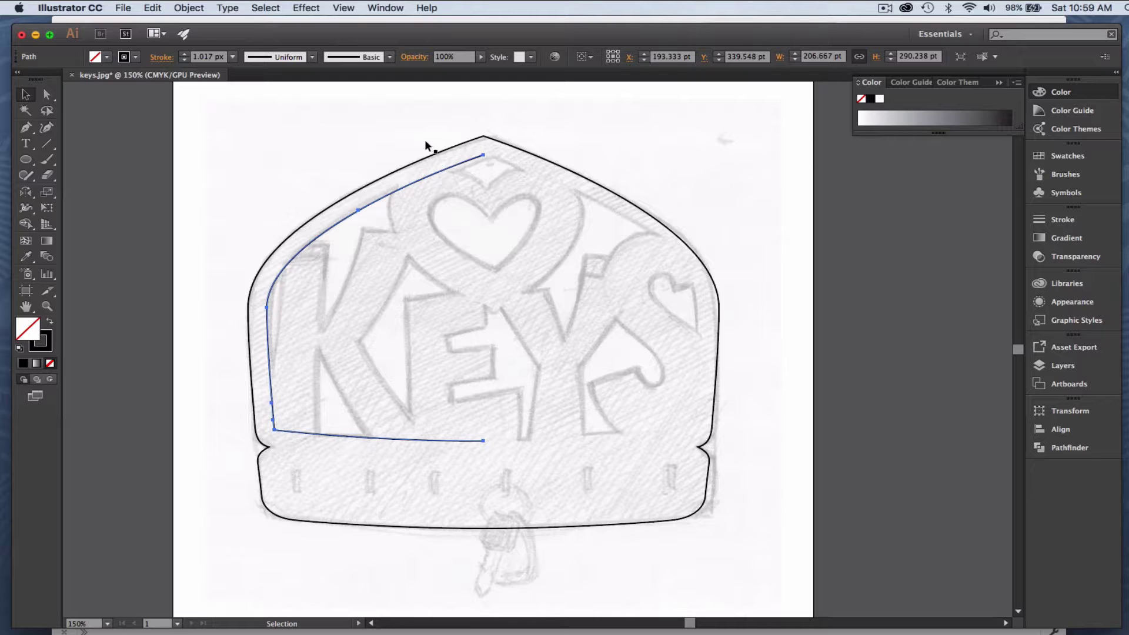
{"action": "left_click_drag", "start_coordinate": [25, 194], "coordinate": [54, 192]}
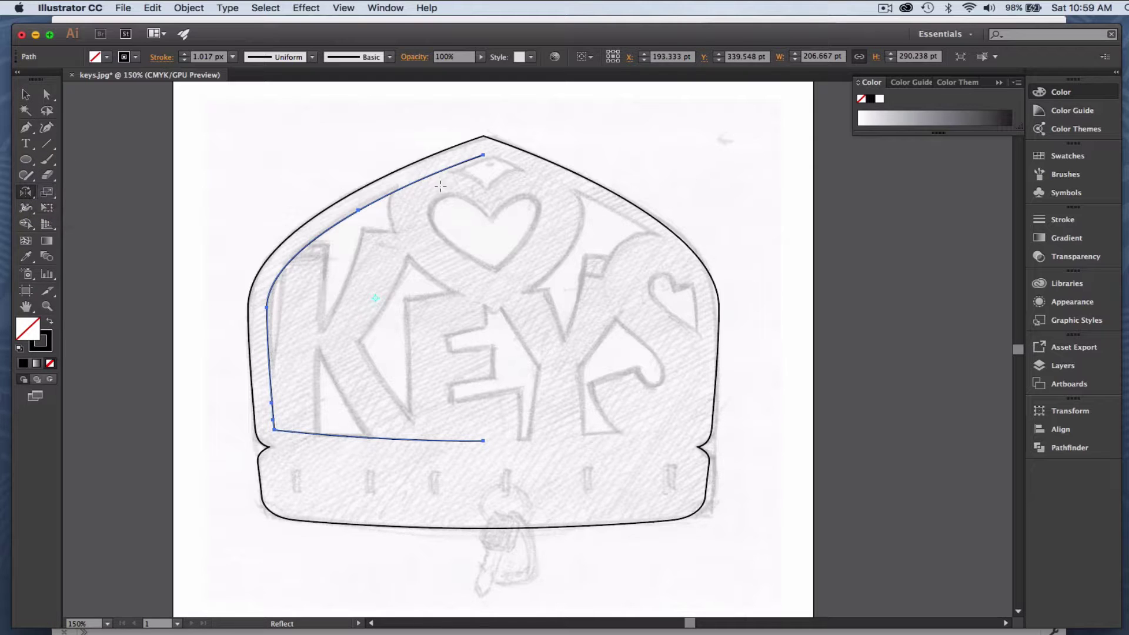
{"action": "left_click", "coordinate": [482, 155], "text": "alt"}
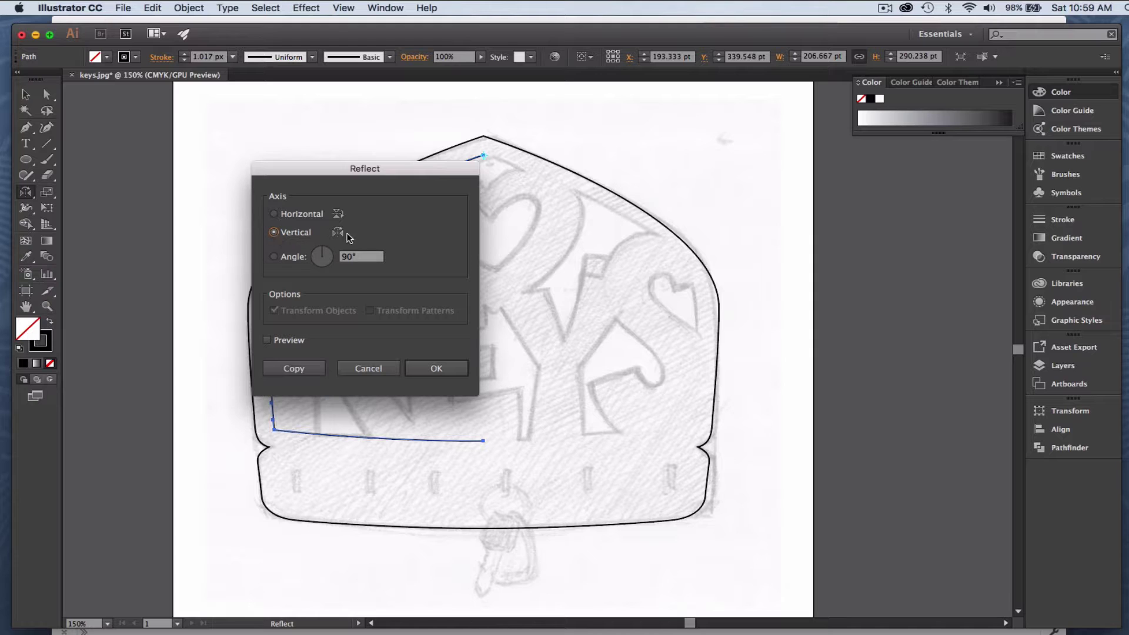
{"action": "left_click", "coordinate": [293, 375]}
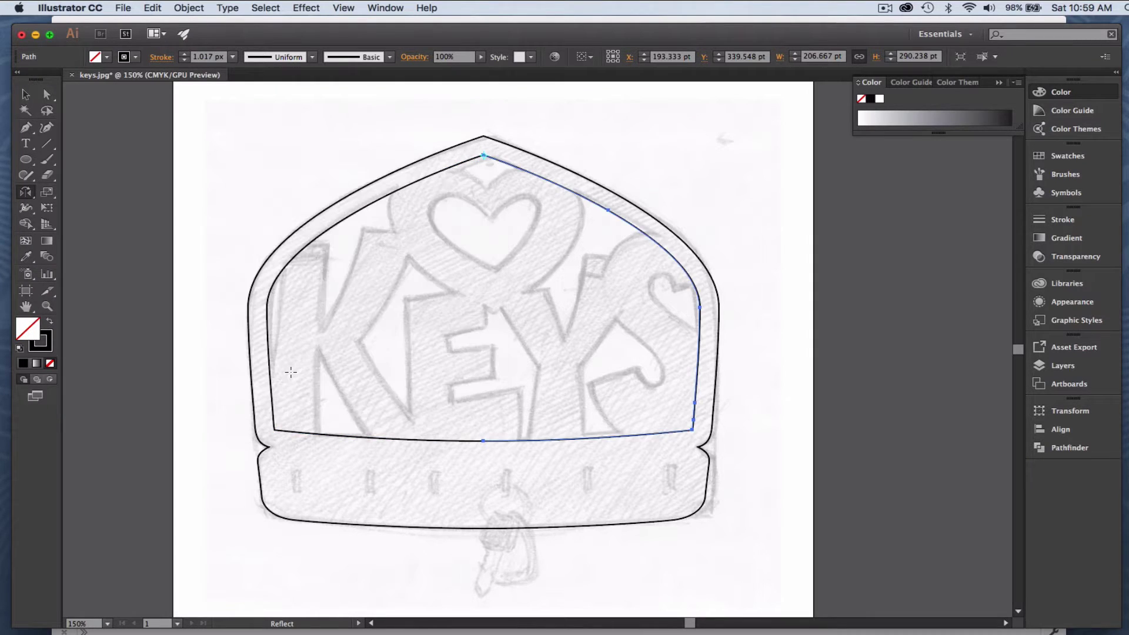
- Join the two mirrored halves of the inner frame at the bottom centre and at the peak, then deselect the path
{"action": "key", "text": "a"}
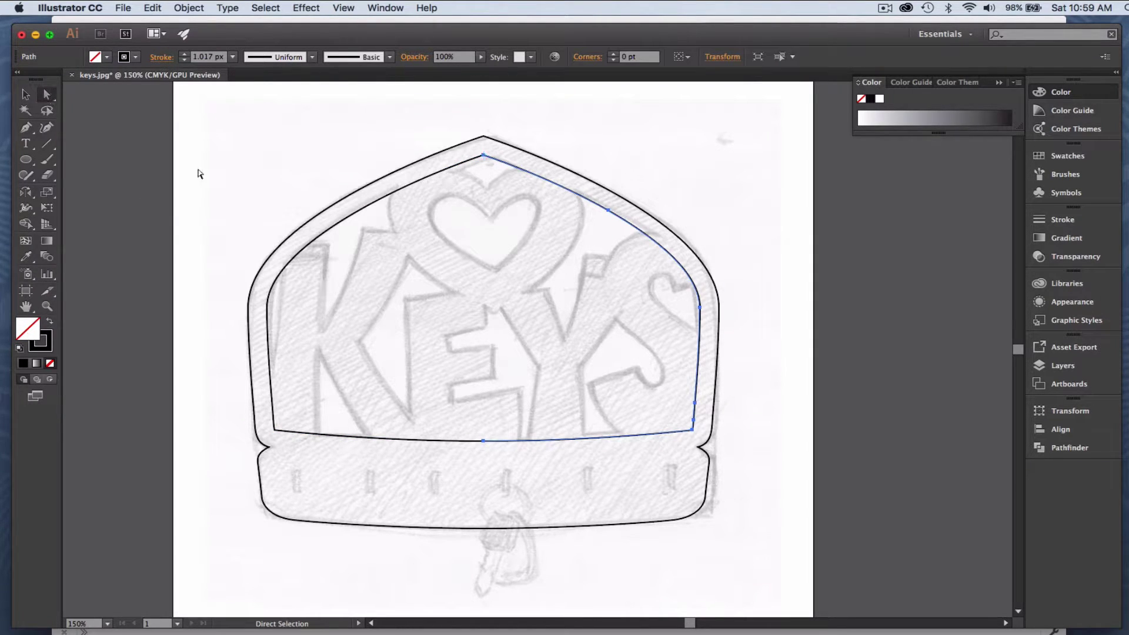
{"action": "left_click_drag", "start_coordinate": [470, 432], "coordinate": [497, 458]}
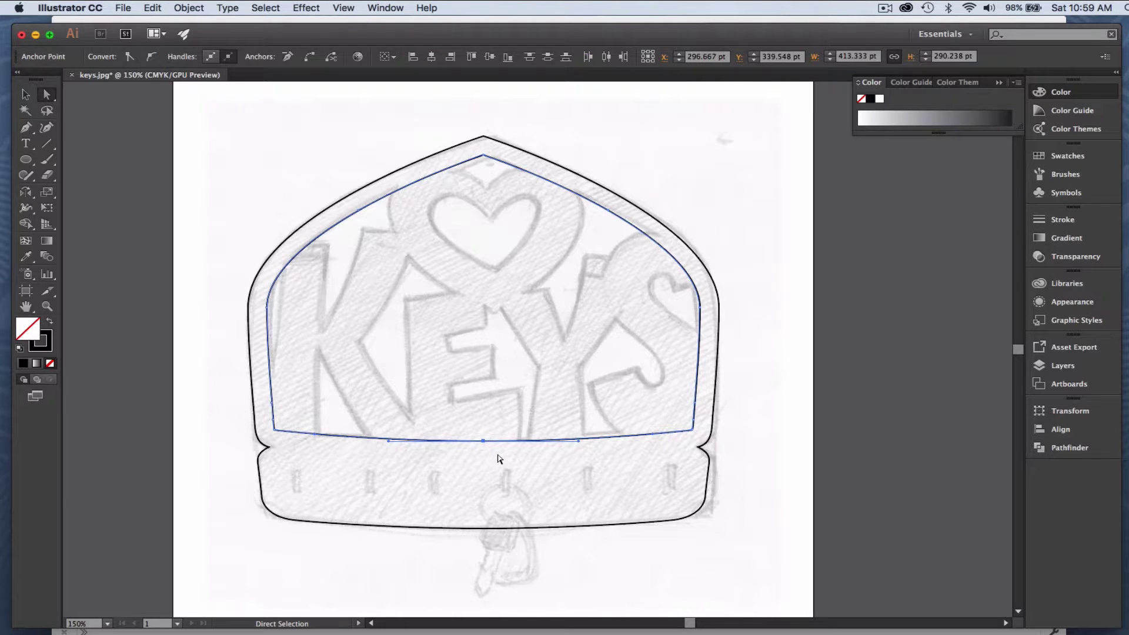
{"action": "key", "text": "ctrl+j"}
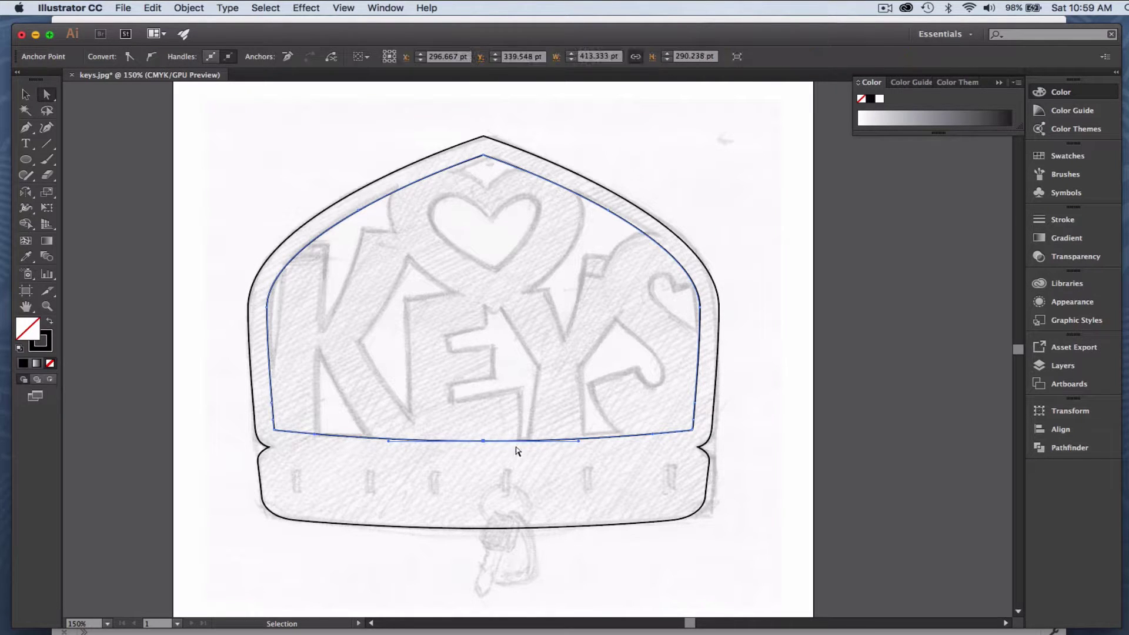
{"action": "left_click_drag", "start_coordinate": [478, 146], "coordinate": [493, 172]}
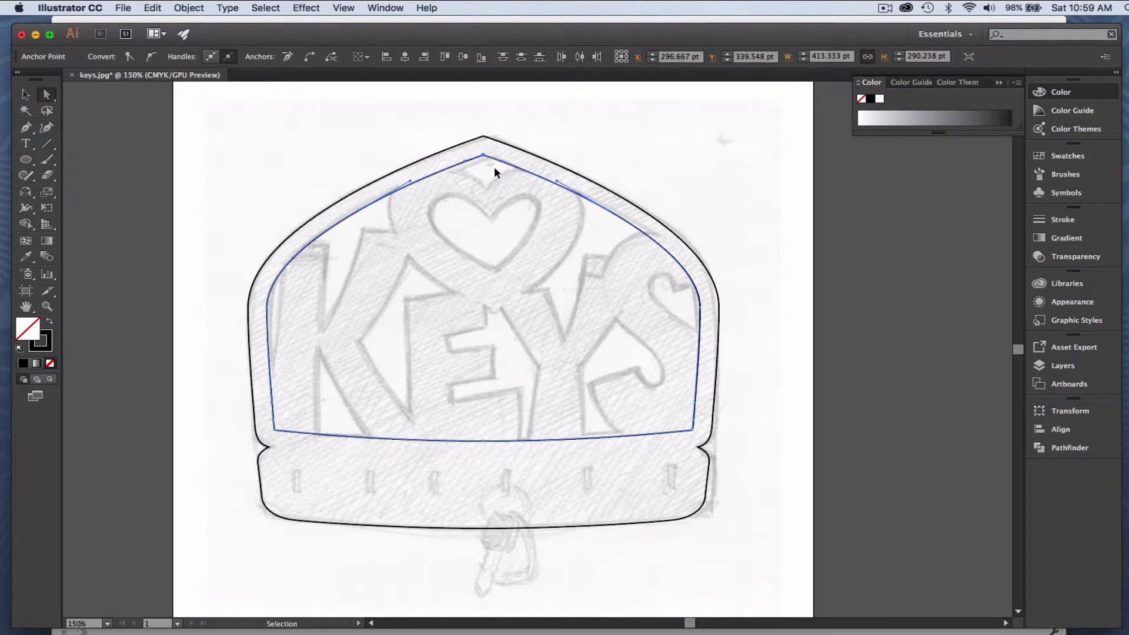
{"action": "left_click", "coordinate": [26, 94]}
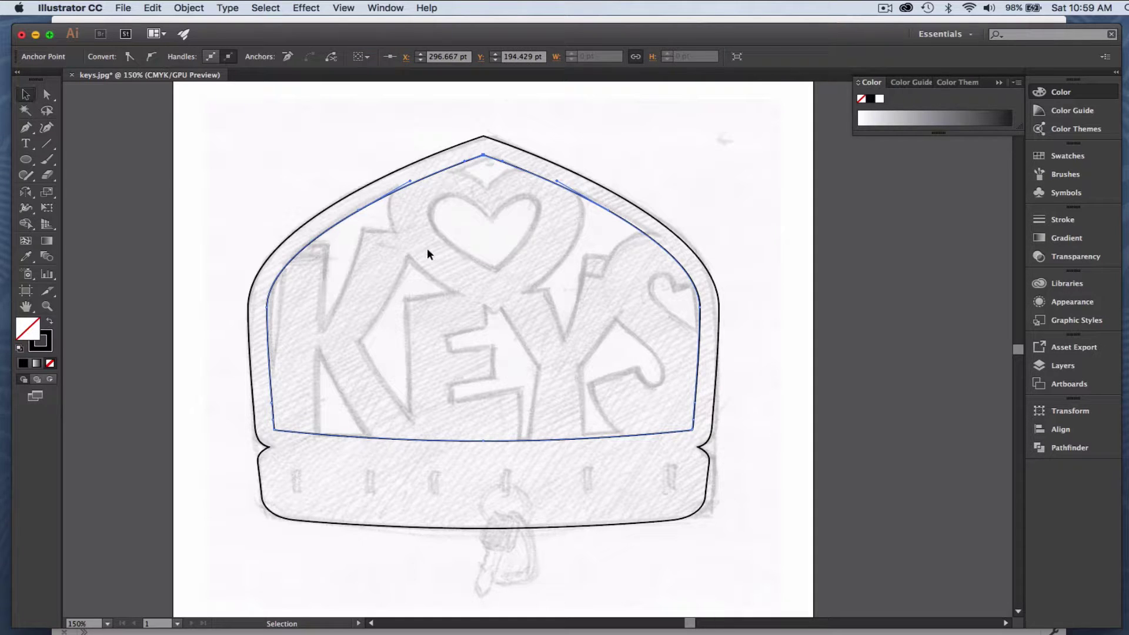
{"action": "left_click", "coordinate": [464, 261]}
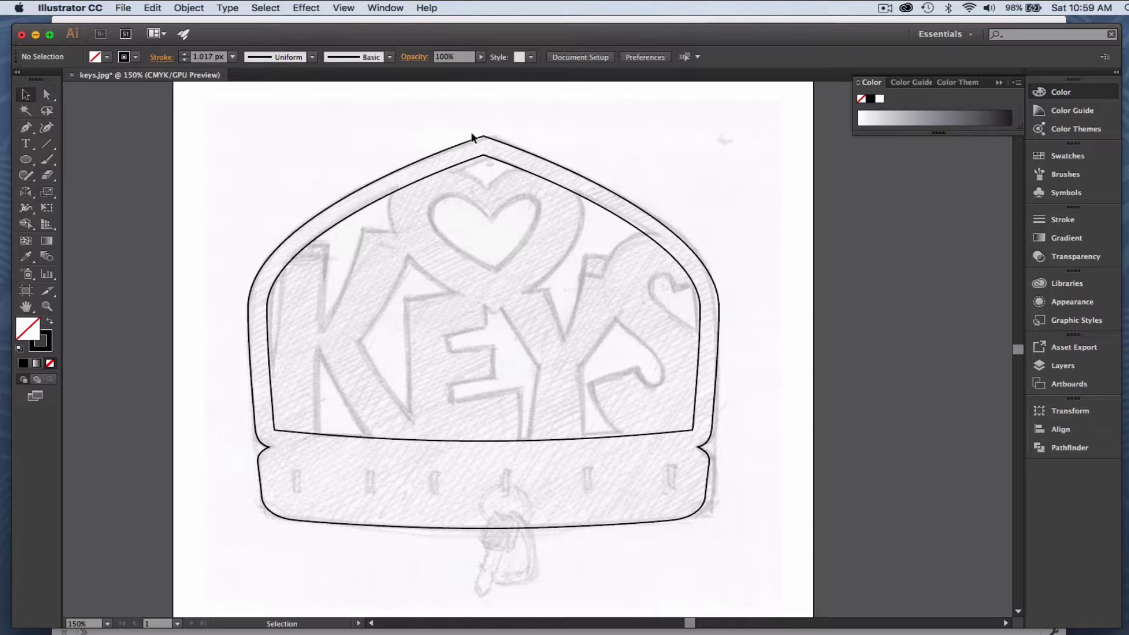
- Combine the outer outline and the inner frame into one compound path and deselect it
{"action": "left_click_drag", "start_coordinate": [473, 124], "coordinate": [493, 176]}
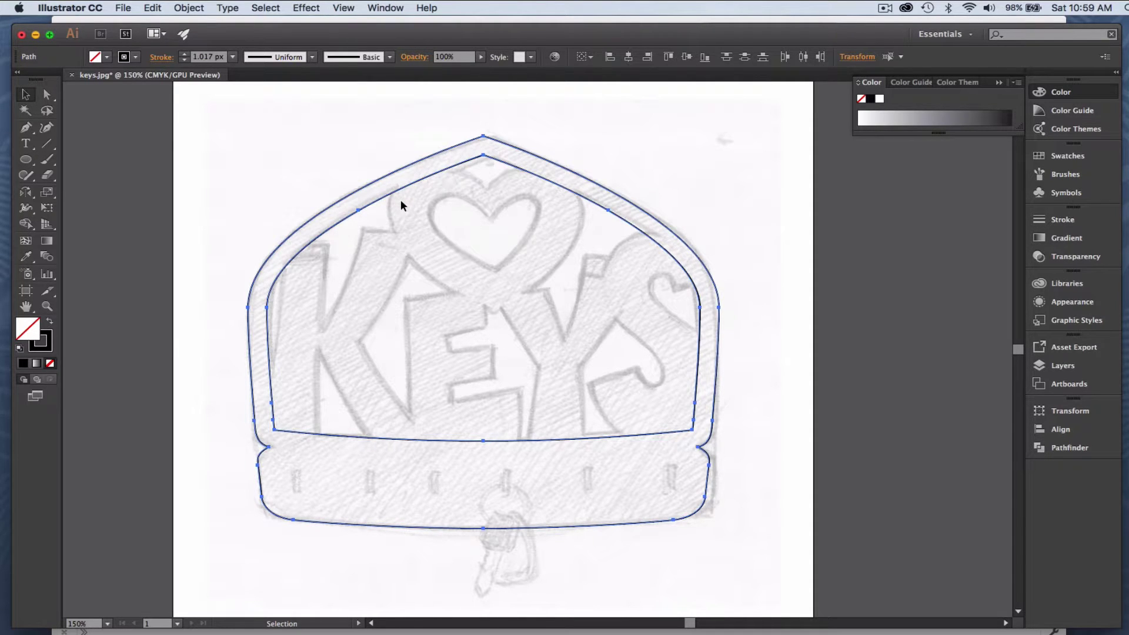
{"action": "key", "text": "a"}
{"action": "key", "text": "super+8"}
{"action": "key", "text": "v"}
{"action": "left_click", "coordinate": [375, 134]}
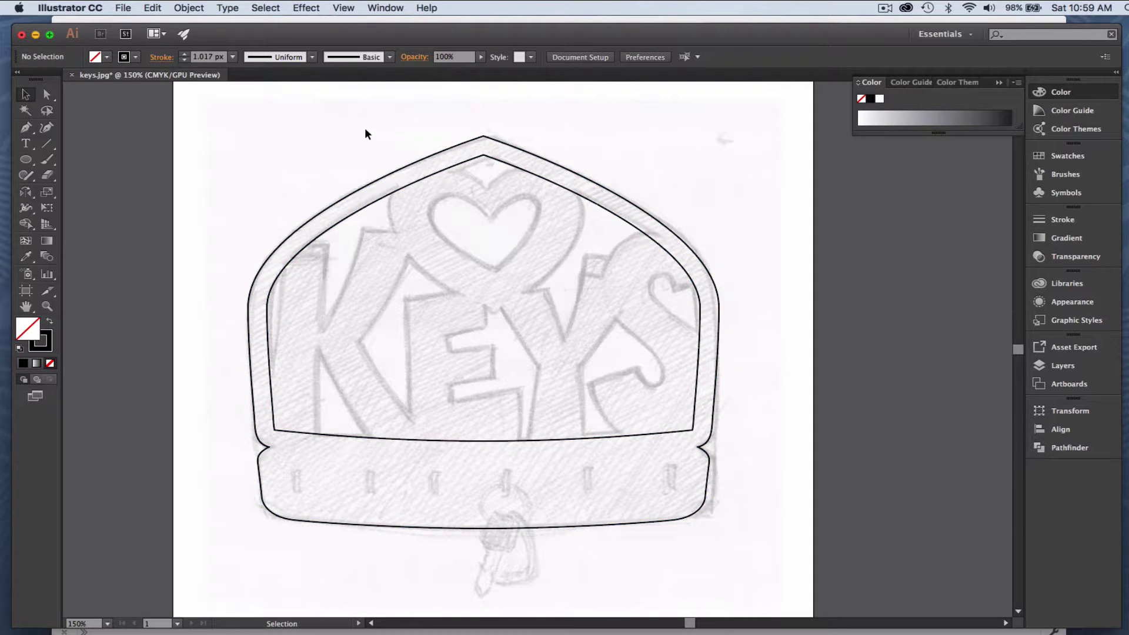
- Select the frame and look at the Compound Path commands available for it, without applying any
{"action": "left_click", "coordinate": [438, 157]}
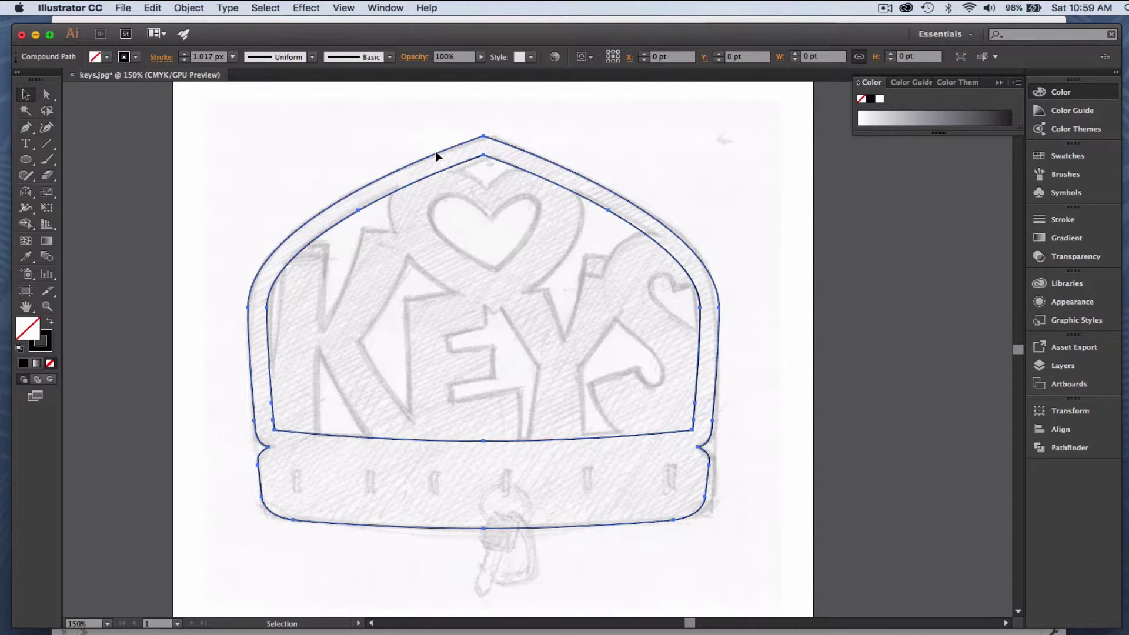
{"action": "left_click", "coordinate": [393, 138]}
{"action": "left_click", "coordinate": [191, 9]}
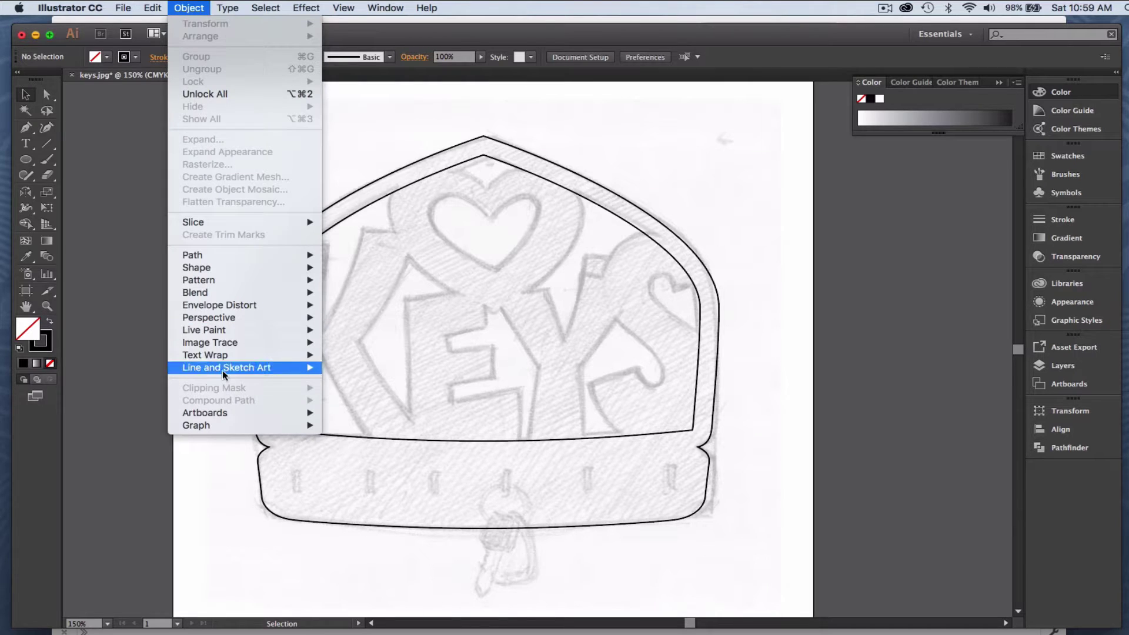
{"action": "left_click", "coordinate": [435, 183]}
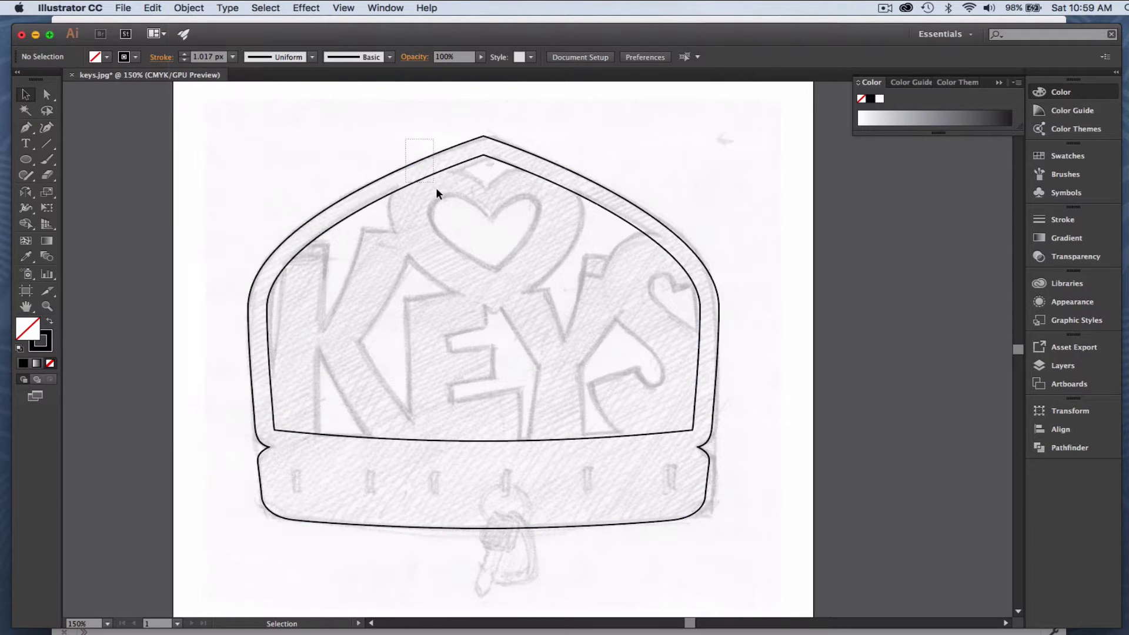
{"action": "left_click", "coordinate": [435, 179]}
{"action": "left_click", "coordinate": [178, 7]}
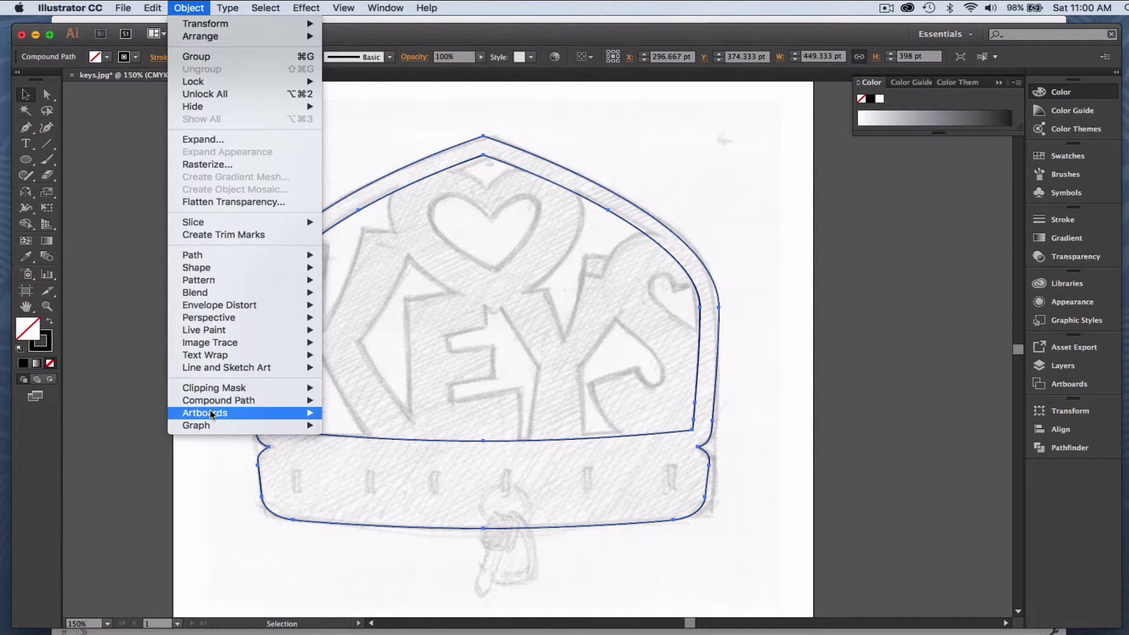
{"action": "mouse_move", "coordinate": [308, 402]}
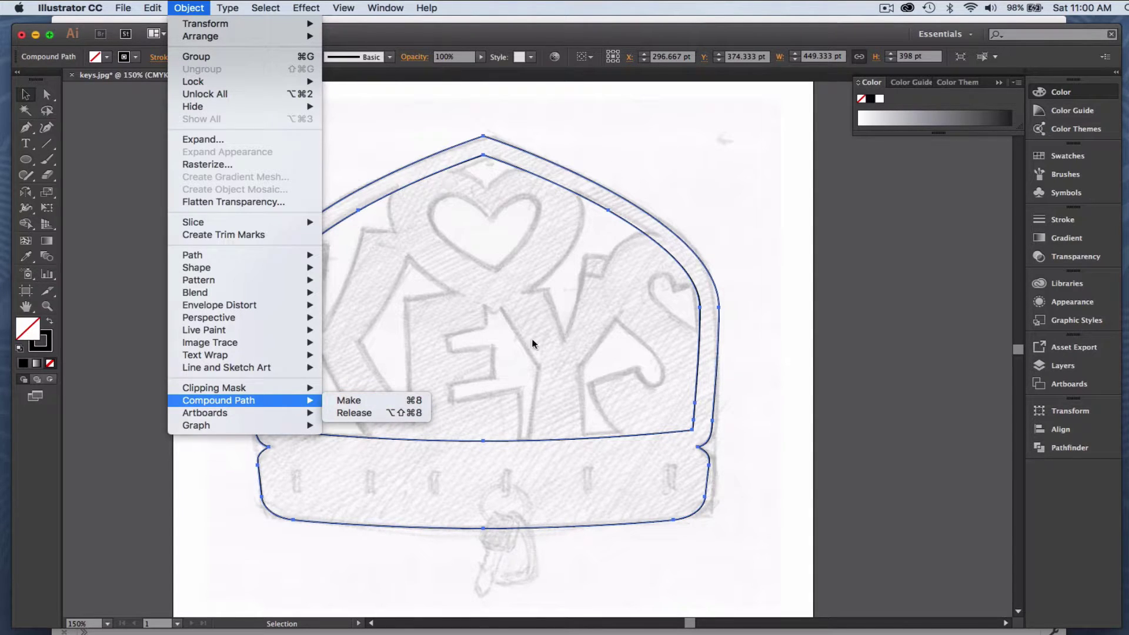
{"action": "left_click", "coordinate": [676, 170]}
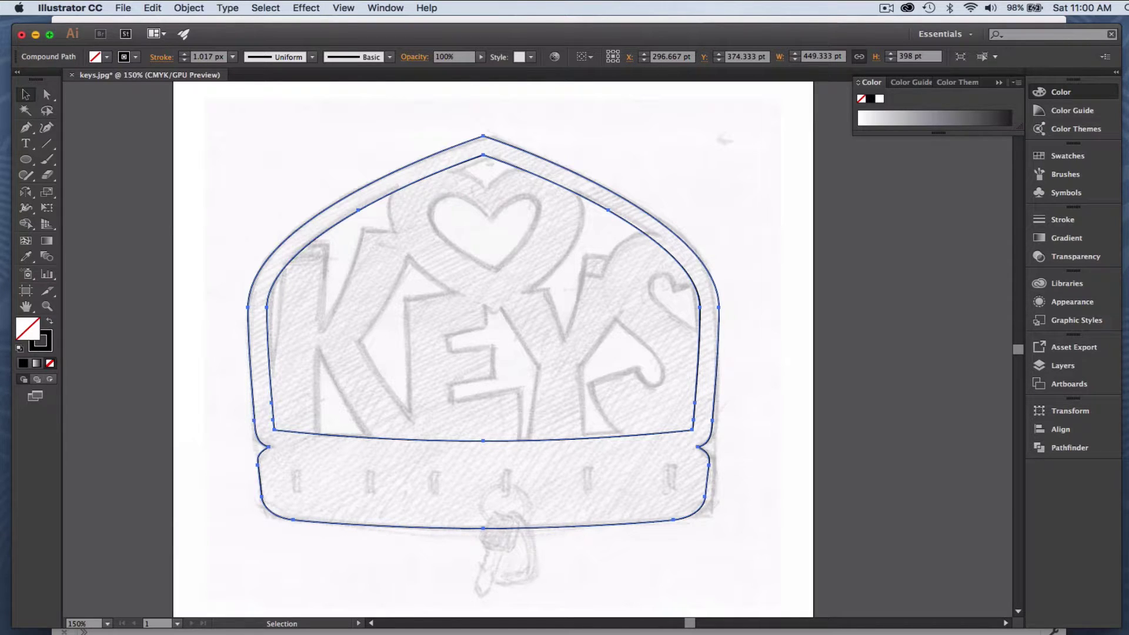
- Try a black fill on the compound frame to check its opening, then restore it to no fill and deselect
{"action": "left_click_drag", "start_coordinate": [50, 345], "coordinate": [28, 336]}
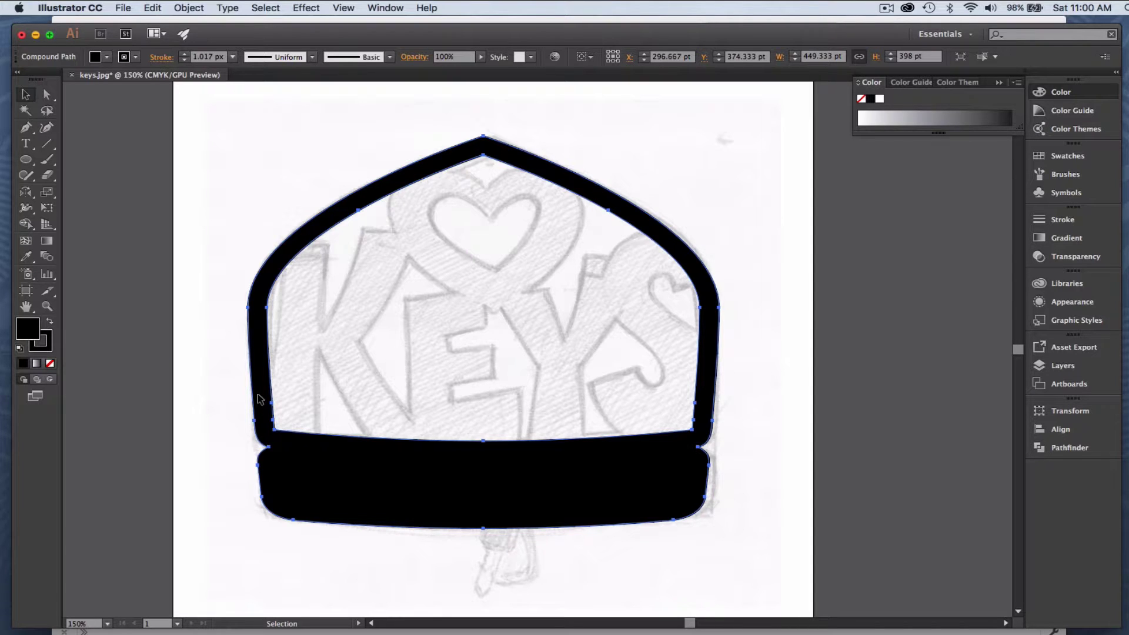
{"action": "key", "text": "a"}
{"action": "key", "text": "slash"}
{"action": "key", "text": "v"}
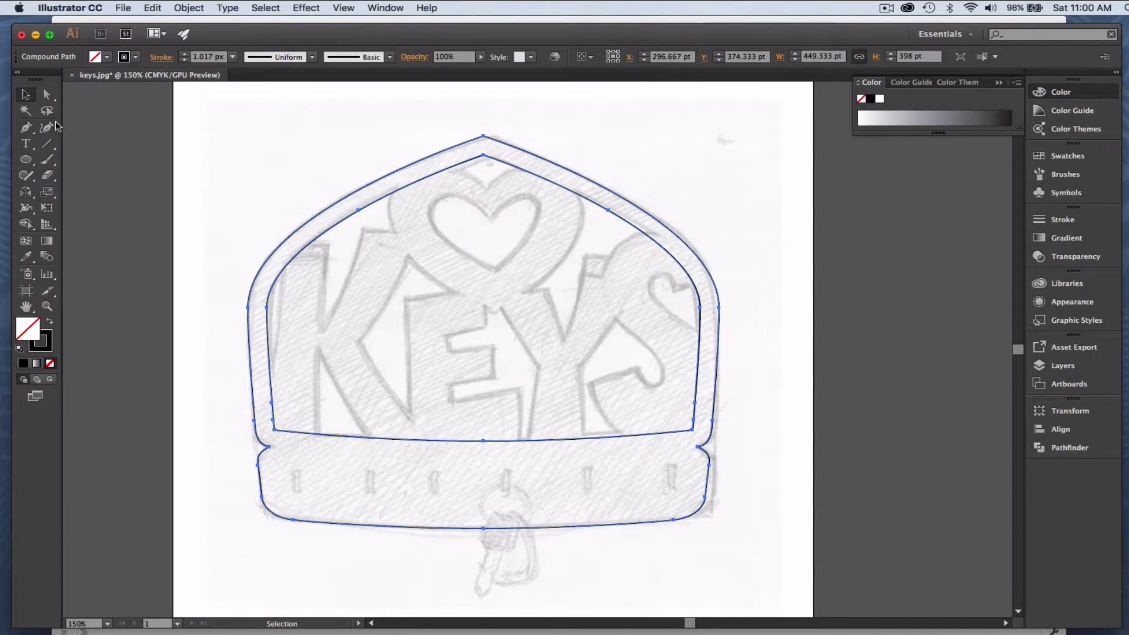
{"action": "left_click", "coordinate": [427, 259]}
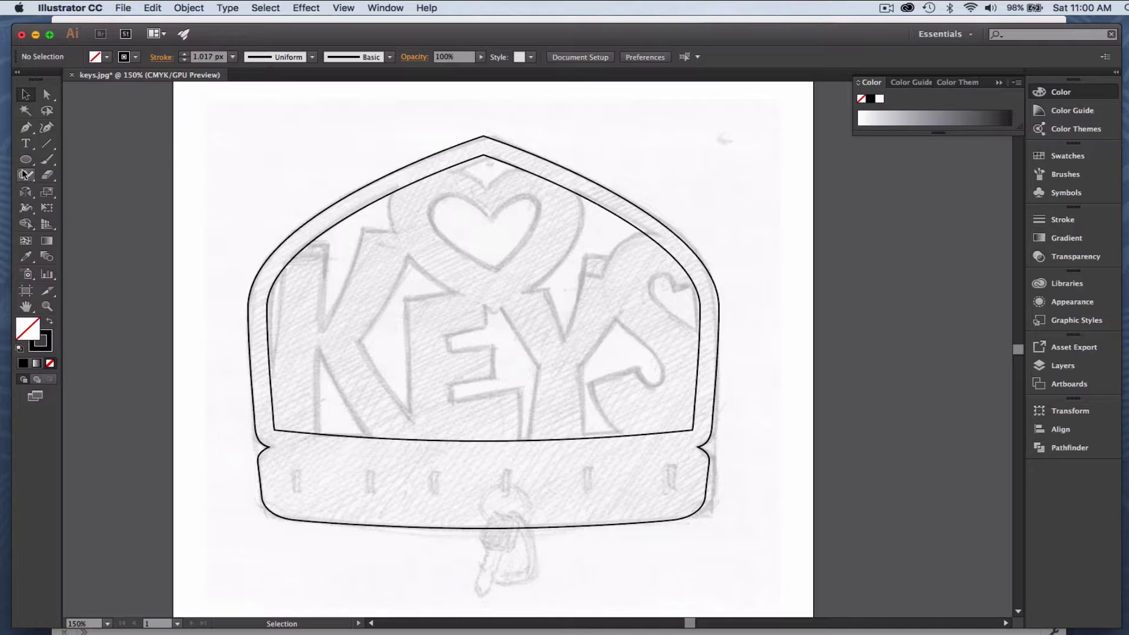
- Trace the upright stem of the letter K as a closed four-corner Pen path whose lower end extends past the inner frame
{"action": "left_click", "coordinate": [25, 127]}
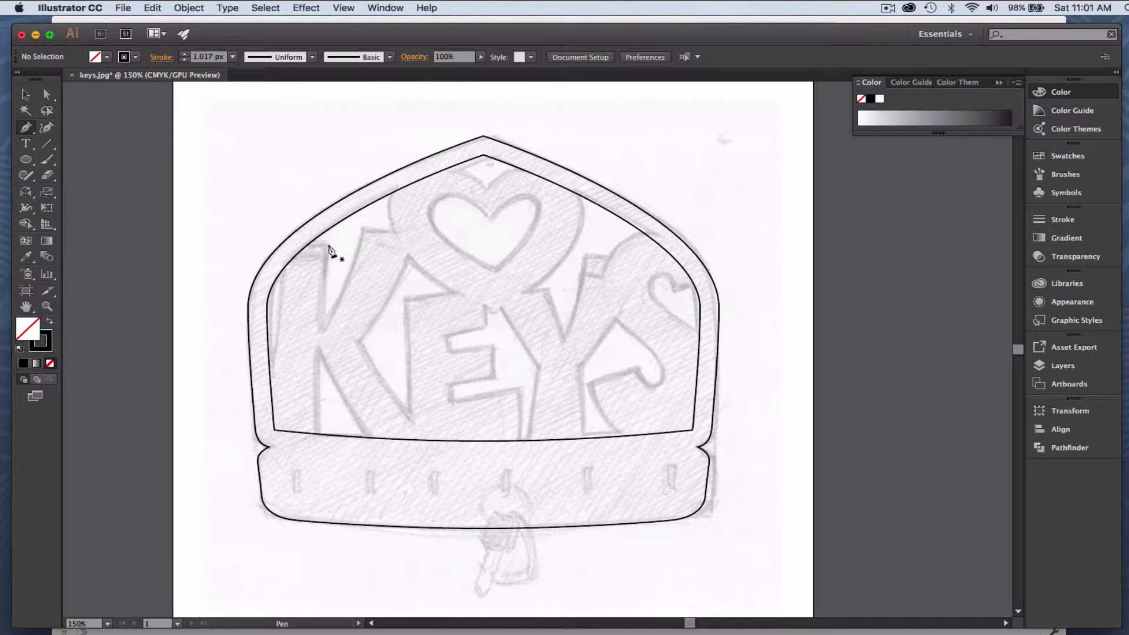
{"action": "left_click_drag", "start_coordinate": [328, 245], "coordinate": [325, 273]}
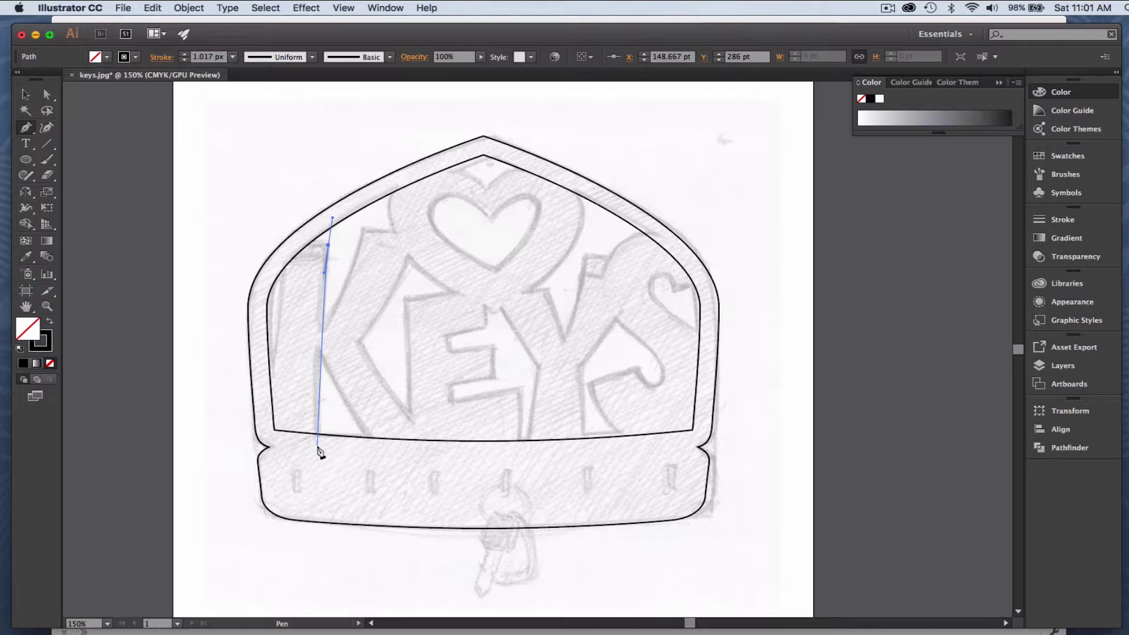
{"action": "left_click_drag", "start_coordinate": [318, 447], "coordinate": [319, 478]}
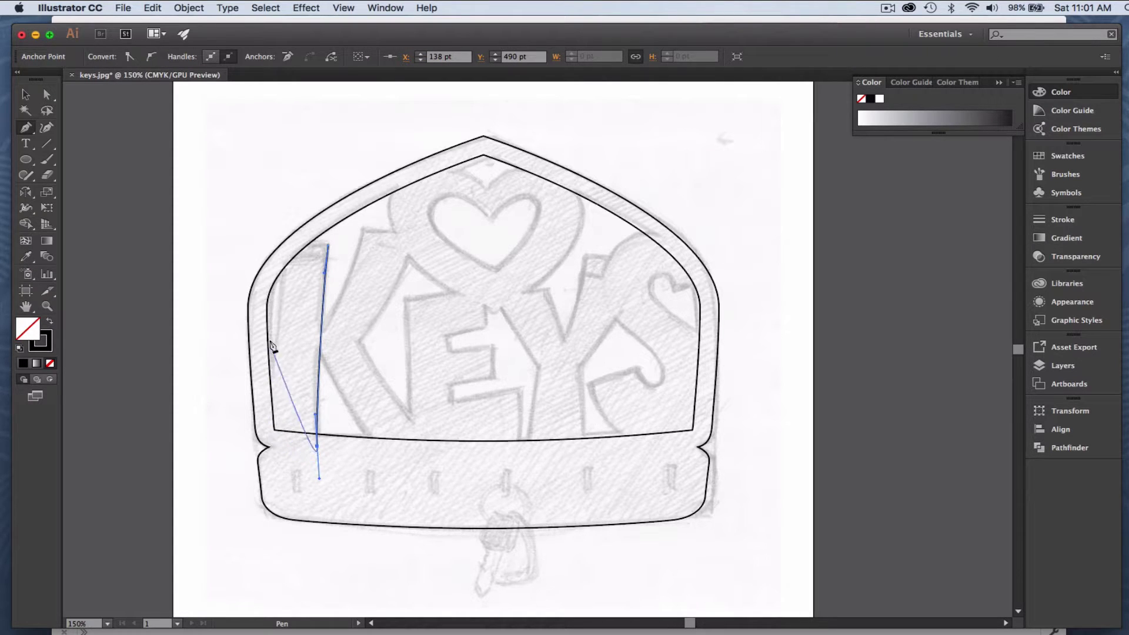
{"action": "left_click", "coordinate": [317, 446]}
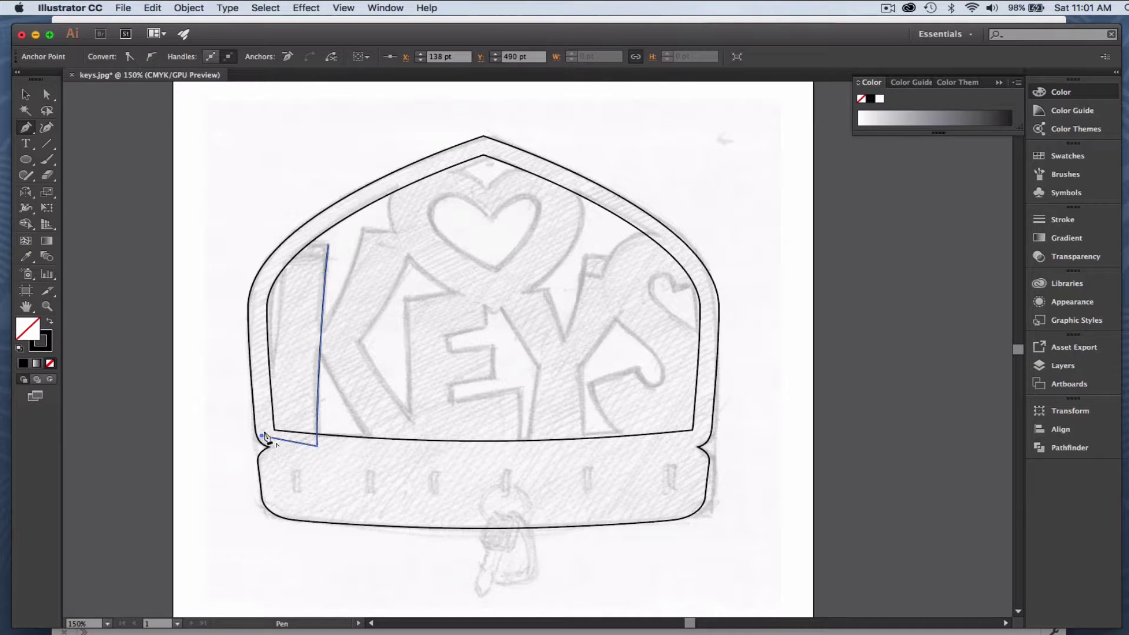
{"action": "left_click", "coordinate": [262, 437]}
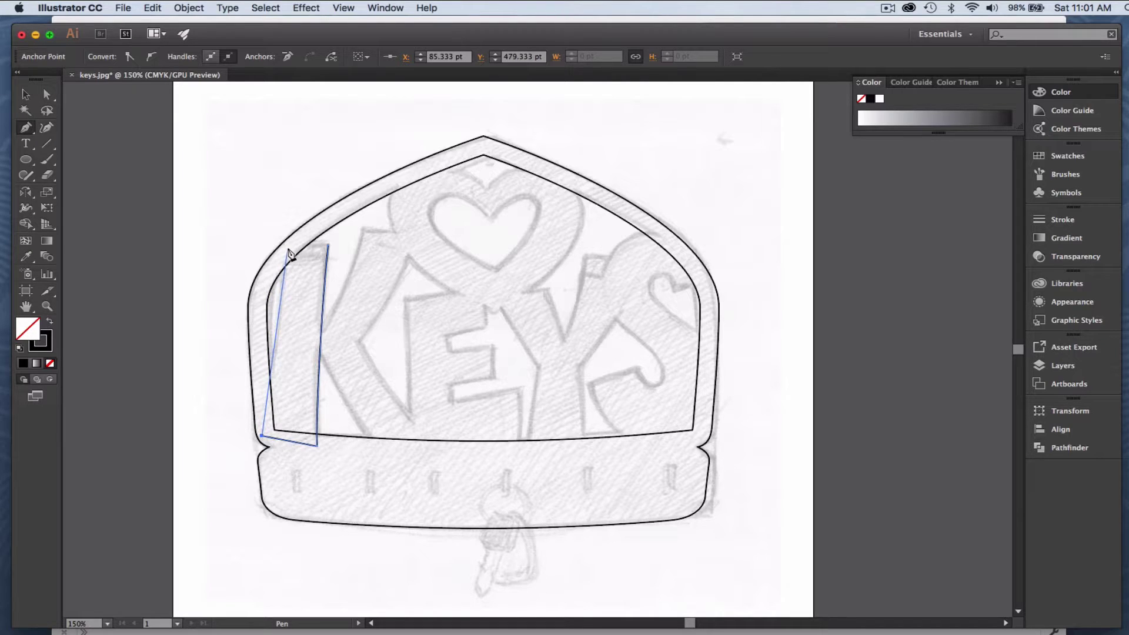
{"action": "left_click_drag", "start_coordinate": [287, 250], "coordinate": [290, 221]}
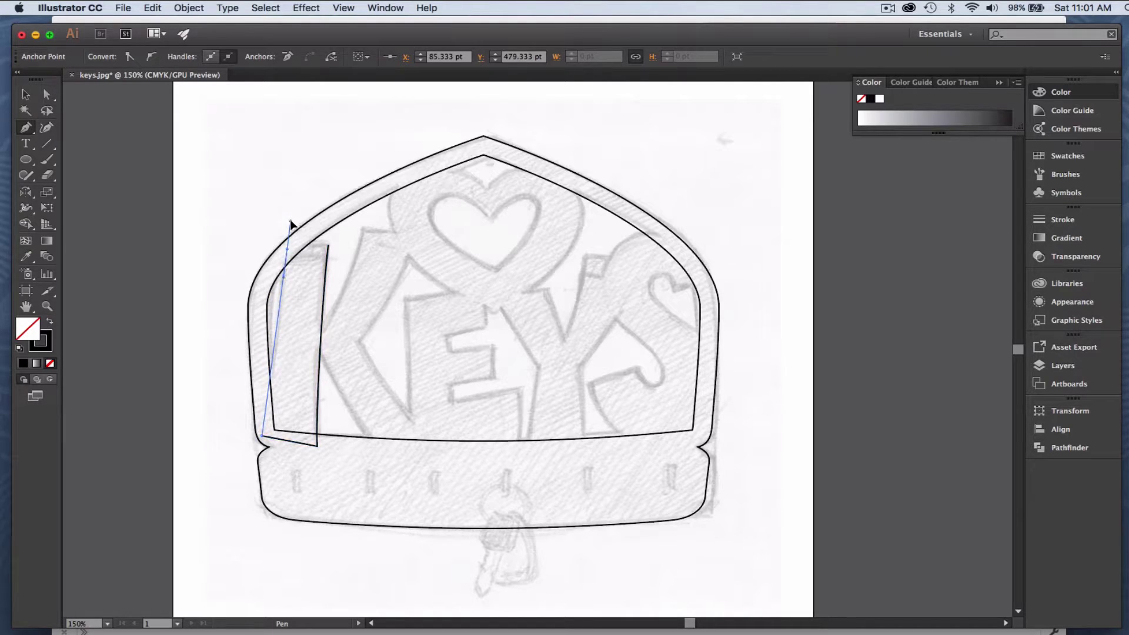
{"action": "left_click", "coordinate": [288, 249]}
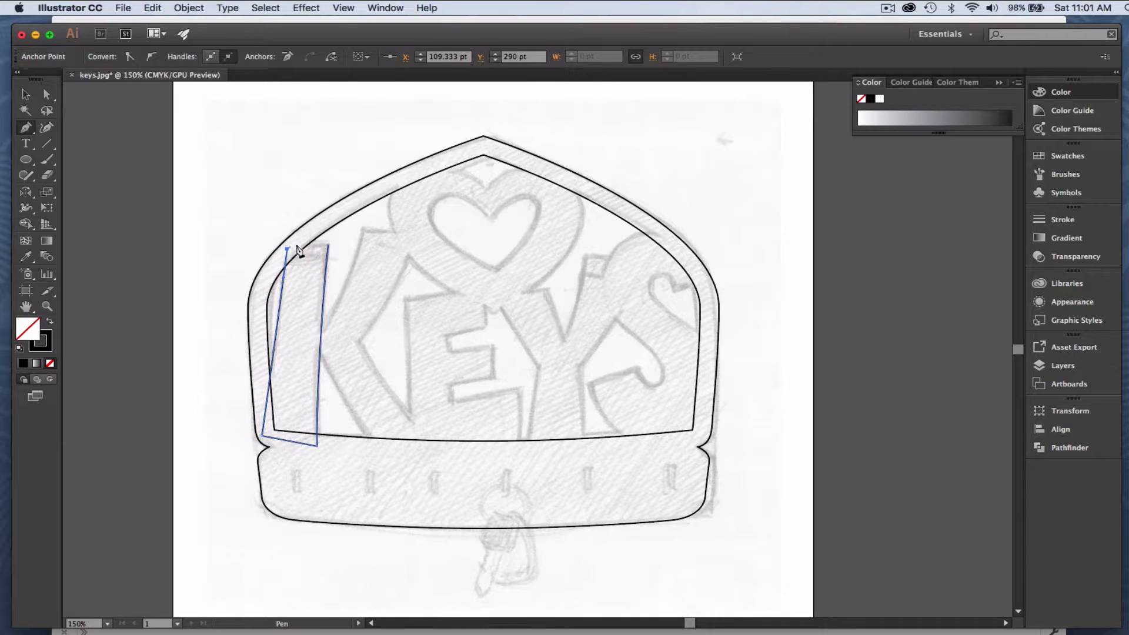
{"action": "left_click", "coordinate": [328, 246]}
- Nudge the upper-left corner of the K stem slightly upward to level its top edge
{"action": "left_click", "coordinate": [46, 94]}
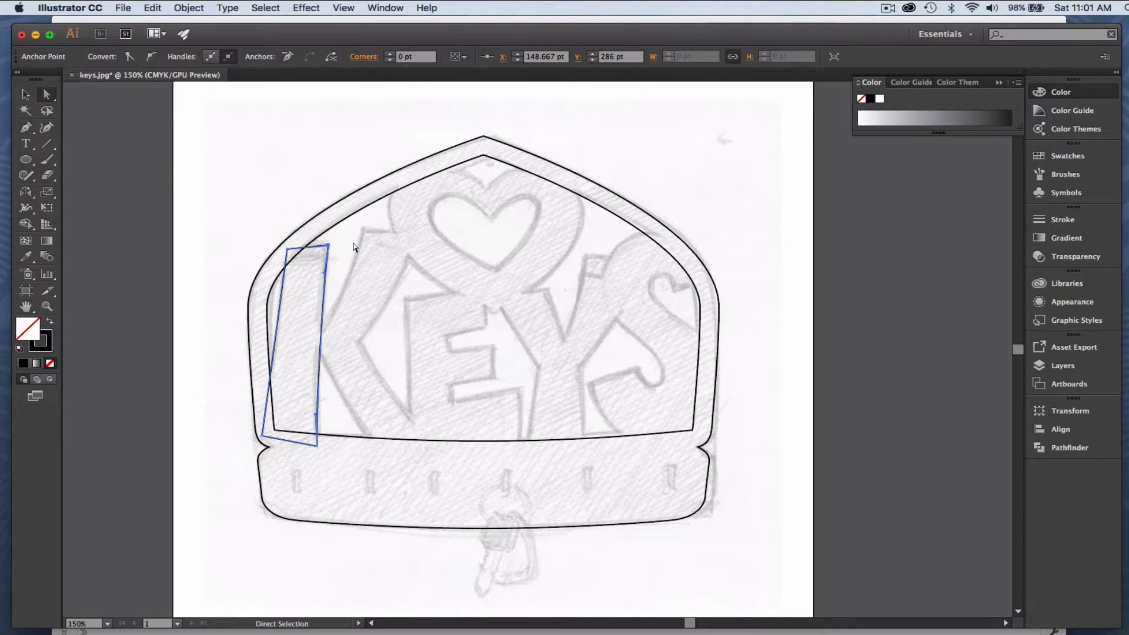
{"action": "left_click", "coordinate": [287, 248]}
{"action": "left_click_drag", "start_coordinate": [289, 249], "coordinate": [288, 247]}
{"action": "key", "text": "v"}
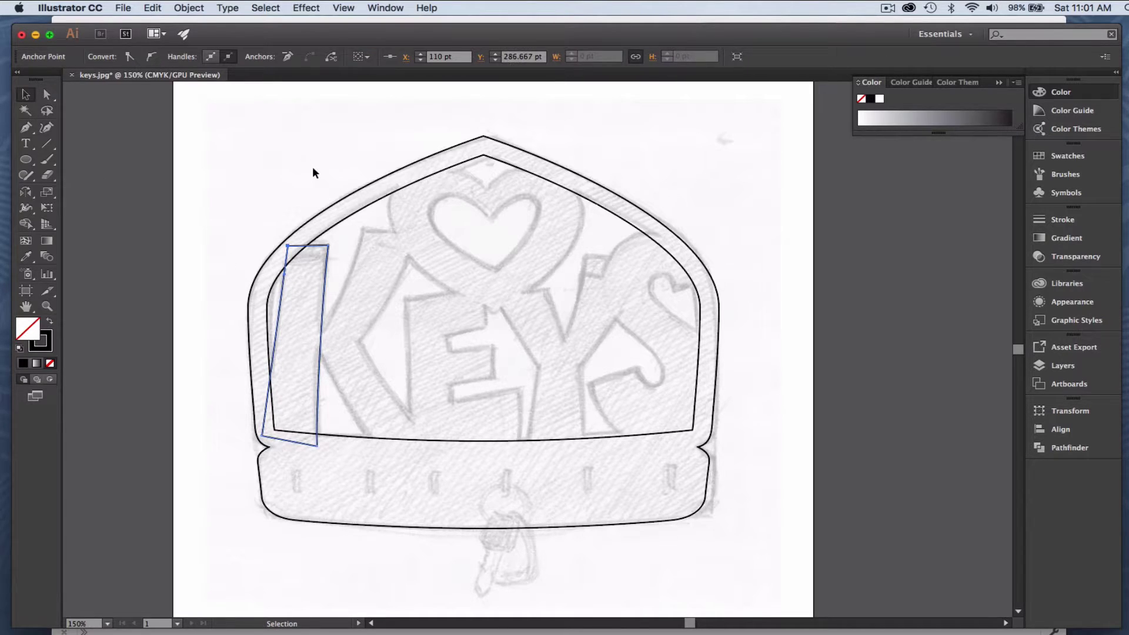
{"action": "key", "text": "a"}
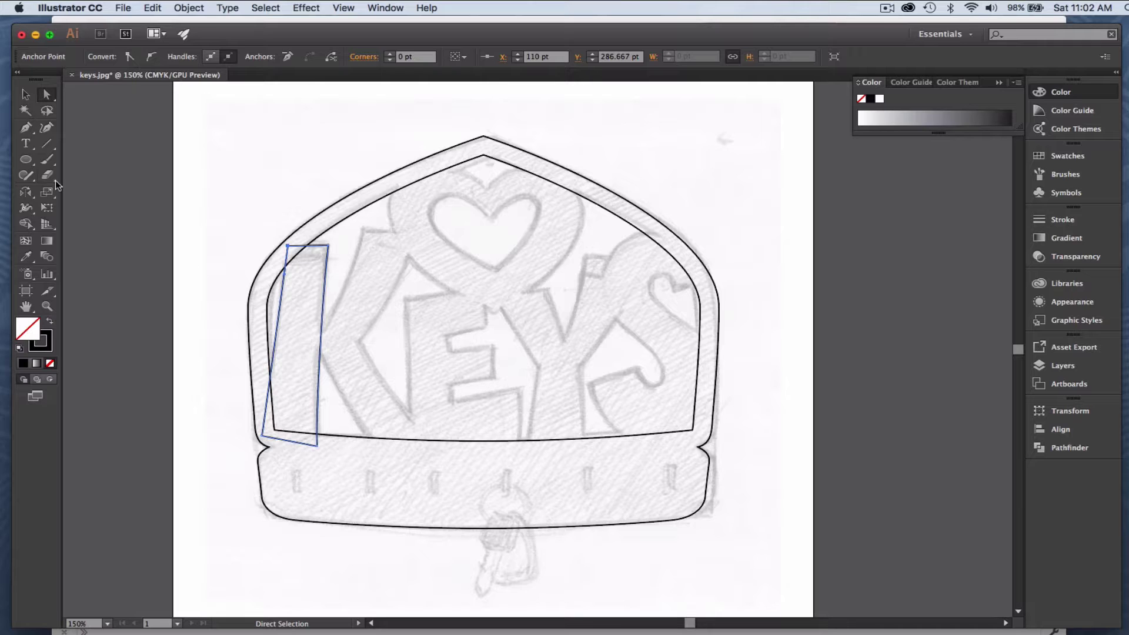
- Start a Pen path along the K's upper arm, tracing its top edge, curved right edge, inner corner and the leg's right edge
{"action": "left_click", "coordinate": [26, 128]}
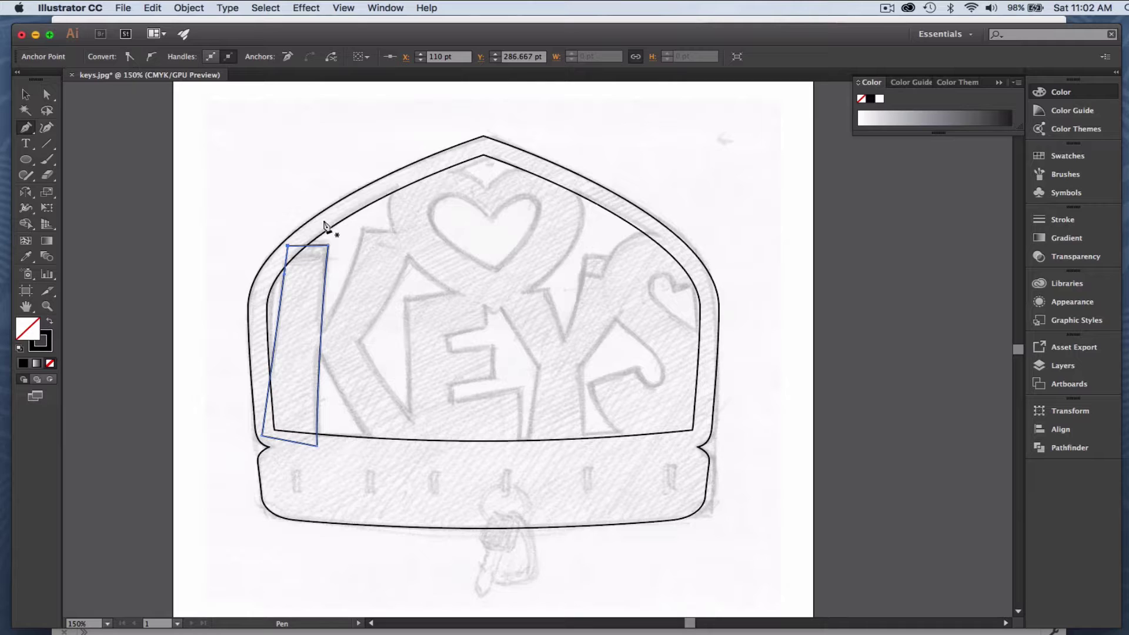
{"action": "left_click", "coordinate": [361, 228]}
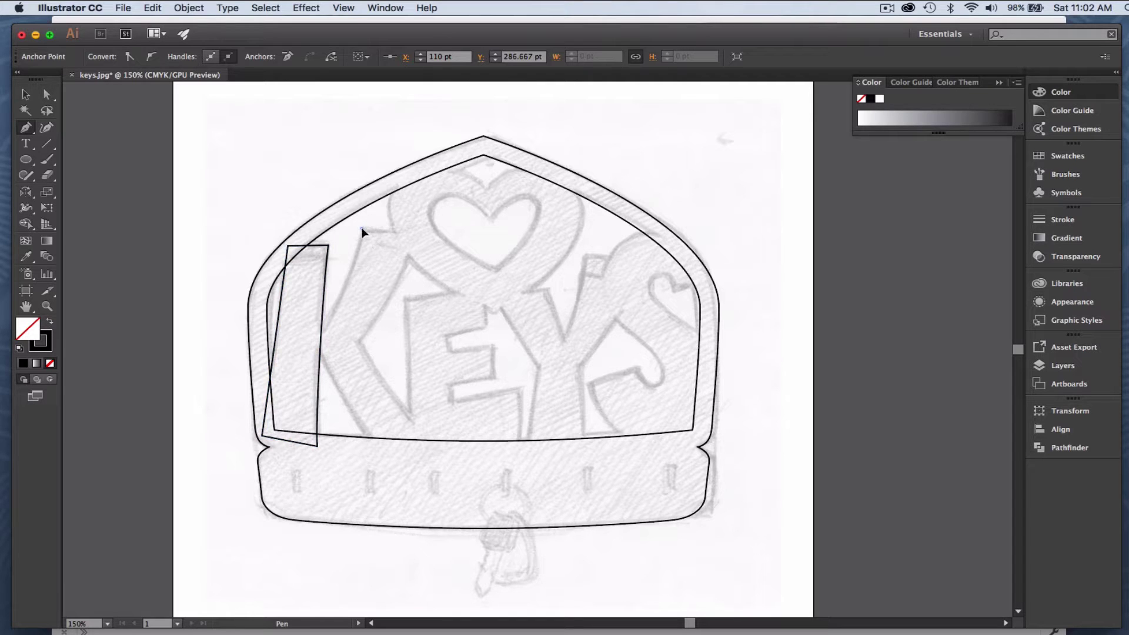
{"action": "left_click", "coordinate": [416, 234]}
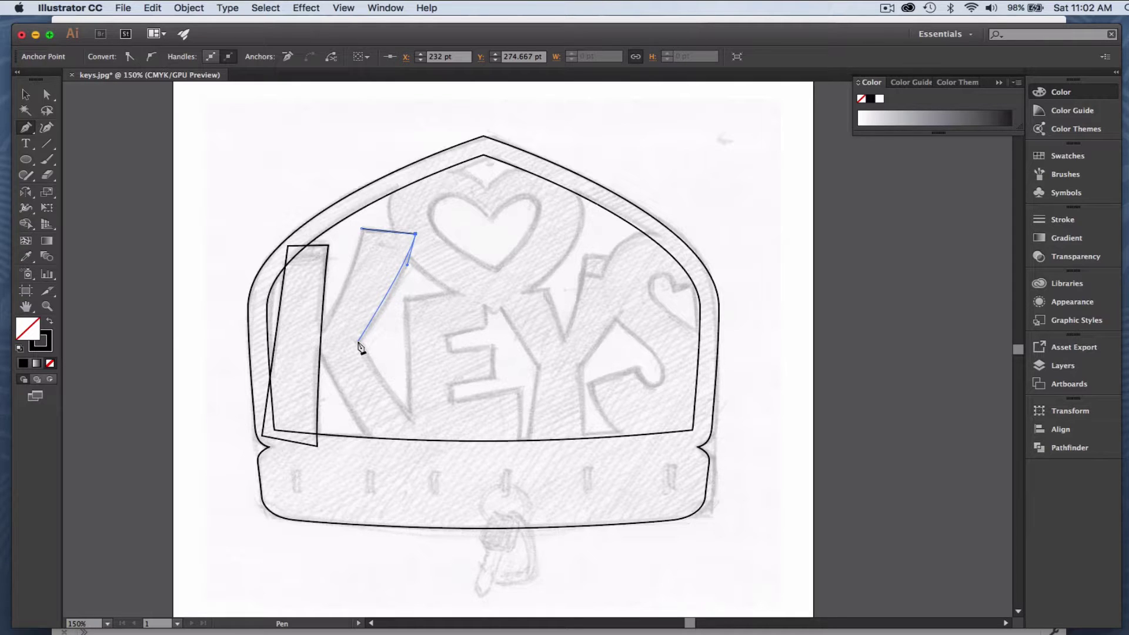
{"action": "left_click_drag", "start_coordinate": [358, 342], "coordinate": [329, 367]}
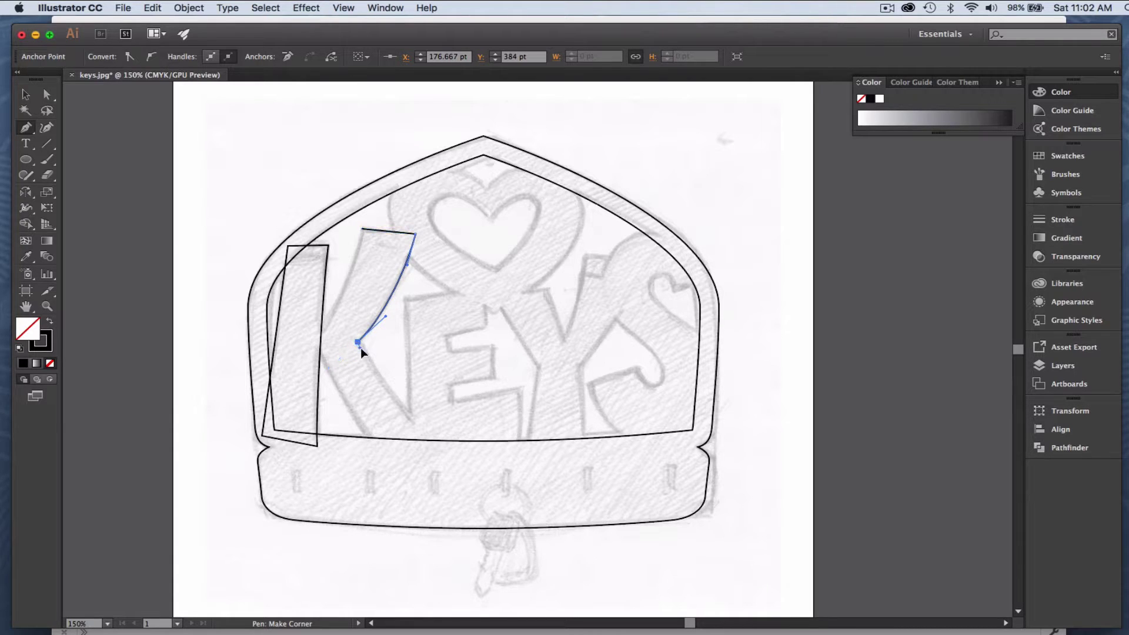
{"action": "left_click_drag", "start_coordinate": [371, 361], "coordinate": [372, 363]}
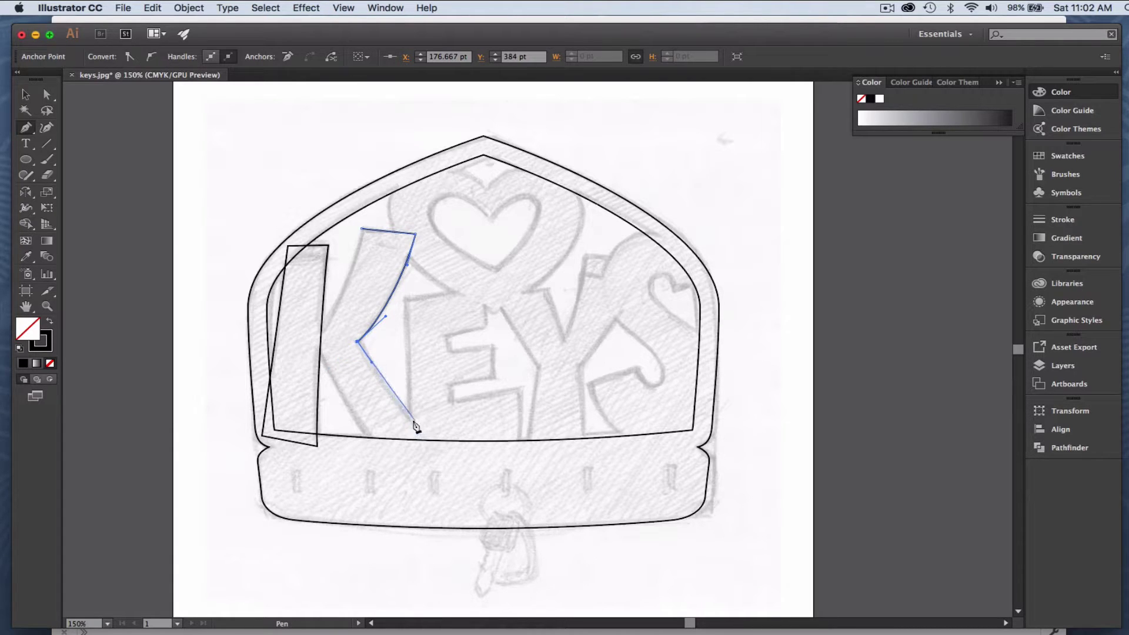
{"action": "left_click_drag", "start_coordinate": [410, 418], "coordinate": [436, 429]}
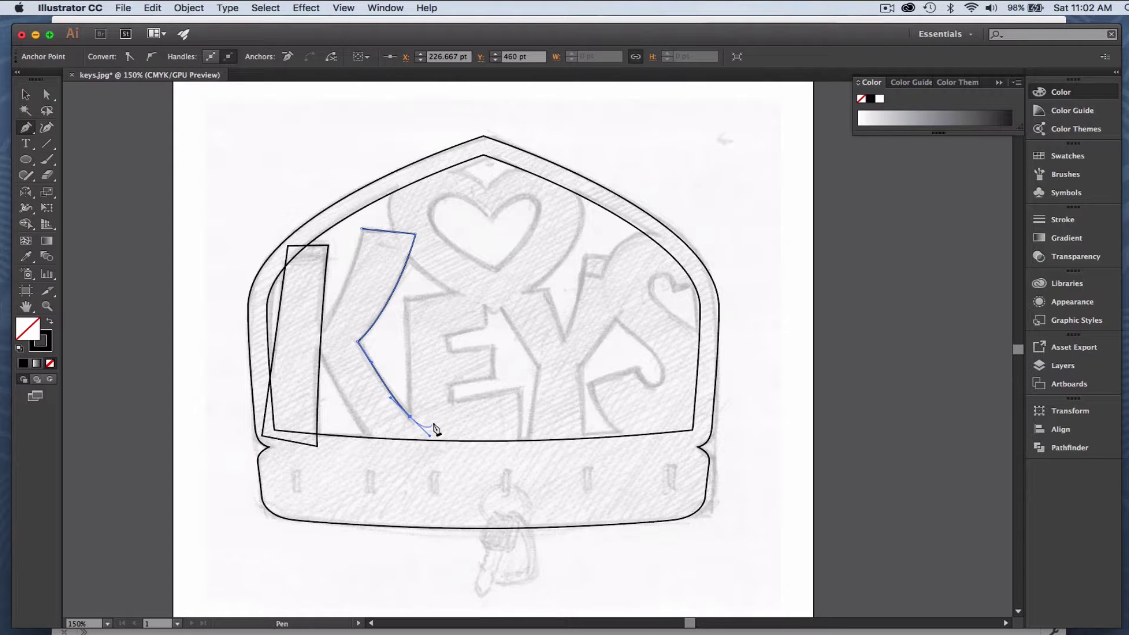
- Try to adjust the direction handle just below the K's inner right corner and undo the change
{"action": "key", "text": "super"}
{"action": "left_click", "coordinate": [372, 365], "text": "super"}
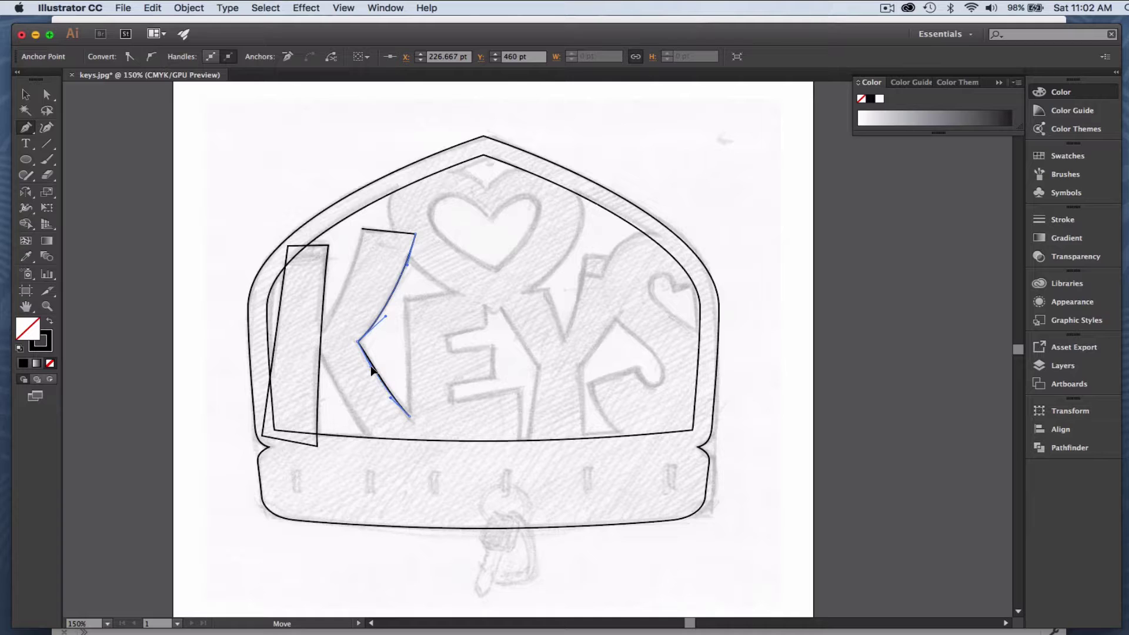
{"action": "key", "text": "super+z"}
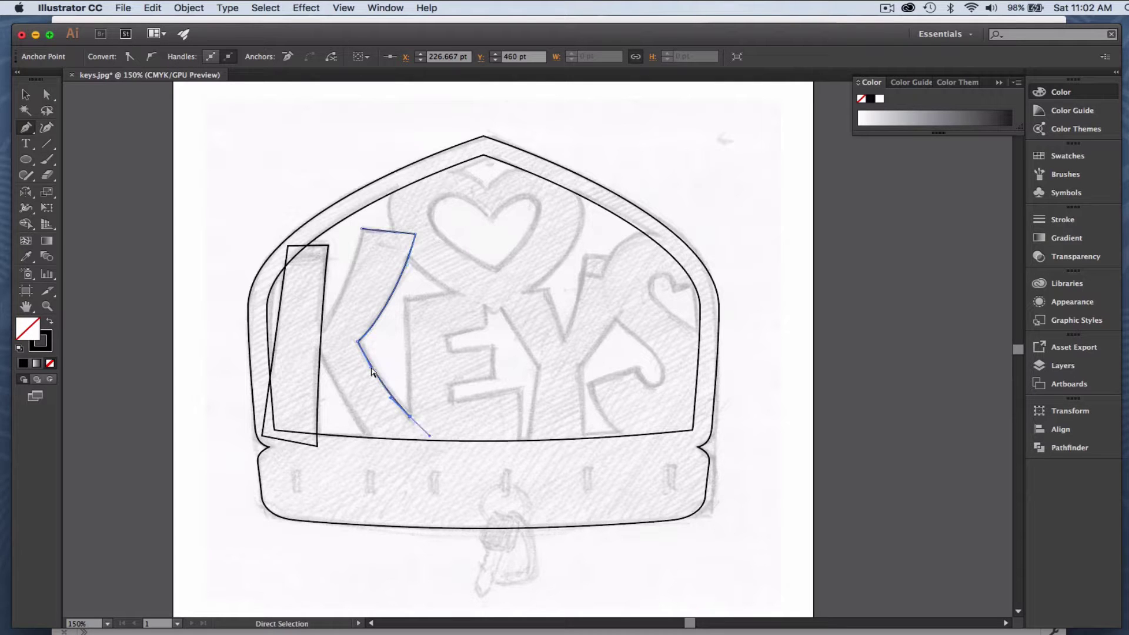
- Continue the open Pen path from the foot of the K's leg up the E's left edge and along its top edge
{"action": "left_click", "coordinate": [410, 418]}
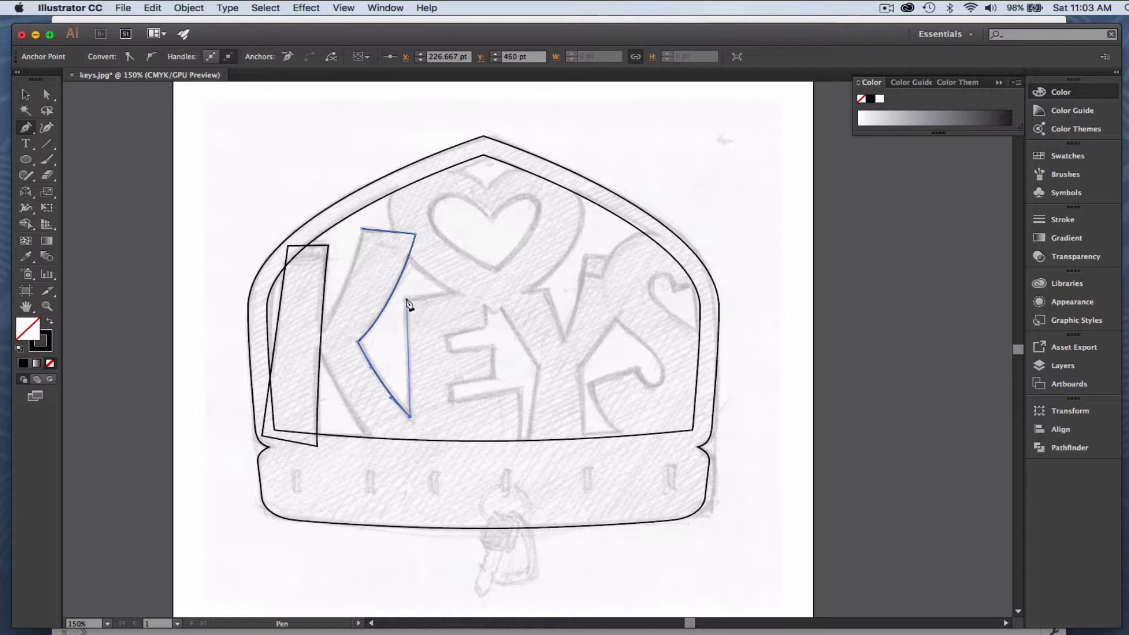
{"action": "left_click_drag", "start_coordinate": [405, 300], "coordinate": [403, 274]}
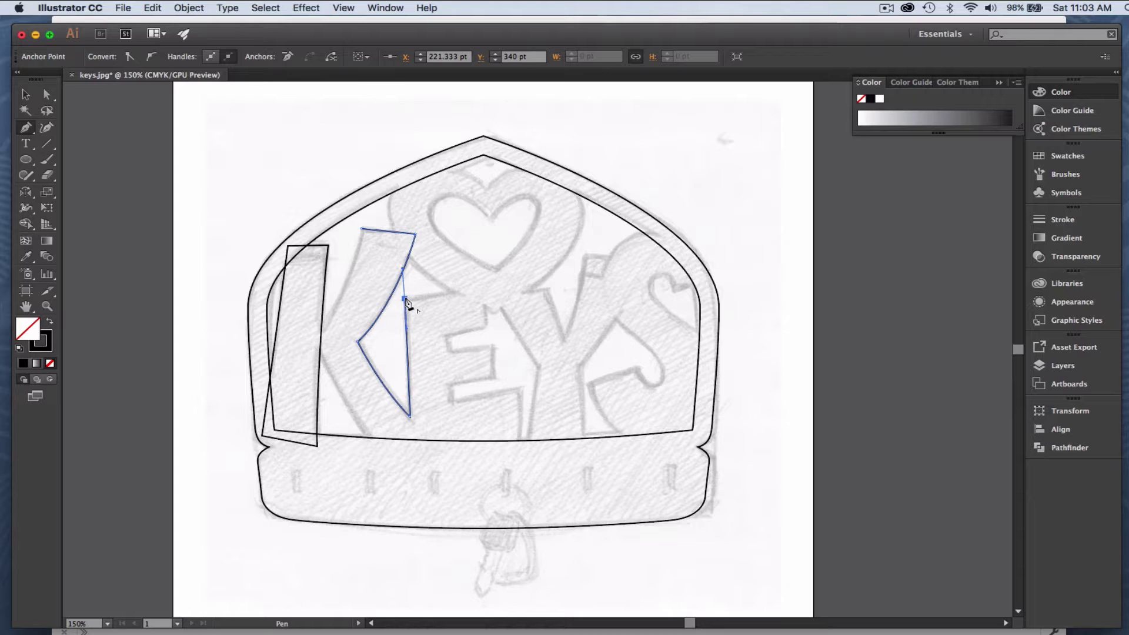
{"action": "left_click", "coordinate": [405, 300]}
{"action": "left_click", "coordinate": [484, 288]}
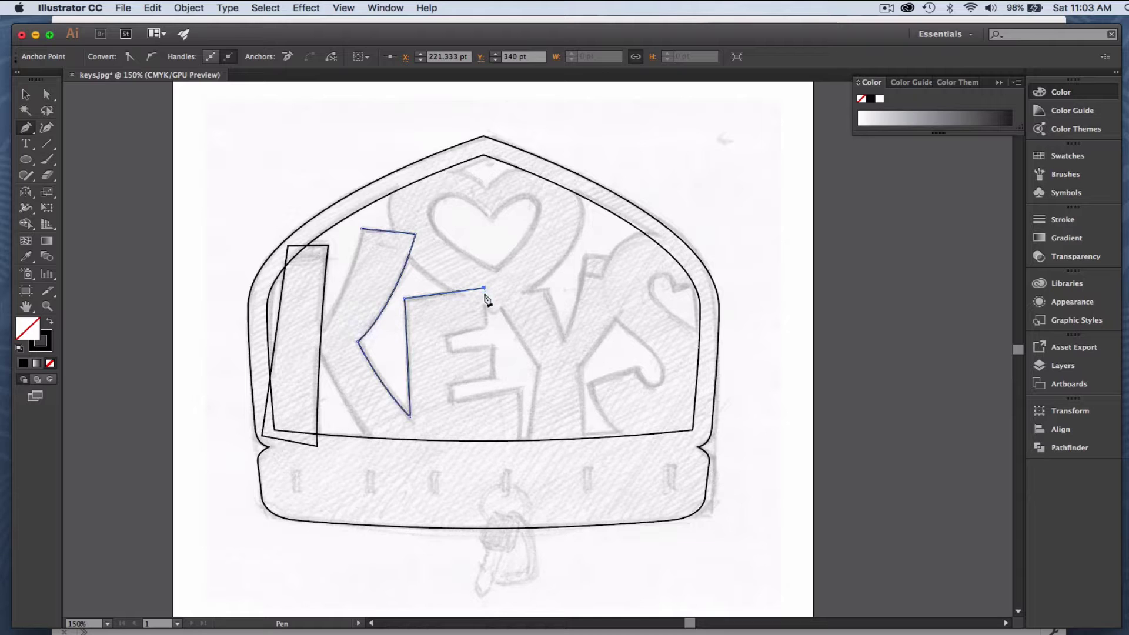
- Trace the E's three arms with straight segments, ending at the outer top corner of its lowest arm
{"action": "left_click", "coordinate": [486, 326]}
{"action": "left_click", "coordinate": [446, 336]}
{"action": "left_click", "coordinate": [448, 351]}
{"action": "left_click", "coordinate": [492, 346]}
{"action": "left_click", "coordinate": [493, 375]}
{"action": "left_click", "coordinate": [449, 385]}
{"action": "left_click", "coordinate": [450, 401]}
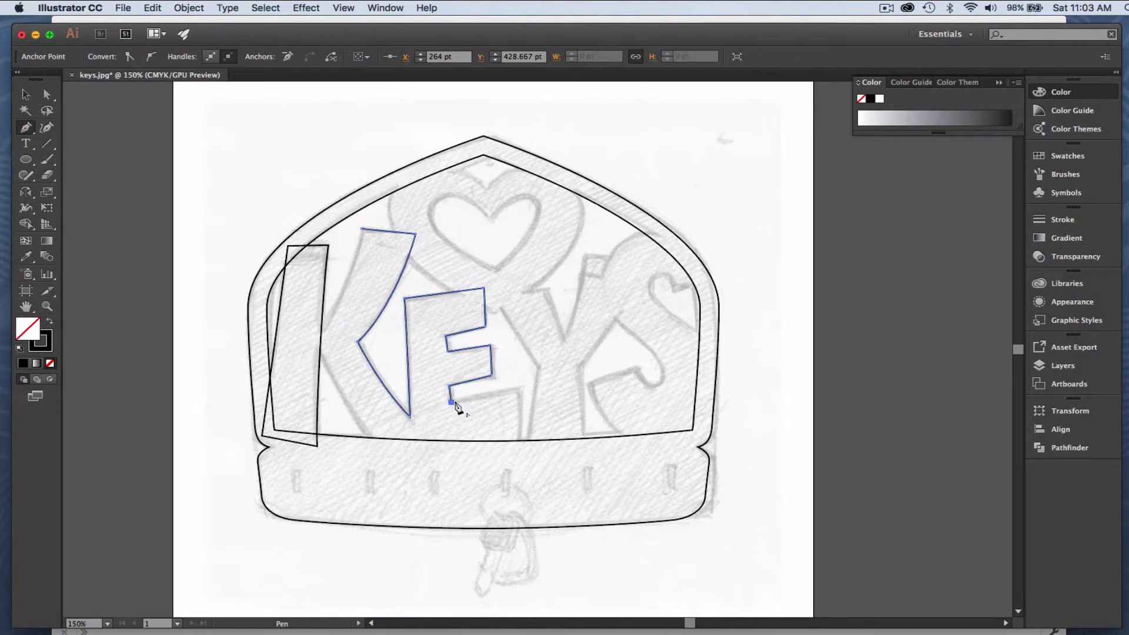
{"action": "left_click", "coordinate": [520, 389]}
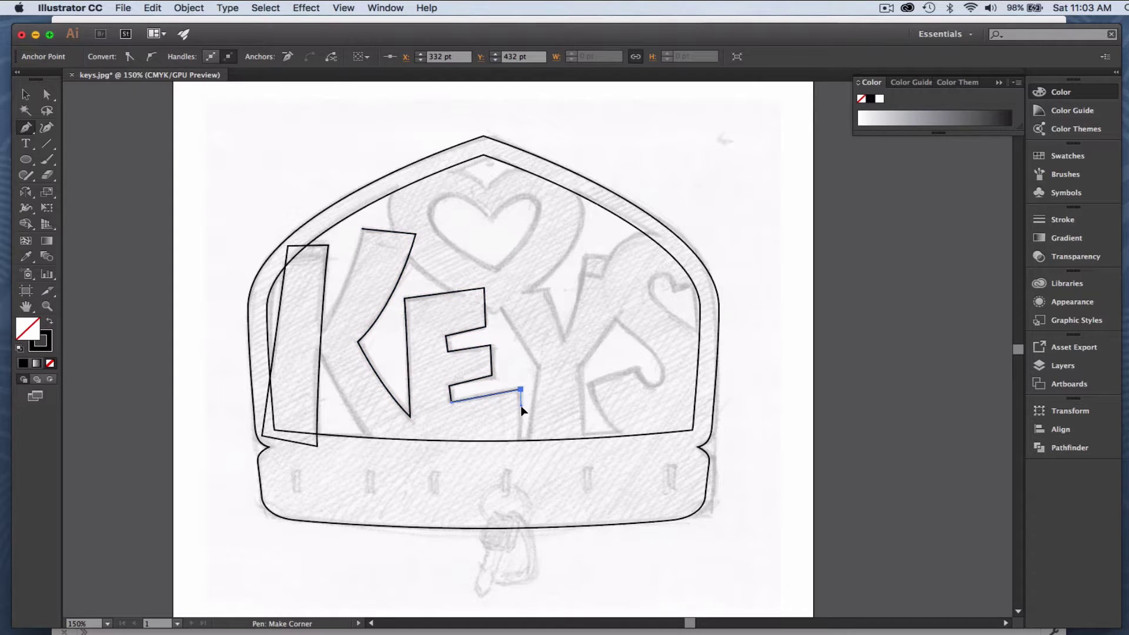
- Close the joined K and E path below the inner frame and up the K's left side, overlapping its stem, and deselect it
{"action": "left_click", "coordinate": [520, 452]}
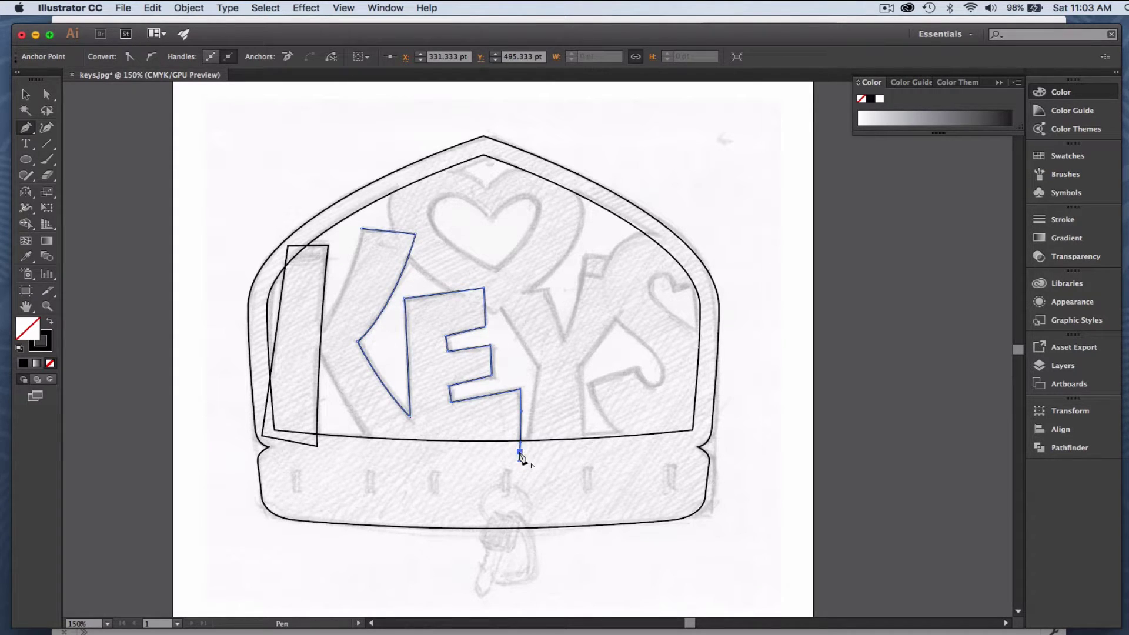
{"action": "left_click", "coordinate": [377, 450]}
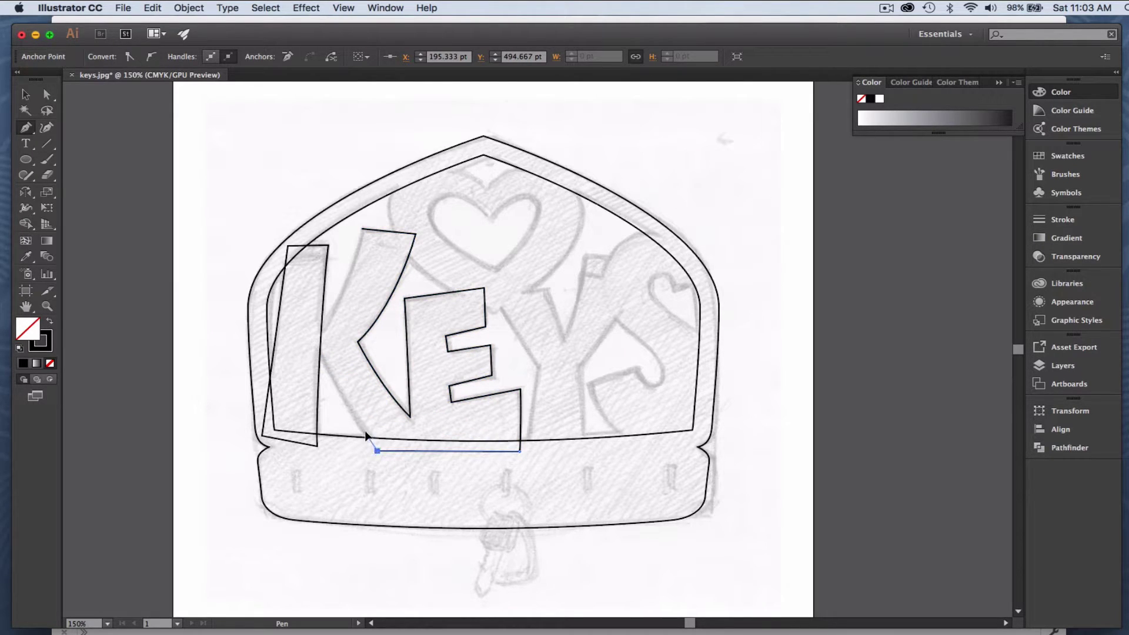
{"action": "left_click", "coordinate": [358, 421]}
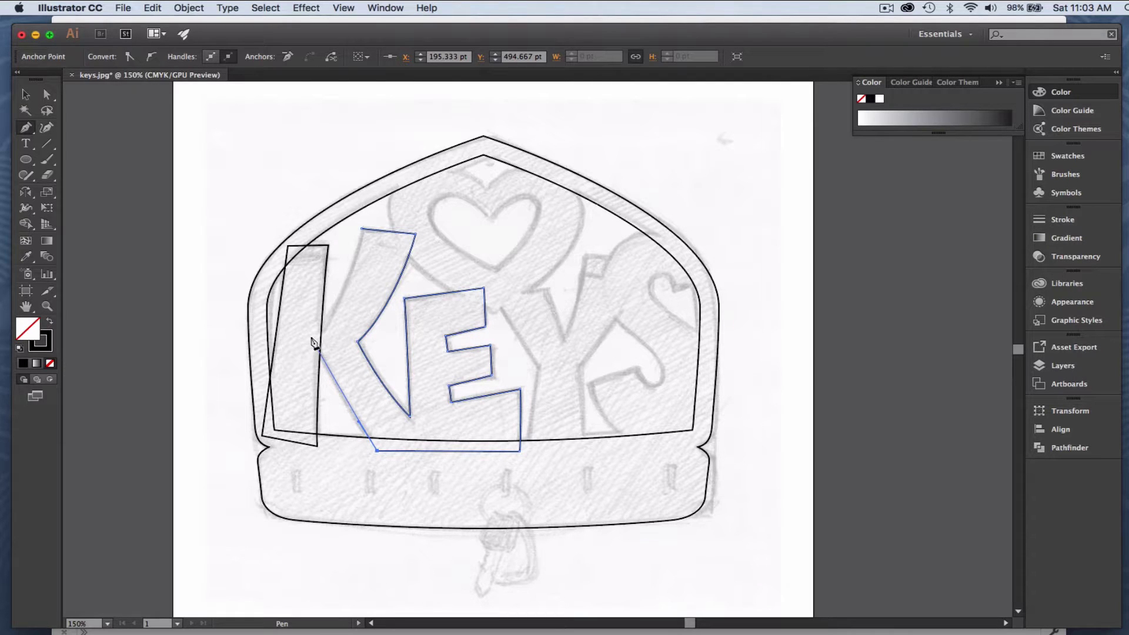
{"action": "mouse_move", "coordinate": [311, 336]}
{"action": "left_mouse_down"}
{"action": "mouse_move", "coordinate": [308, 318]}
{"action": "mouse_move", "coordinate": [323, 325]}
{"action": "left_mouse_up"}
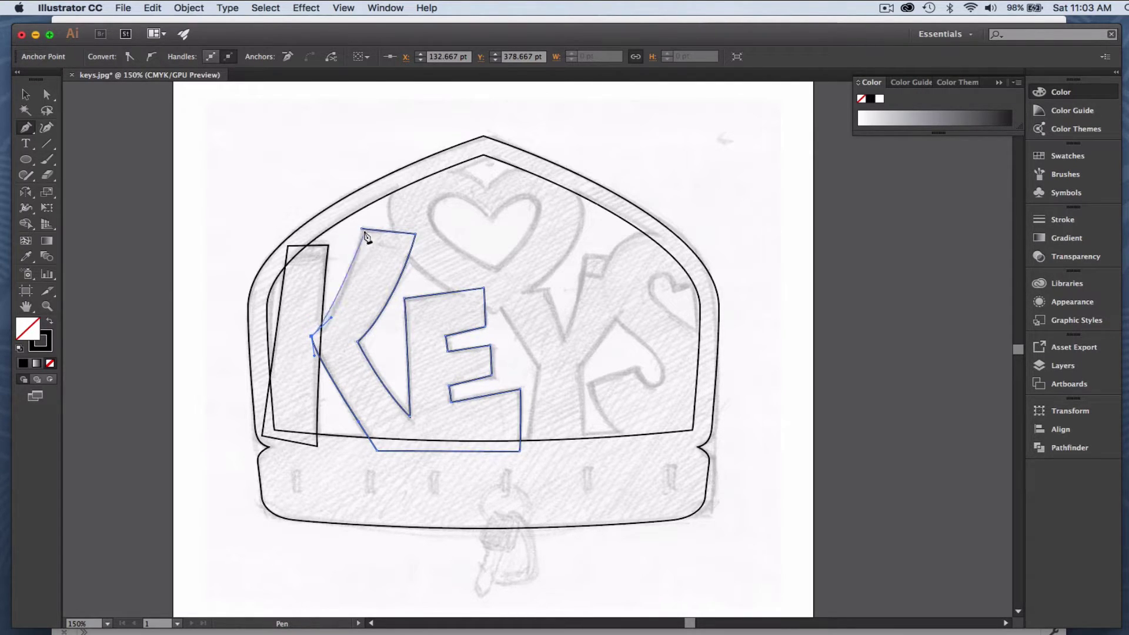
{"action": "left_click_drag", "start_coordinate": [363, 231], "coordinate": [371, 180]}
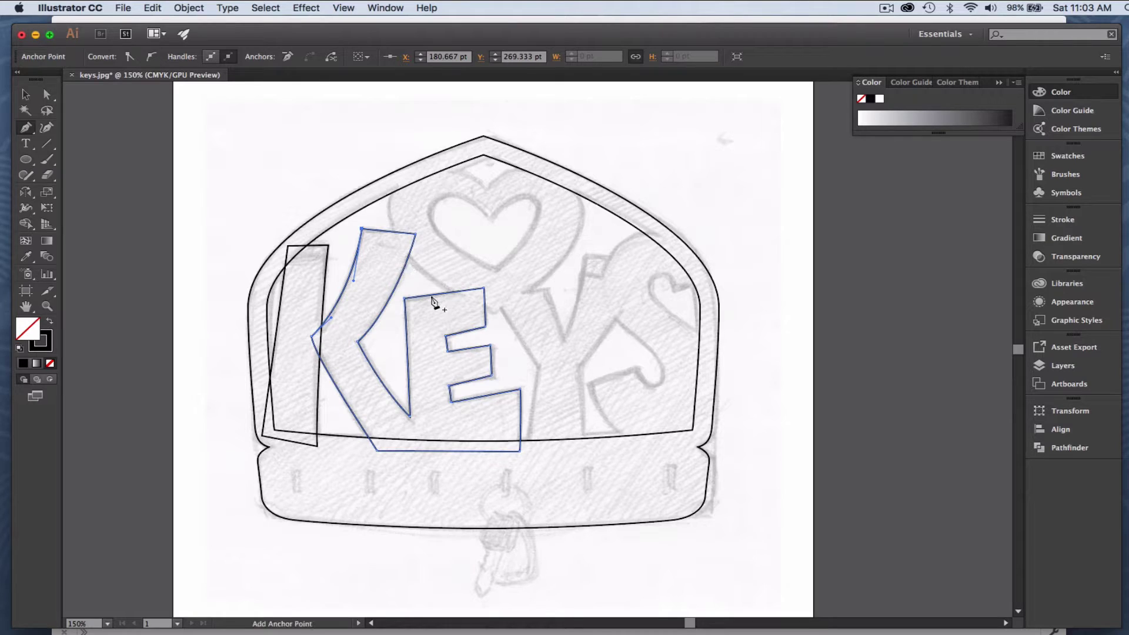
{"action": "key", "text": "super"}
{"action": "left_click", "coordinate": [452, 269], "text": "super"}
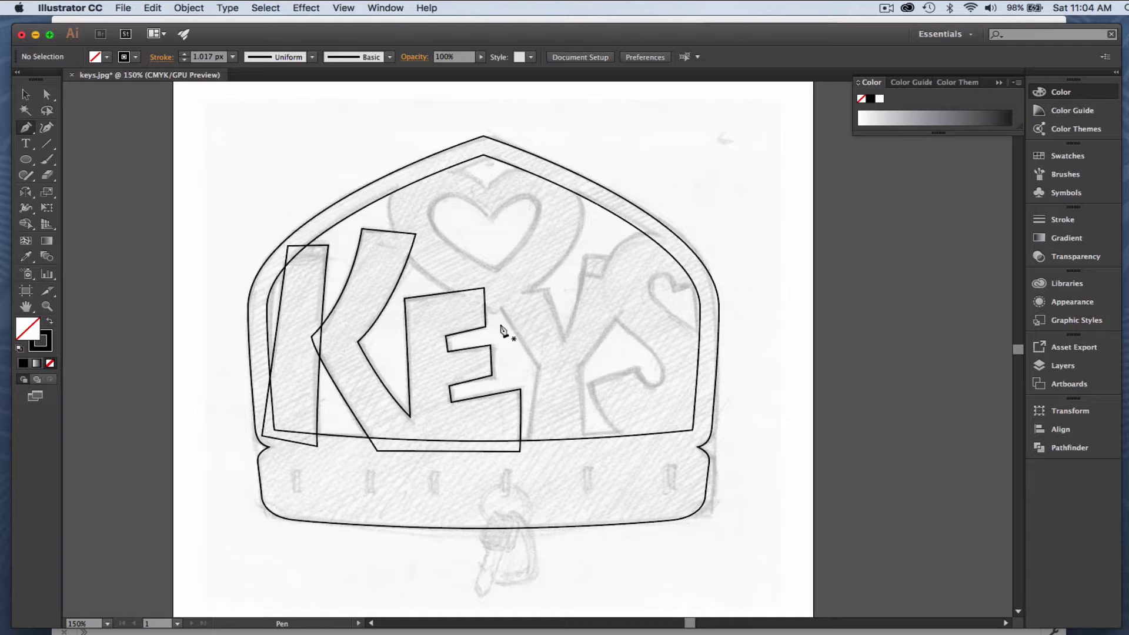
- Start a Pen path for the Y below the inner frame, tracing its left edge, left arm's top and inside edge to the notch
{"action": "left_click", "coordinate": [526, 446]}
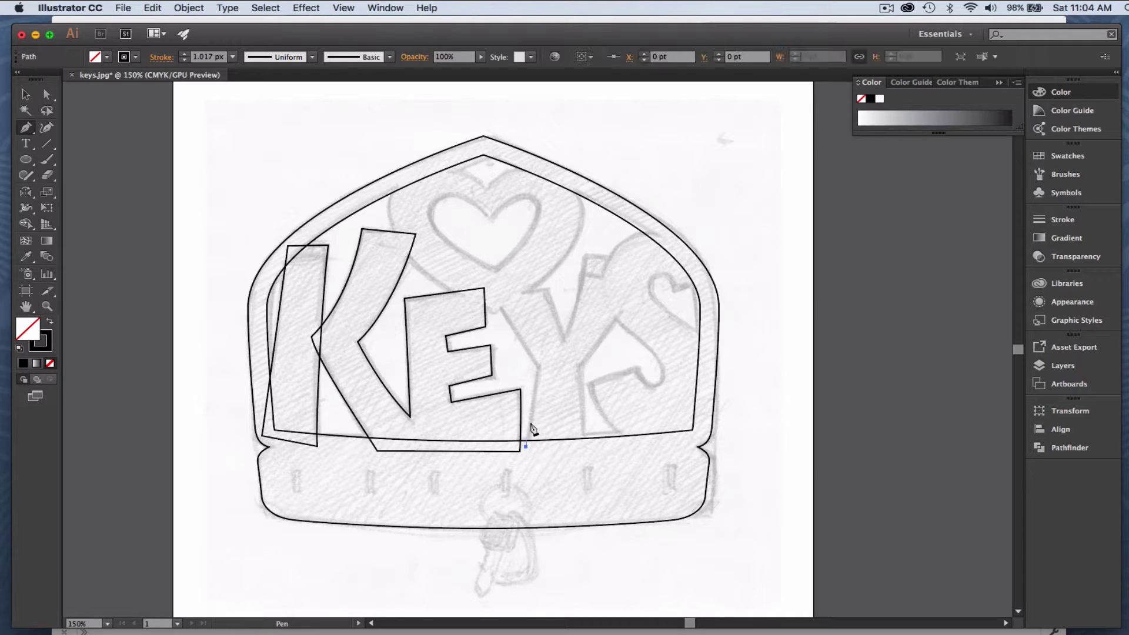
{"action": "left_click", "coordinate": [538, 364]}
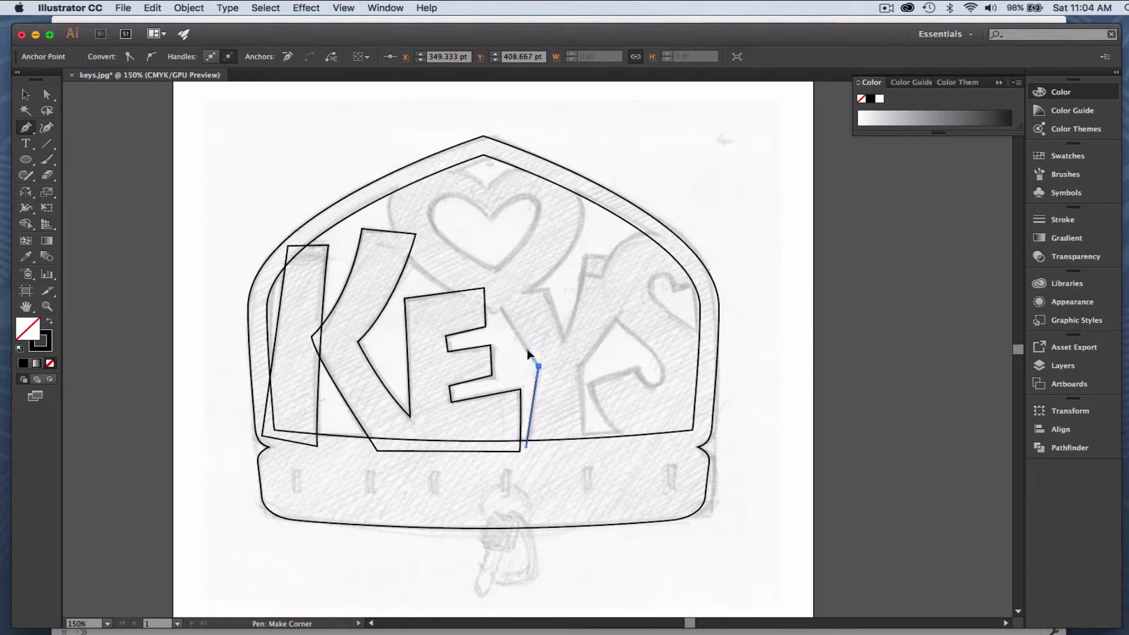
{"action": "left_click", "coordinate": [491, 292]}
{"action": "left_click", "coordinate": [491, 294]}
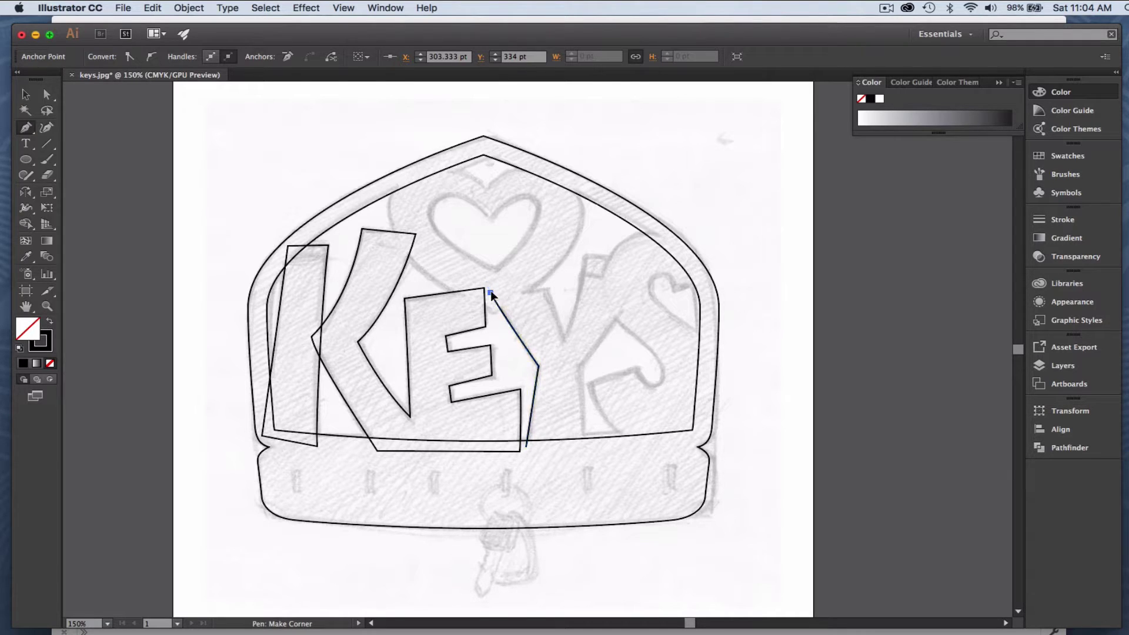
{"action": "left_click", "coordinate": [546, 289]}
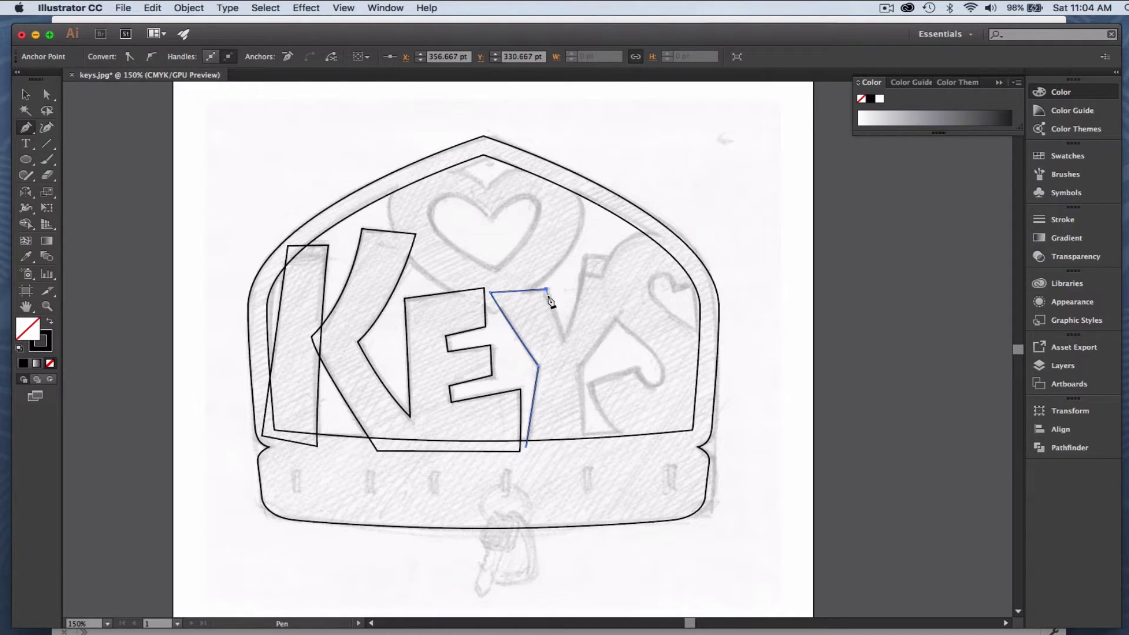
{"action": "left_click", "coordinate": [564, 339]}
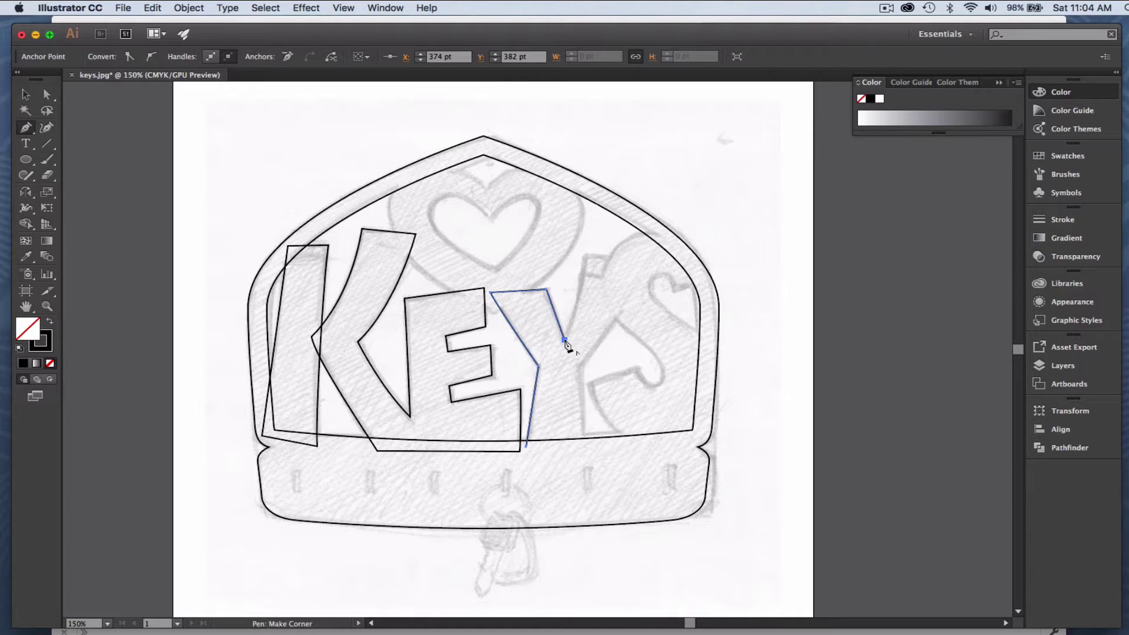
- Trace the curved inside edge of the Y's right arm and its straight top edge
{"action": "left_click", "coordinate": [575, 311]}
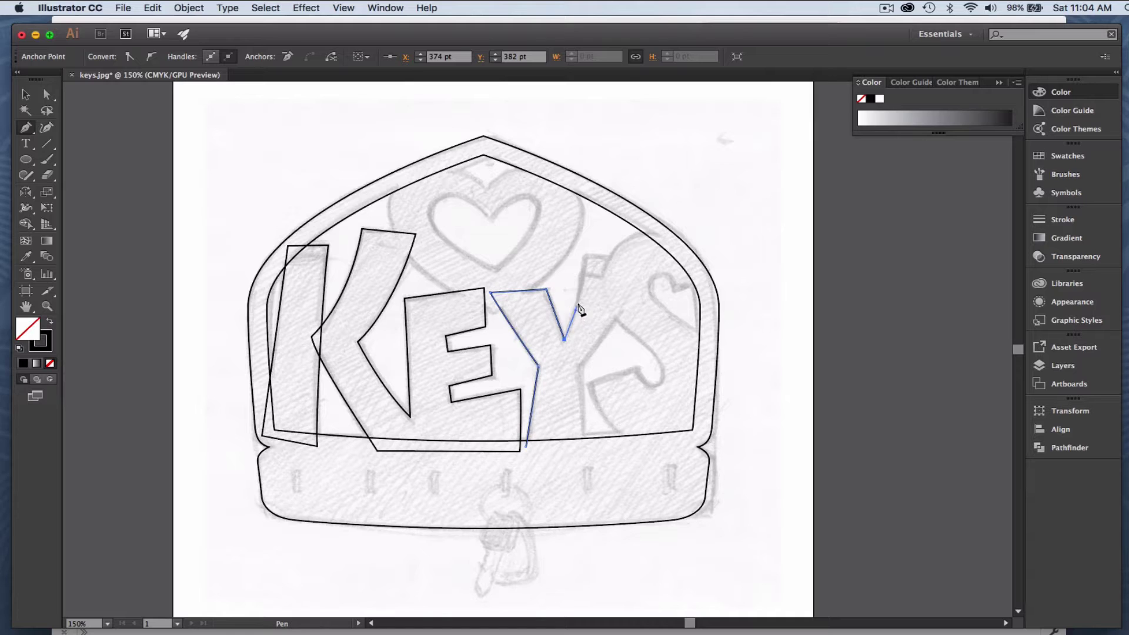
{"action": "left_click", "coordinate": [586, 257]}
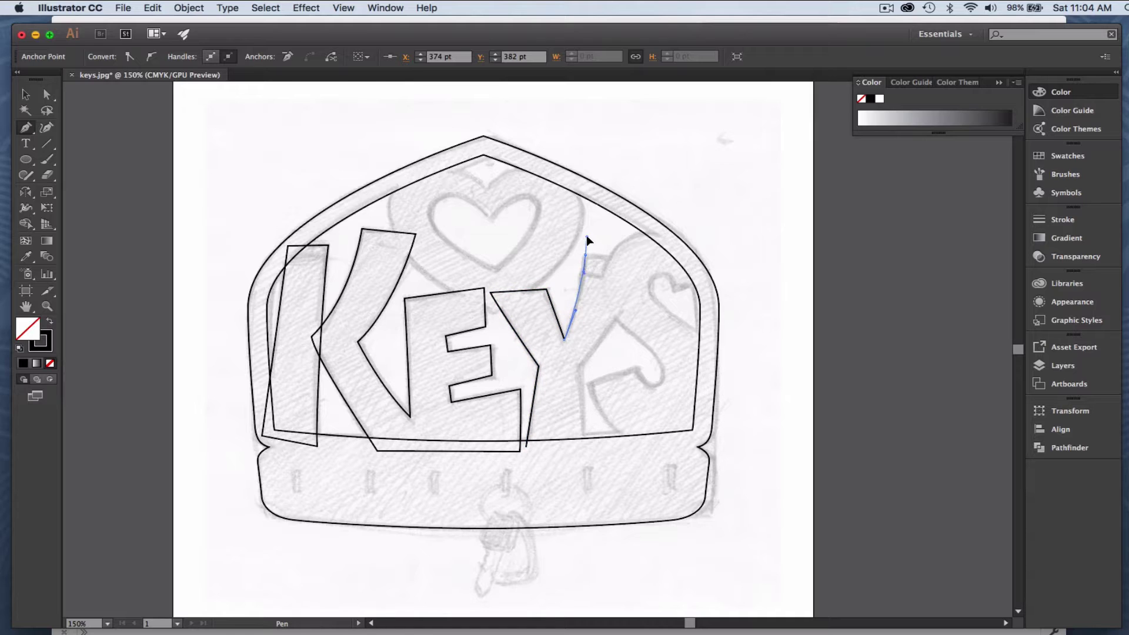
{"action": "left_click", "coordinate": [587, 237]}
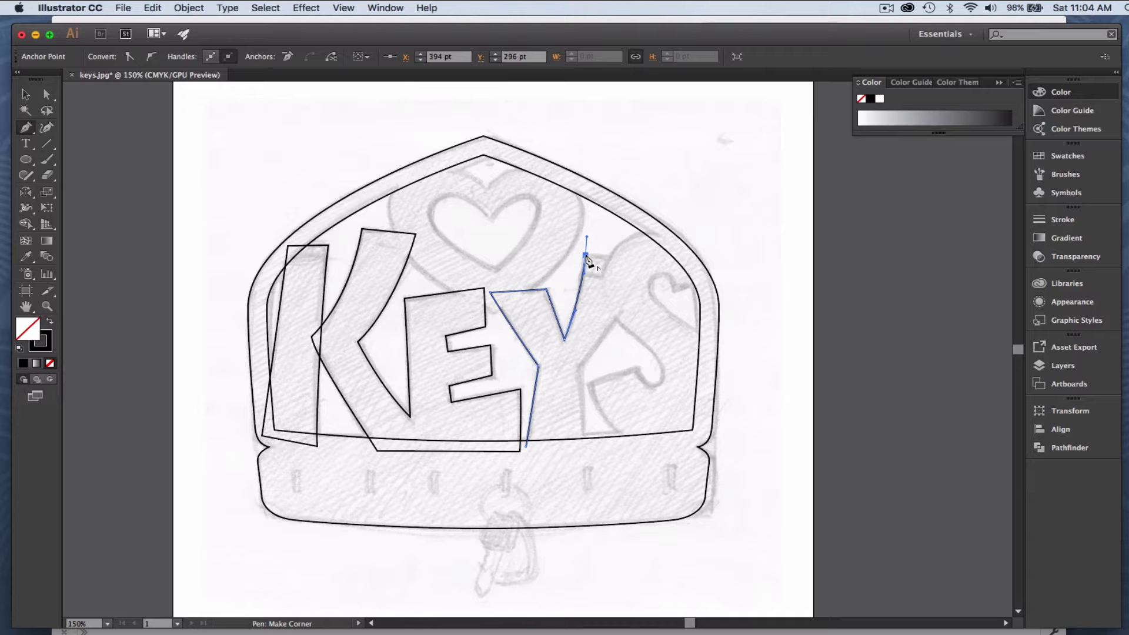
{"action": "left_click", "coordinate": [586, 256]}
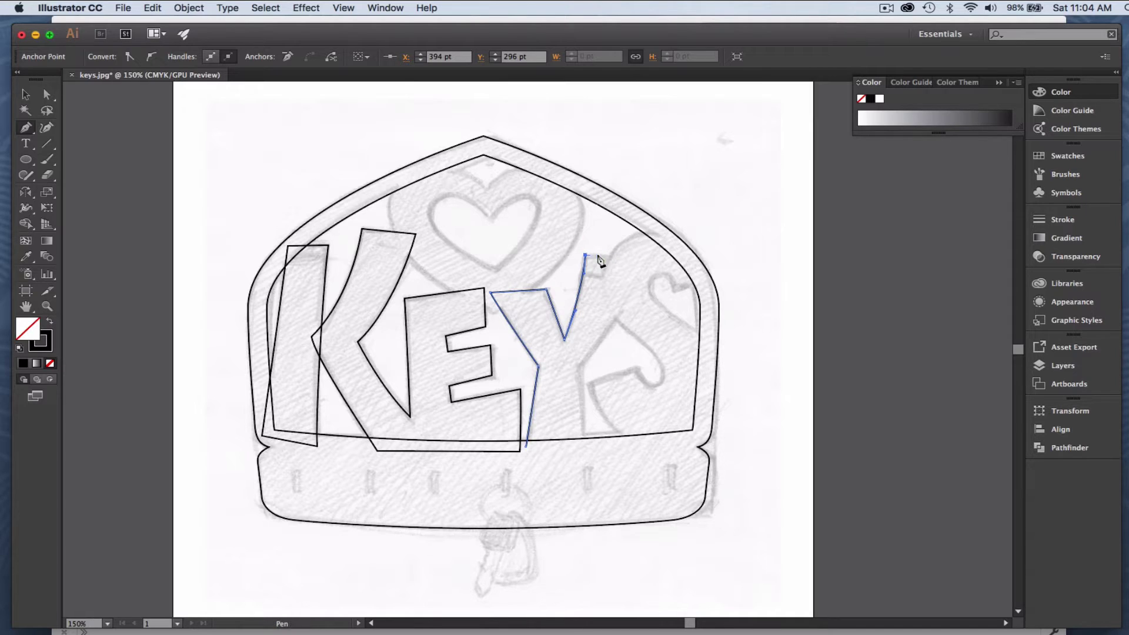
{"action": "left_click", "coordinate": [641, 260]}
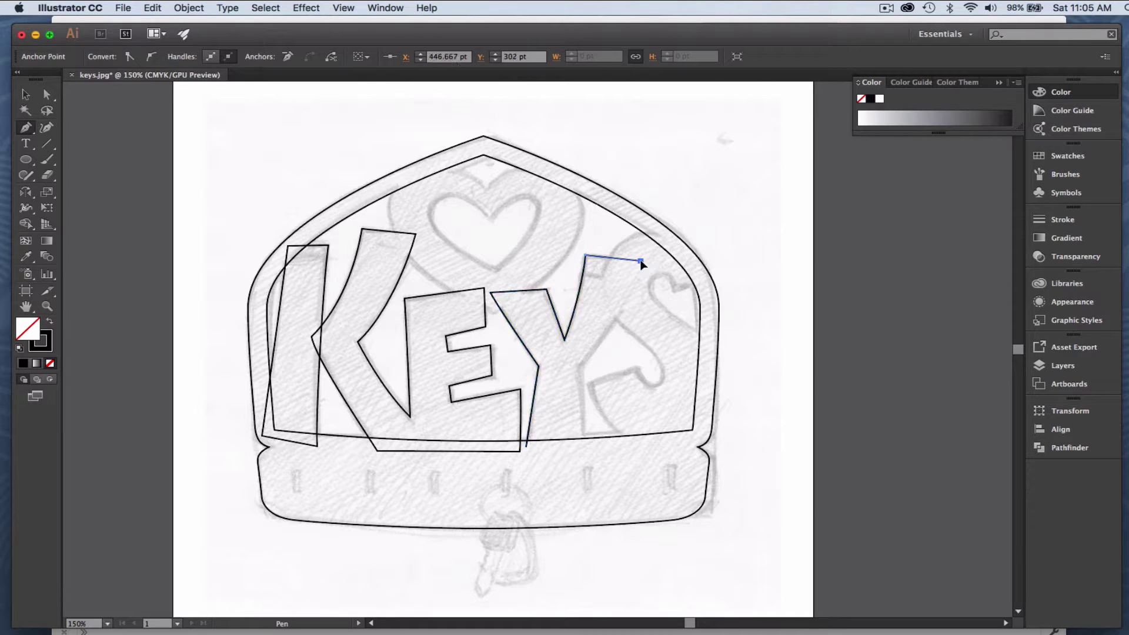
- Trace the Y's curved outer right edge and the stem's right side past the inner frame, and close the path
{"action": "left_click_drag", "start_coordinate": [581, 369], "coordinate": [564, 379]}
{"action": "left_click", "coordinate": [580, 369]}
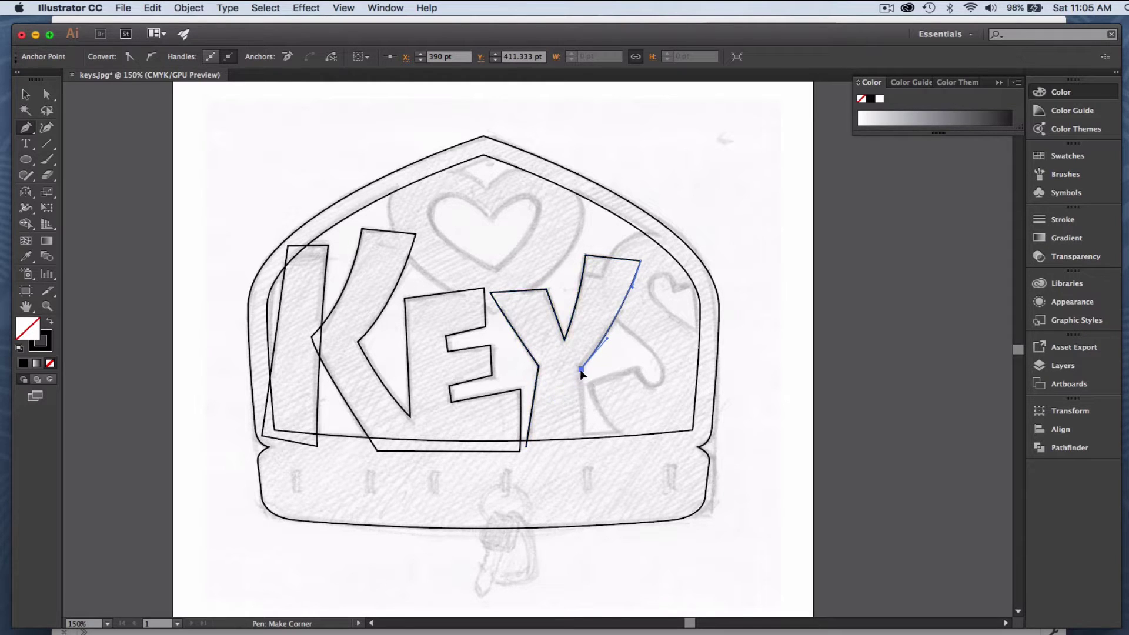
{"action": "left_click", "coordinate": [585, 448]}
{"action": "left_click", "coordinate": [586, 456], "text": "super"}
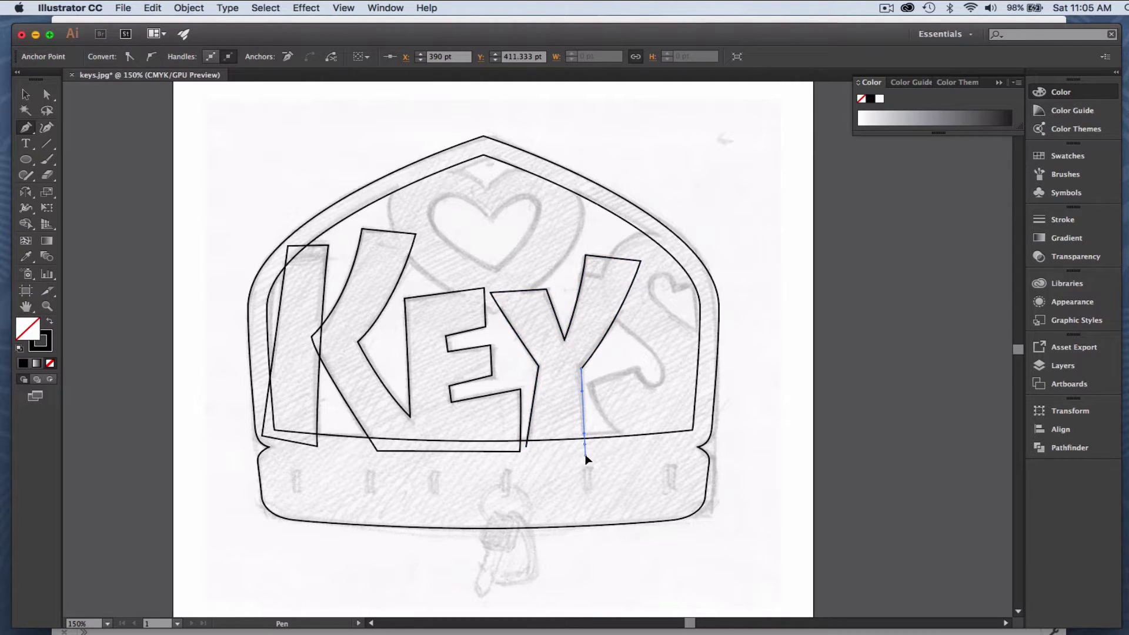
{"action": "left_click", "coordinate": [526, 447]}
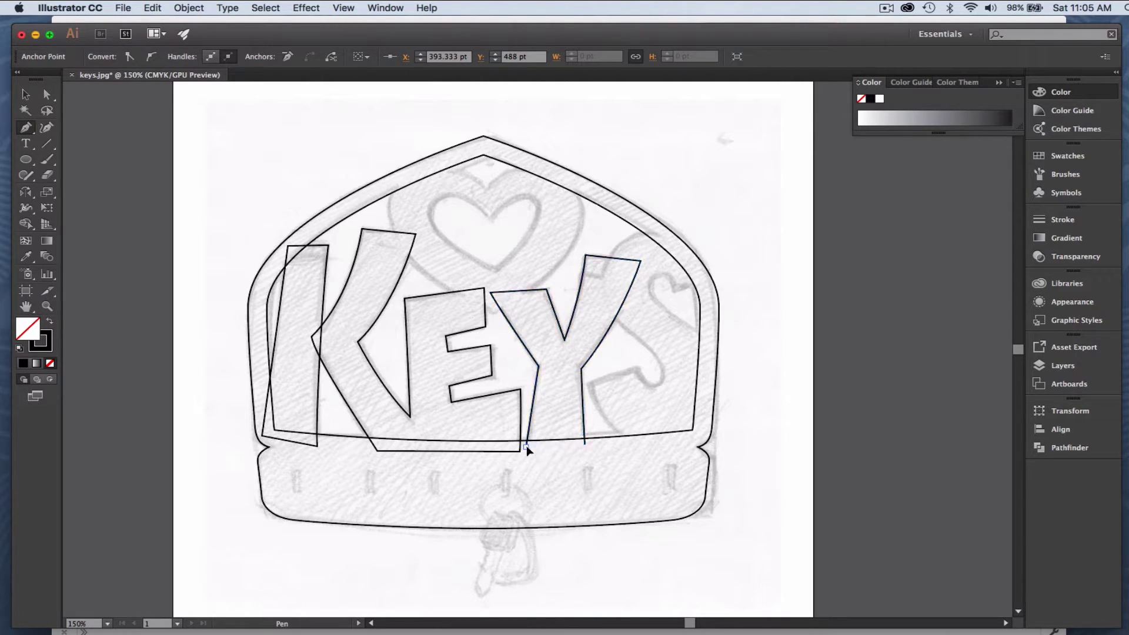
{"action": "left_click", "coordinate": [585, 444]}
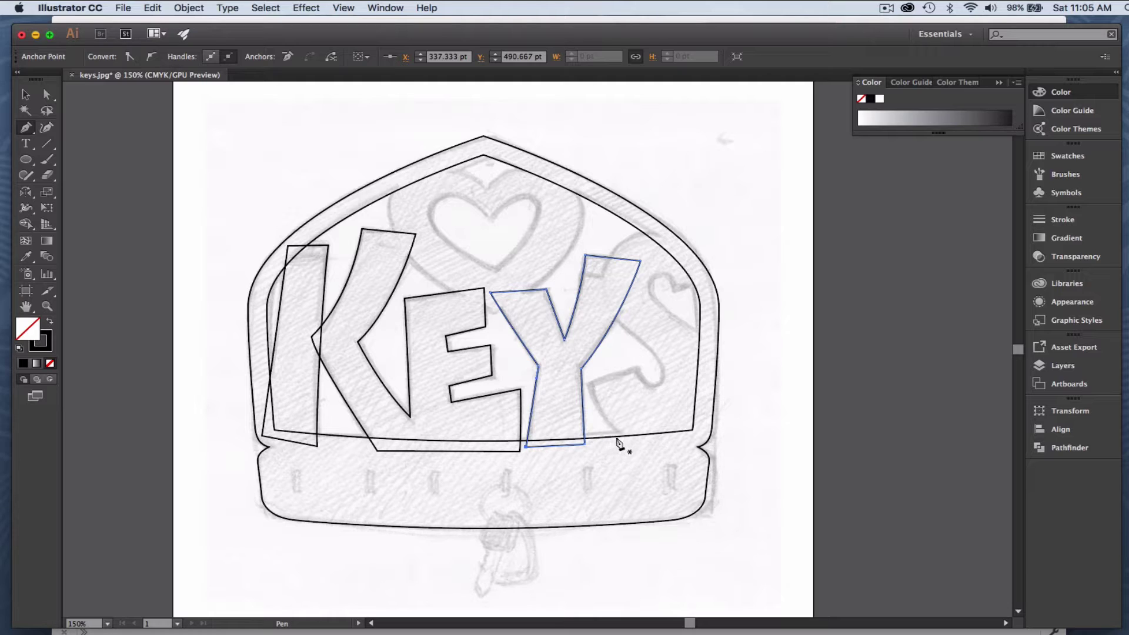
- Start a Pen path for the S, tracing its curved lower-left edge and a straight base that extends past the inner frame
{"action": "left_click", "coordinate": [589, 385]}
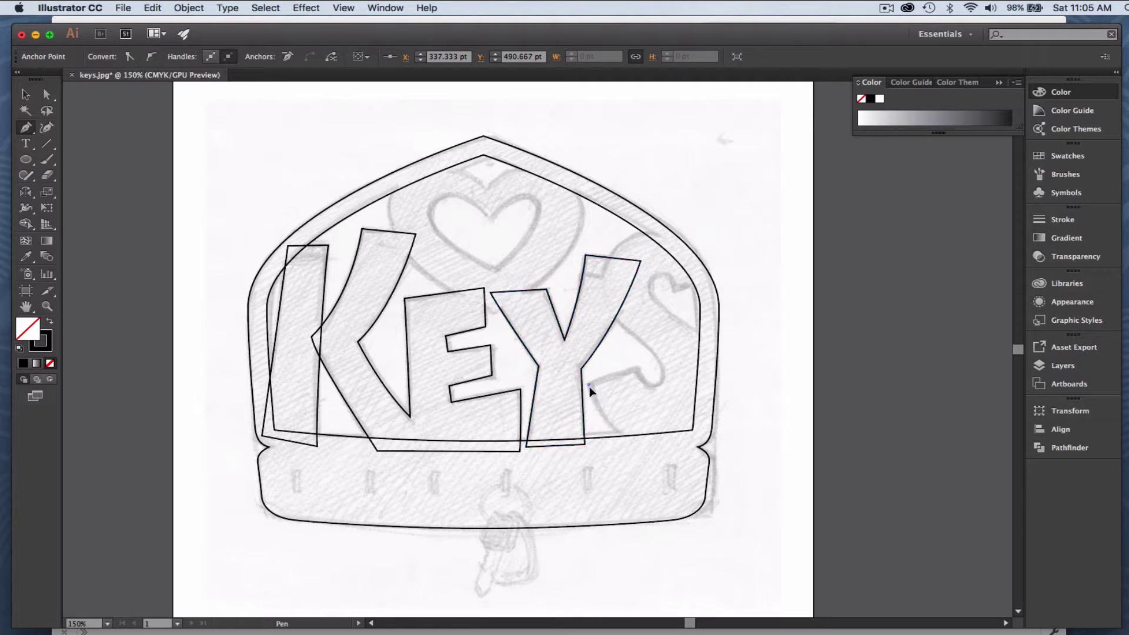
{"action": "left_click", "coordinate": [592, 398]}
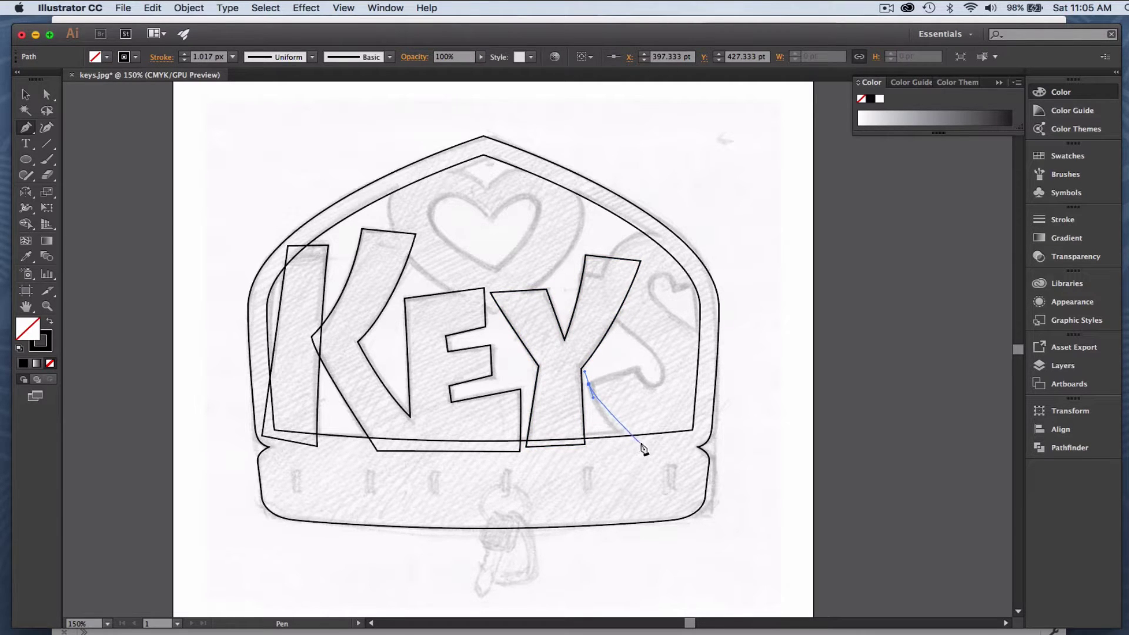
{"action": "left_click_drag", "start_coordinate": [637, 439], "coordinate": [671, 451]}
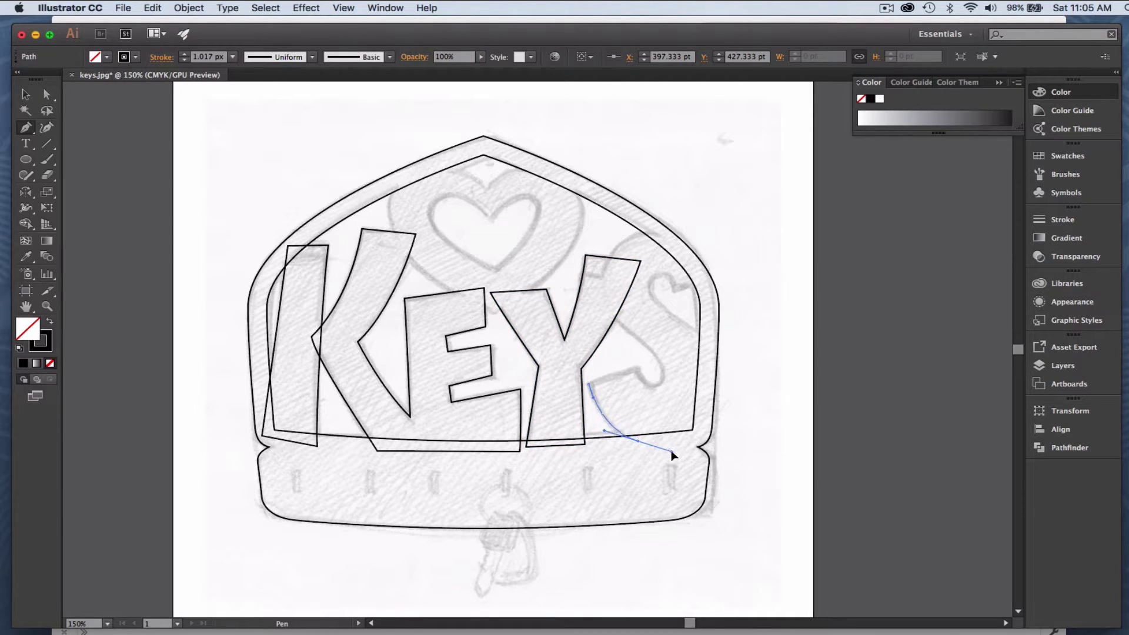
{"action": "left_click", "coordinate": [638, 441]}
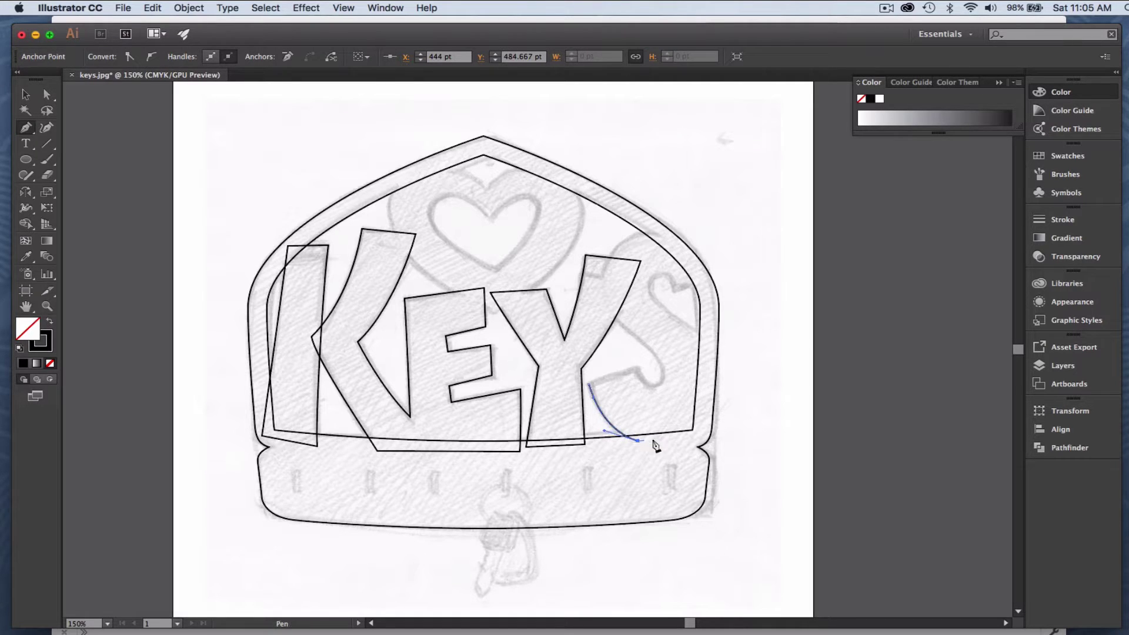
{"action": "left_click", "coordinate": [700, 437]}
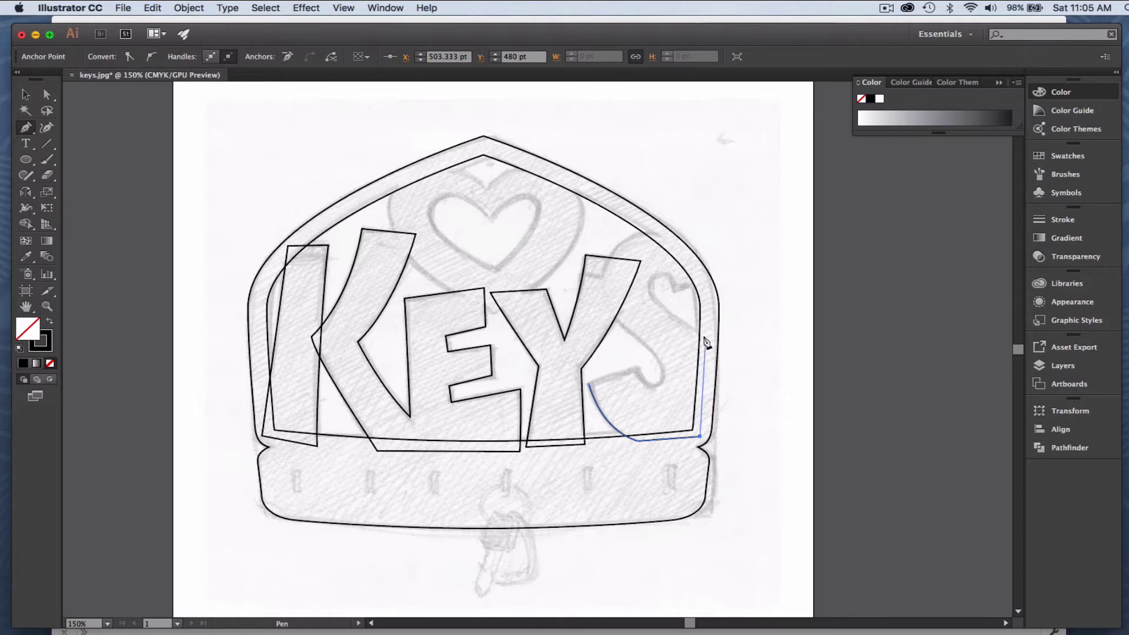
{"action": "left_click_drag", "start_coordinate": [706, 341], "coordinate": [689, 325]}
{"action": "key", "text": "super+z"}
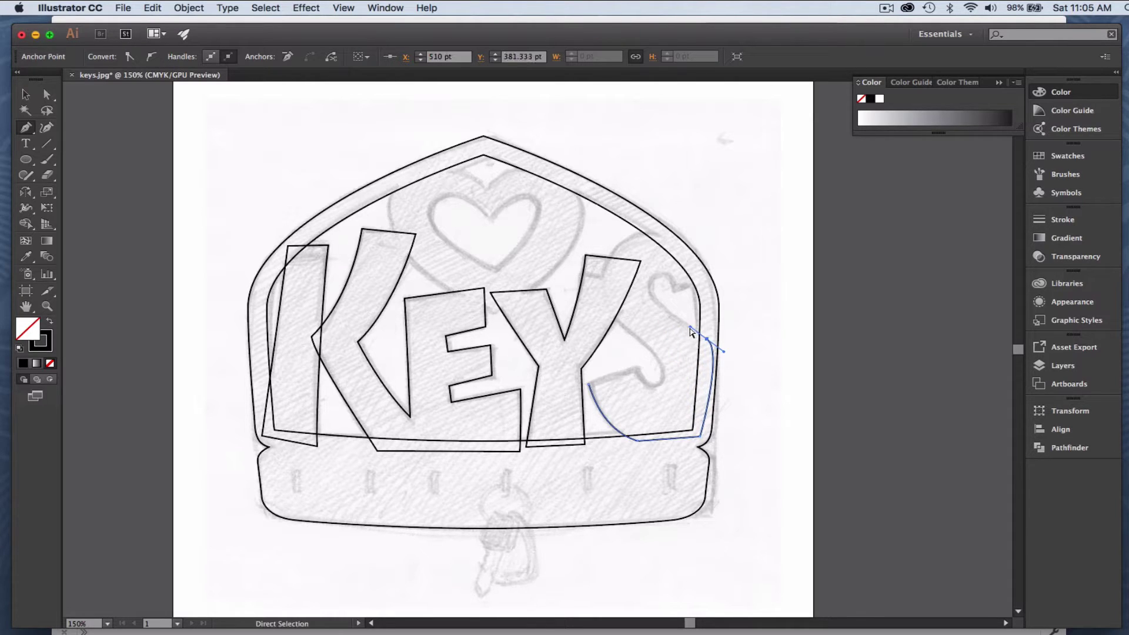
{"action": "key", "text": "alt"}
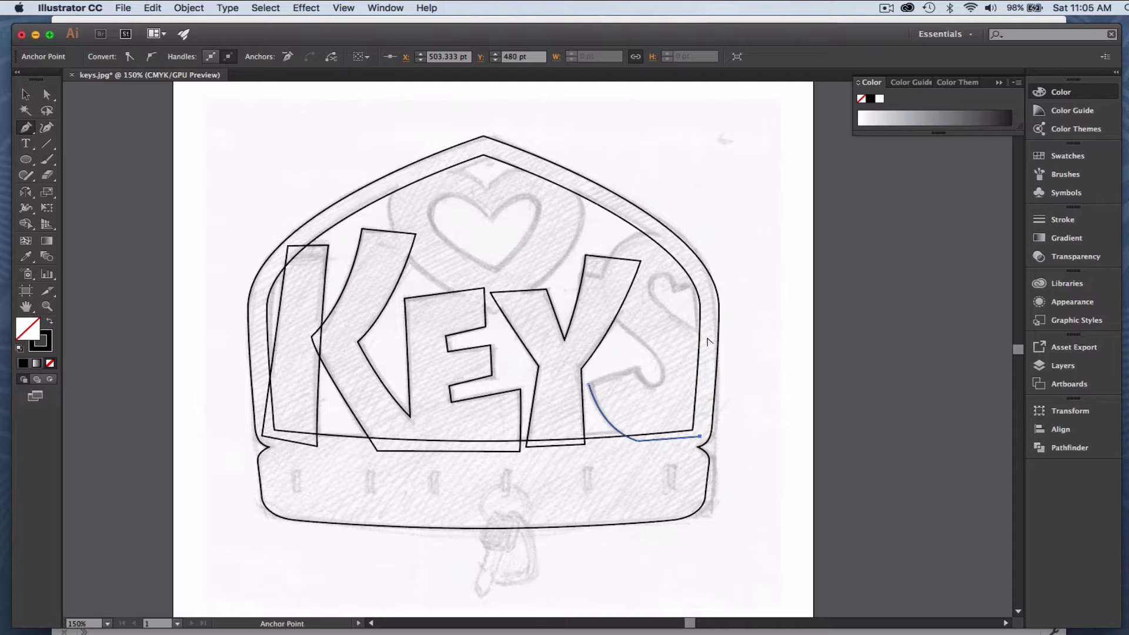
- Trace the S's straight right edge within the frame band and its curve to the heart-shaped opening, shortening the last anchor's outgoing handle
{"action": "left_click", "coordinate": [699, 438]}
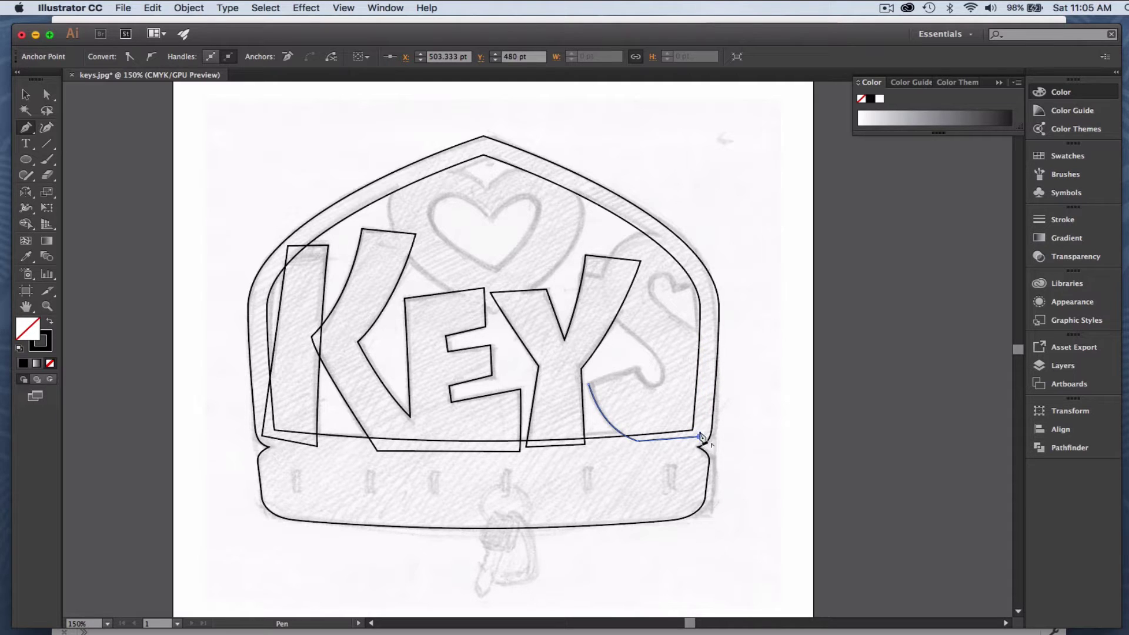
{"action": "left_click", "coordinate": [707, 339]}
{"action": "key", "text": "alt"}
{"action": "left_click_drag", "start_coordinate": [707, 341], "coordinate": [677, 319]}
{"action": "left_click_drag", "start_coordinate": [649, 287], "coordinate": [650, 270]}
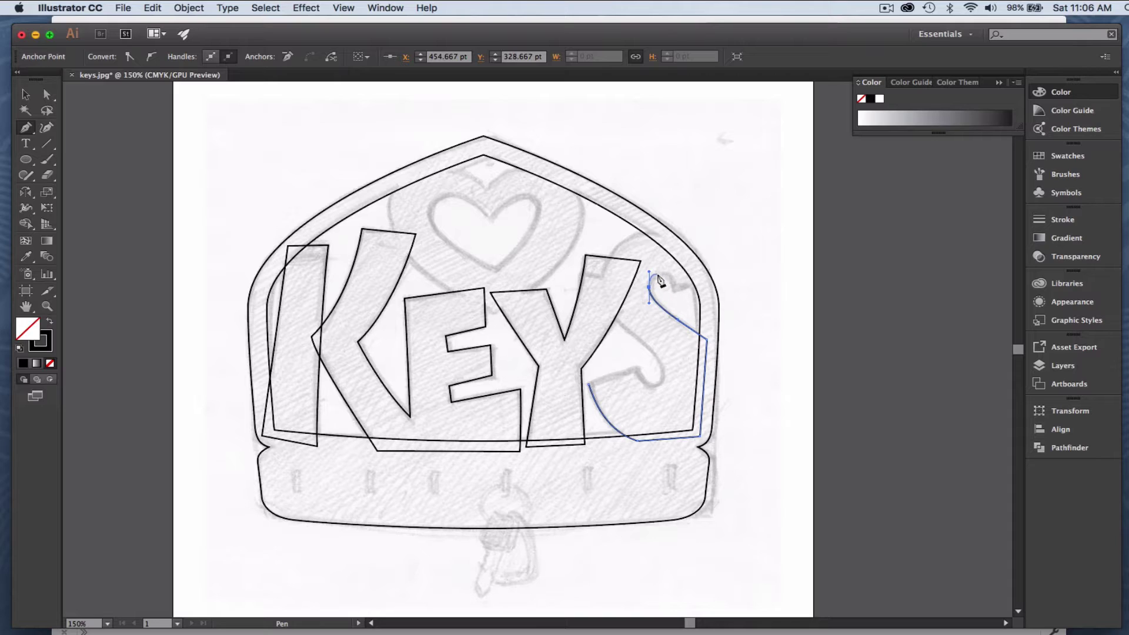
{"action": "key", "text": "super"}
{"action": "left_click", "coordinate": [649, 273], "text": "super"}
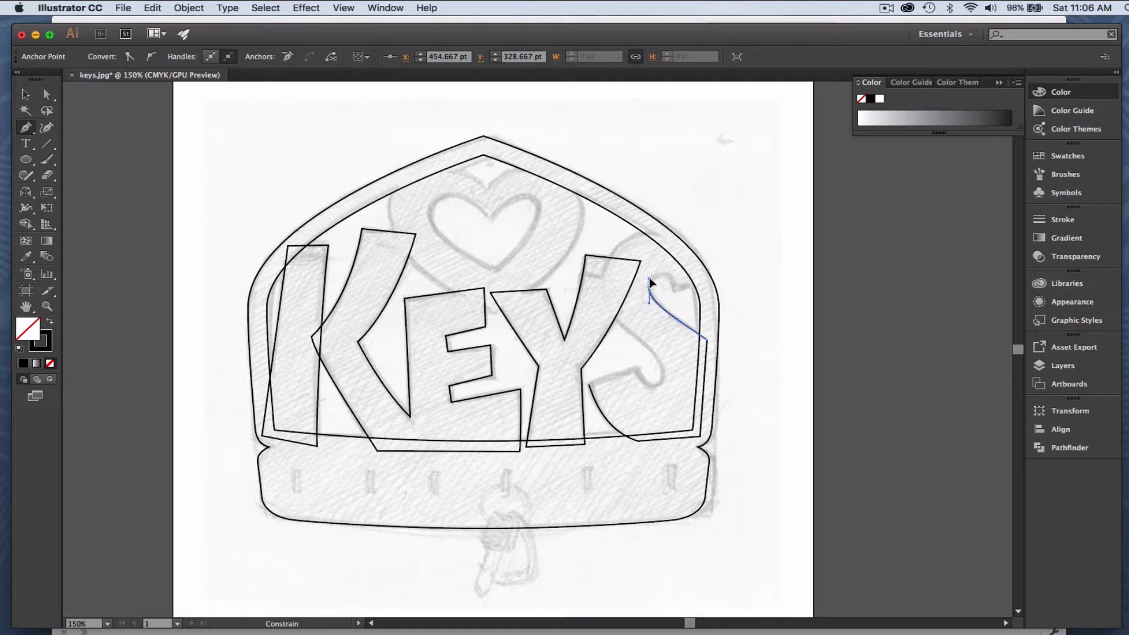
- Trace the small hook inside the S's upper opening, turn its end into a corner, and add a straight edge extending past the inner frame
{"action": "left_click", "coordinate": [649, 280]}
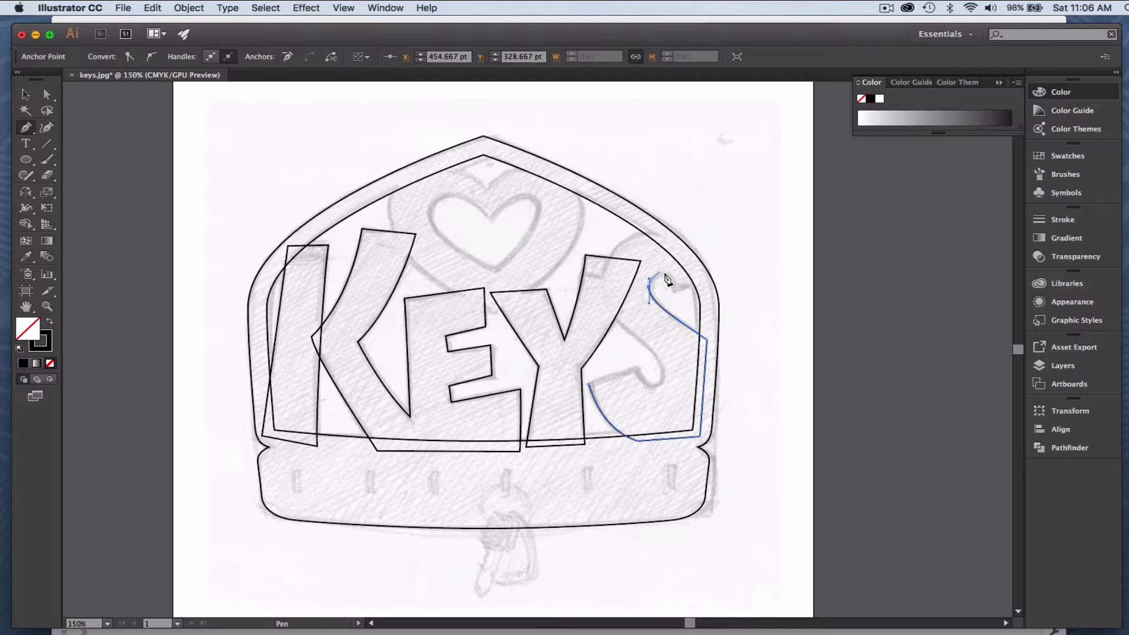
{"action": "left_click", "coordinate": [661, 272]}
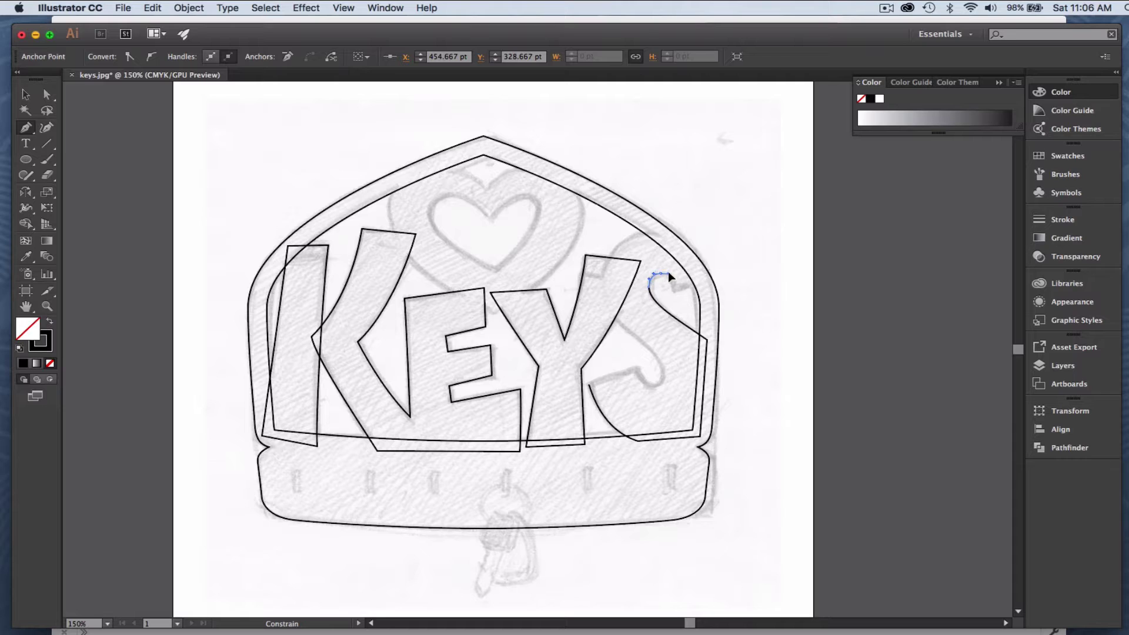
{"action": "left_click", "coordinate": [667, 272]}
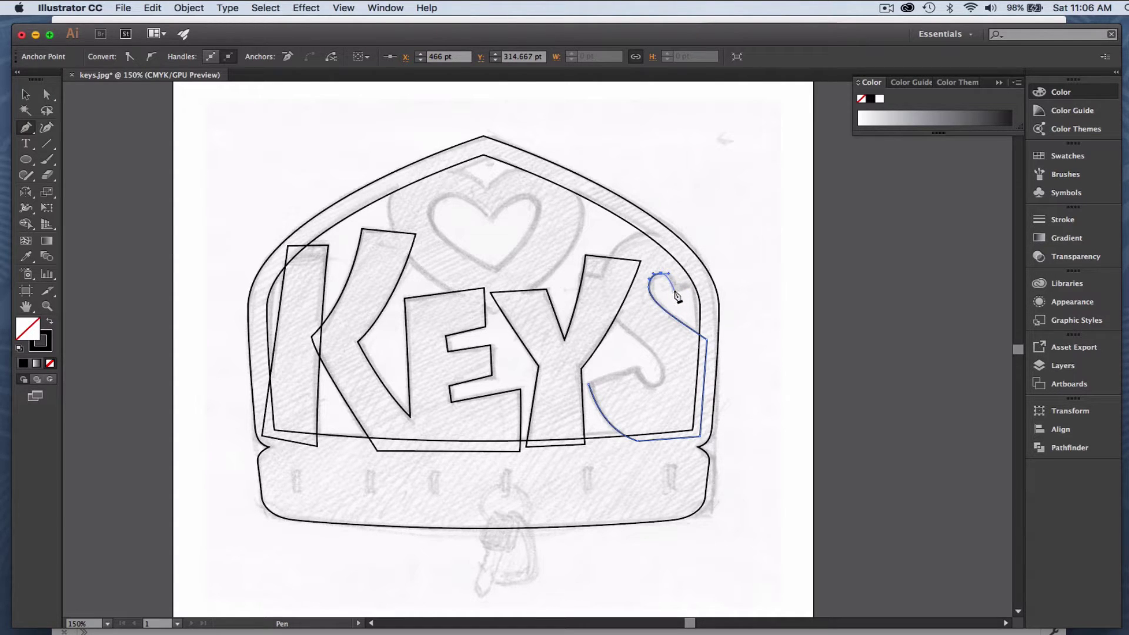
{"action": "left_click", "coordinate": [674, 290]}
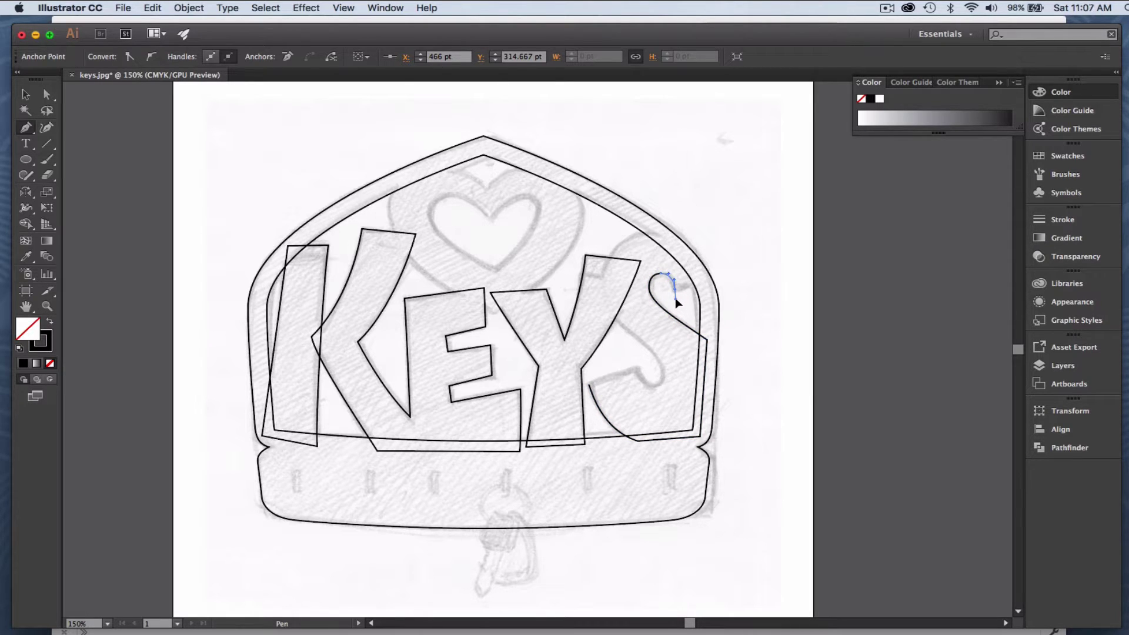
{"action": "left_click", "coordinate": [675, 293]}
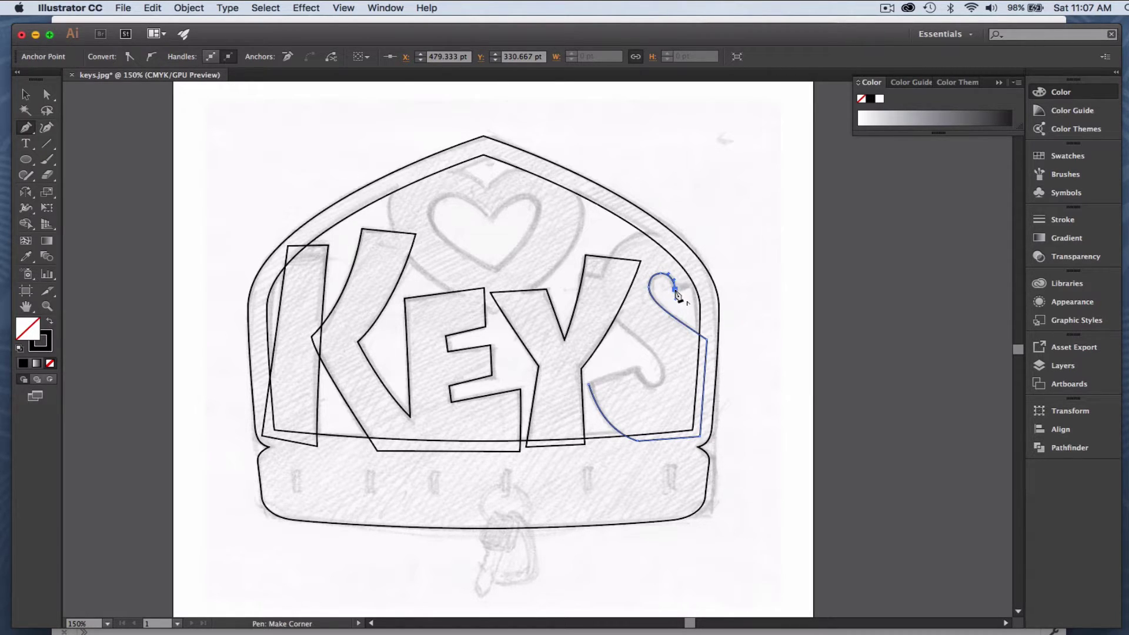
{"action": "left_click", "coordinate": [676, 291]}
{"action": "left_click", "coordinate": [703, 279]}
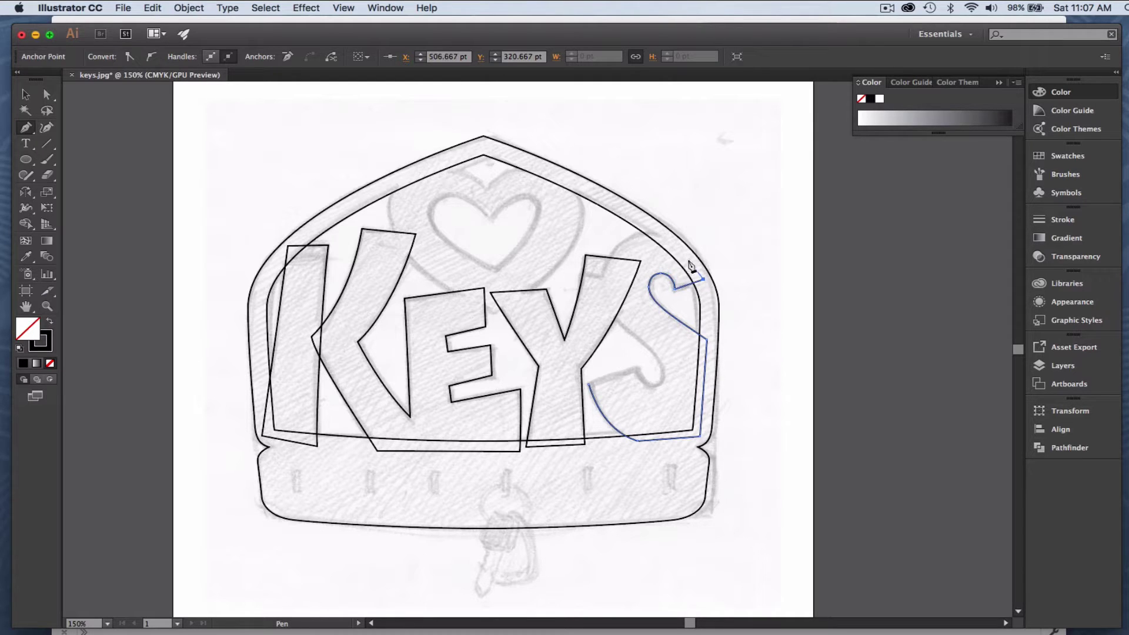
- Trace the S's straight upper-right edge within the frame band and its rounded top down to the left side, refining the top handle
{"action": "left_click", "coordinate": [665, 235]}
{"action": "left_click", "coordinate": [644, 234], "text": "super"}
{"action": "left_click", "coordinate": [641, 234]}
{"action": "left_click_drag", "start_coordinate": [601, 287], "coordinate": [594, 321]}
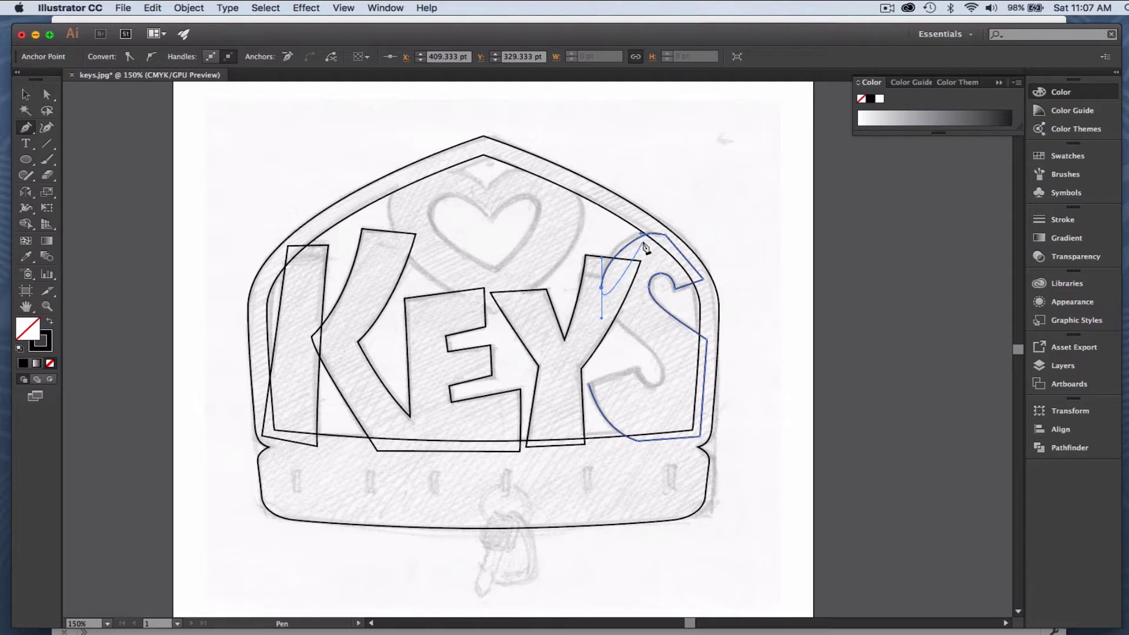
{"action": "key", "text": "super"}
{"action": "left_click", "coordinate": [630, 237], "text": "super"}
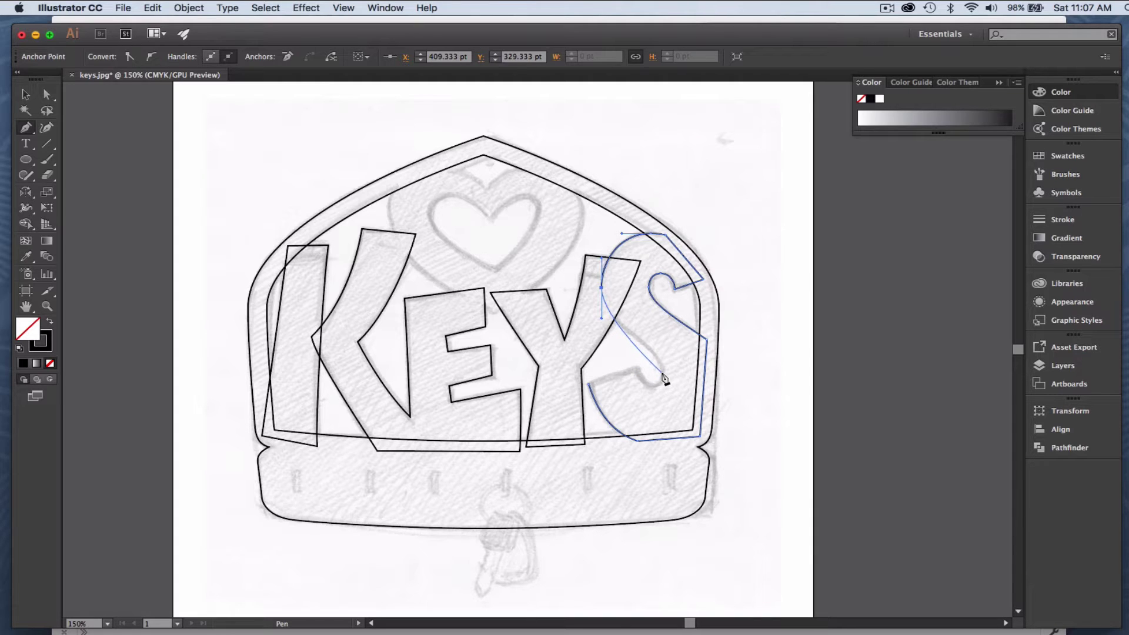
- Trace the S's left spine curve down to the lower hook, lengthening the upper anchor's handle and shortening the last anchor's outgoing handle
{"action": "left_click_drag", "start_coordinate": [661, 371], "coordinate": [656, 401]}
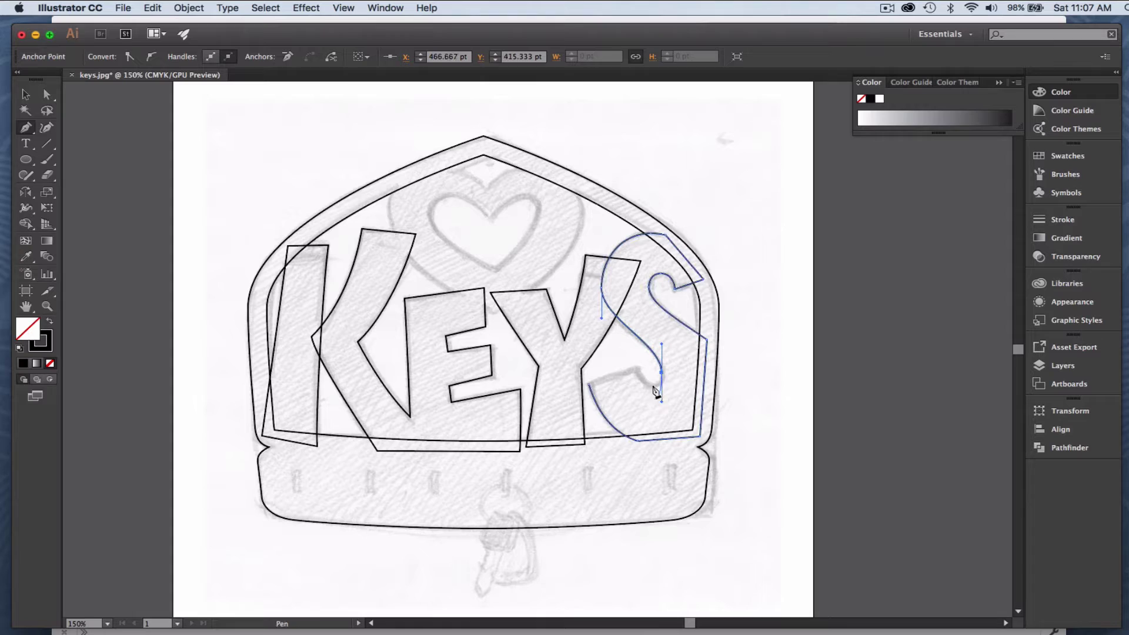
{"action": "left_click", "coordinate": [601, 322]}
{"action": "left_click", "coordinate": [601, 323]}
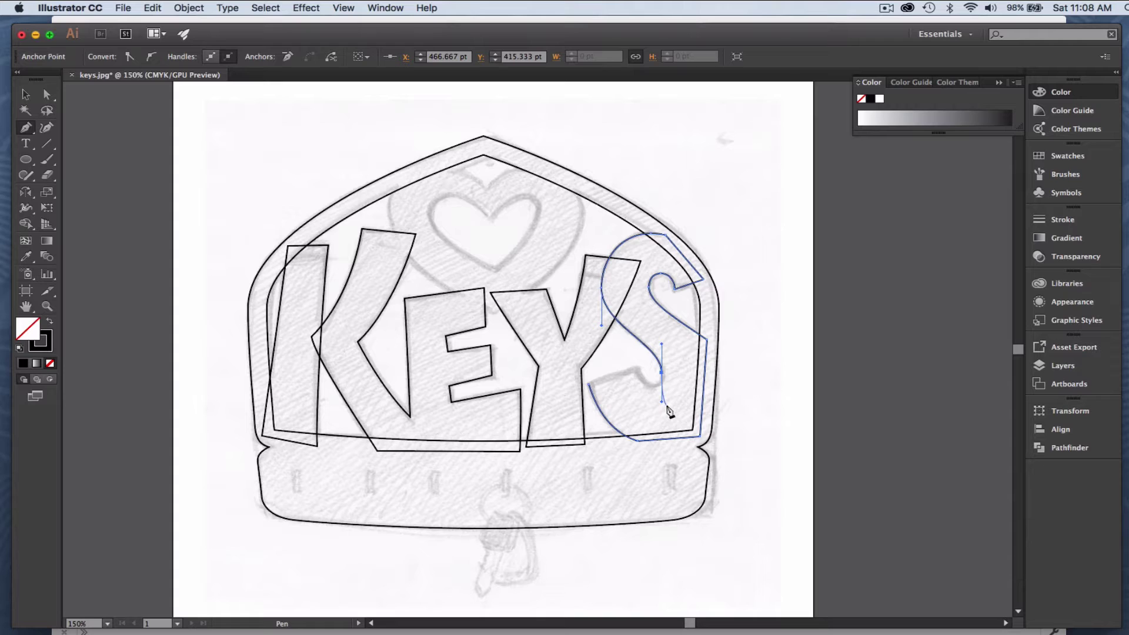
{"action": "key", "text": "super"}
{"action": "left_click_drag", "start_coordinate": [663, 405], "coordinate": [661, 382]}
- Trace the S's lower hook up to its pointed corner and close the path with a straight edge back to the starting anchor
{"action": "left_click", "coordinate": [653, 387], "text": "super"}
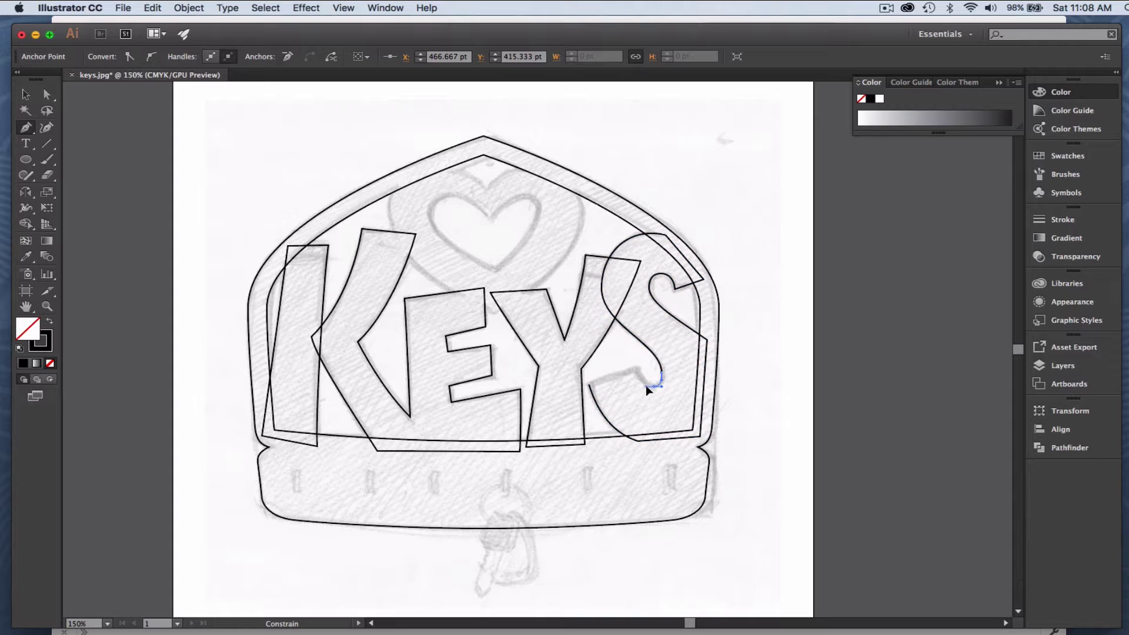
{"action": "left_click", "coordinate": [649, 387], "text": "super"}
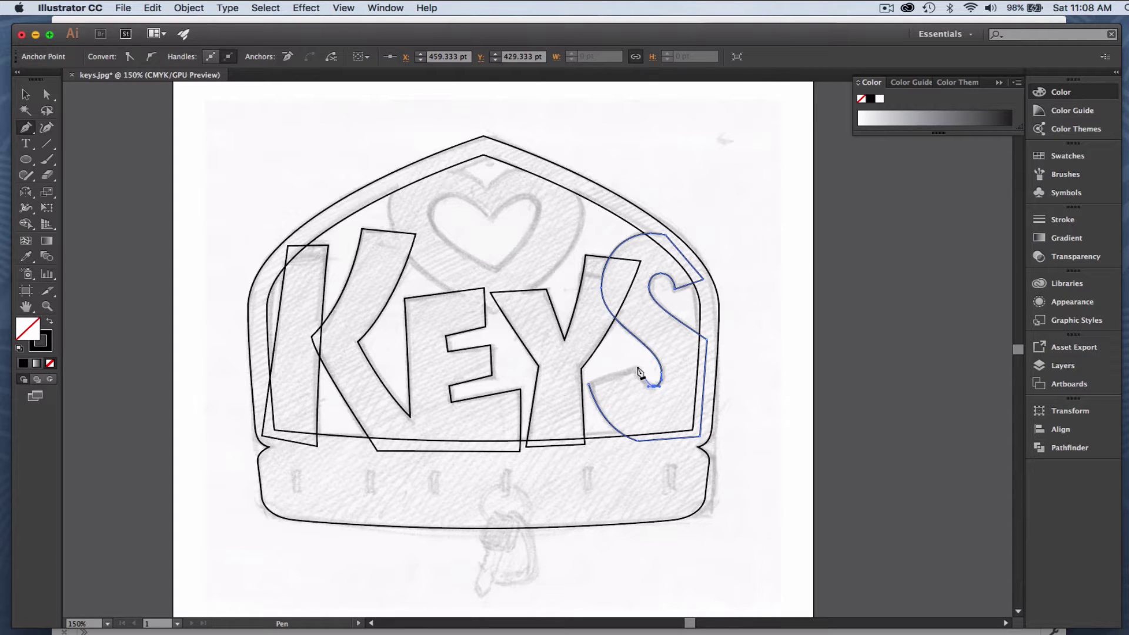
{"action": "left_click_drag", "start_coordinate": [638, 367], "coordinate": [634, 354]}
{"action": "left_click", "coordinate": [637, 366]}
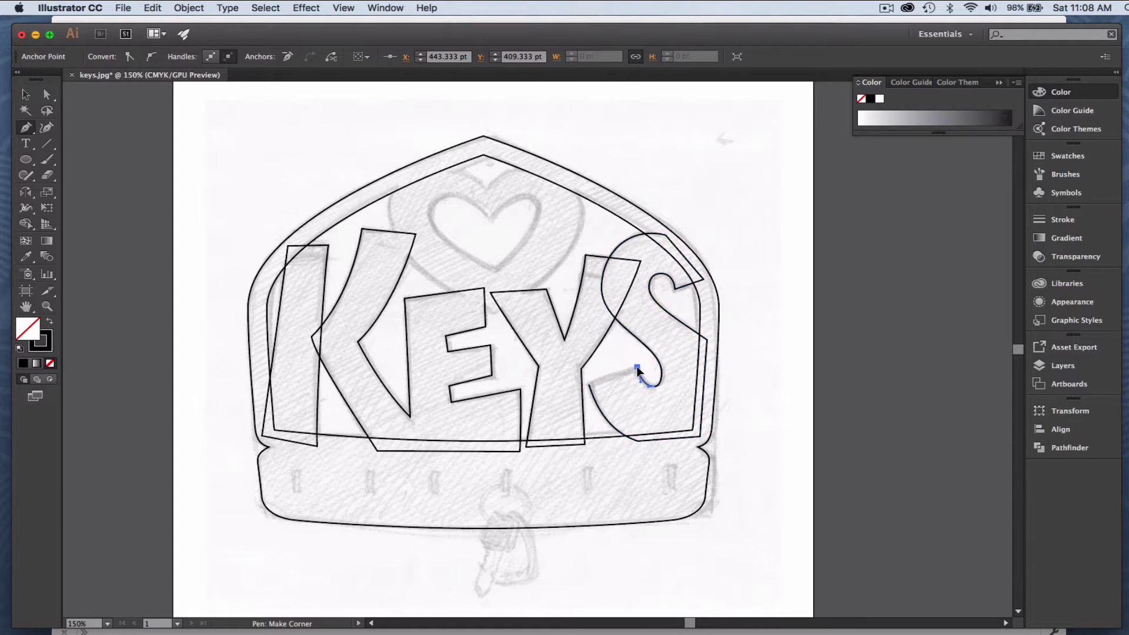
{"action": "left_click", "coordinate": [589, 386]}
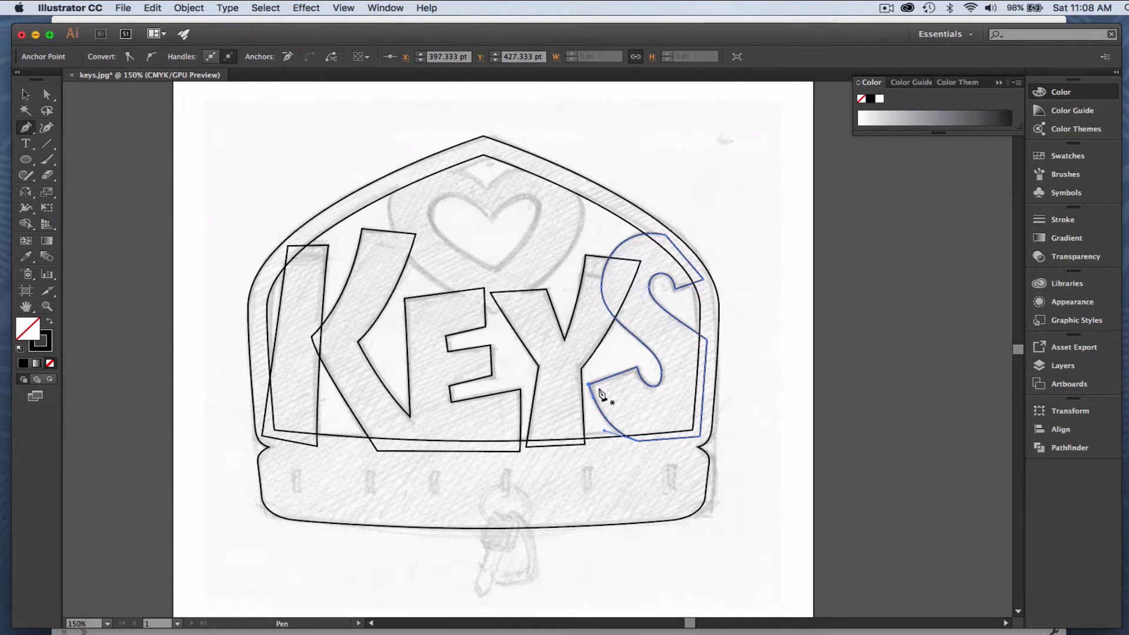
- Fine-tune the curve of the S's lower hook with Direct Selection and deselect the path
{"action": "left_click", "coordinate": [47, 94]}
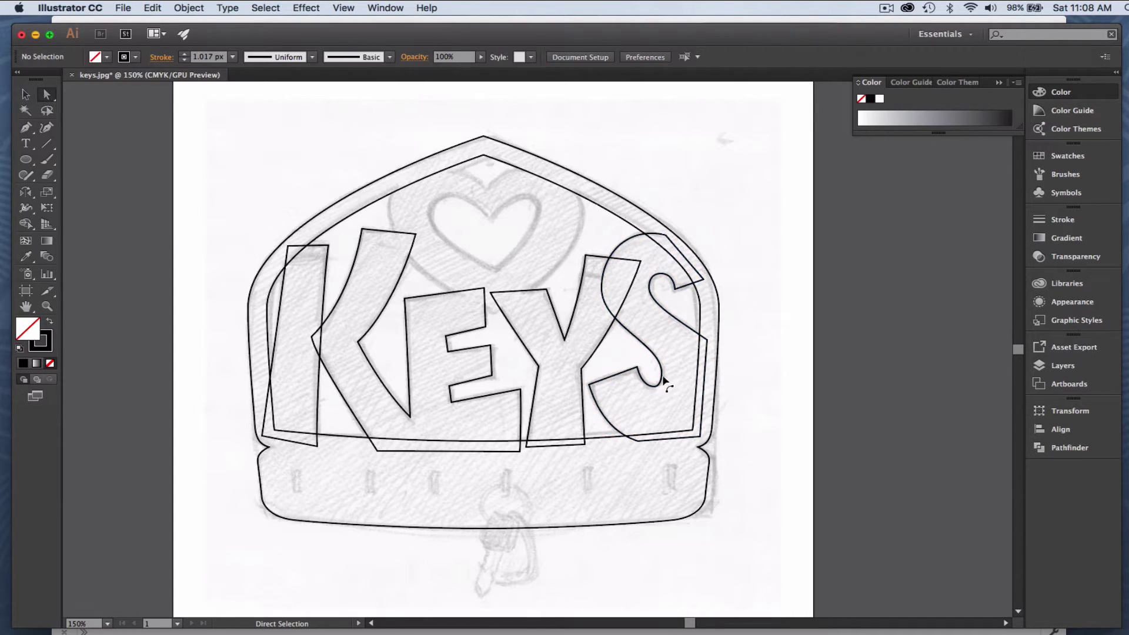
{"action": "left_click_drag", "start_coordinate": [662, 378], "coordinate": [663, 379]}
{"action": "left_click", "coordinate": [671, 398]}
- Start a Pen path for the outer heart at its top notch and trace the curve to the top of the left lobe
{"action": "left_click", "coordinate": [26, 128]}
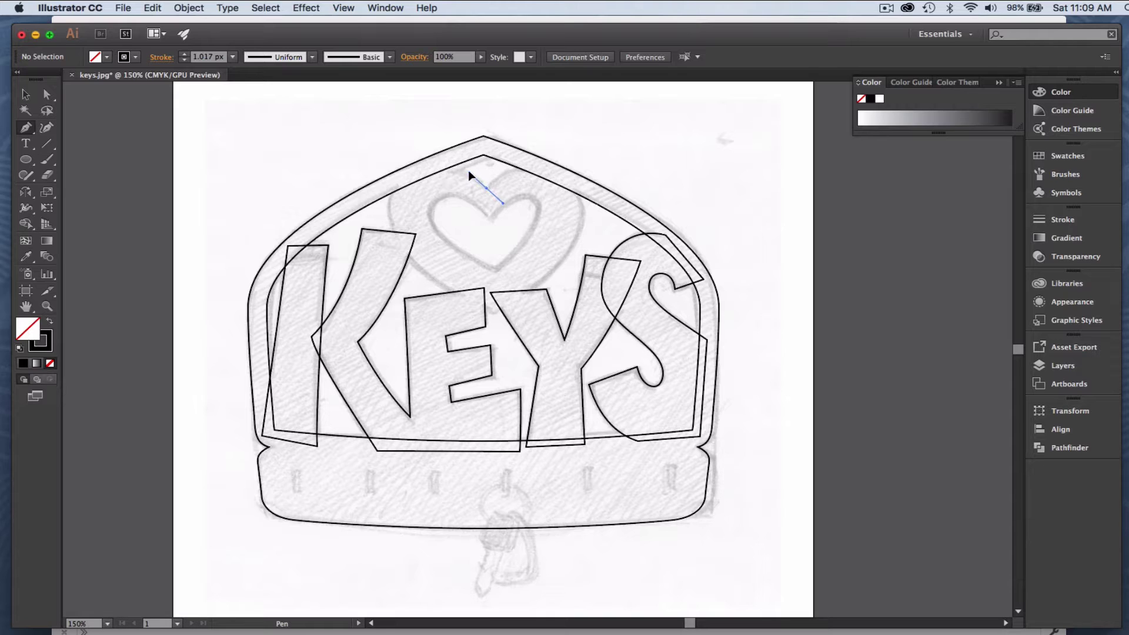
{"action": "left_click_drag", "start_coordinate": [468, 171], "coordinate": [468, 170]}
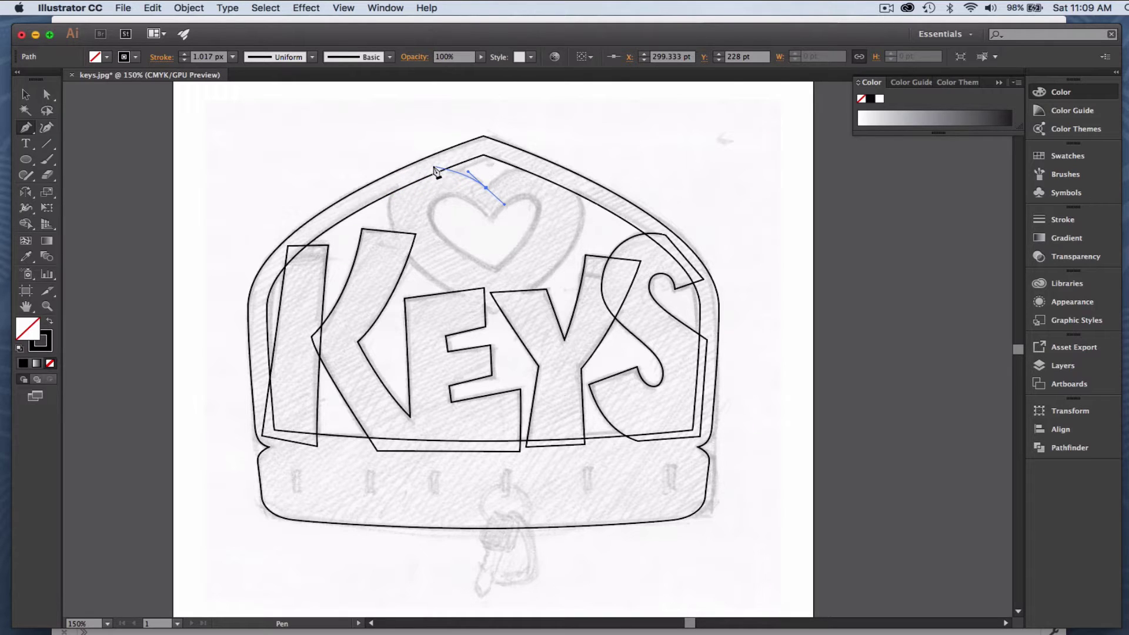
{"action": "left_click_drag", "start_coordinate": [435, 167], "coordinate": [415, 166]}
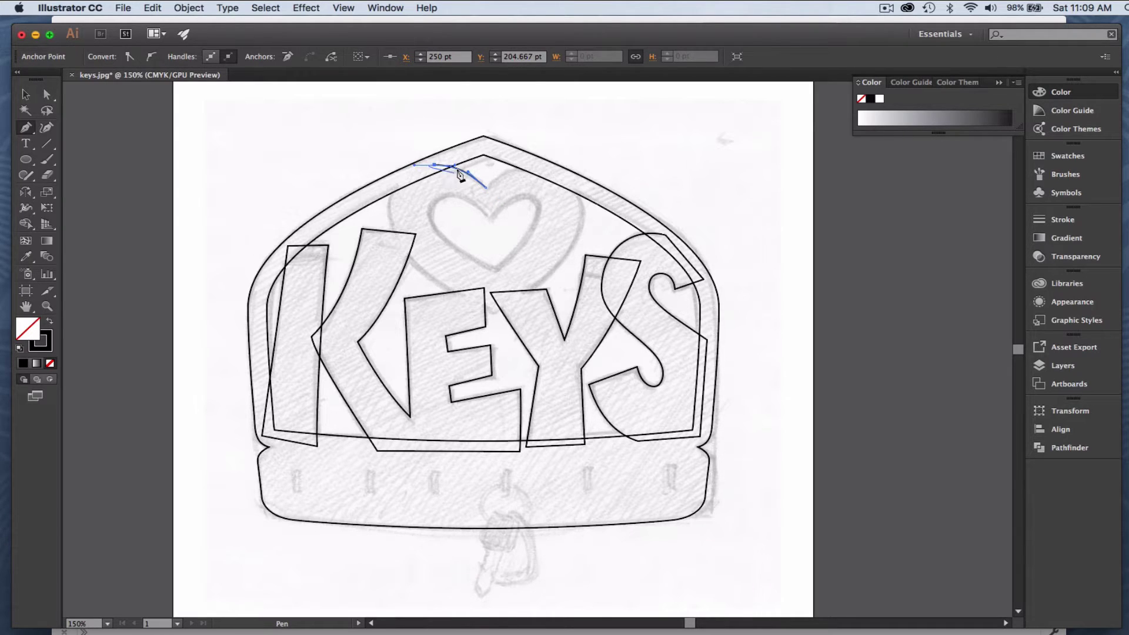
{"action": "left_click", "coordinate": [482, 187]}
{"action": "left_click_drag", "start_coordinate": [482, 187], "coordinate": [475, 182]}
- Trace the outer heart's left side down to its bottom tip and lengthen the side anchor's lower handle to follow the sketch
{"action": "left_click_drag", "start_coordinate": [389, 207], "coordinate": [382, 235]}
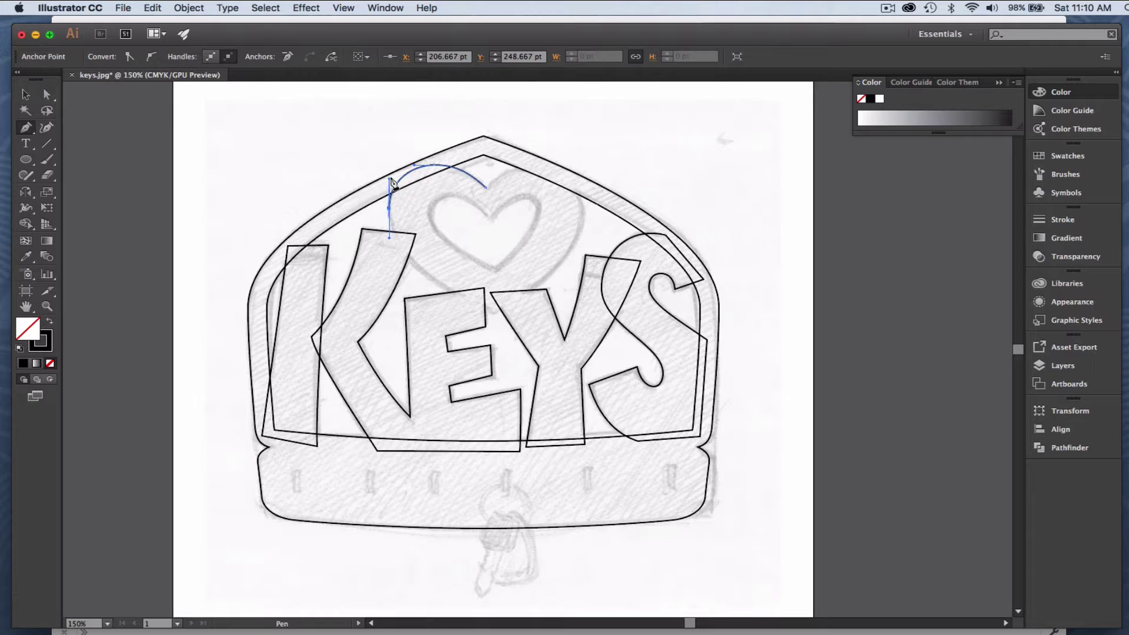
{"action": "left_click", "coordinate": [388, 208]}
{"action": "left_click", "coordinate": [497, 313]}
{"action": "left_click_drag", "start_coordinate": [503, 315], "coordinate": [558, 340]}
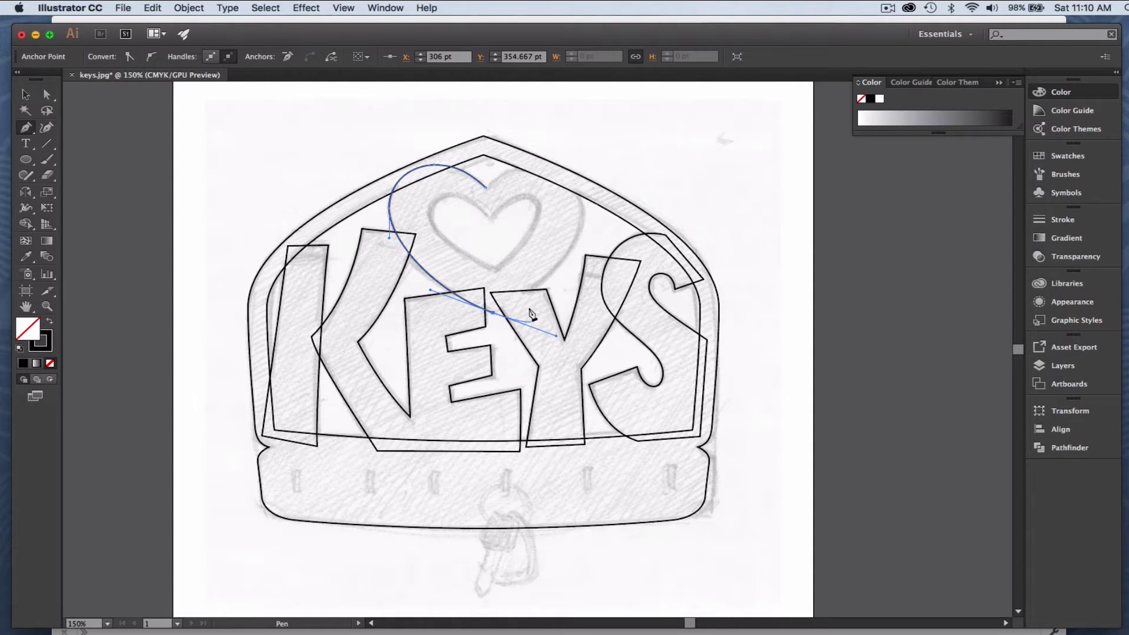
{"action": "key", "text": "super"}
{"action": "left_click", "coordinate": [389, 241]}
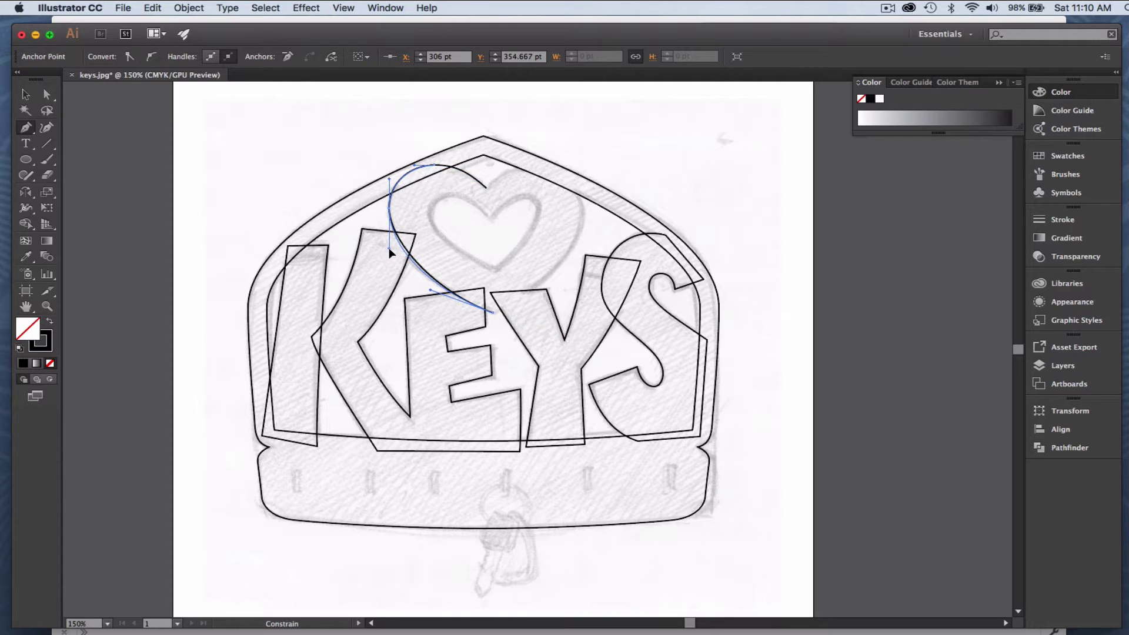
{"action": "left_click_drag", "start_coordinate": [389, 248], "coordinate": [389, 251]}
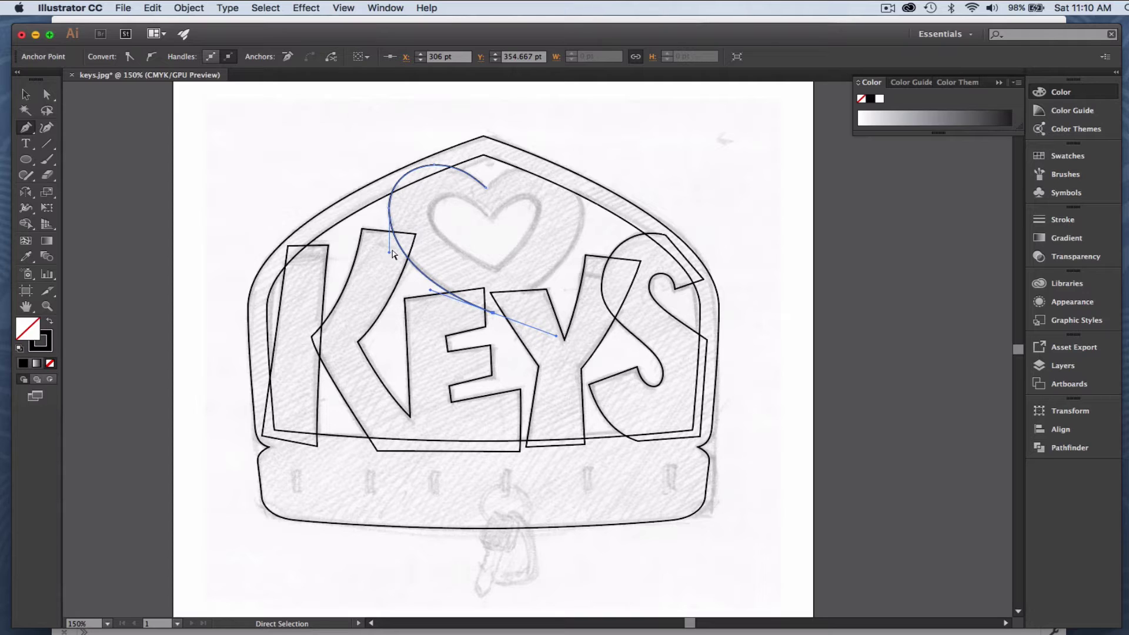
- Turn the outer heart's bottom tip into a corner, trace its right side and lobe, and close the path at the notch
{"action": "left_click", "coordinate": [494, 314]}
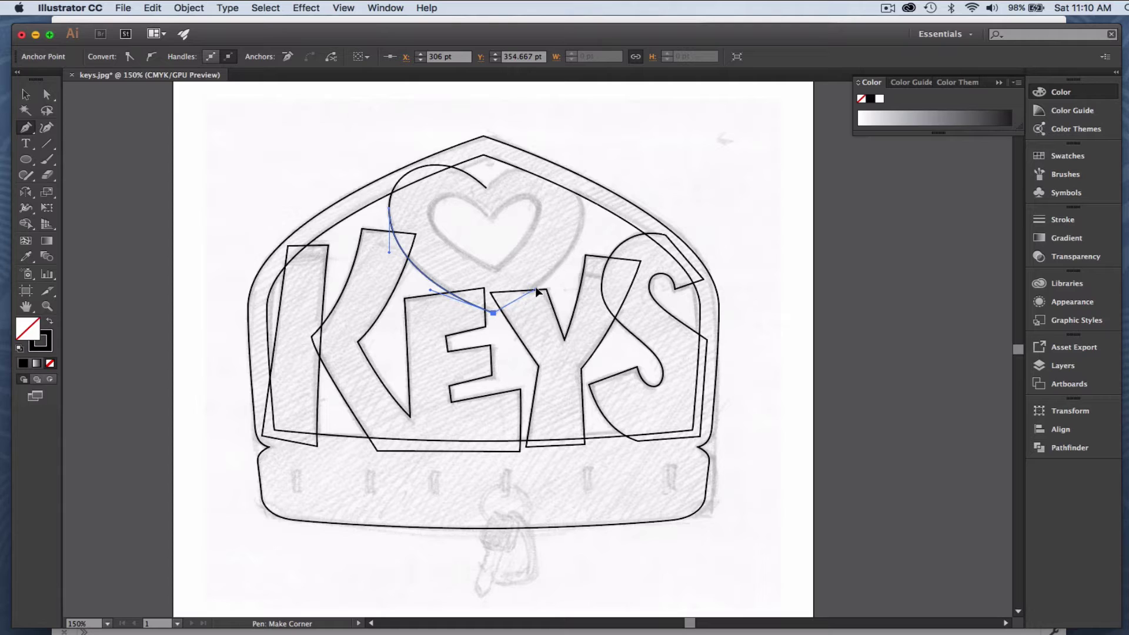
{"action": "left_click", "coordinate": [546, 288]}
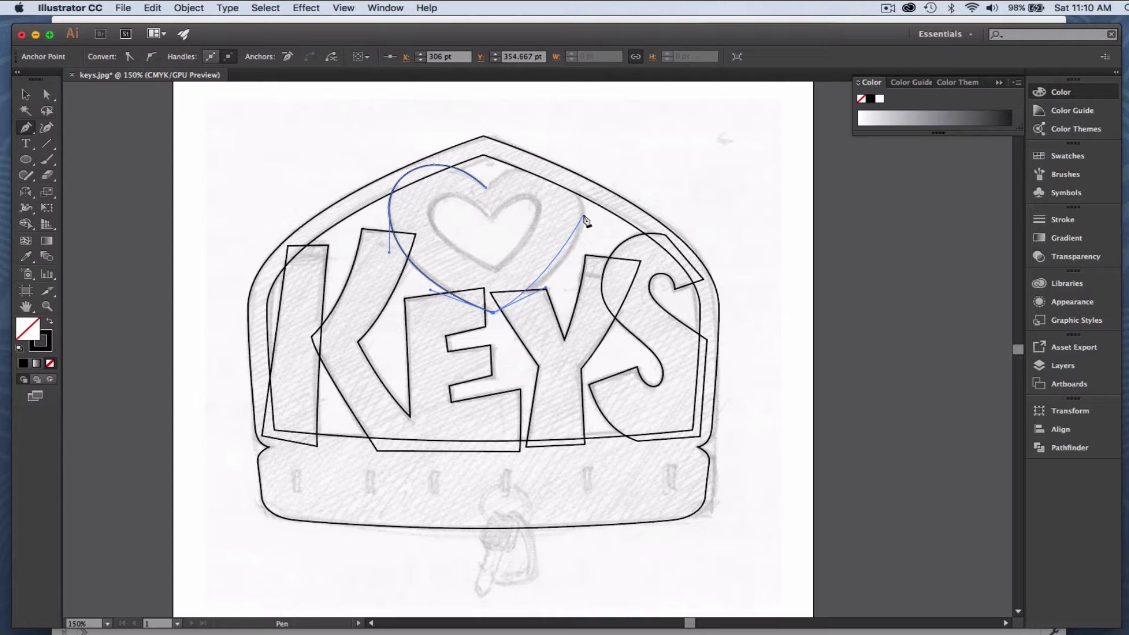
{"action": "left_click_drag", "start_coordinate": [583, 215], "coordinate": [580, 182]}
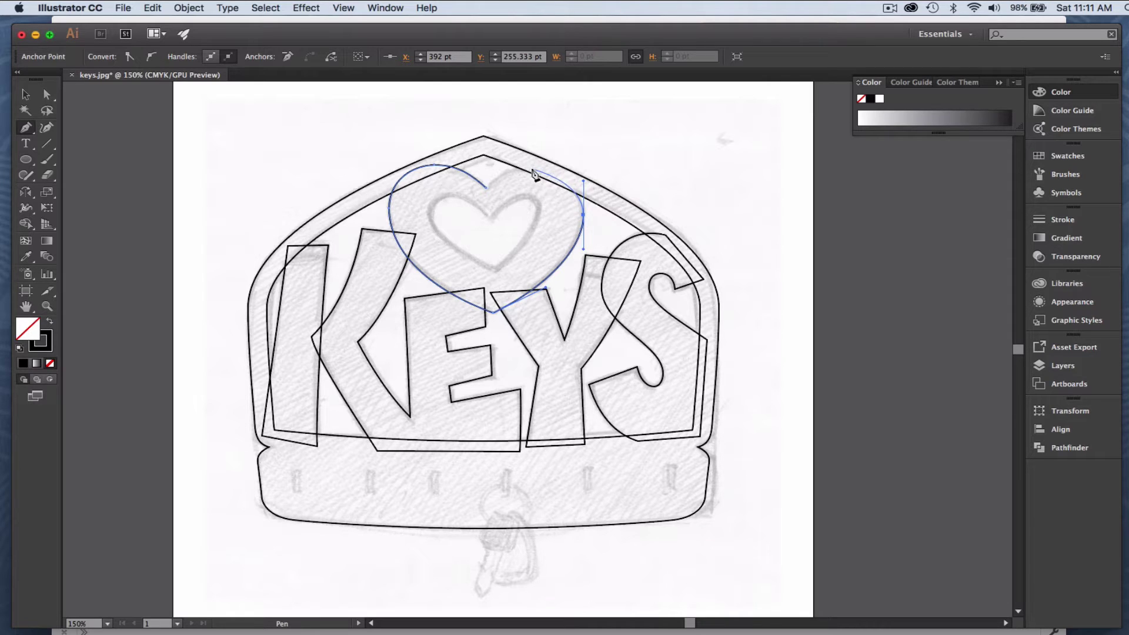
{"action": "left_click_drag", "start_coordinate": [533, 168], "coordinate": [511, 167]}
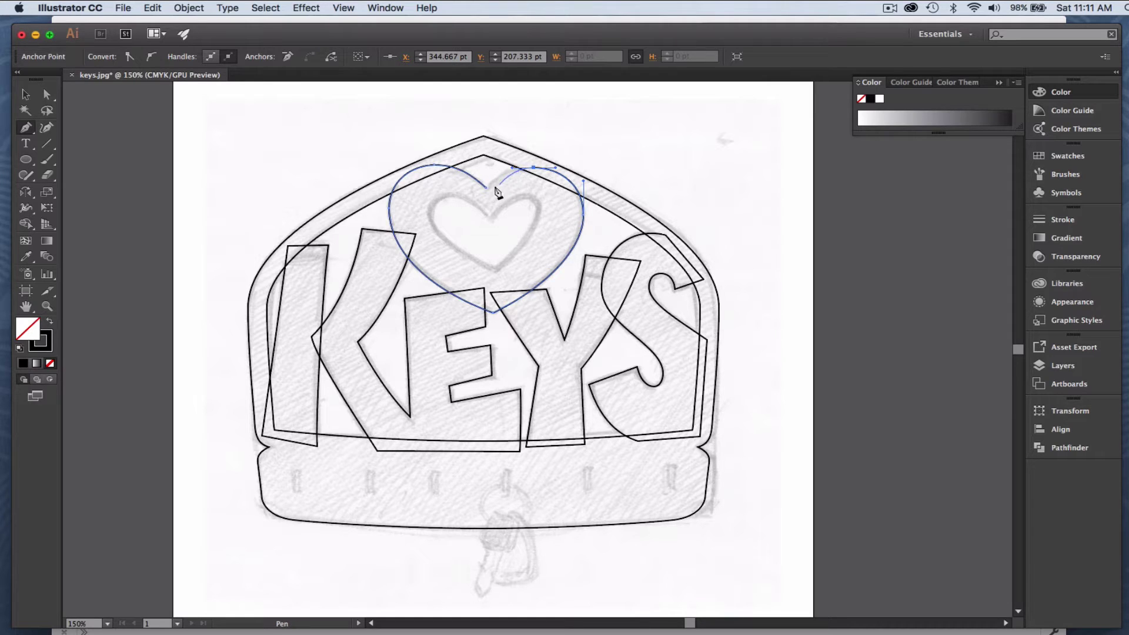
{"action": "left_click", "coordinate": [486, 188]}
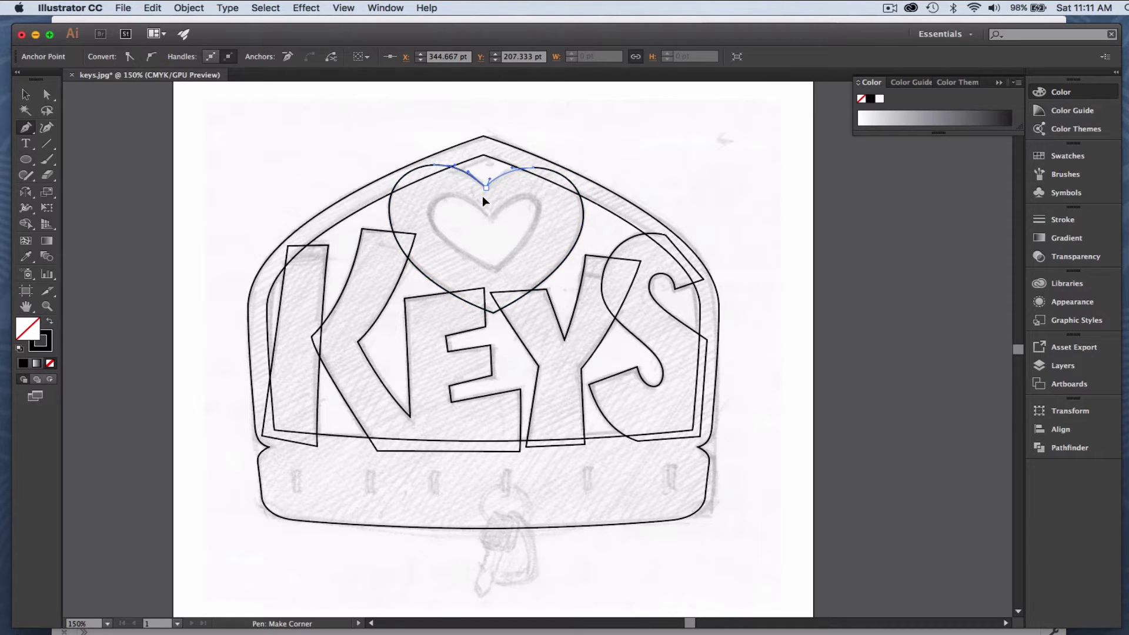
{"action": "left_click", "coordinate": [474, 195]}
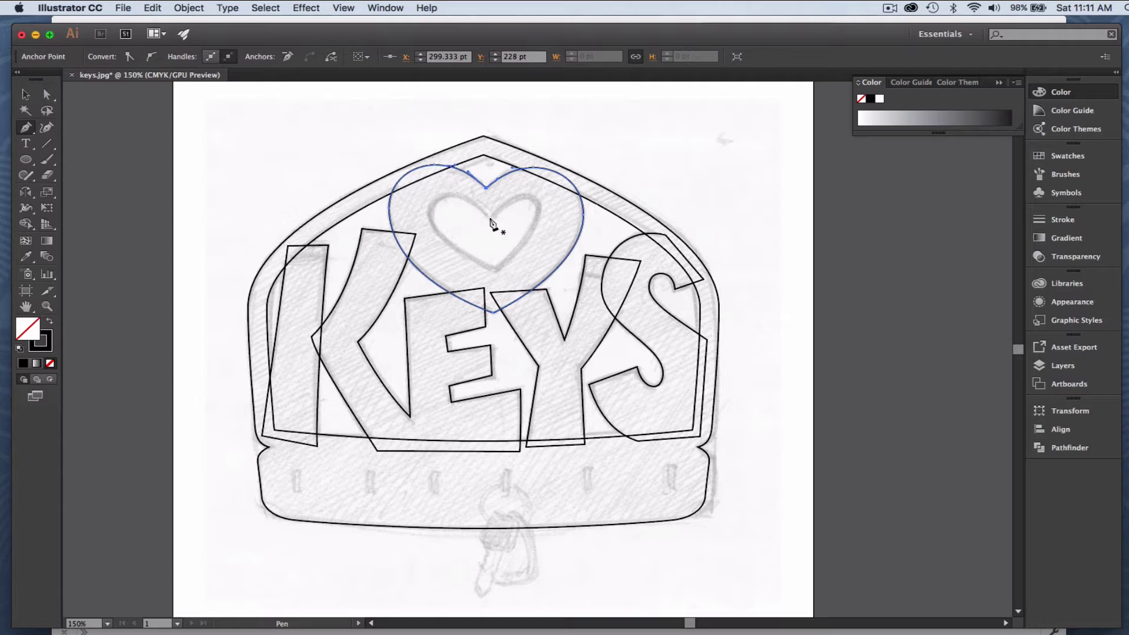
- Start a Pen path for the inner heart at its notch and trace its left lobe to the leftmost edge
{"action": "left_click_drag", "start_coordinate": [490, 219], "coordinate": [475, 200]}
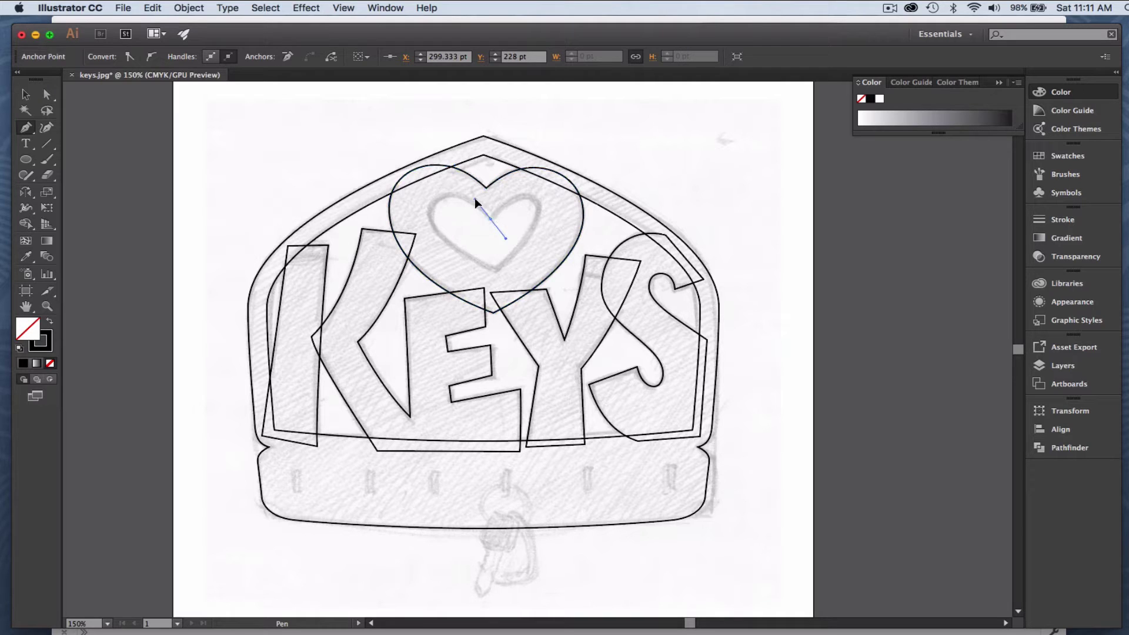
{"action": "left_click", "coordinate": [451, 195]}
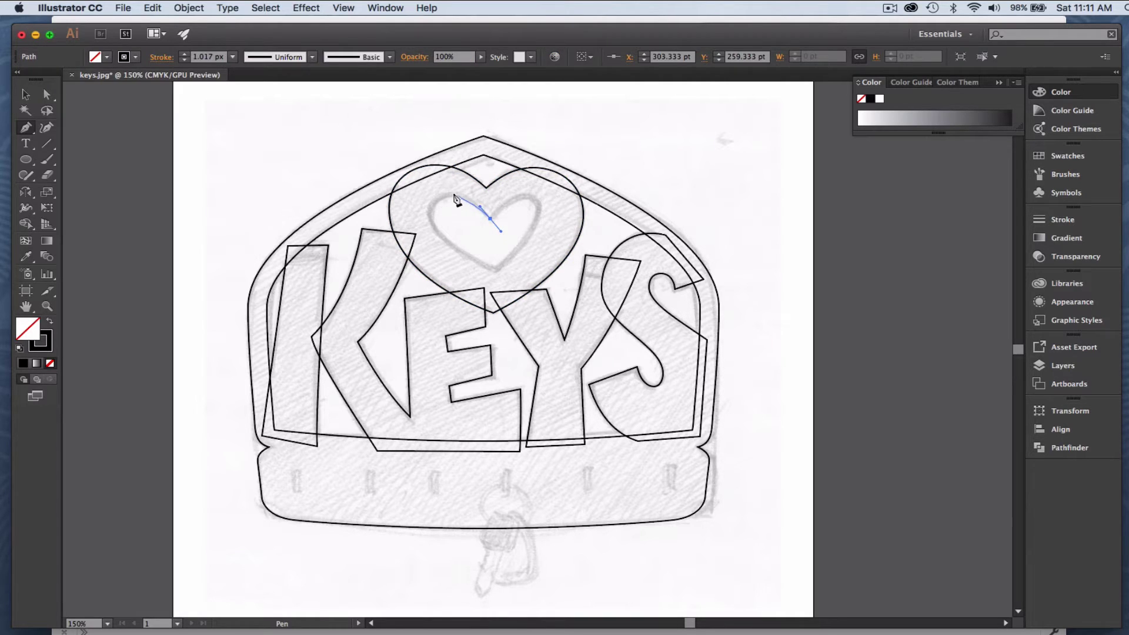
{"action": "left_click_drag", "start_coordinate": [452, 196], "coordinate": [430, 225]}
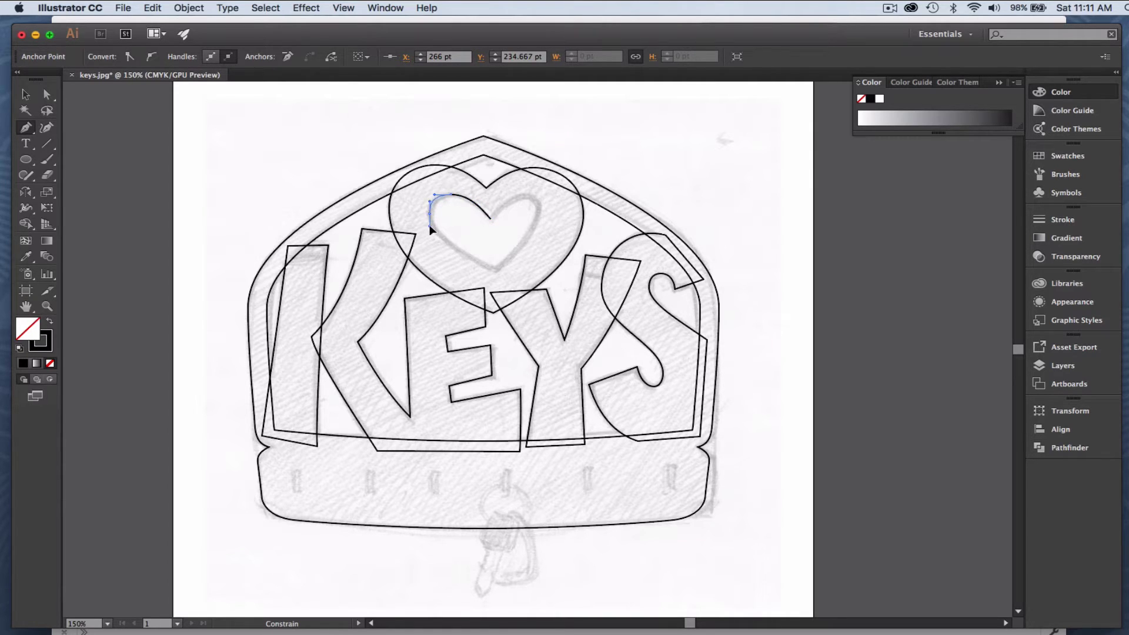
{"action": "left_click_drag", "start_coordinate": [430, 223], "coordinate": [434, 216]}
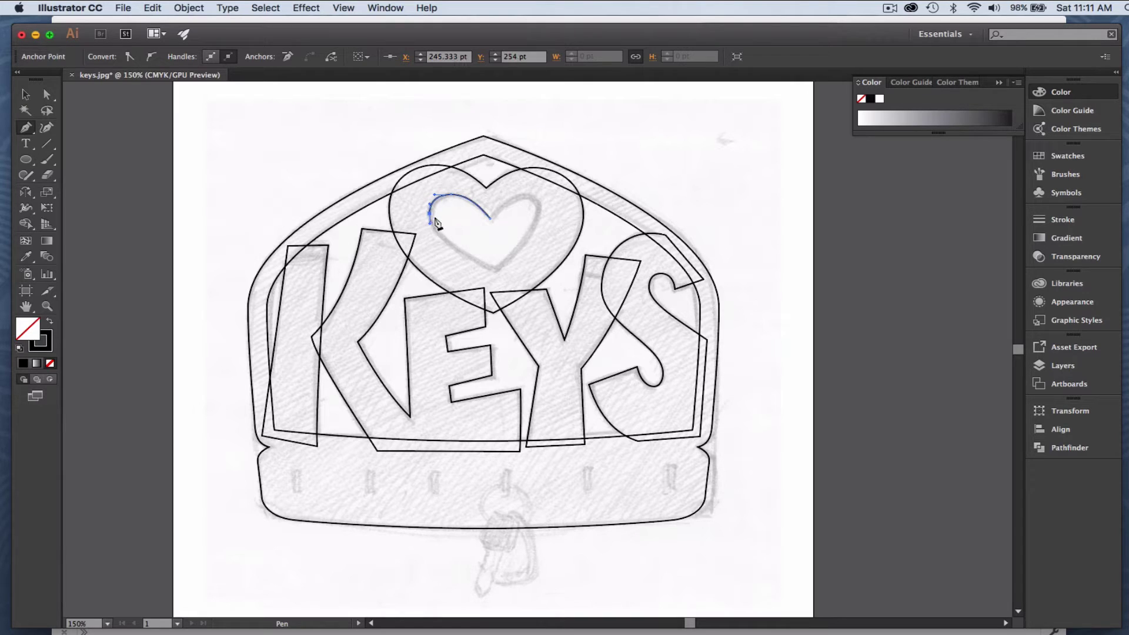
- Trace the inner heart's left side down to its bottom tip, lengthening the side anchor's lower handle
{"action": "key", "text": "super"}
{"action": "key", "text": "super"}
{"action": "left_click", "coordinate": [431, 231], "text": "super"}
{"action": "left_click", "coordinate": [430, 242]}
{"action": "left_click_drag", "start_coordinate": [493, 271], "coordinate": [518, 284]}
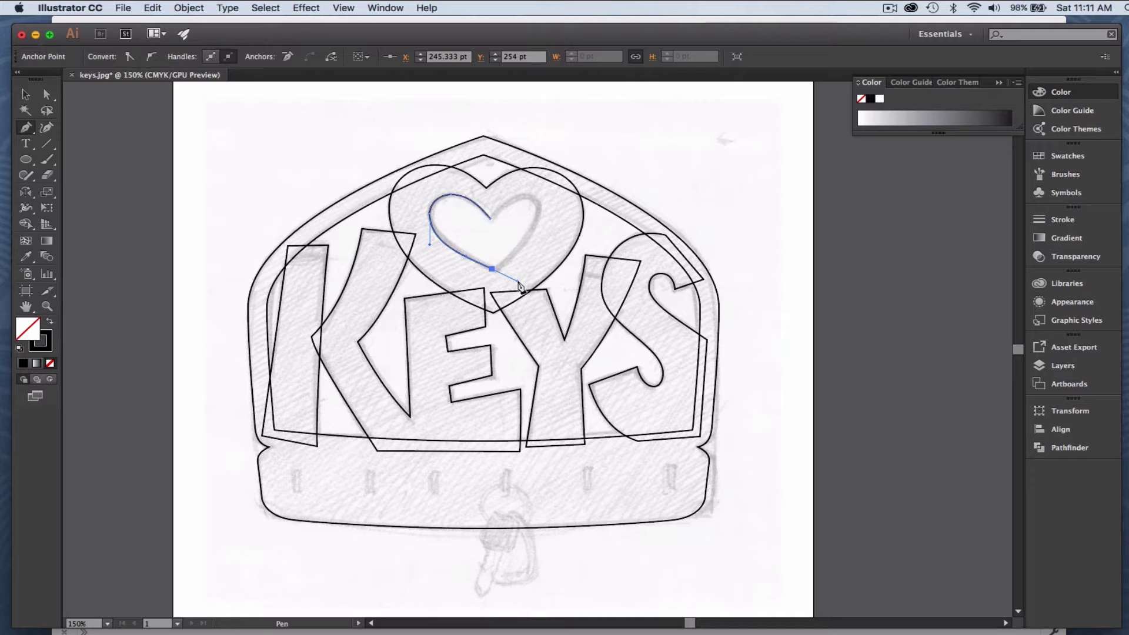
- Turn the inner heart's bottom tip into a corner and angle its outgoing handle up along the right side
{"action": "left_click", "coordinate": [491, 269], "text": "alt"}
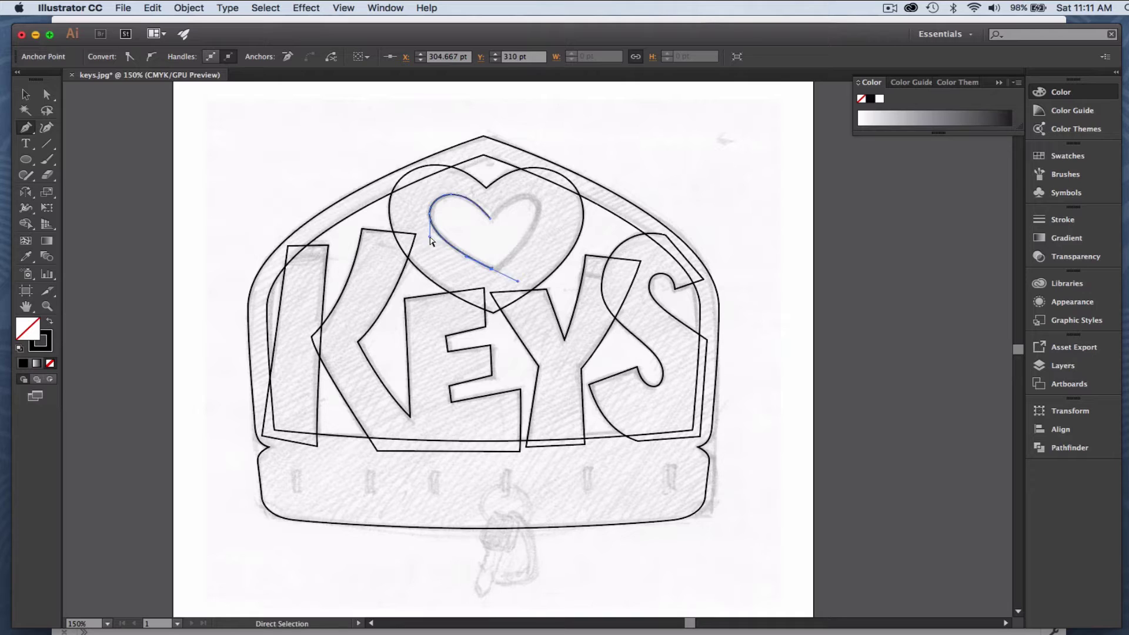
{"action": "key", "text": "super+z"}
{"action": "left_click", "coordinate": [493, 269], "text": "alt"}
{"action": "left_click_drag", "start_coordinate": [517, 252], "coordinate": [516, 251]}
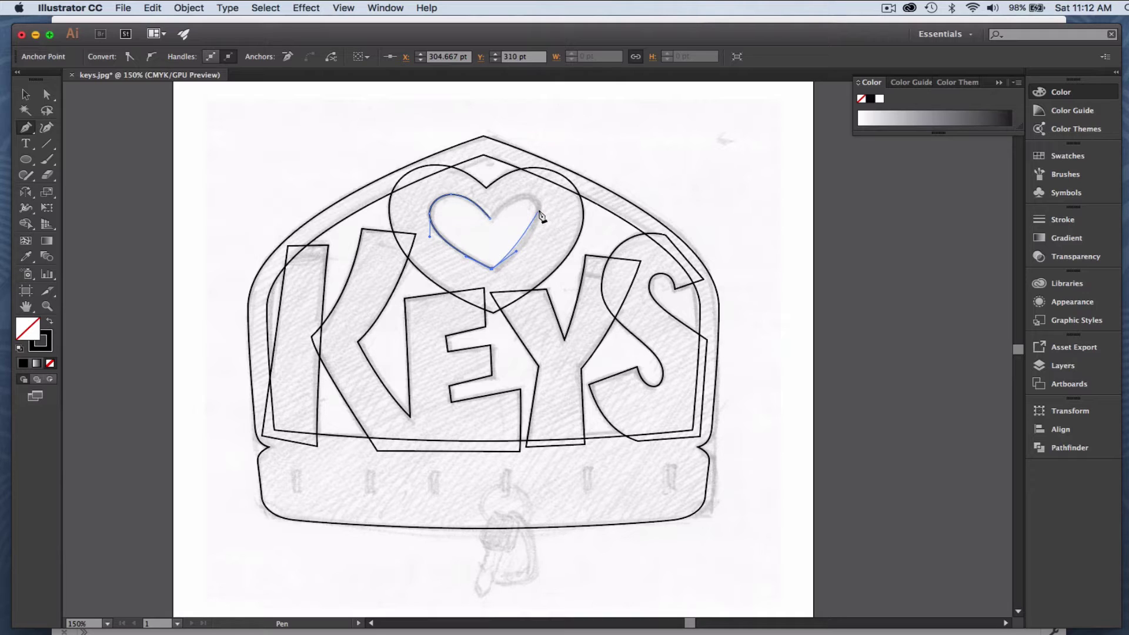
- Trace the inner heart's right side to its rightmost edge, shorten that anchor's upper handle, and place a smooth anchor atop the right lobe
{"action": "left_click_drag", "start_coordinate": [540, 211], "coordinate": [542, 187]}
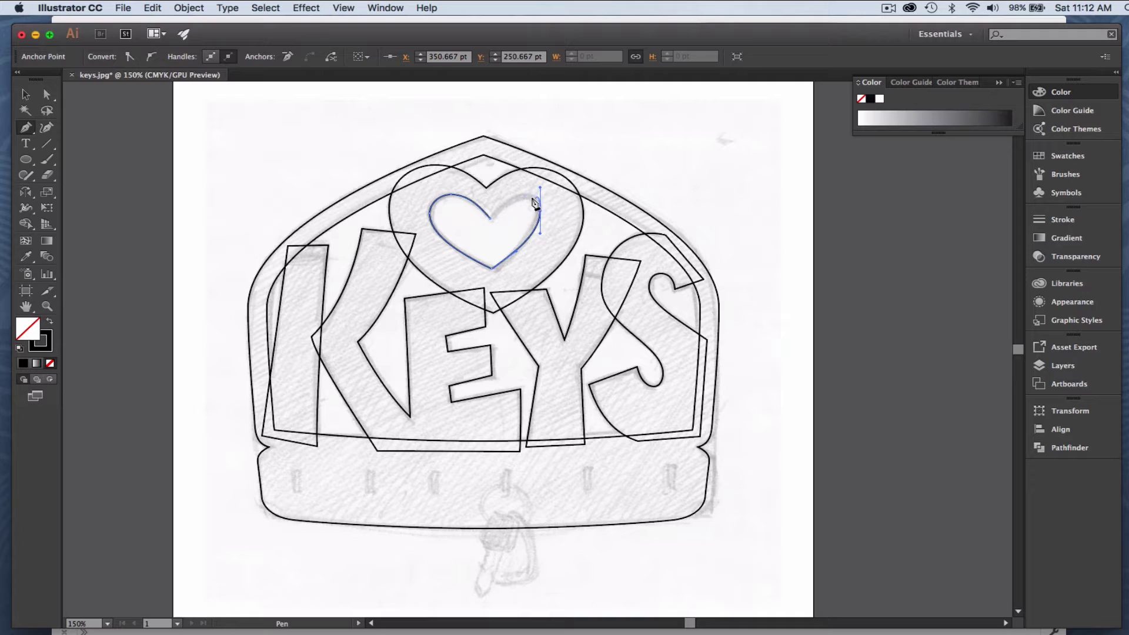
{"action": "key", "text": "super"}
{"action": "left_click_drag", "start_coordinate": [540, 187], "coordinate": [536, 201]}
{"action": "left_click_drag", "start_coordinate": [525, 196], "coordinate": [516, 197]}
- Level the right lobe anchor's outgoing handle and close the inner heart with a corner point at its notch
{"action": "key", "text": "super"}
{"action": "left_click", "coordinate": [512, 196], "text": "super"}
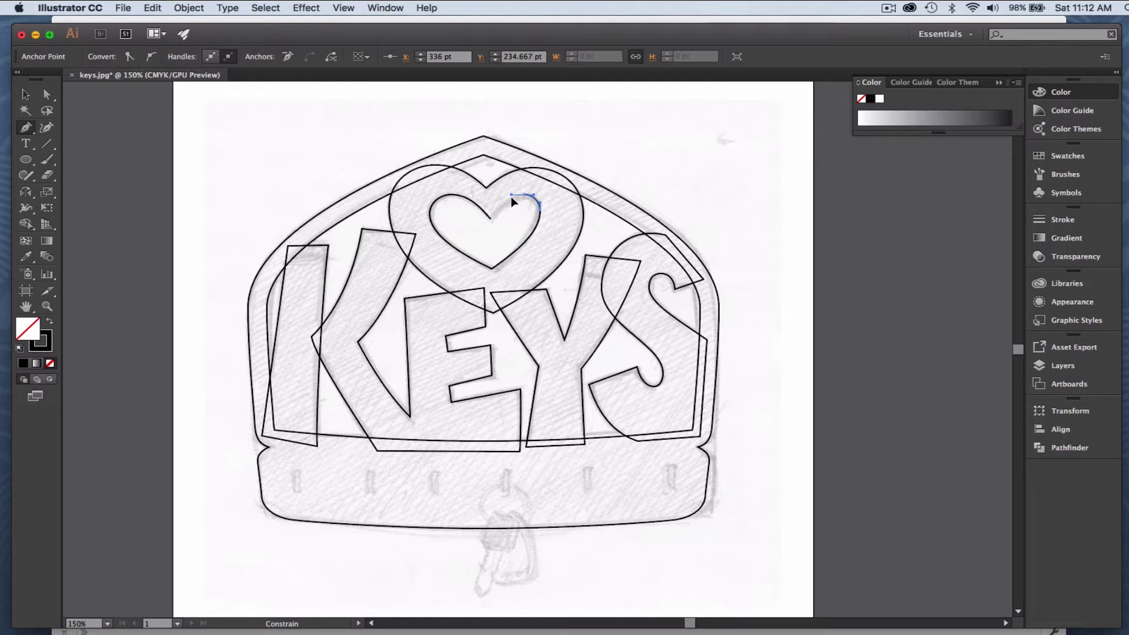
{"action": "left_click", "coordinate": [510, 196], "text": "shift+super"}
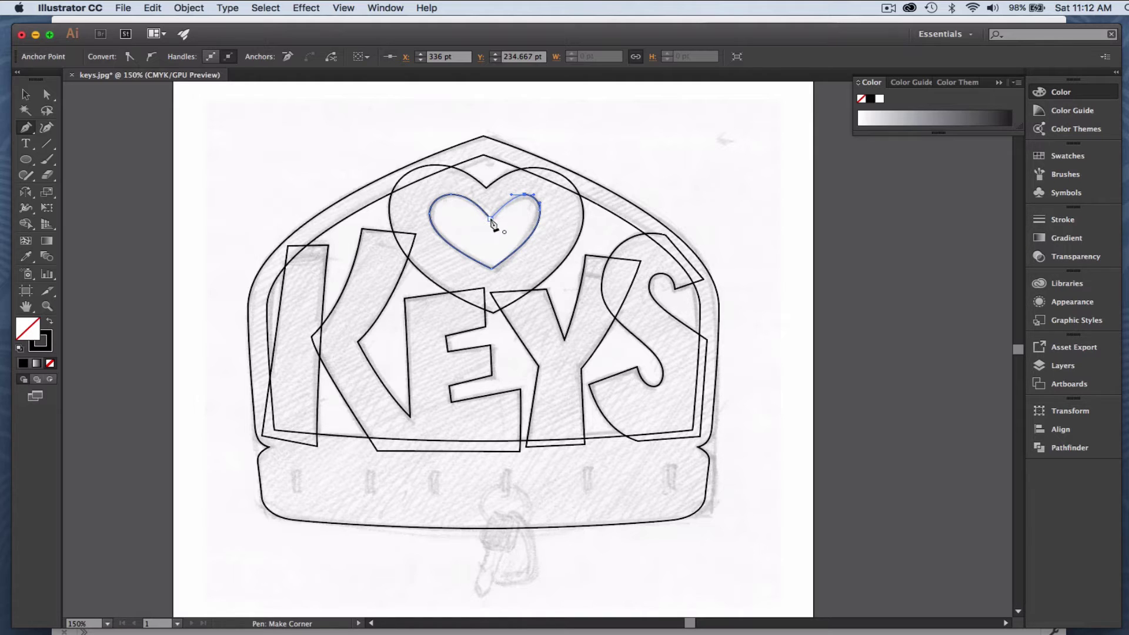
{"action": "left_click", "coordinate": [490, 219], "text": "alt"}
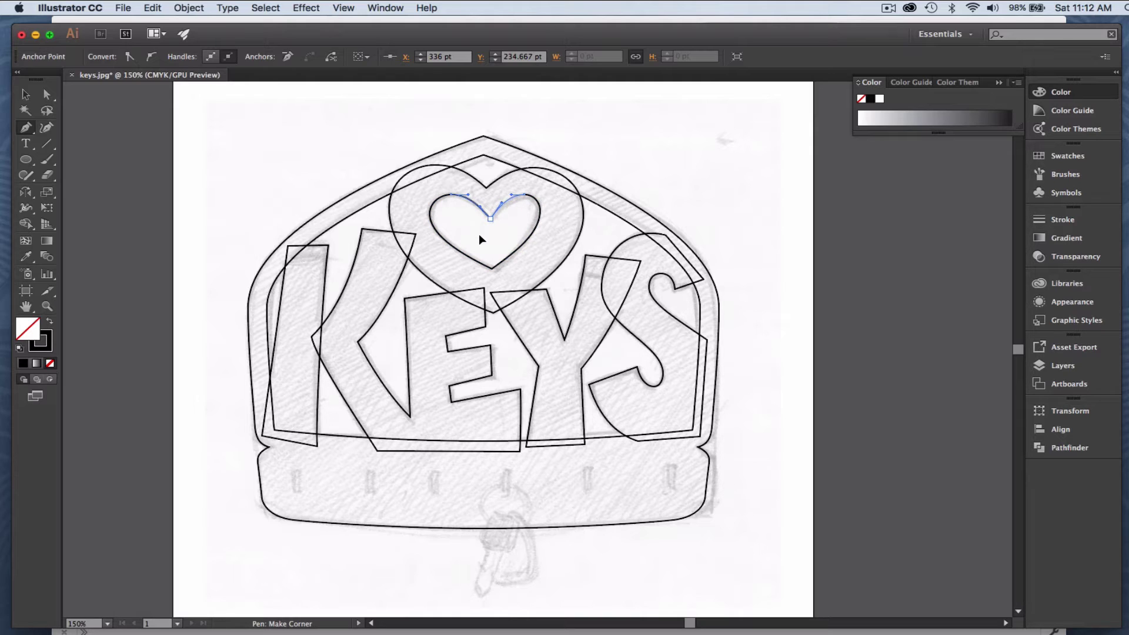
{"action": "left_click", "coordinate": [523, 235], "text": "super"}
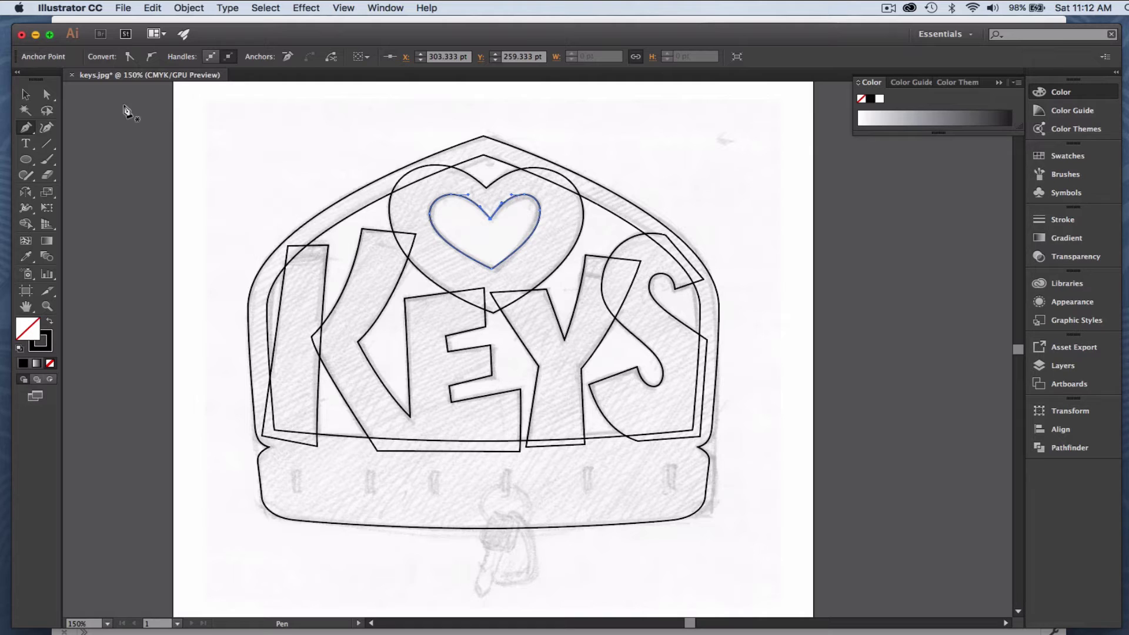
- Select the outer and inner heart outlines and make them a compound path
{"action": "left_click", "coordinate": [47, 95]}
{"action": "left_click", "coordinate": [304, 143]}
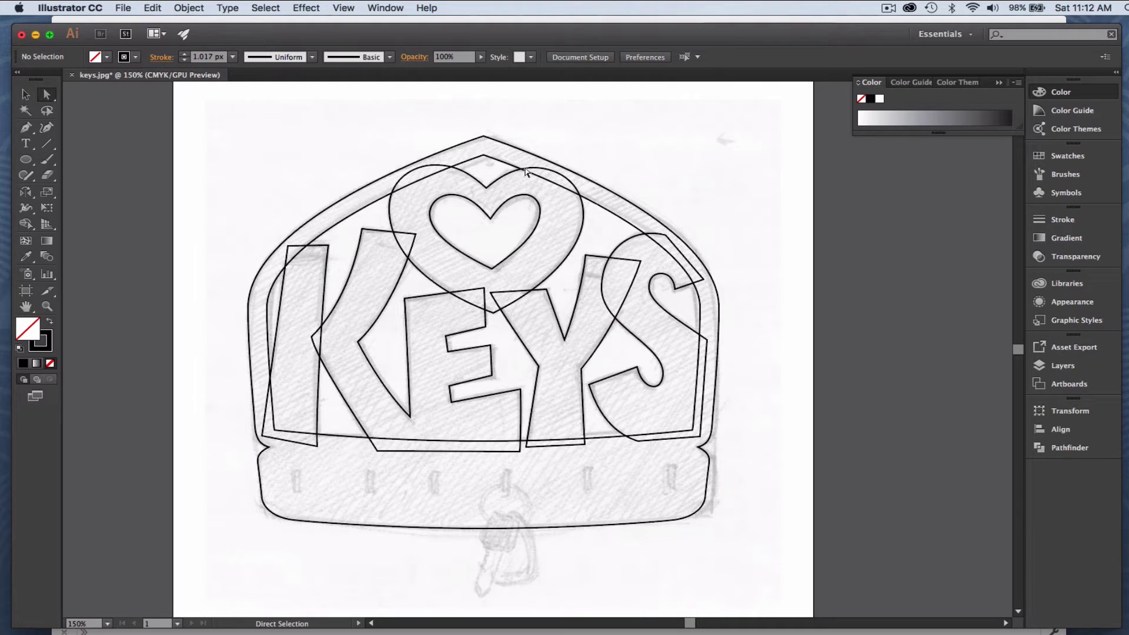
{"action": "left_click", "coordinate": [491, 220]}
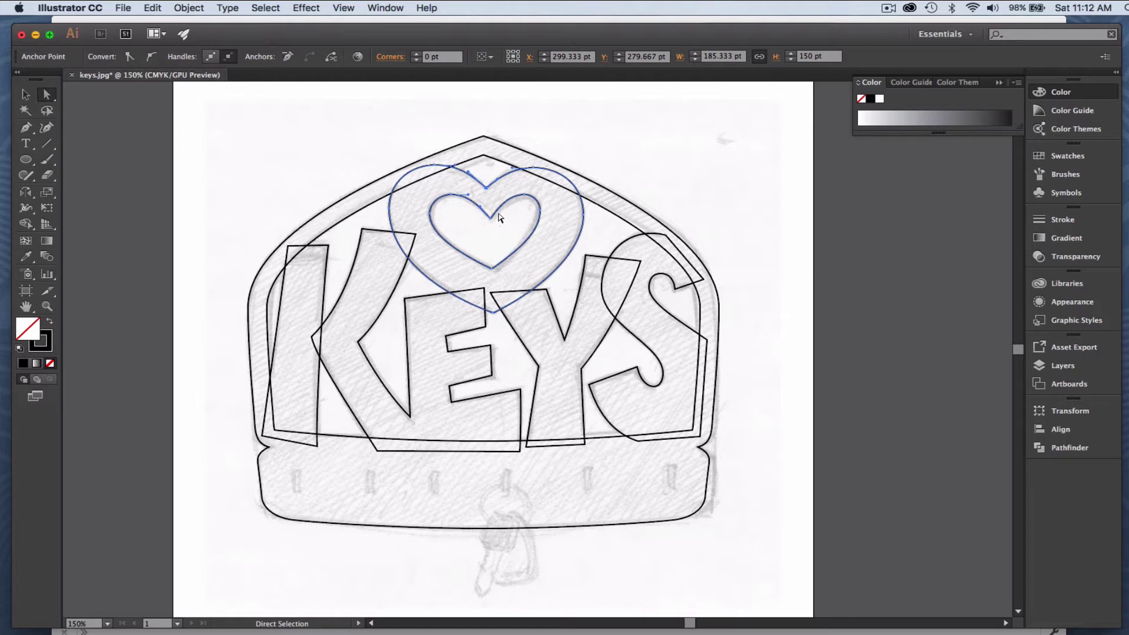
{"action": "left_click", "coordinate": [189, 7]}
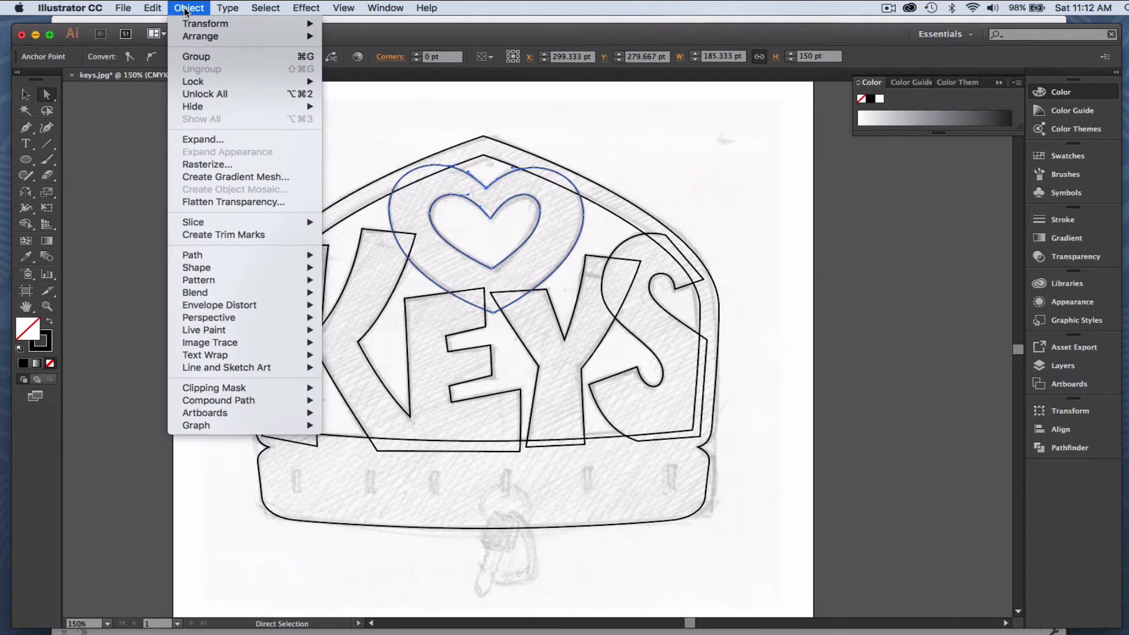
{"action": "mouse_move", "coordinate": [249, 401]}
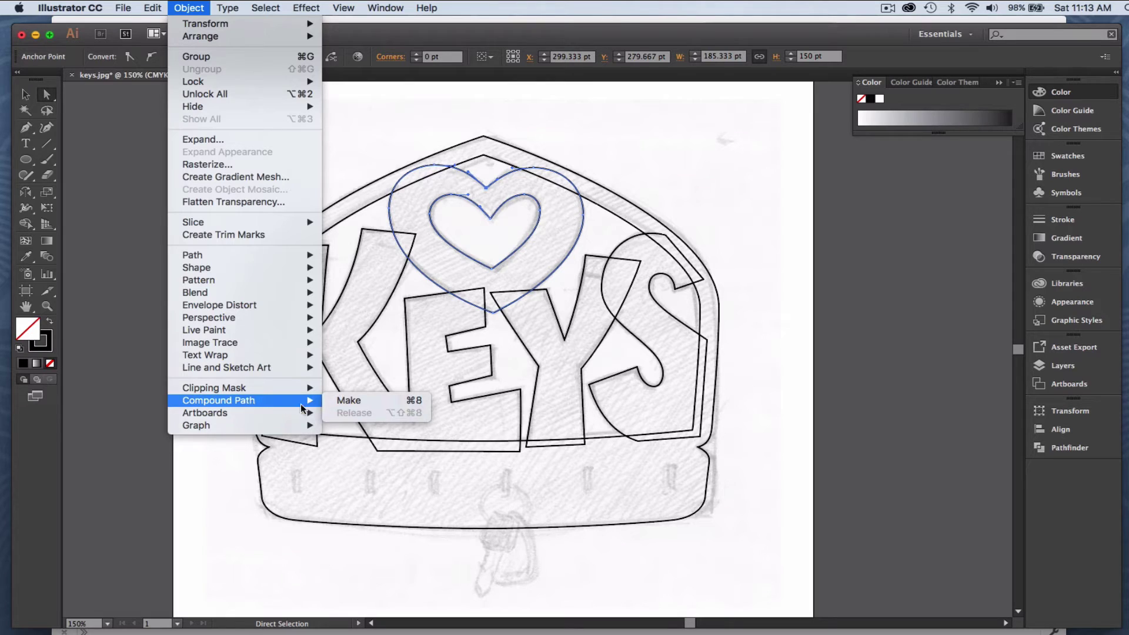
{"action": "left_click", "coordinate": [340, 401]}
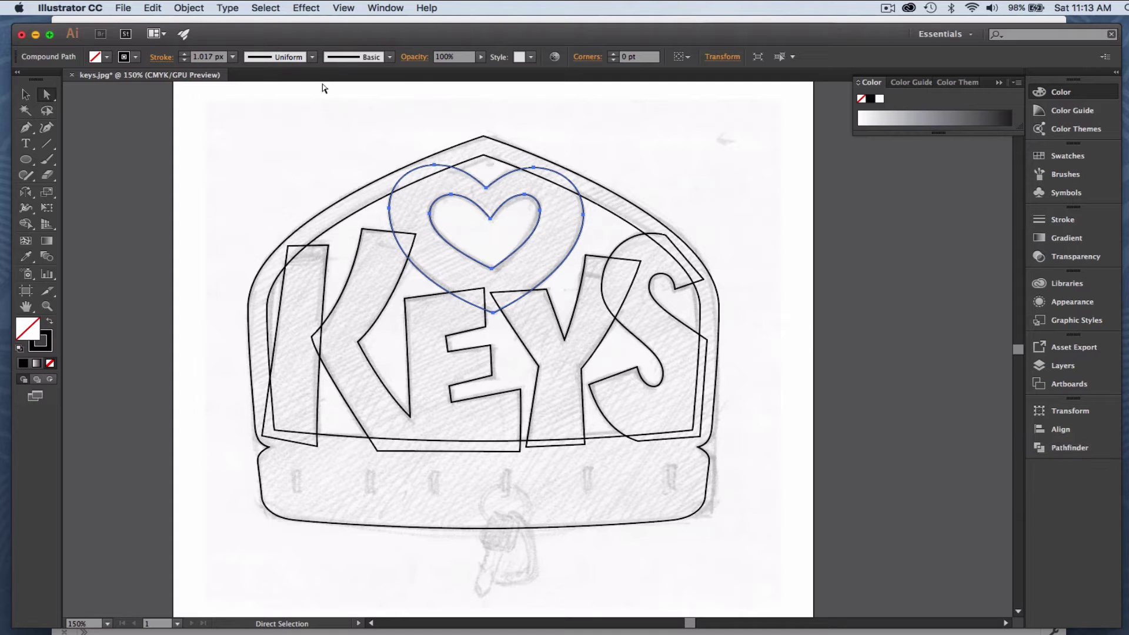
- Unite the K's upright stem with the K-E shape, and the Y with the S, using Pathfinder
{"action": "left_click", "coordinate": [385, 7]}
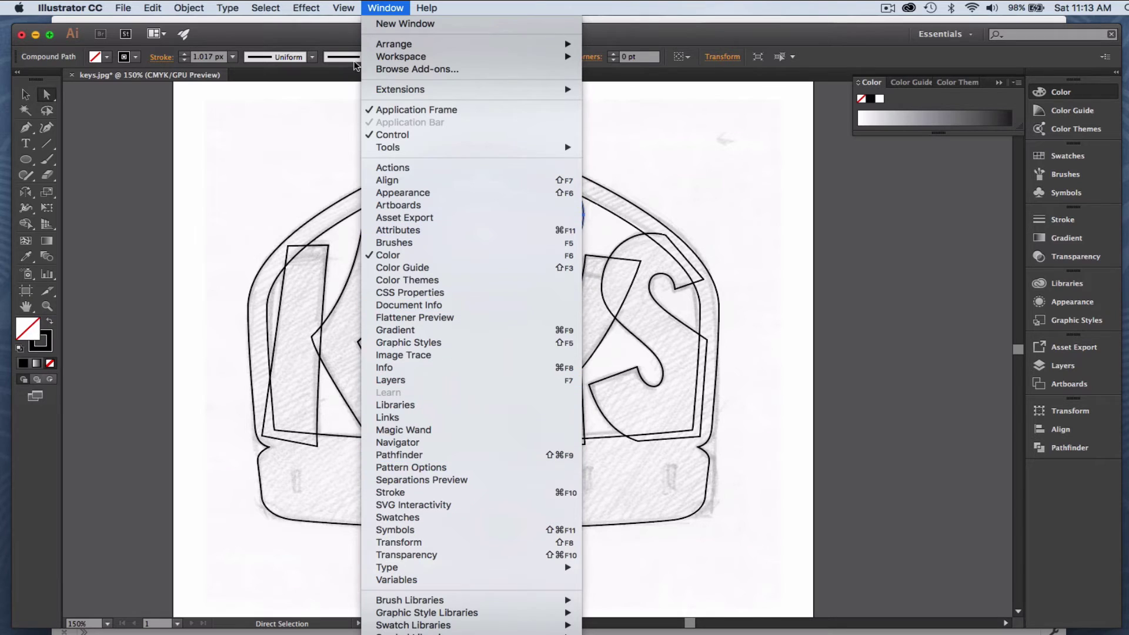
{"action": "key", "text": "Escape"}
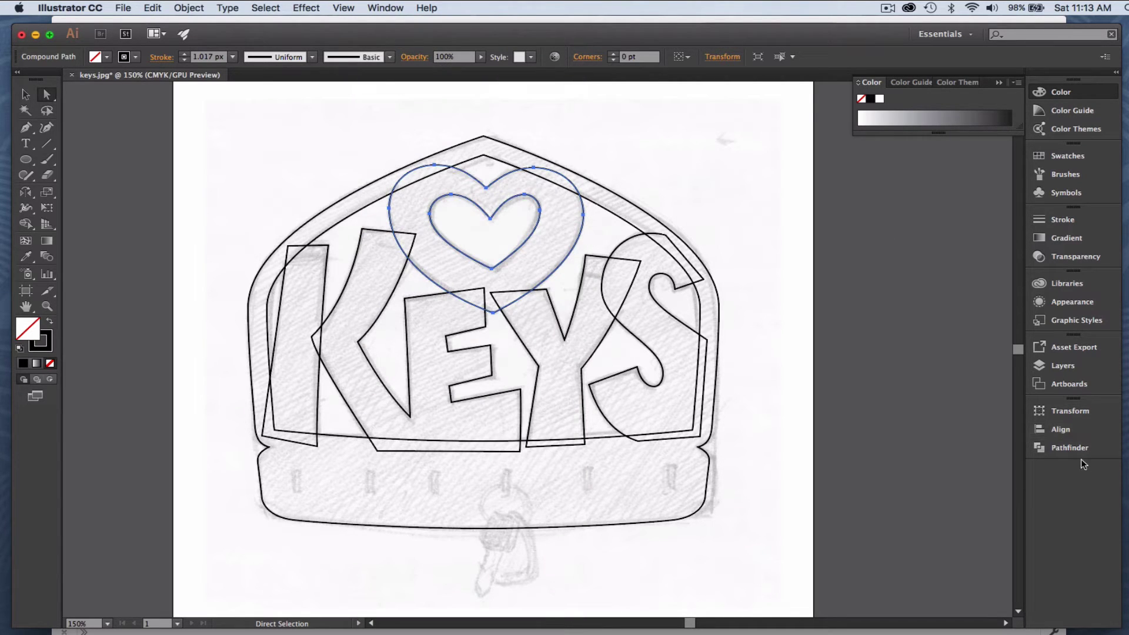
{"action": "left_click", "coordinate": [1065, 448]}
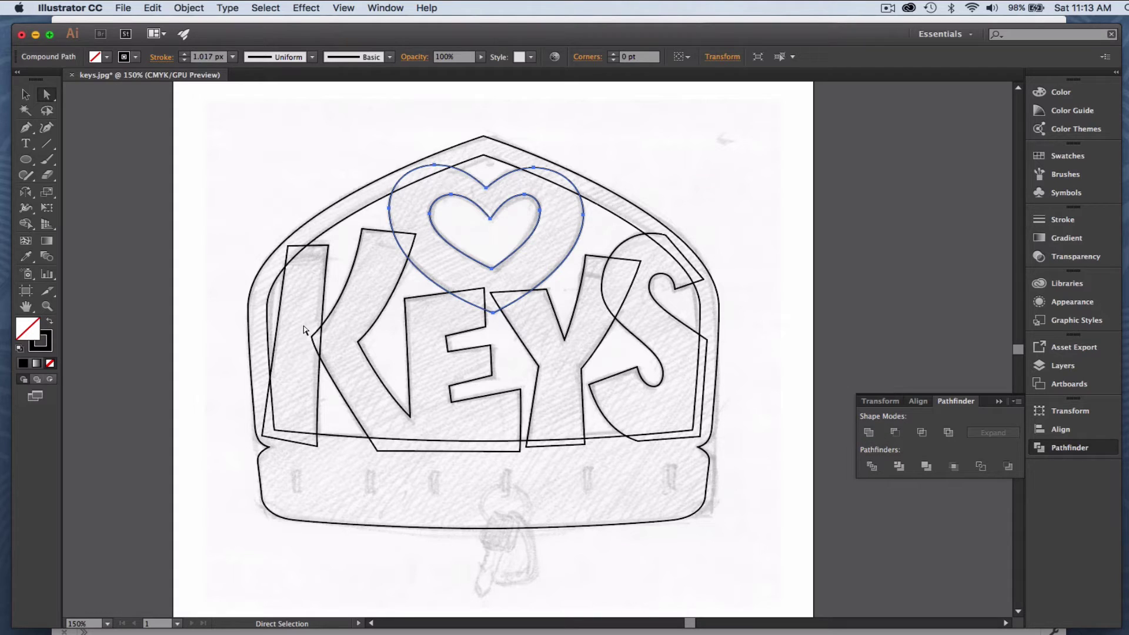
{"action": "left_click_drag", "start_coordinate": [302, 317], "coordinate": [343, 361]}
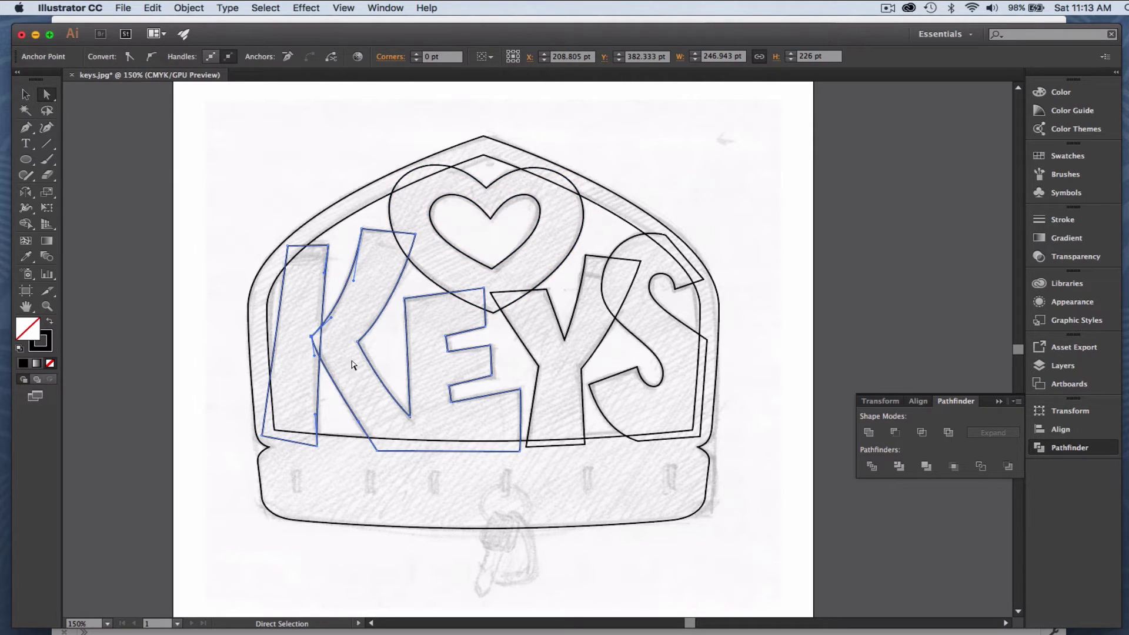
{"action": "left_click", "coordinate": [869, 433]}
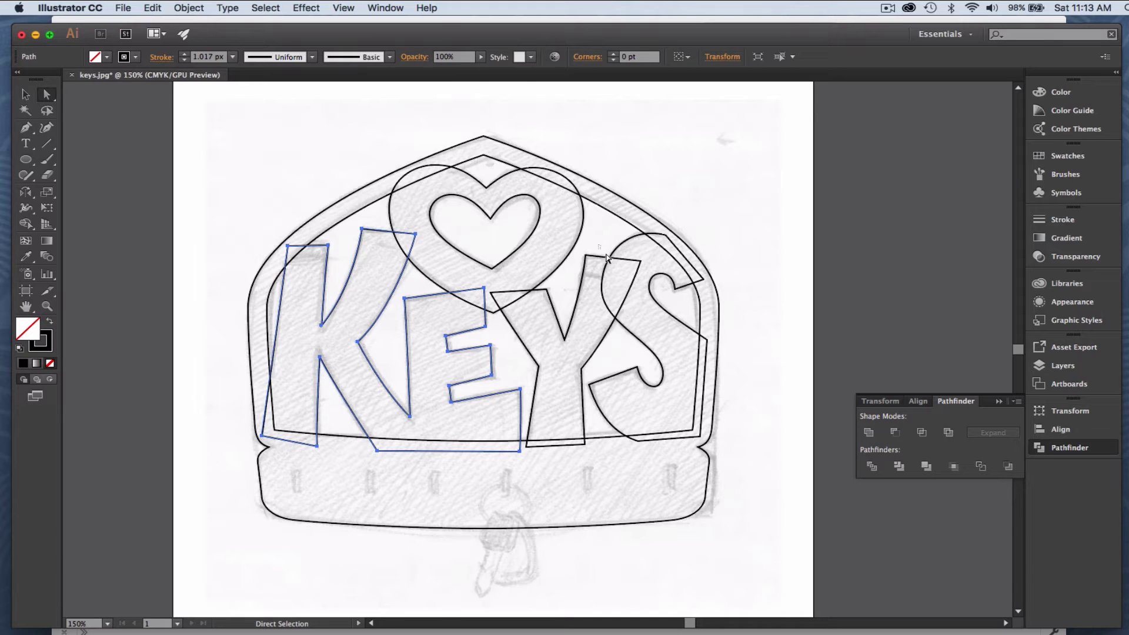
{"action": "left_click_drag", "start_coordinate": [606, 247], "coordinate": [630, 285]}
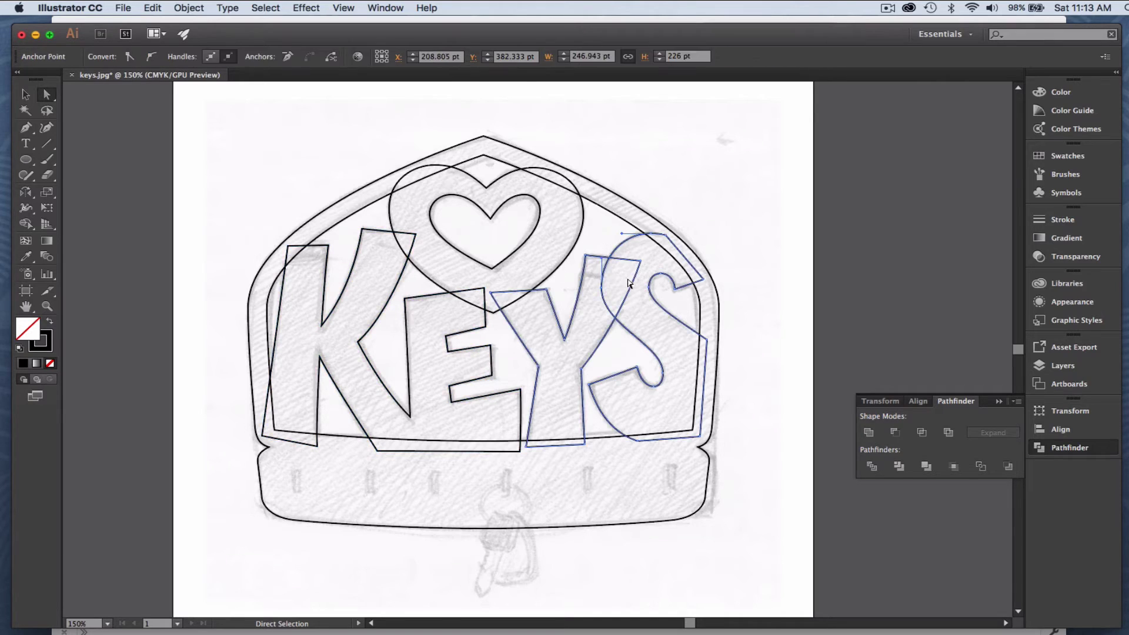
{"action": "left_click", "coordinate": [868, 432]}
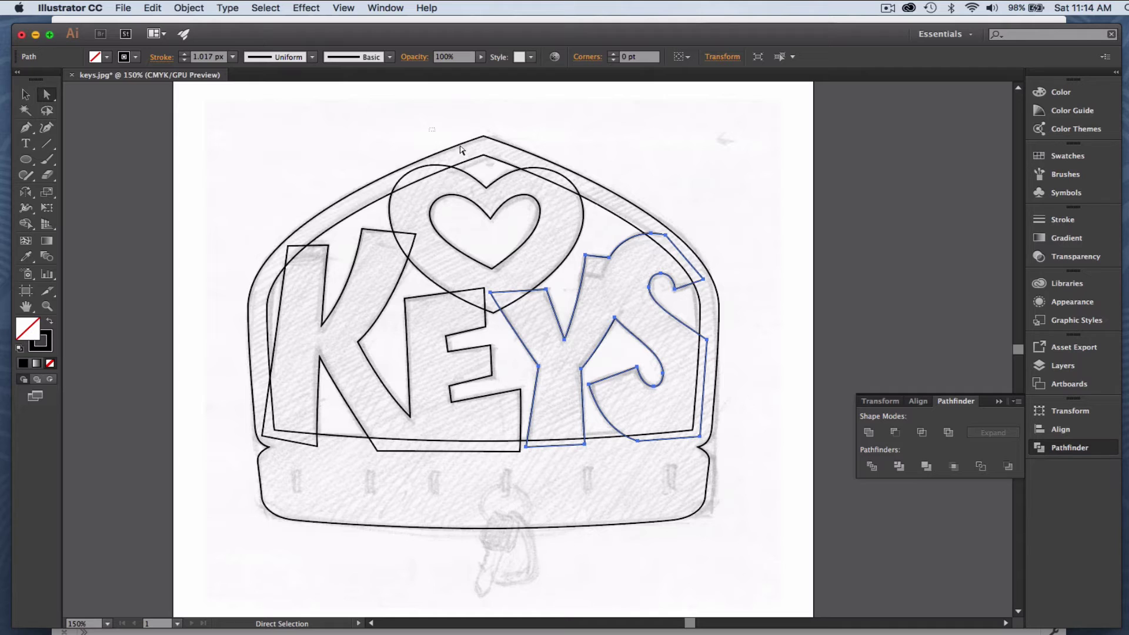
- Unite the frame with the heart, the K-E shape and the Y-S shape into one outline
{"action": "left_click_drag", "start_coordinate": [429, 129], "coordinate": [565, 224]}
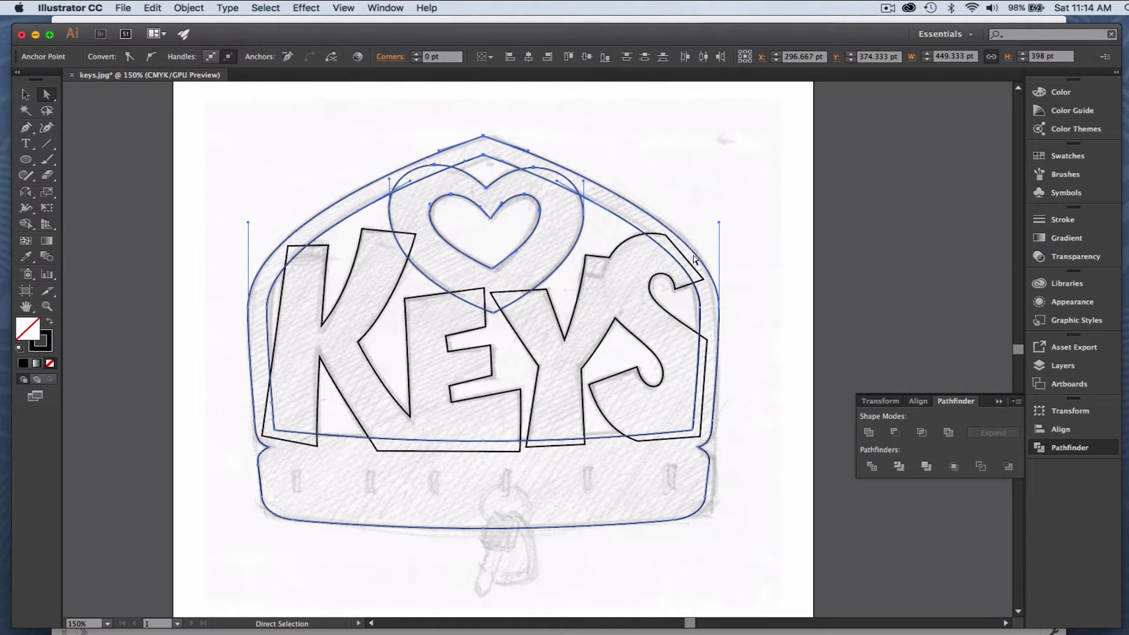
{"action": "left_click", "coordinate": [869, 434]}
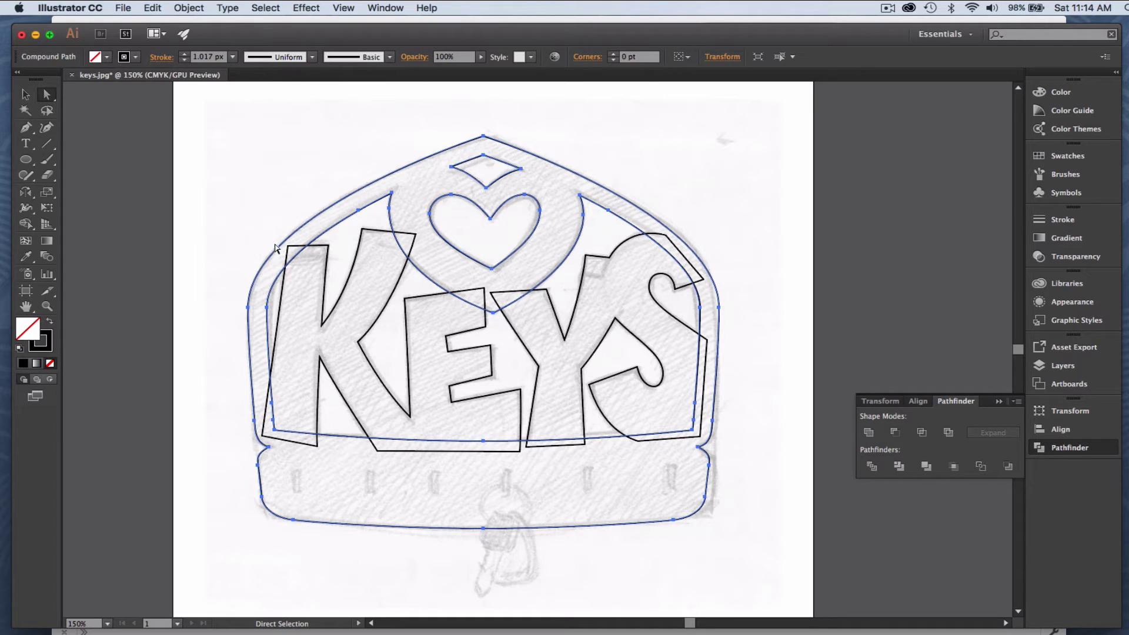
{"action": "left_click_drag", "start_coordinate": [269, 227], "coordinate": [350, 294]}
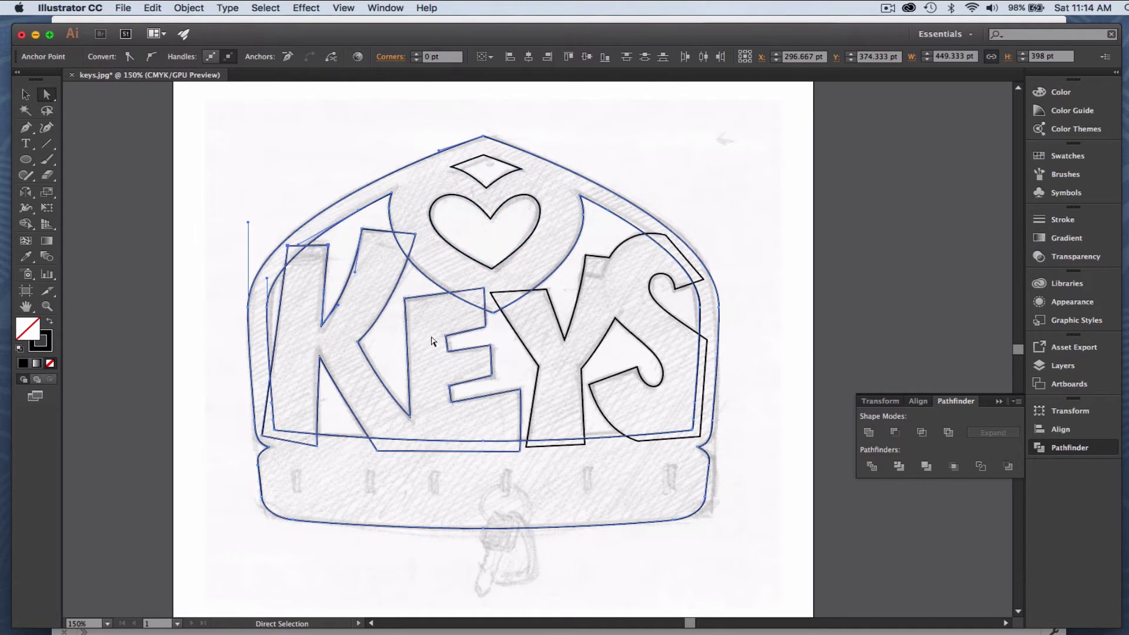
{"action": "left_click", "coordinate": [872, 466]}
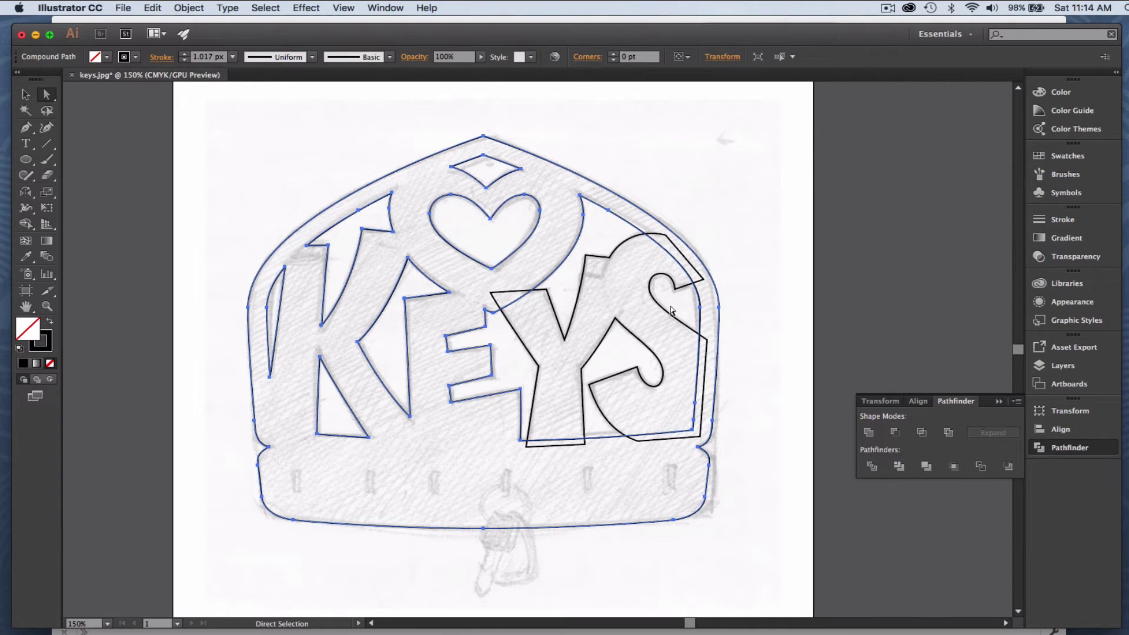
{"action": "left_click_drag", "start_coordinate": [720, 215], "coordinate": [612, 262]}
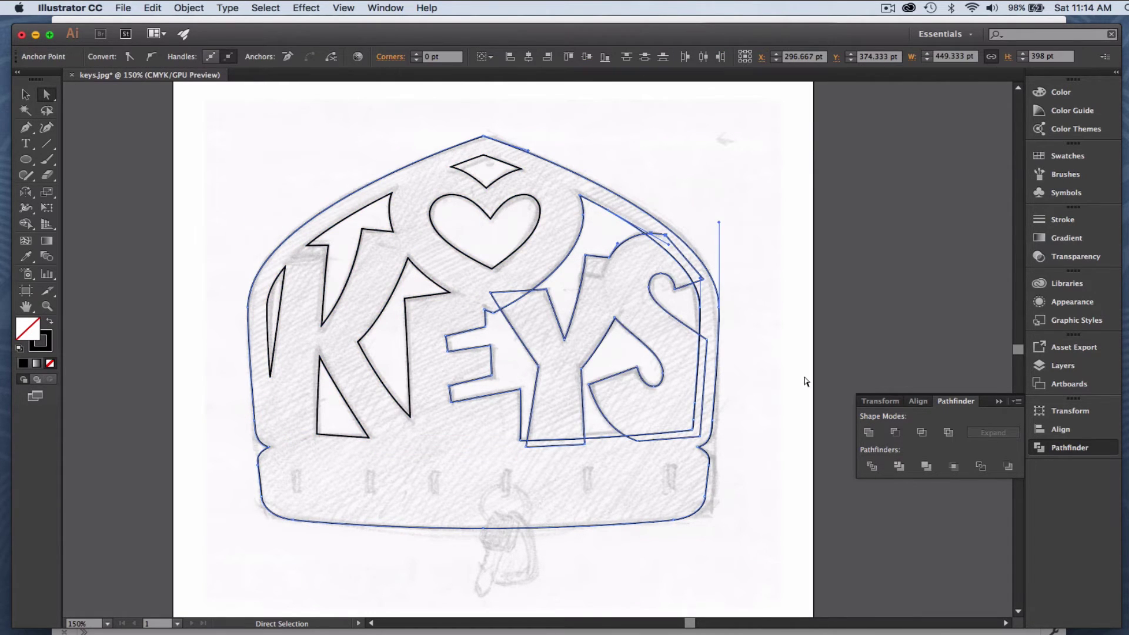
{"action": "left_click", "coordinate": [870, 434]}
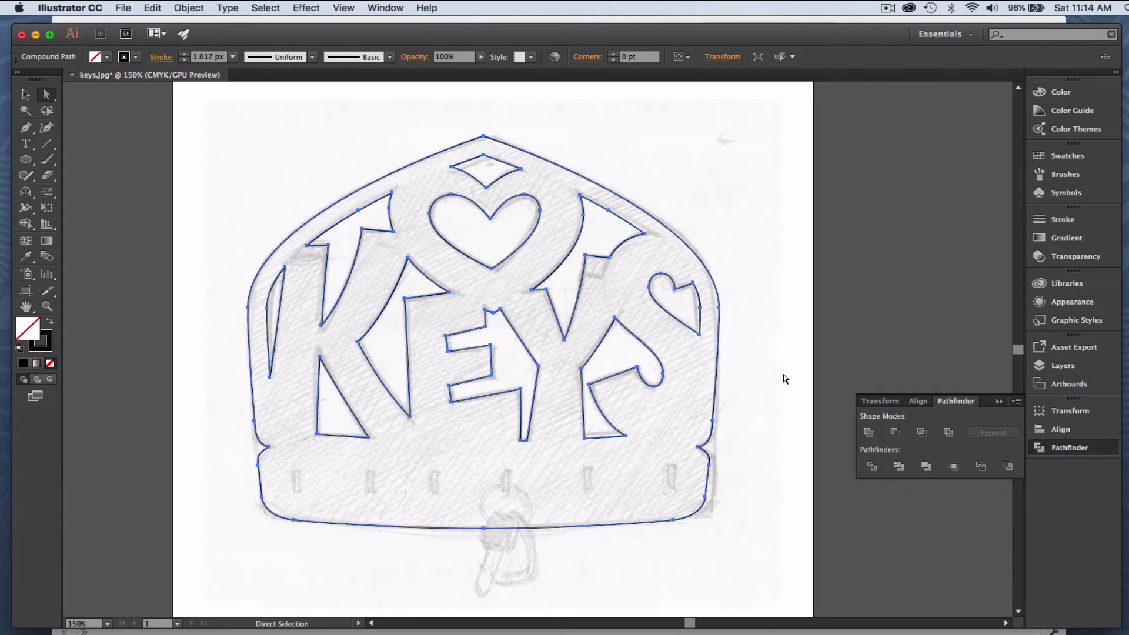
{"action": "left_click", "coordinate": [727, 242]}
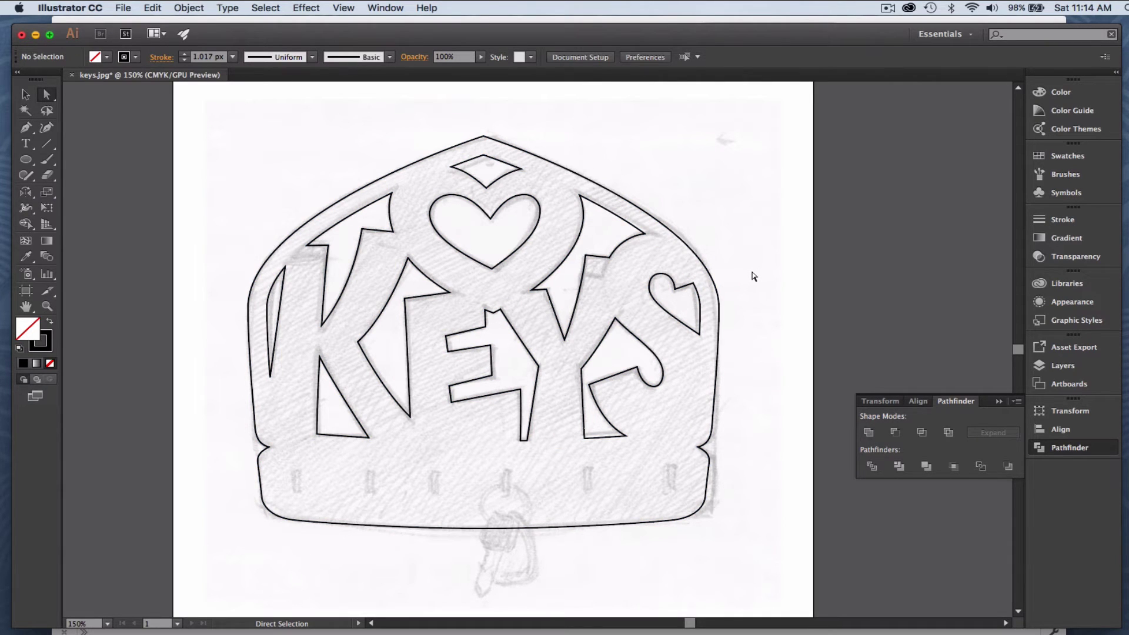
- Draw an 8 pt circle with the Ellipse tool over the leftmost hook mark and nudge it onto the mark
{"action": "left_click", "coordinate": [26, 160]}
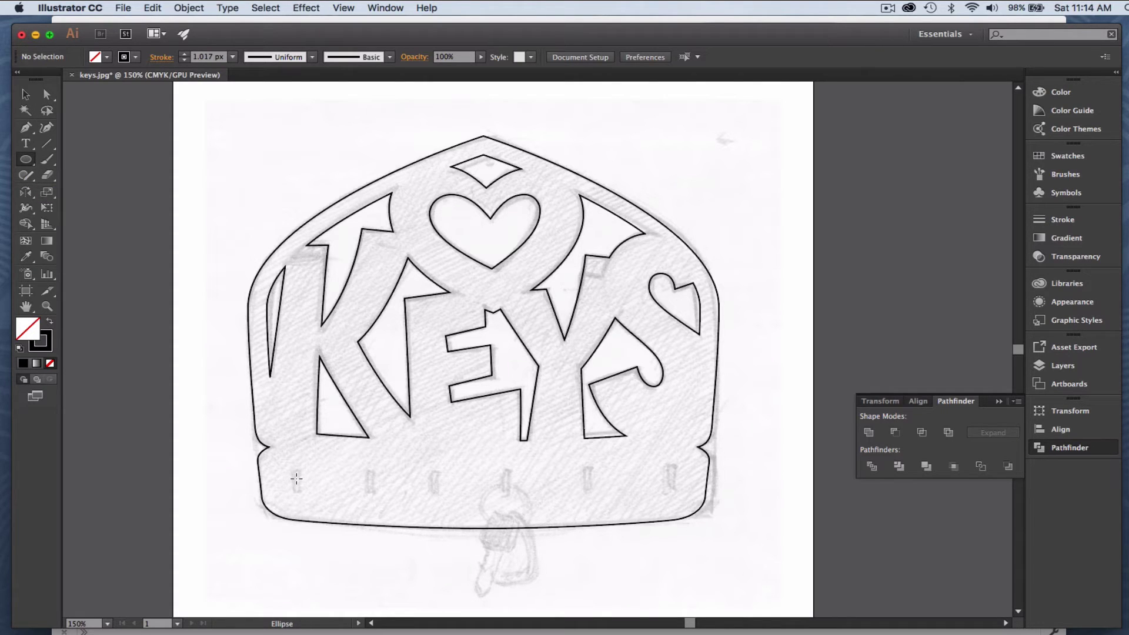
{"action": "left_click_drag", "start_coordinate": [296, 478], "coordinate": [299, 479]}
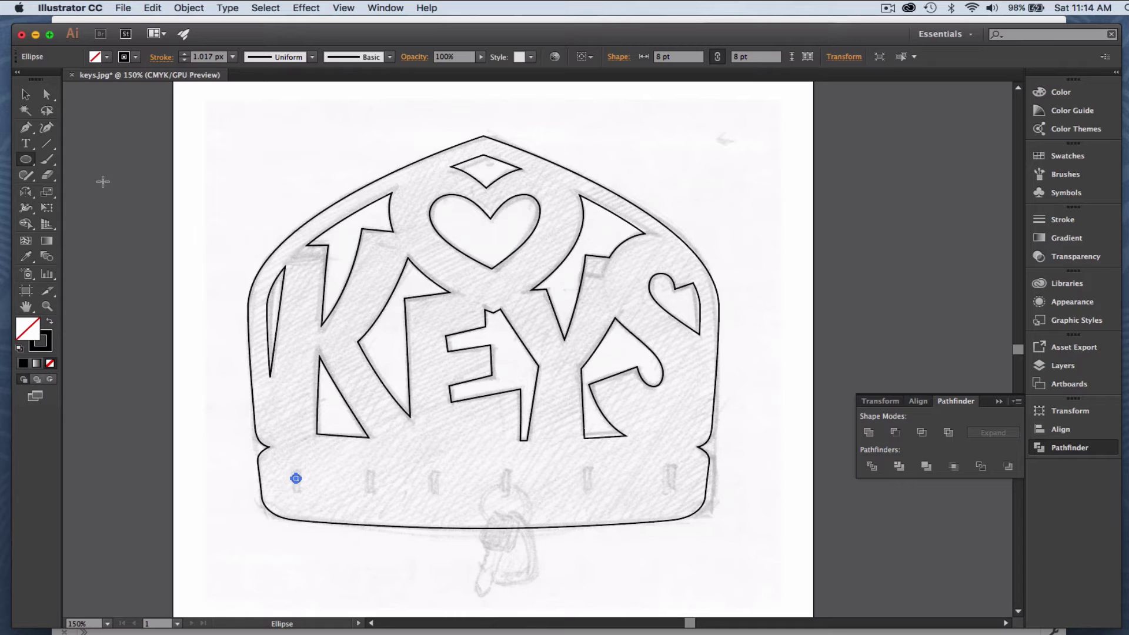
{"action": "left_click", "coordinate": [26, 96]}
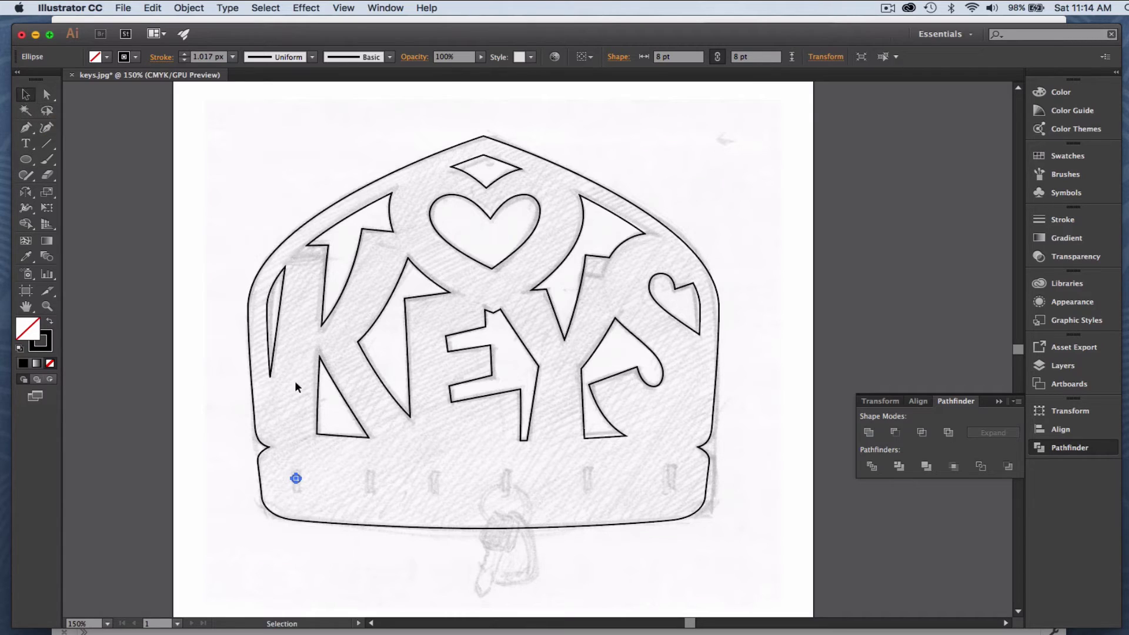
{"action": "mouse_move", "coordinate": [304, 474]}
{"action": "left_mouse_down"}
{"action": "mouse_move", "coordinate": [322, 463]}
{"action": "mouse_move", "coordinate": [301, 480]}
{"action": "left_mouse_up"}
- Copy the circle horizontally to the second hook mark and repeat the copy until the lower bar has six circles
{"action": "left_click_drag", "start_coordinate": [302, 483], "coordinate": [361, 491]}
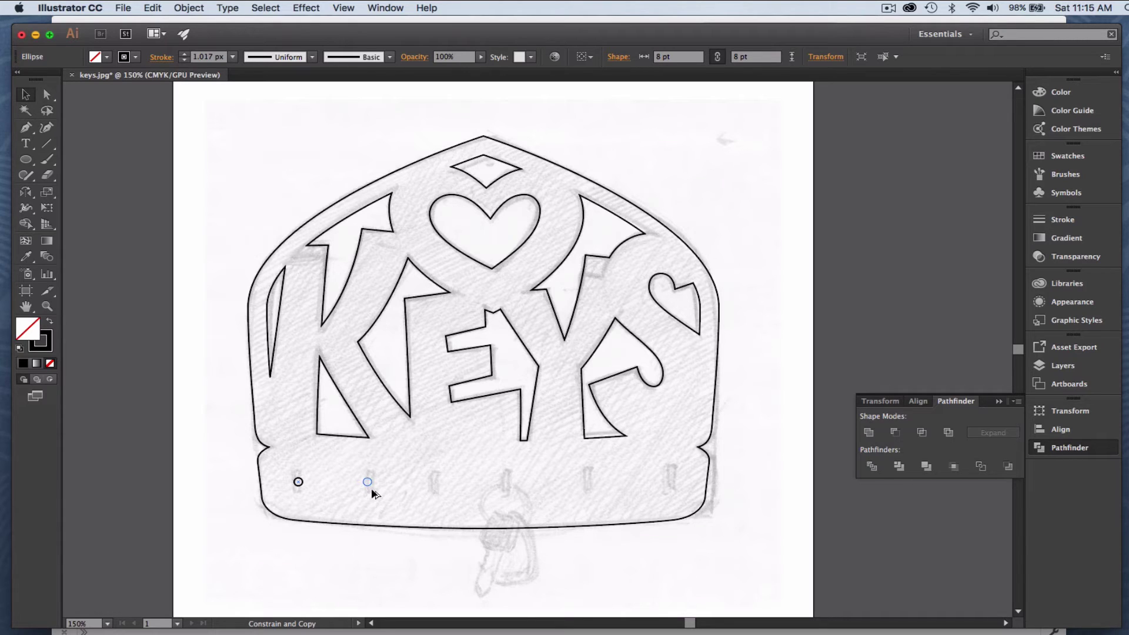
{"action": "left_click_drag", "start_coordinate": [371, 490], "coordinate": [371, 490]}
{"action": "key", "text": "a"}
{"action": "key", "text": "super+d"}
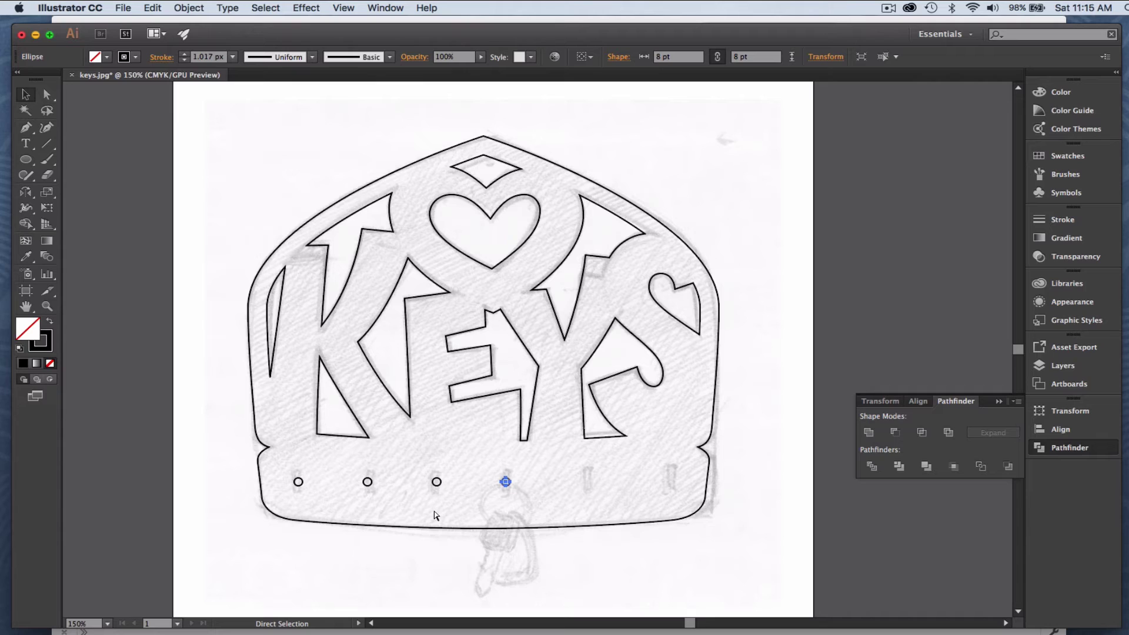
{"action": "key", "text": "super+d"}
{"action": "key", "text": "super+d"}
{"action": "left_click", "coordinate": [640, 495]}
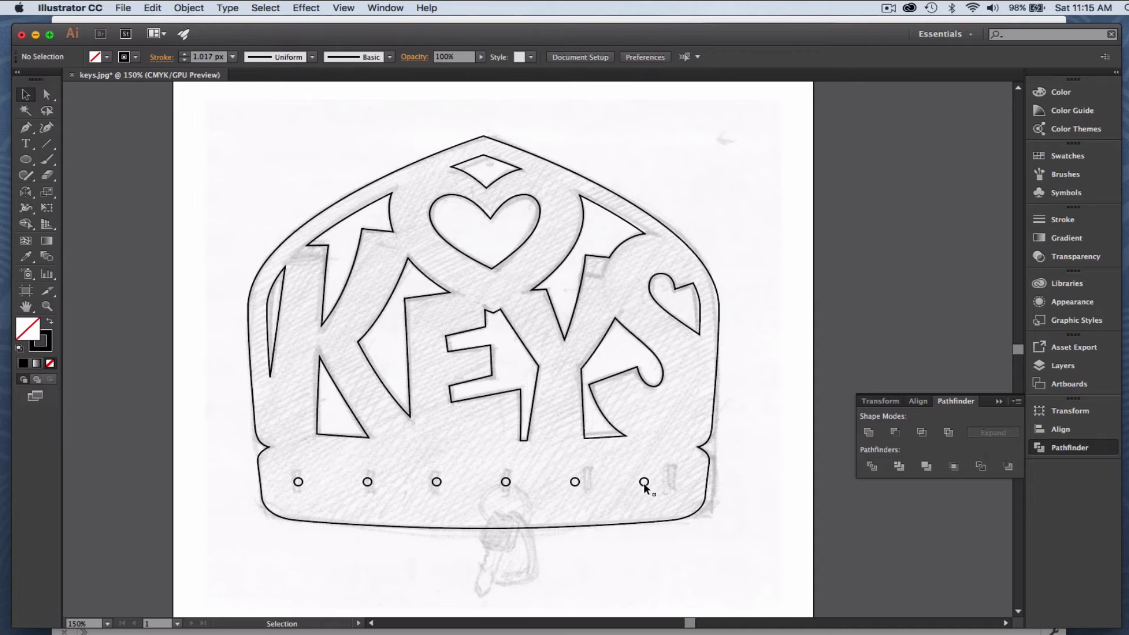
- Move the last circle onto the rightmost hook mark, select all six circles and distribute them evenly by their horizontal centers
{"action": "left_click_drag", "start_coordinate": [645, 487], "coordinate": [671, 487]}
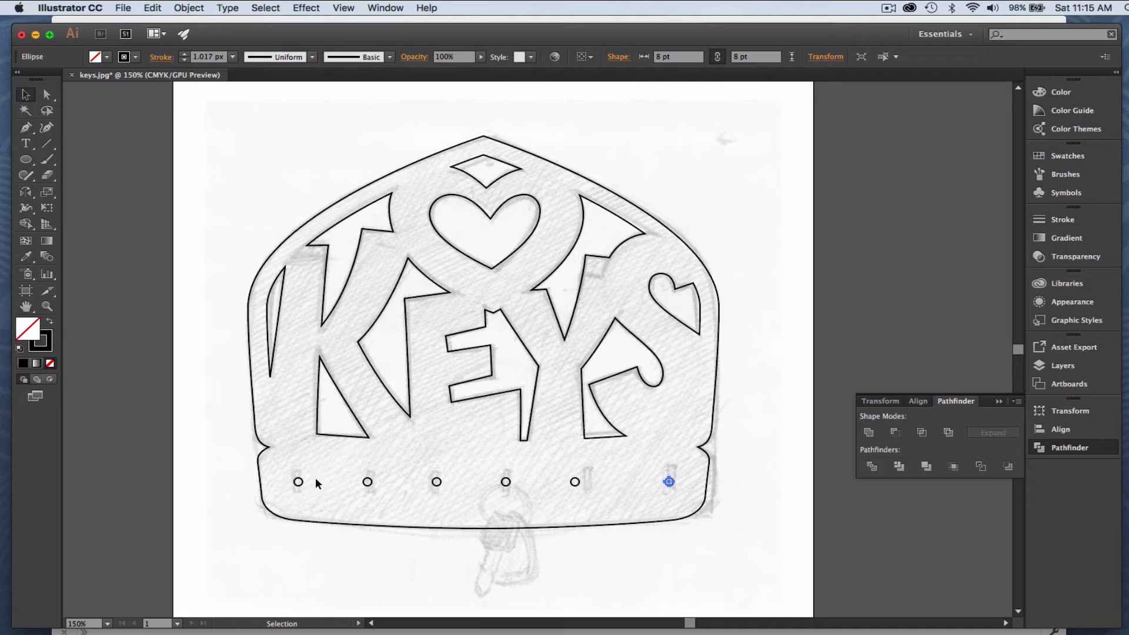
{"action": "left_click_drag", "start_coordinate": [298, 477], "coordinate": [681, 494]}
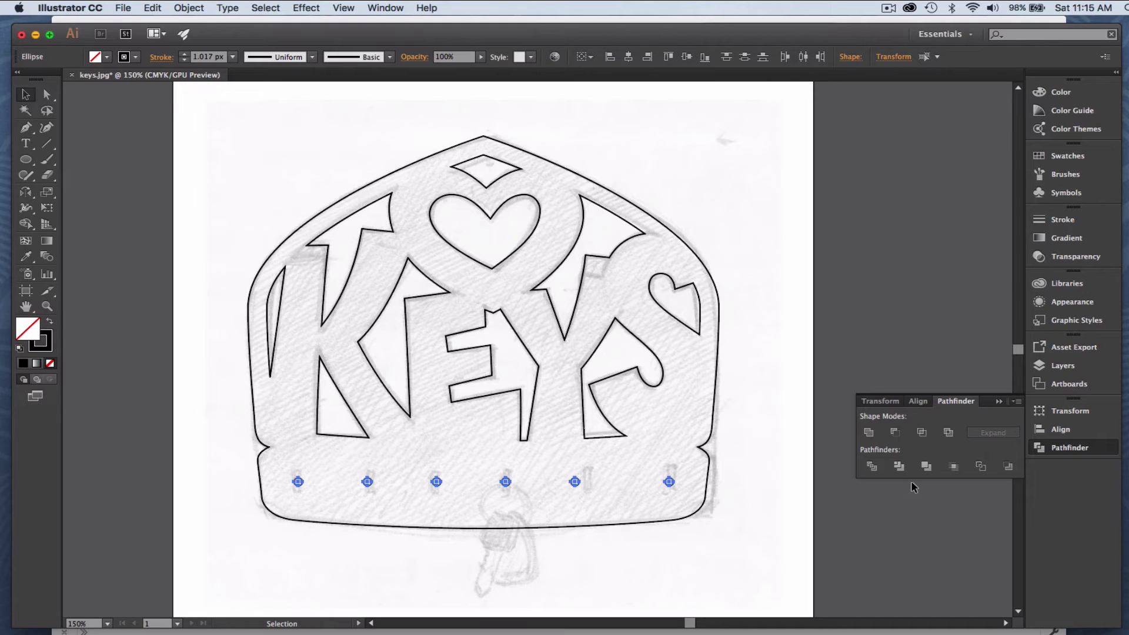
{"action": "left_click", "coordinate": [919, 402]}
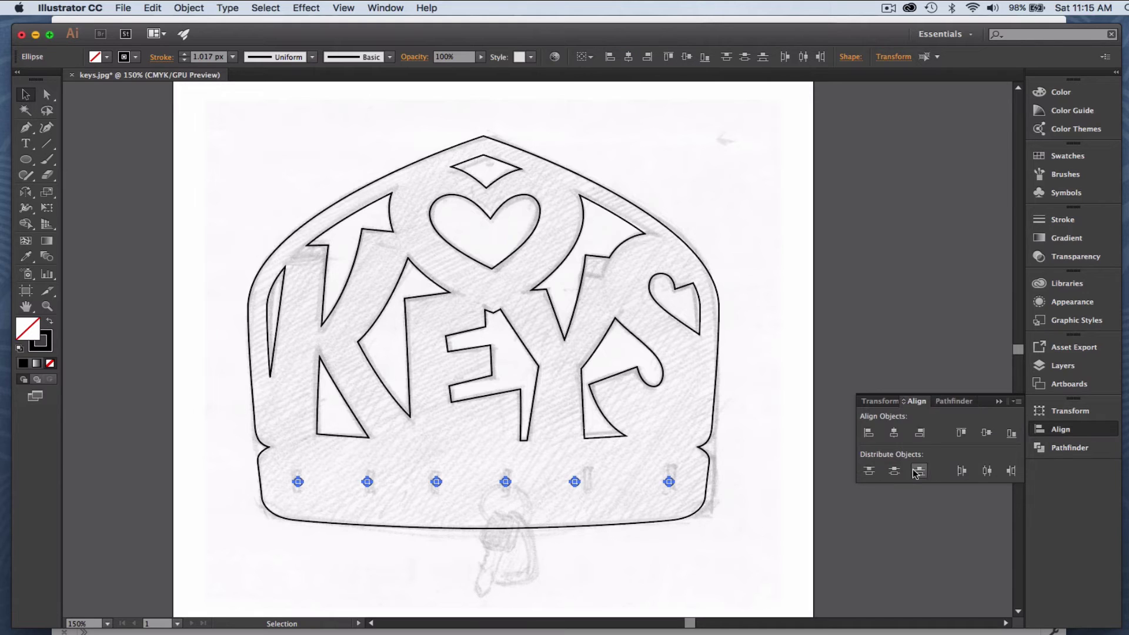
{"action": "left_click", "coordinate": [987, 471]}
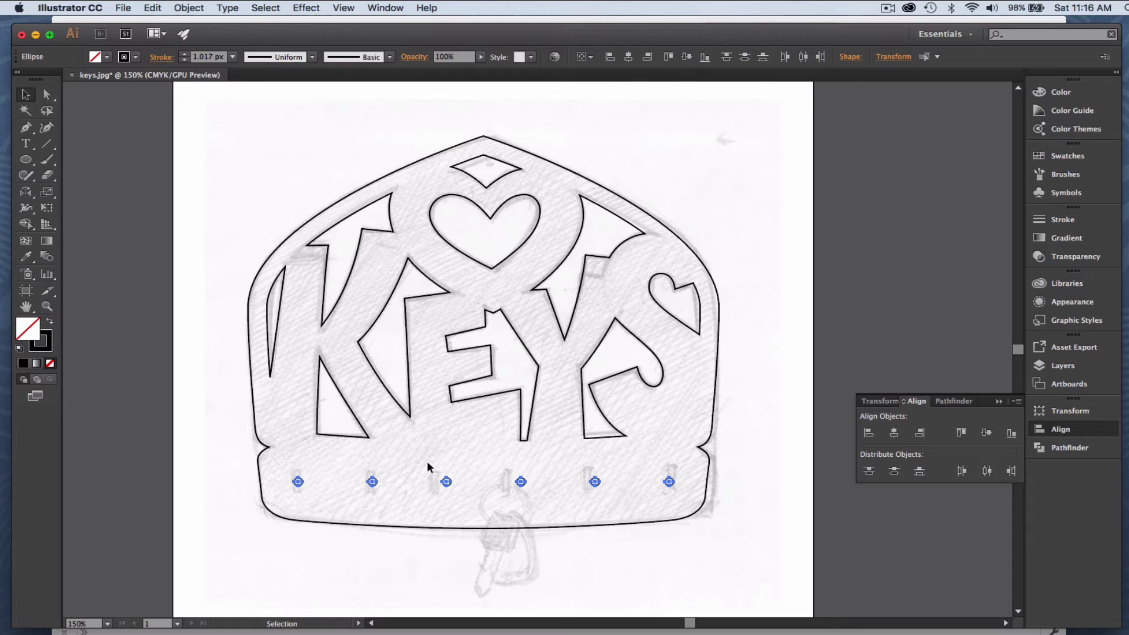
{"action": "key", "text": "a"}
{"action": "key", "text": "v"}
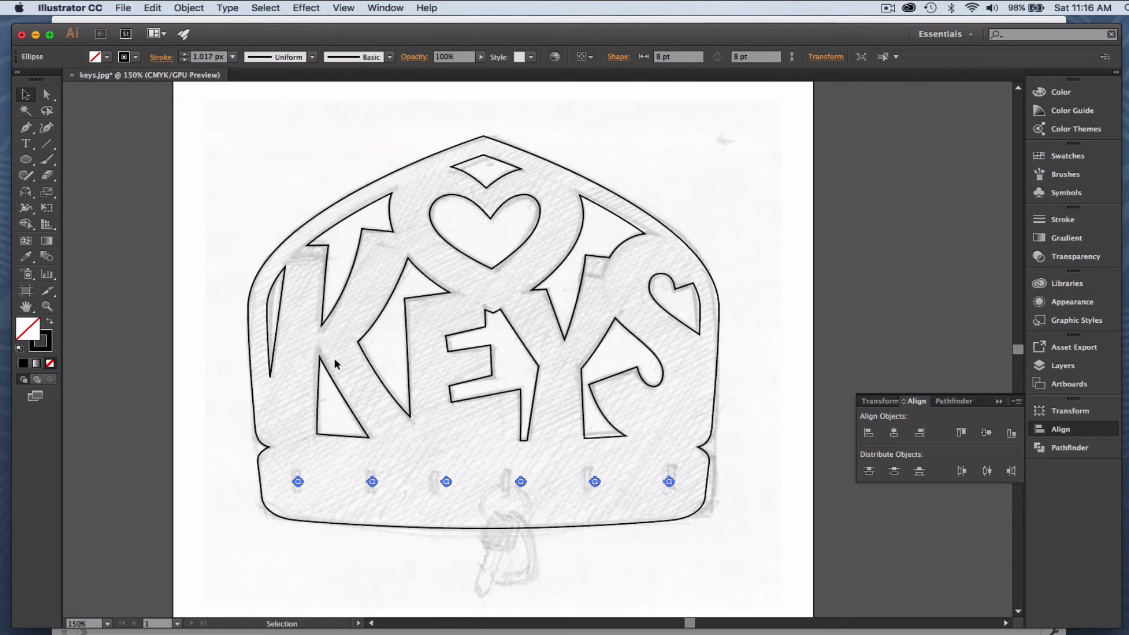
- Select the six hook circles together with the KEYS outline and align their horizontal centers relative to the selection
{"action": "left_click", "coordinate": [365, 325]}
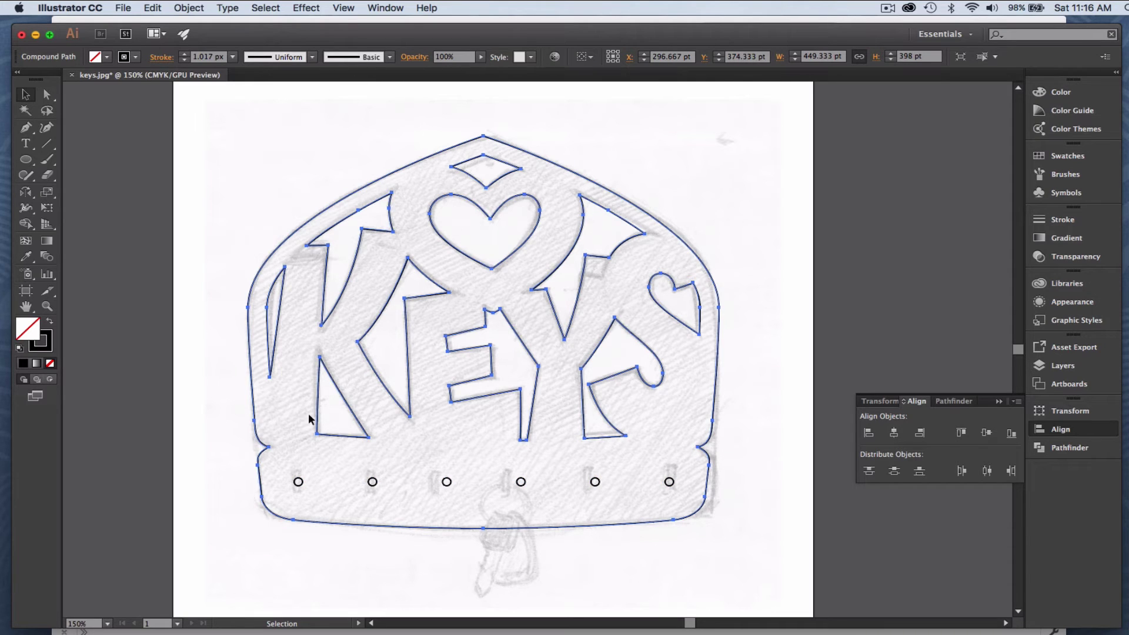
{"action": "left_click", "coordinate": [257, 226]}
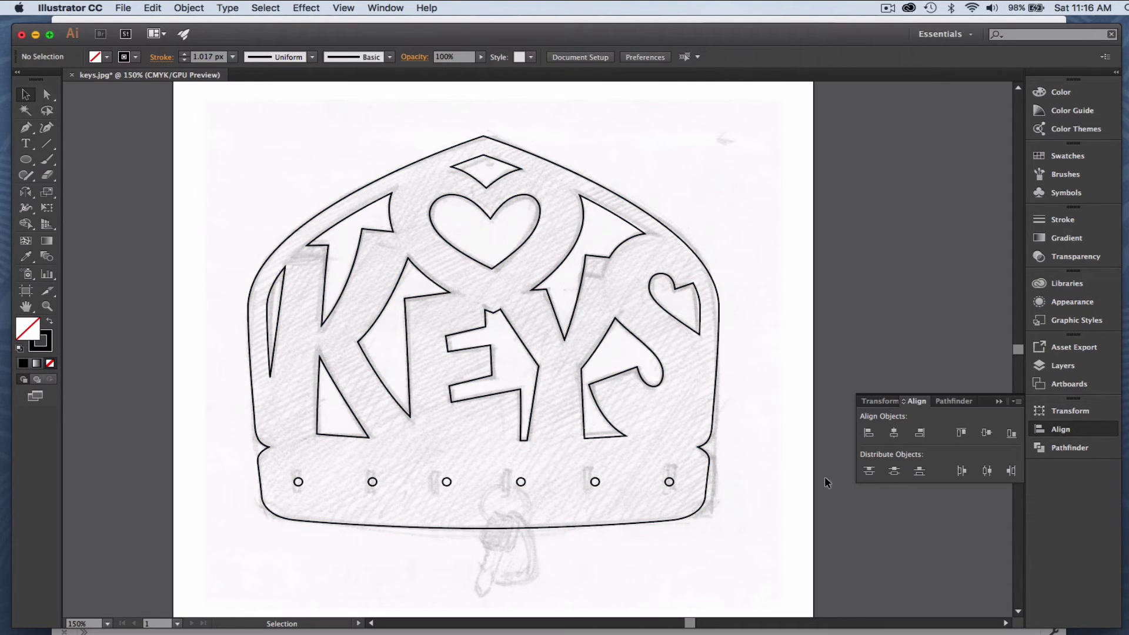
{"action": "left_click", "coordinate": [525, 483]}
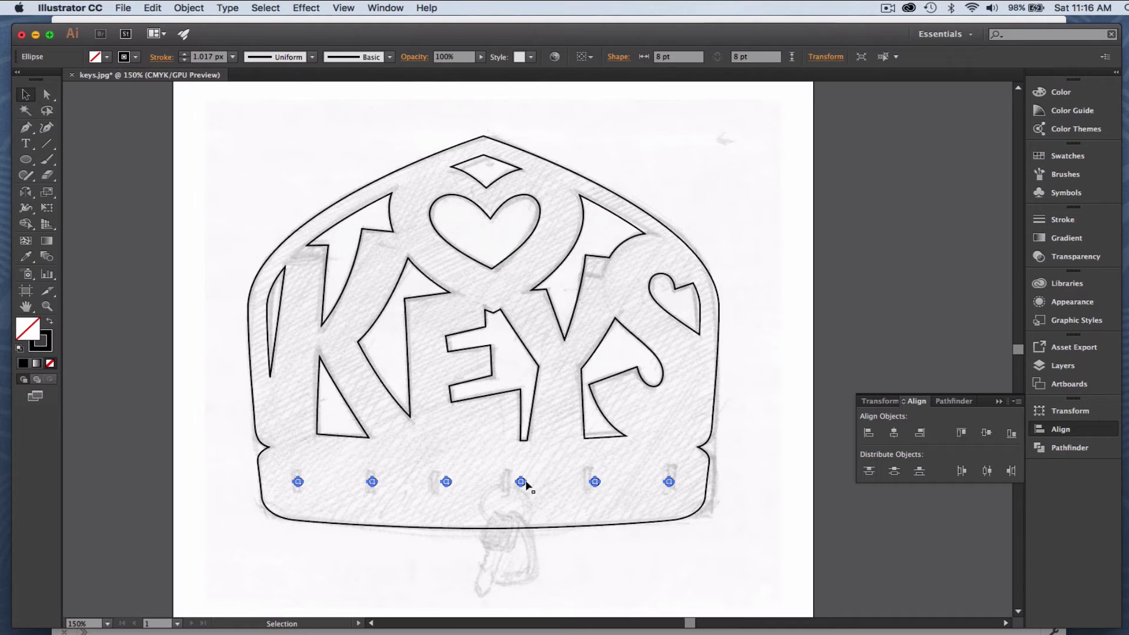
{"action": "left_click", "coordinate": [584, 415], "text": "shift"}
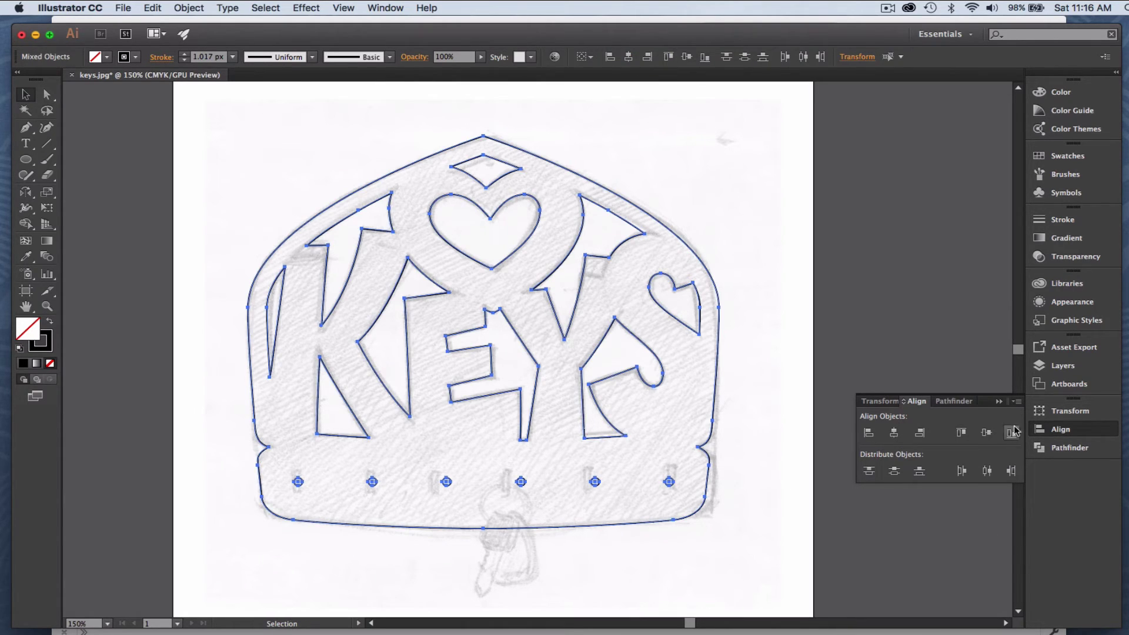
{"action": "left_click", "coordinate": [1016, 402]}
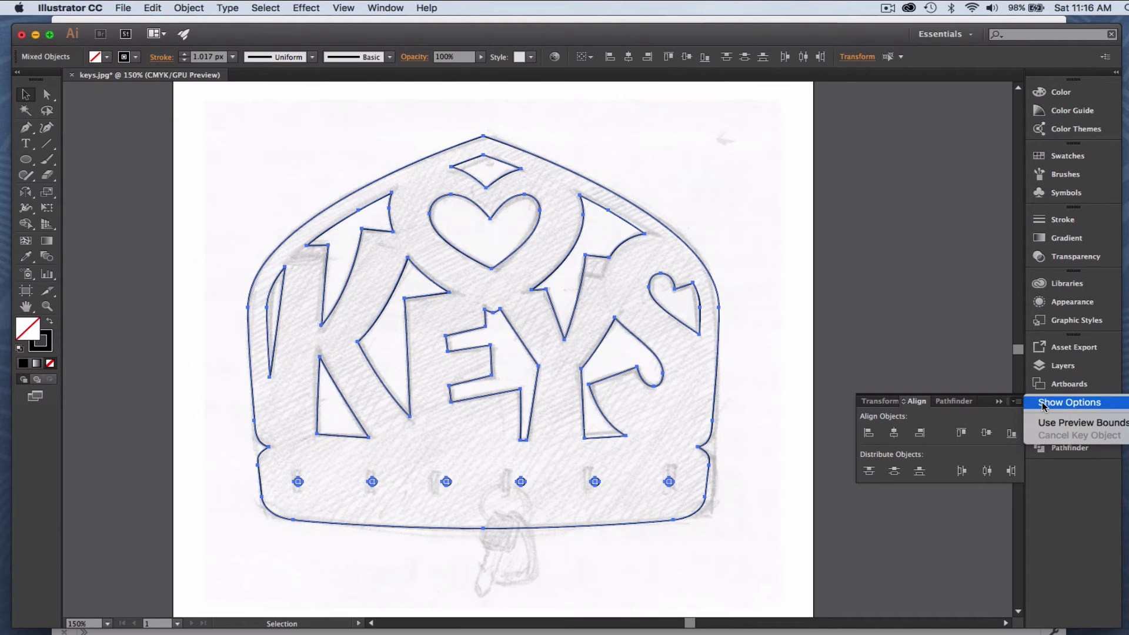
{"action": "left_click", "coordinate": [1043, 404]}
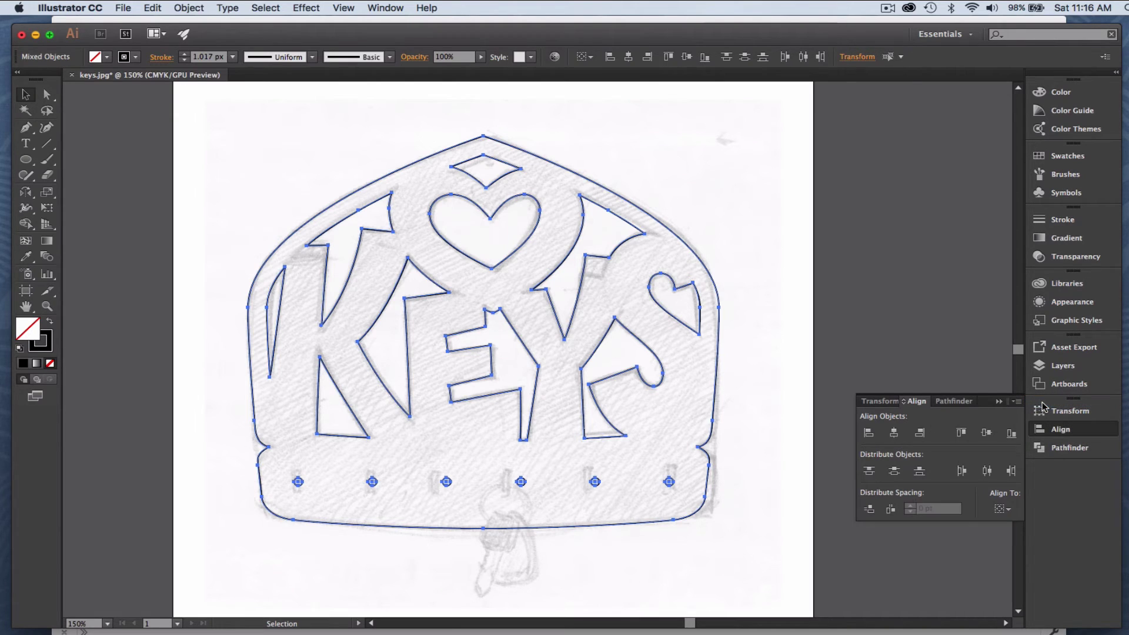
{"action": "left_click", "coordinate": [1001, 510]}
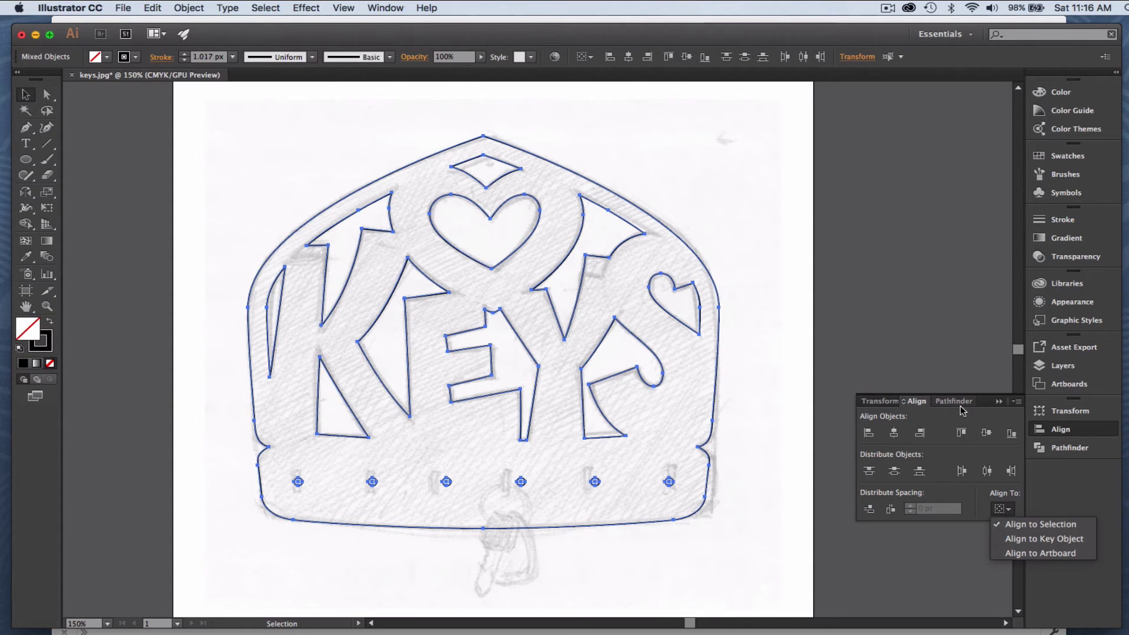
{"action": "left_click", "coordinate": [1021, 526]}
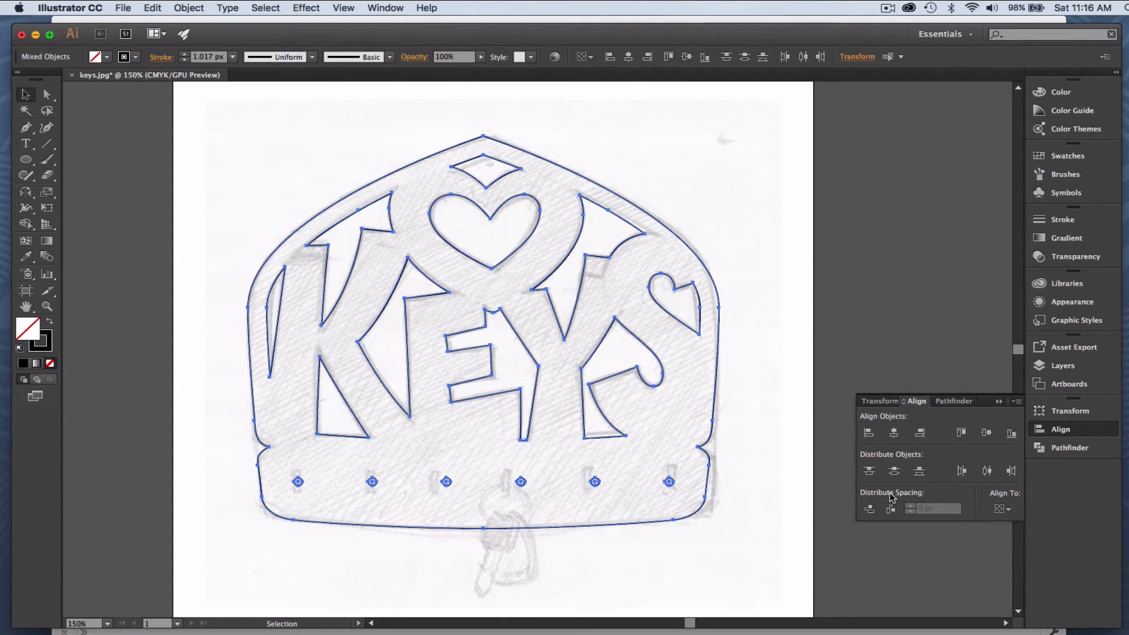
{"action": "left_click", "coordinate": [894, 433]}
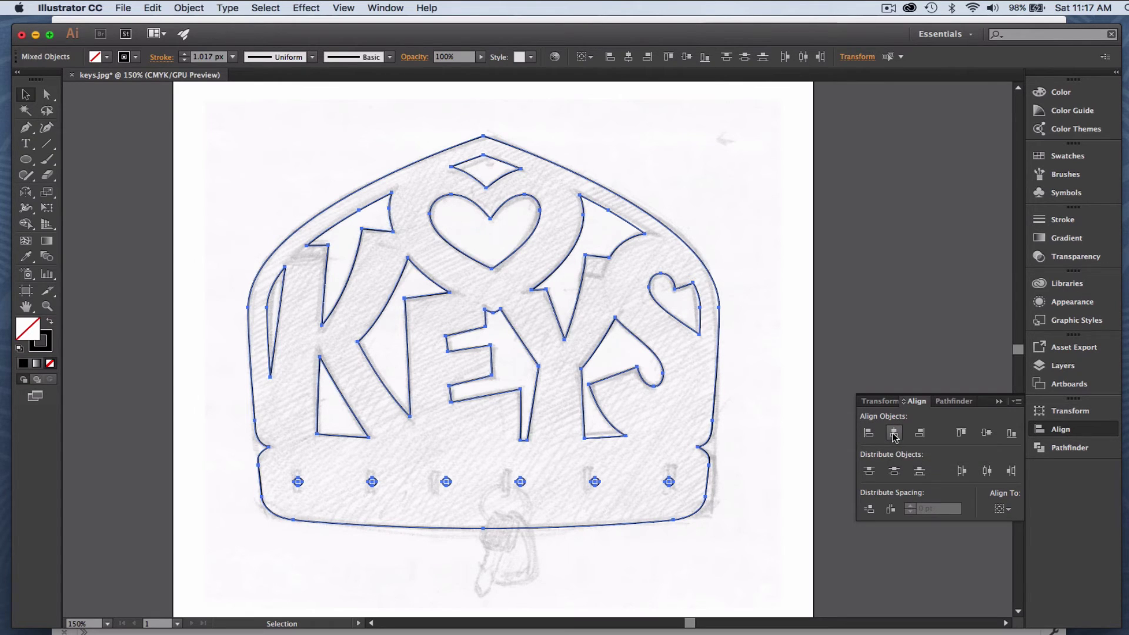
{"action": "left_click", "coordinate": [739, 454]}
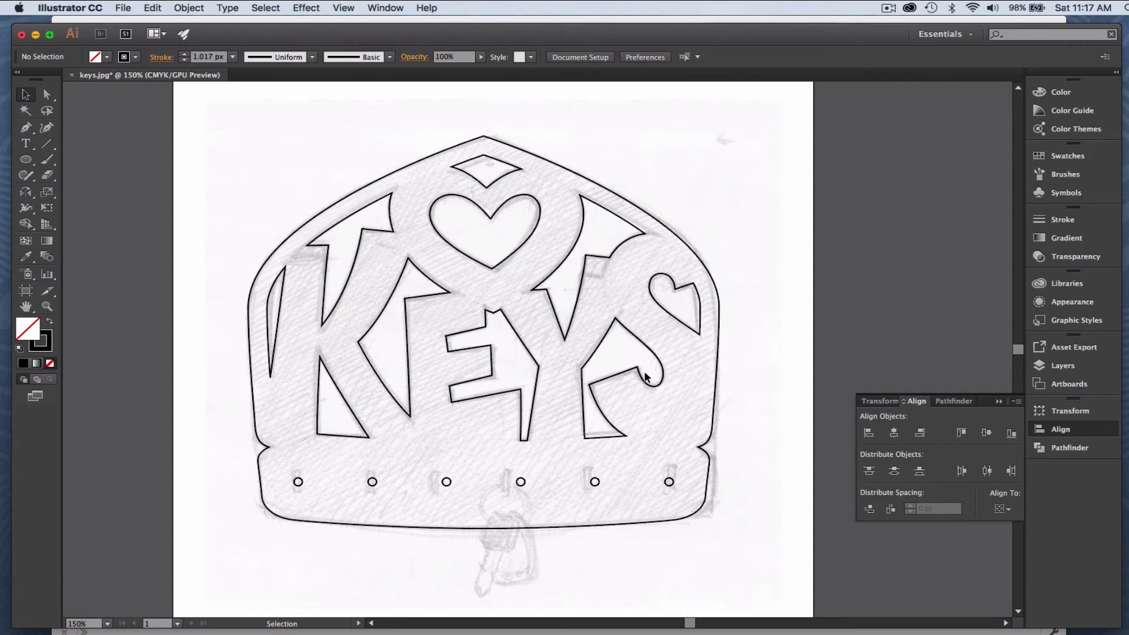
- Unlock all objects and delete the scanned sketch image behind the tracing
{"action": "left_click", "coordinate": [123, 7]}
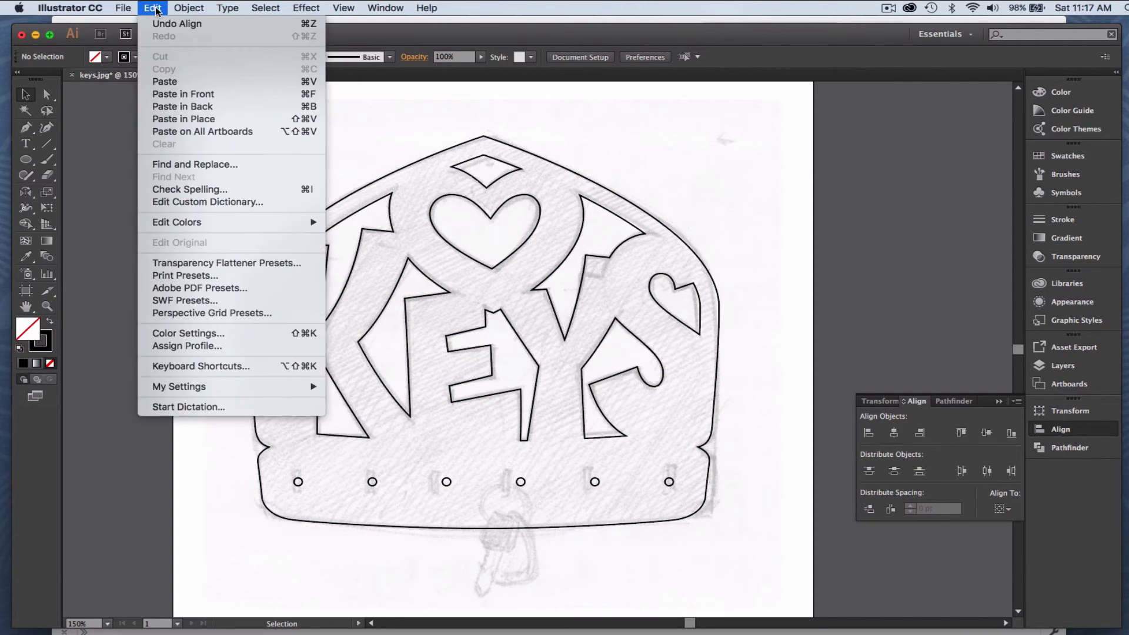
{"action": "mouse_move", "coordinate": [178, 10]}
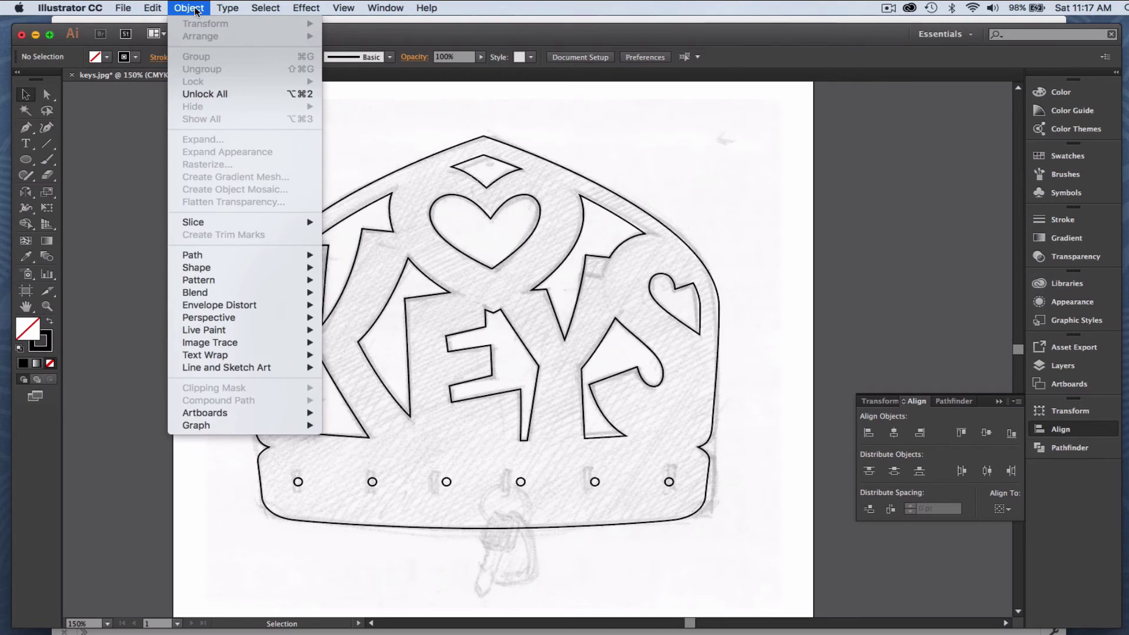
{"action": "left_click", "coordinate": [207, 93]}
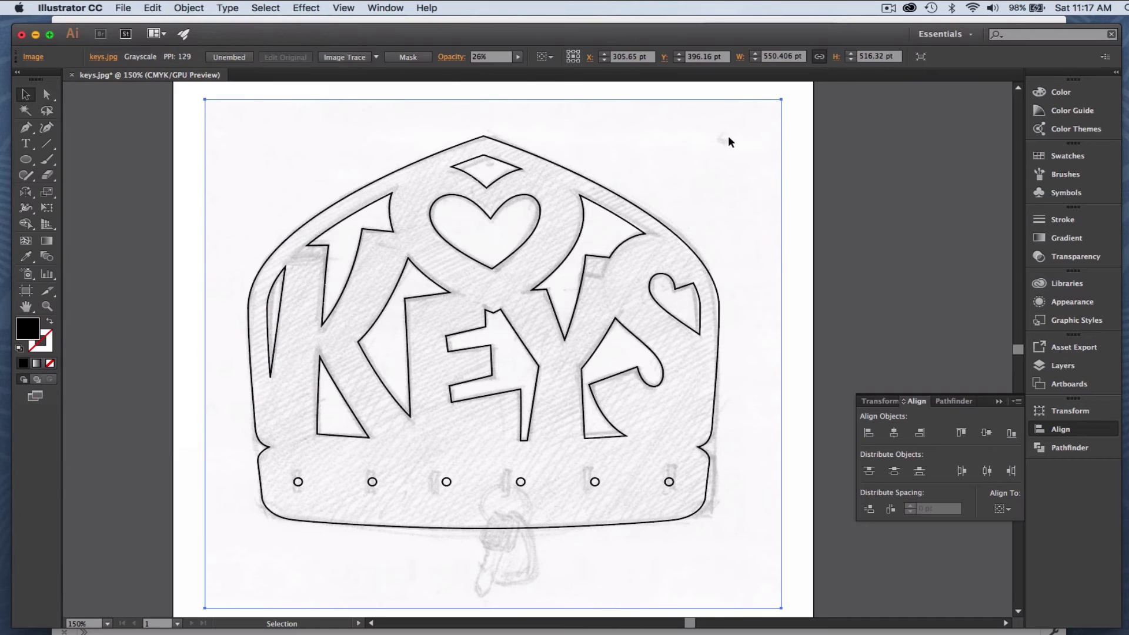
{"action": "left_click", "coordinate": [769, 123]}
{"action": "left_click", "coordinate": [756, 170]}
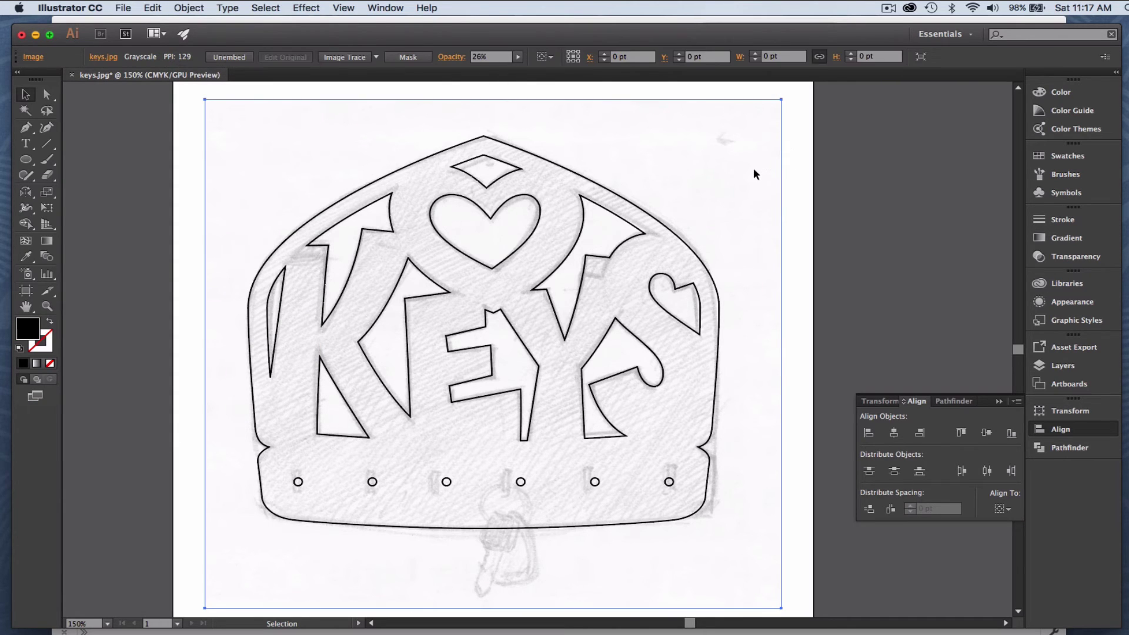
{"action": "key", "text": "Delete"}
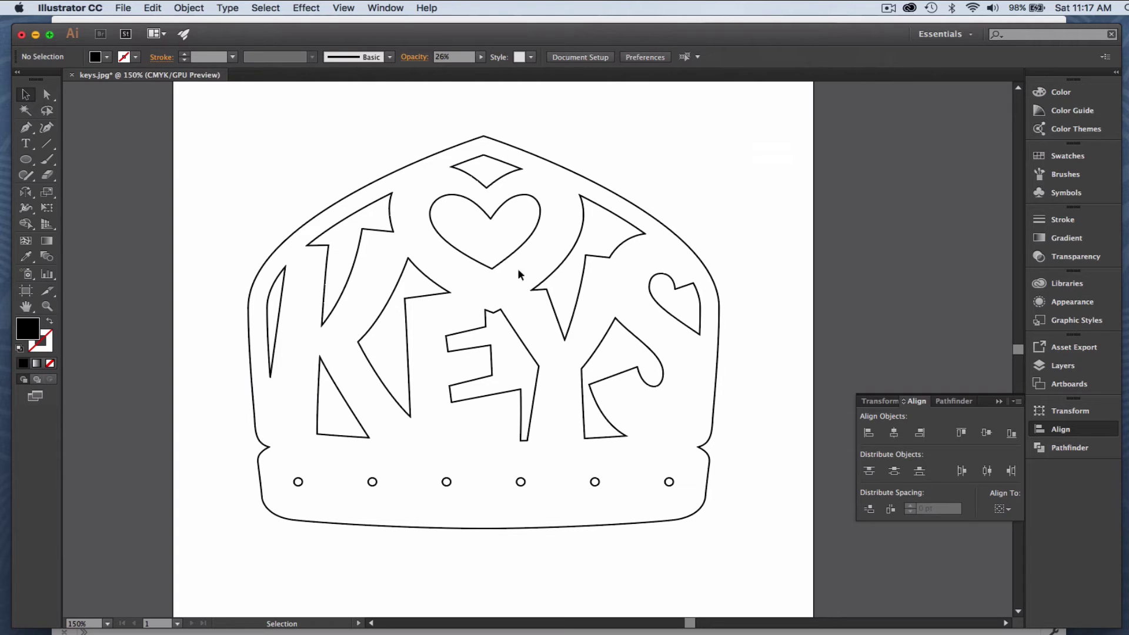
- Combine the KEYS outline and the six hook circles into one compound path and fill it with black
{"action": "left_click_drag", "start_coordinate": [239, 434], "coordinate": [727, 521]}
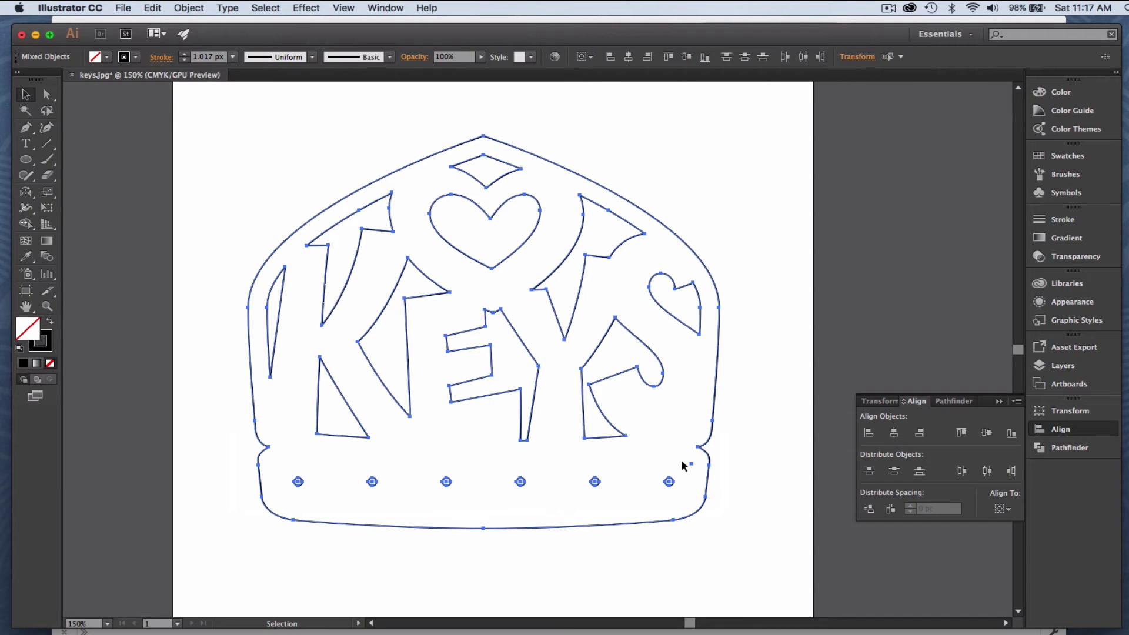
{"action": "left_click", "coordinate": [189, 8]}
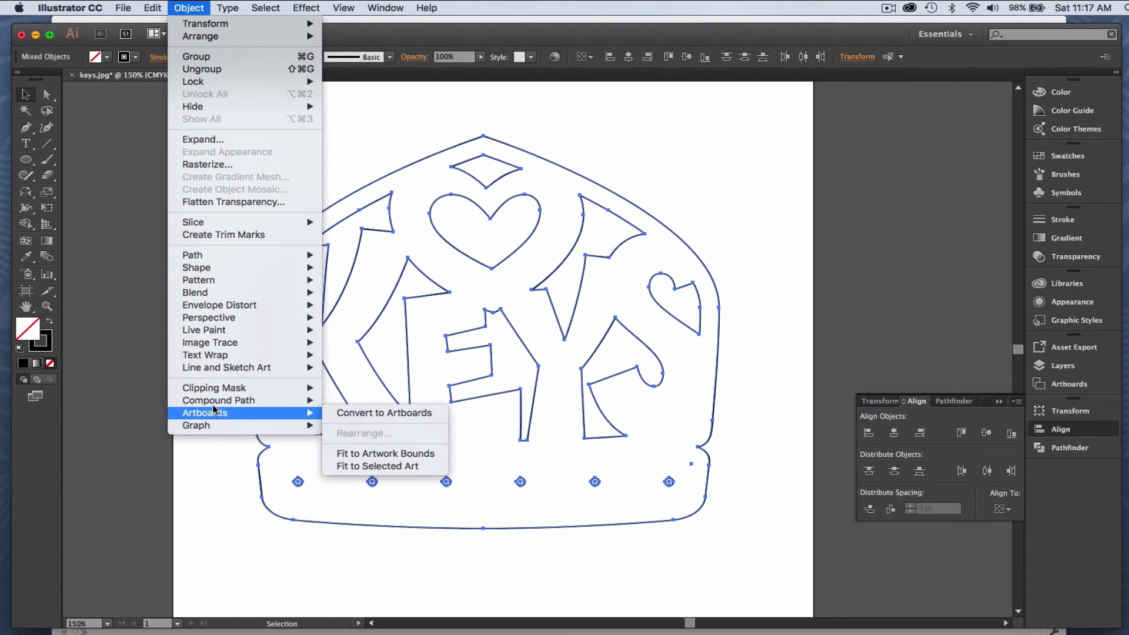
{"action": "mouse_move", "coordinate": [230, 401]}
{"action": "left_click", "coordinate": [349, 401]}
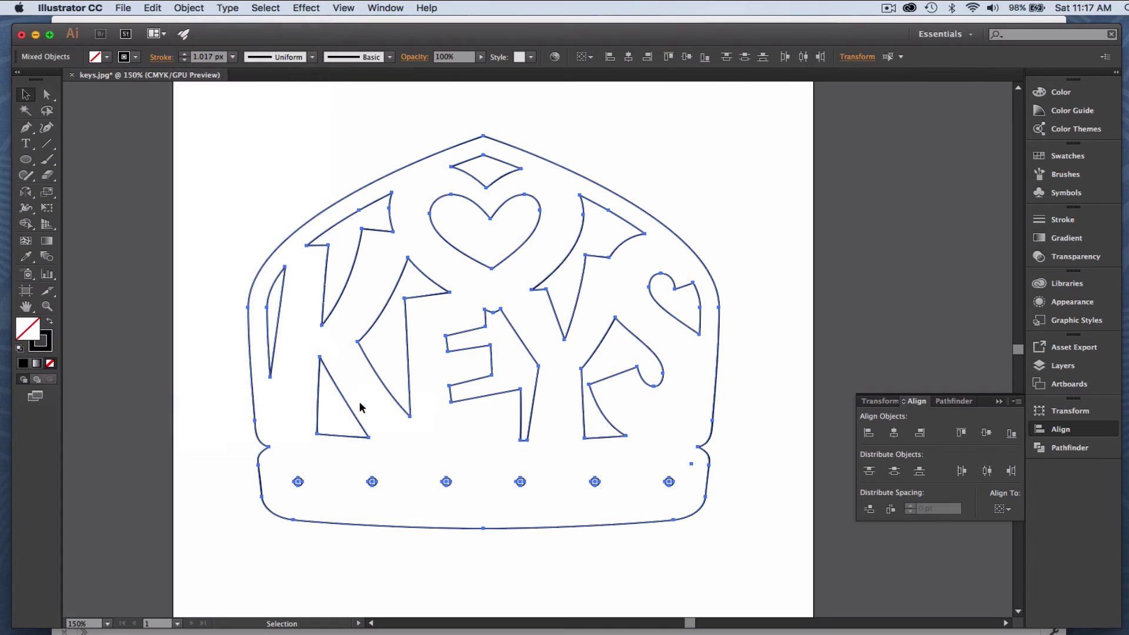
{"action": "left_click", "coordinate": [34, 334]}
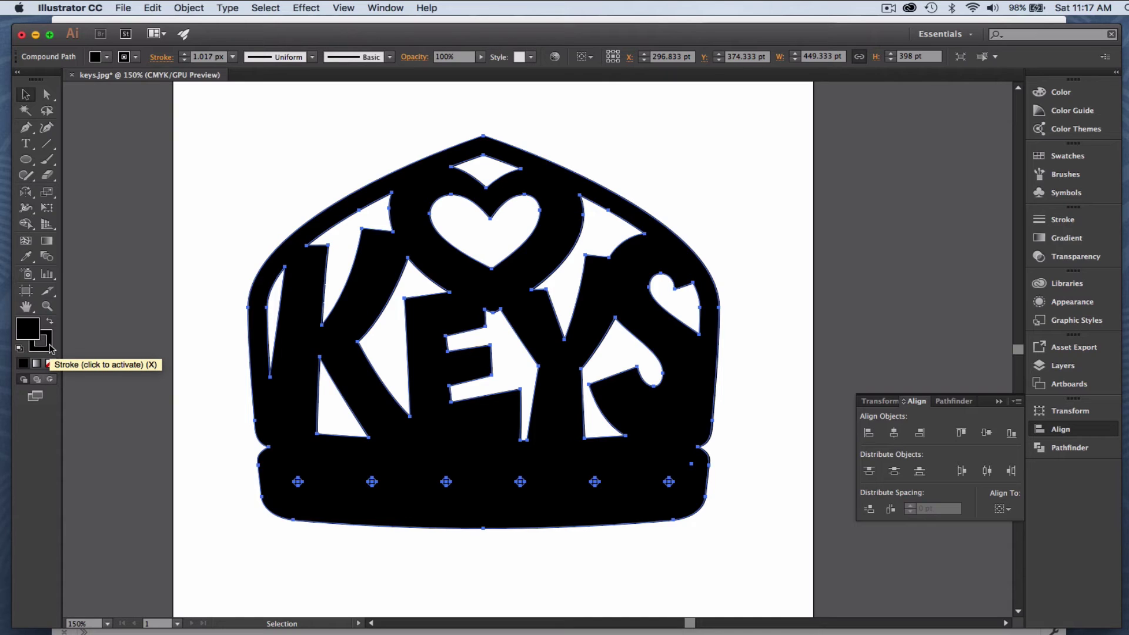
- Directly select the leftmost hook circle and set the compound path's stroke to none
{"action": "left_click", "coordinate": [50, 348]}
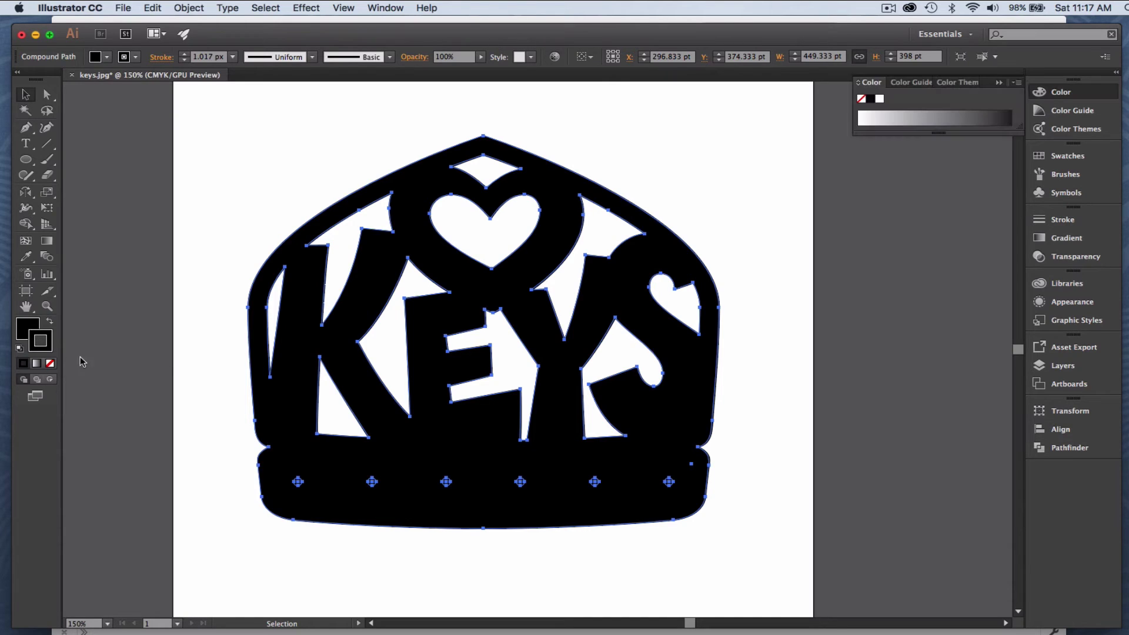
{"action": "left_click", "coordinate": [222, 376]}
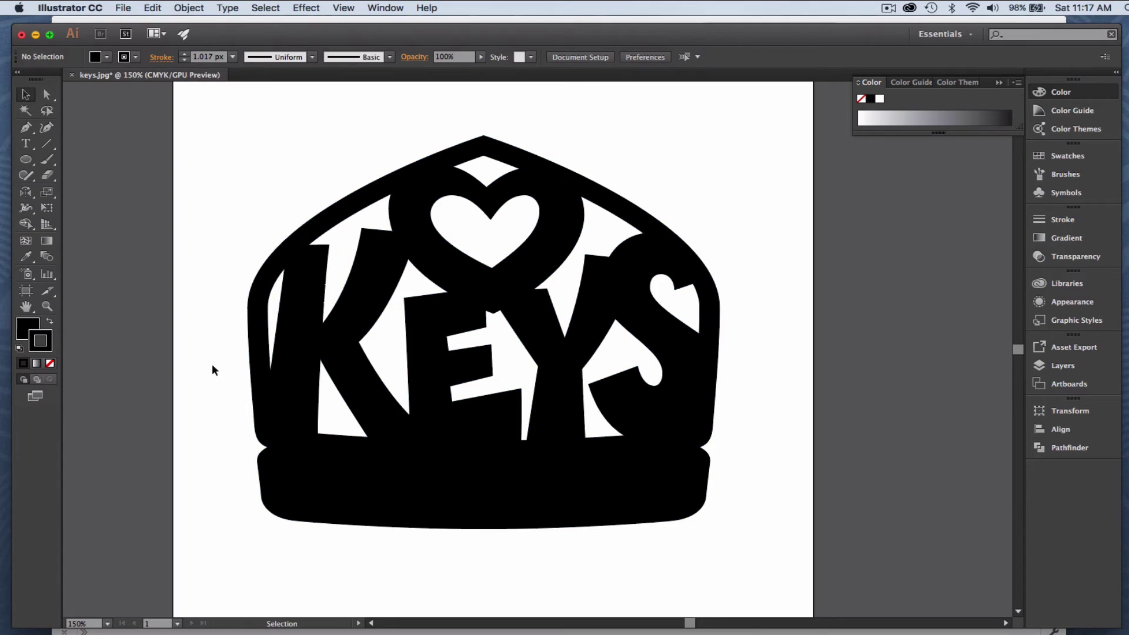
{"action": "left_click", "coordinate": [47, 94]}
{"action": "left_click", "coordinate": [300, 480]}
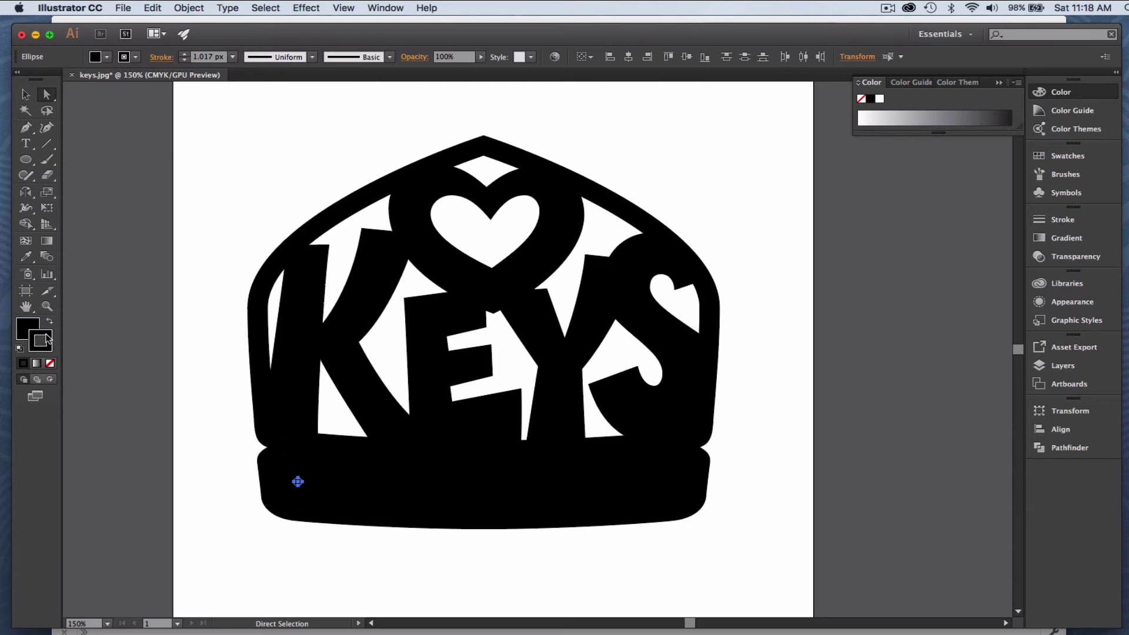
{"action": "left_click", "coordinate": [51, 363]}
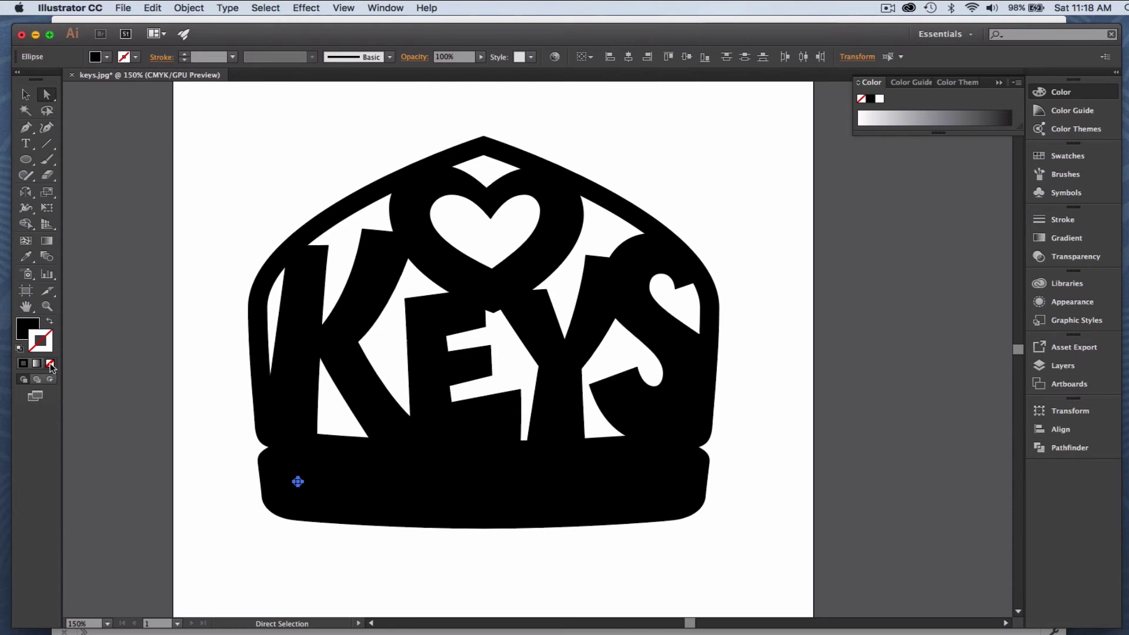
{"action": "left_click", "coordinate": [355, 484]}
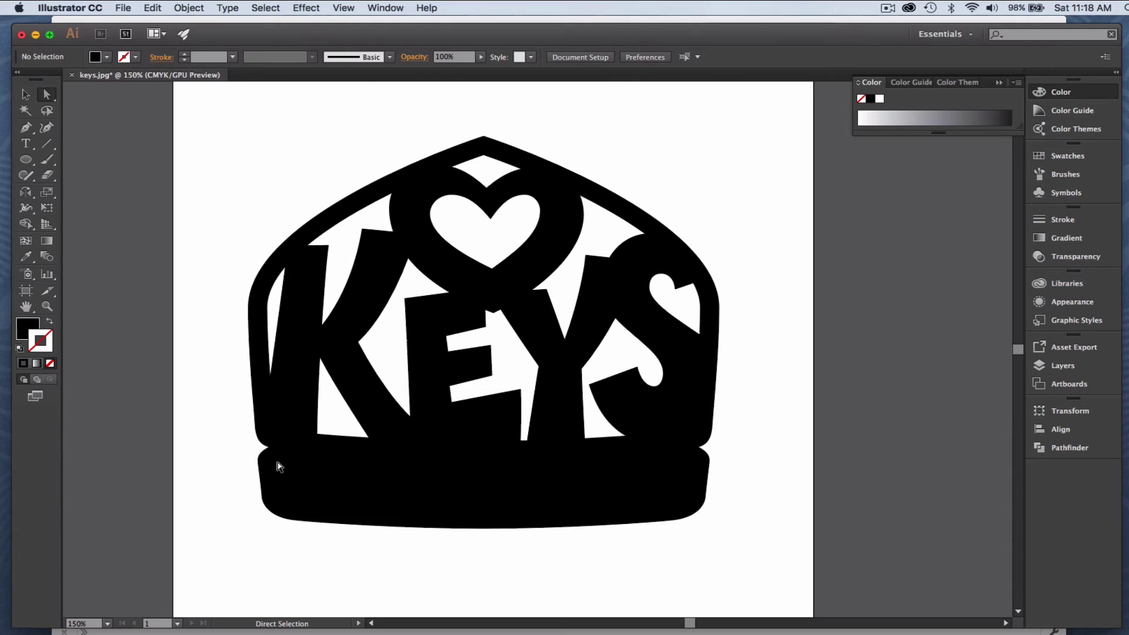
- Directly select the leftmost hook circle and look through its appearance settings
{"action": "left_click", "coordinate": [312, 488]}
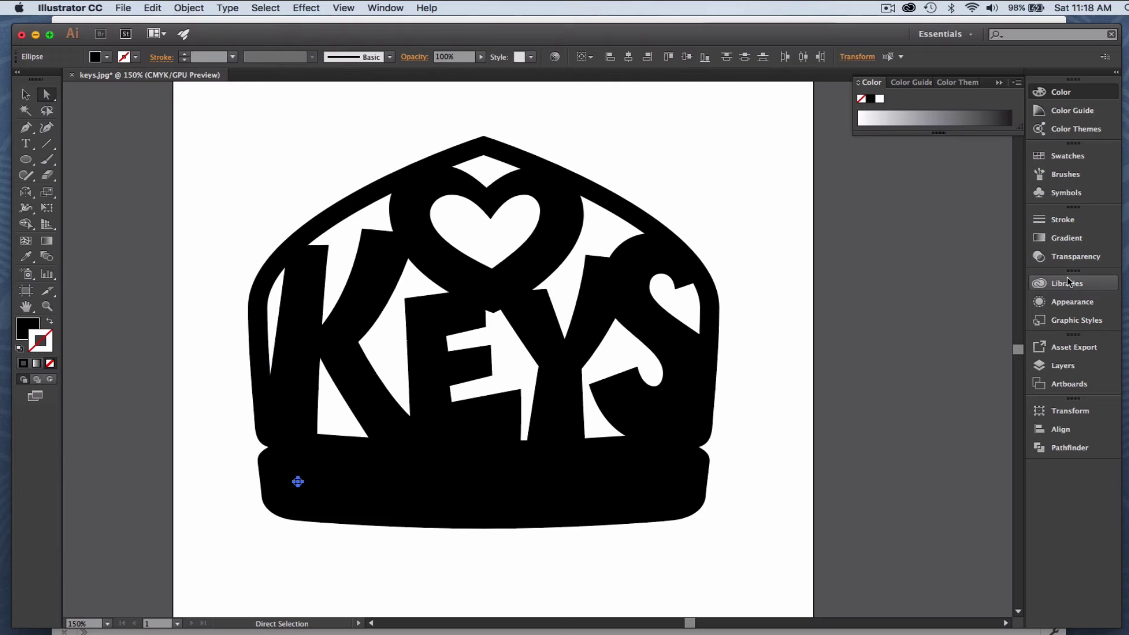
{"action": "left_click", "coordinate": [385, 8]}
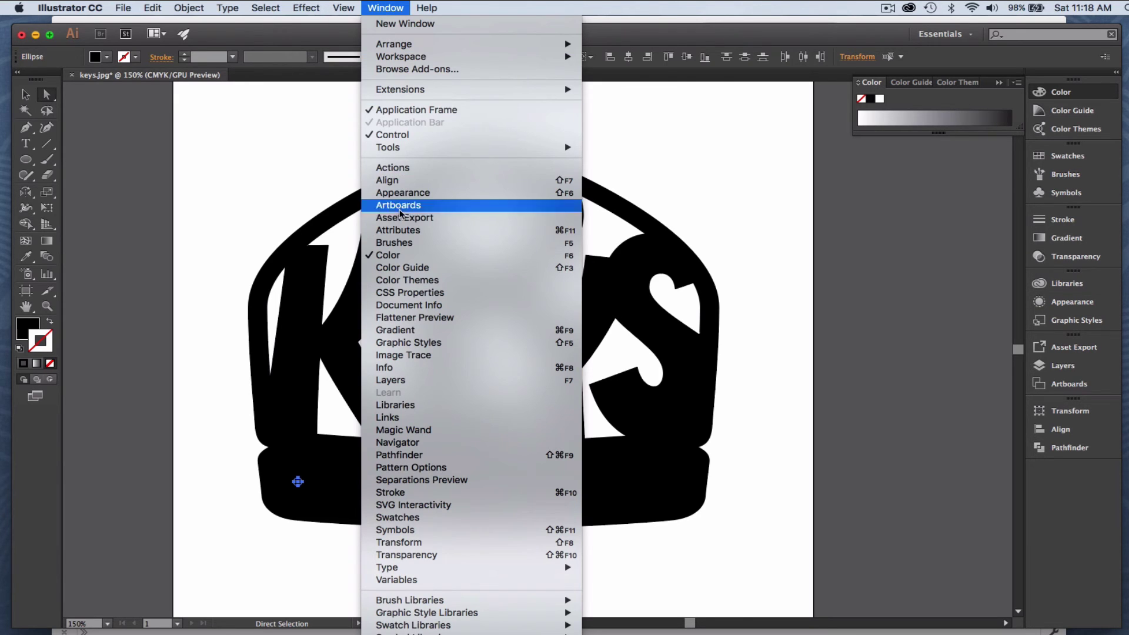
{"action": "left_click", "coordinate": [404, 231]}
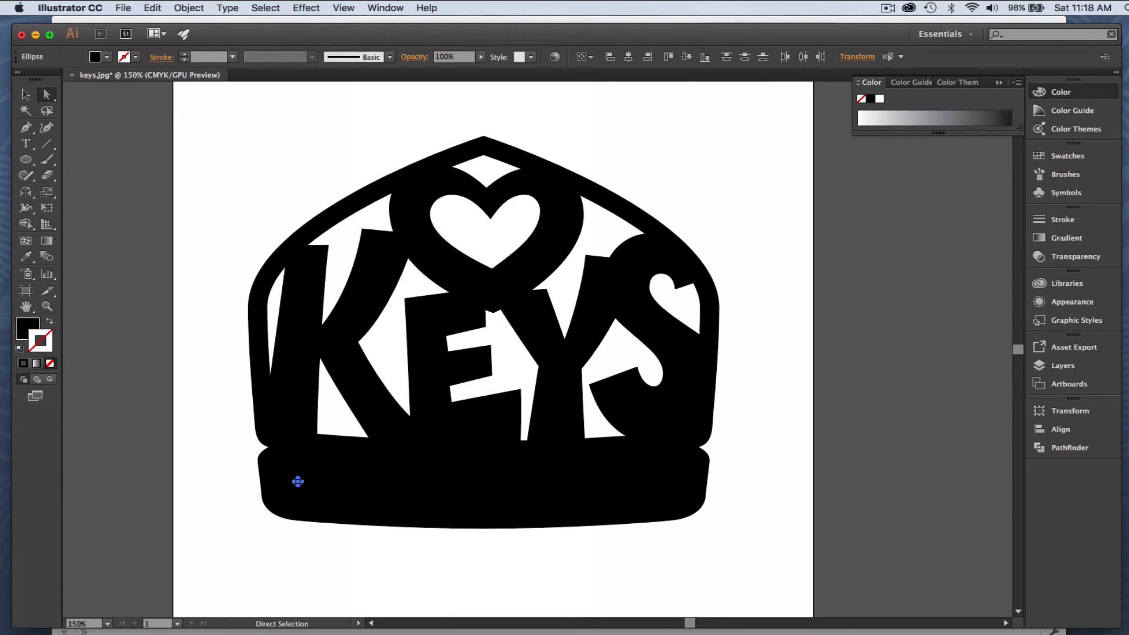
{"action": "left_click", "coordinate": [387, 9]}
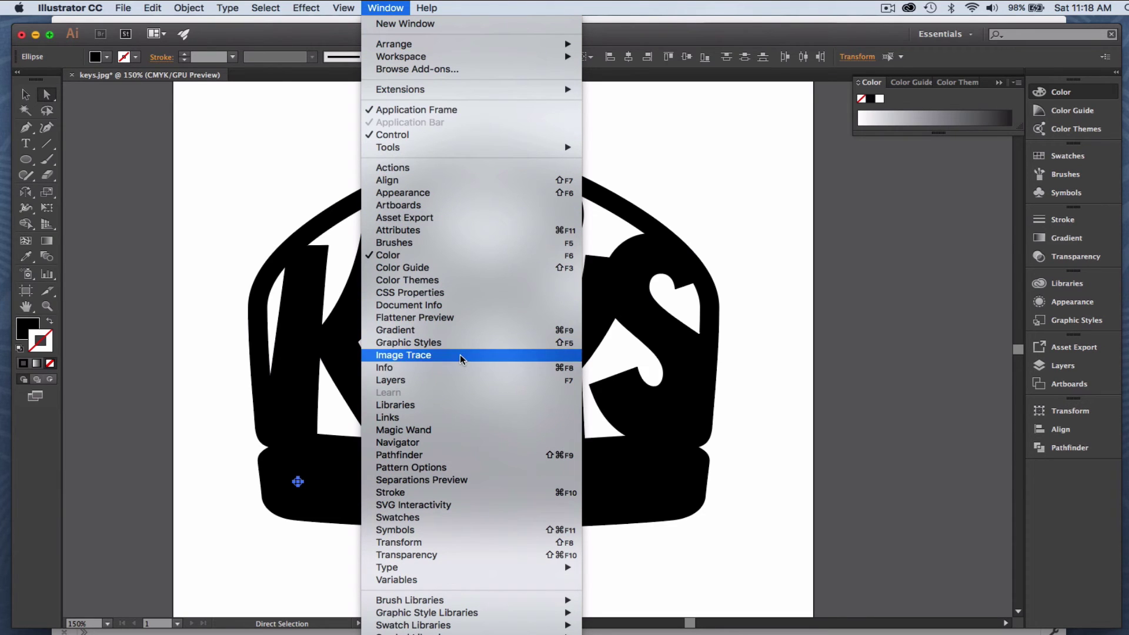
{"action": "left_click", "coordinate": [429, 193]}
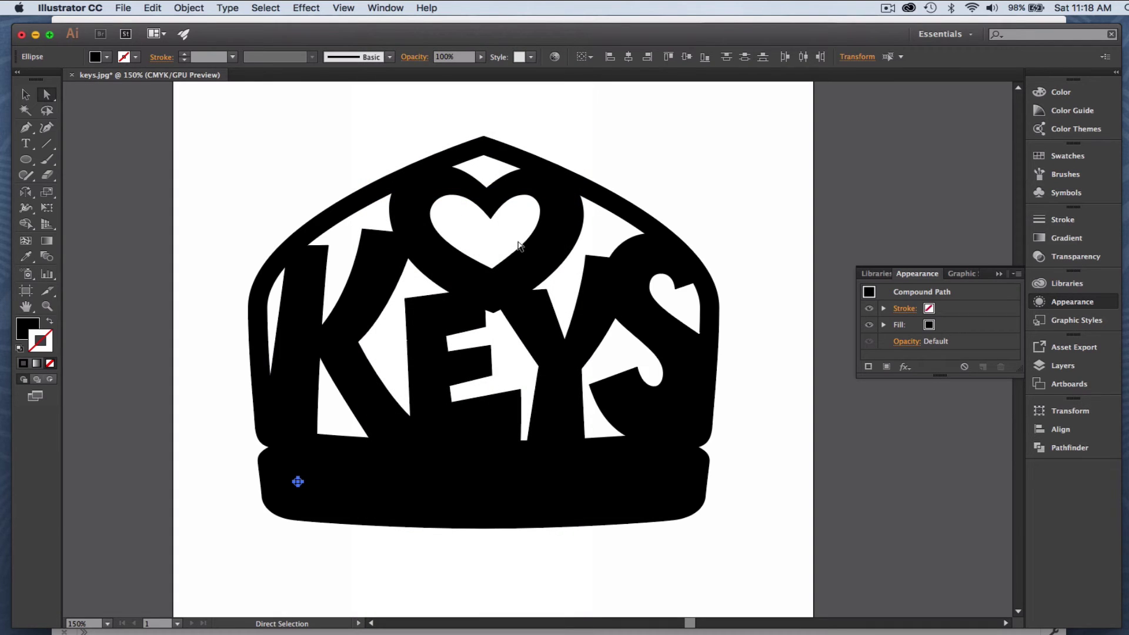
{"action": "left_click", "coordinate": [375, 8]}
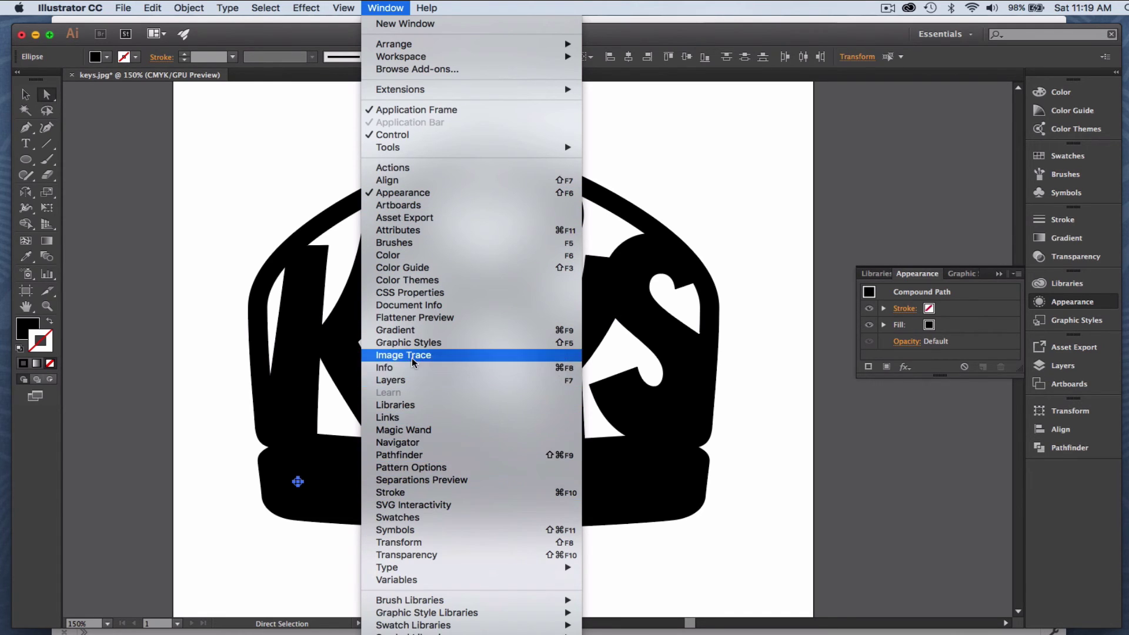
{"action": "key", "text": "Escape"}
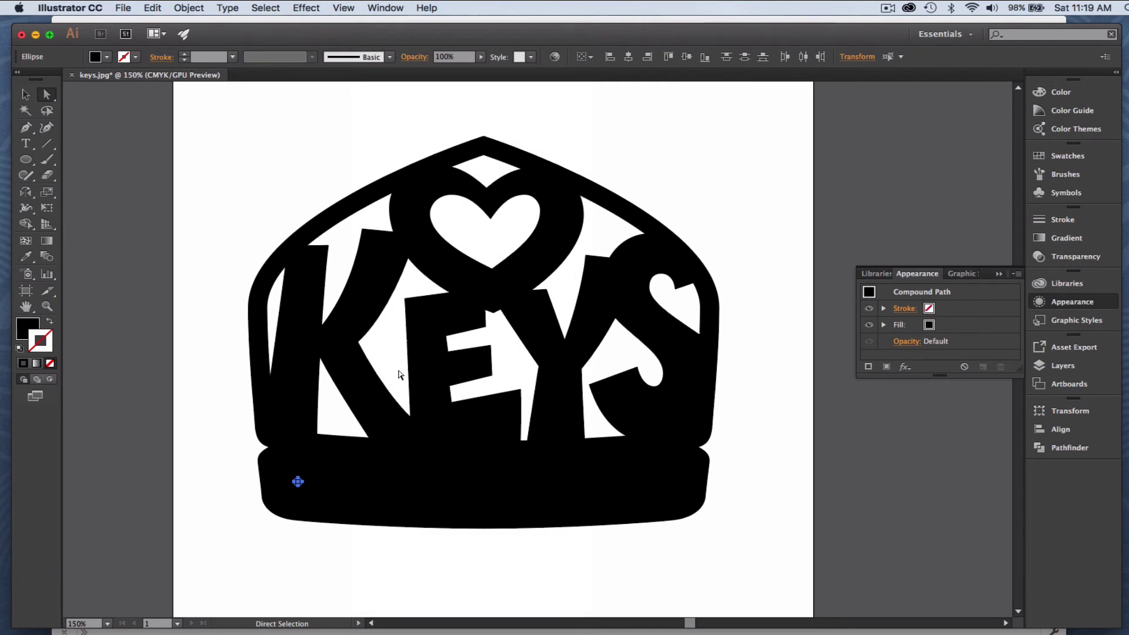
- Display the path attributes with their direction options and place them in the empty area beside the key holder
{"action": "left_click", "coordinate": [388, 8]}
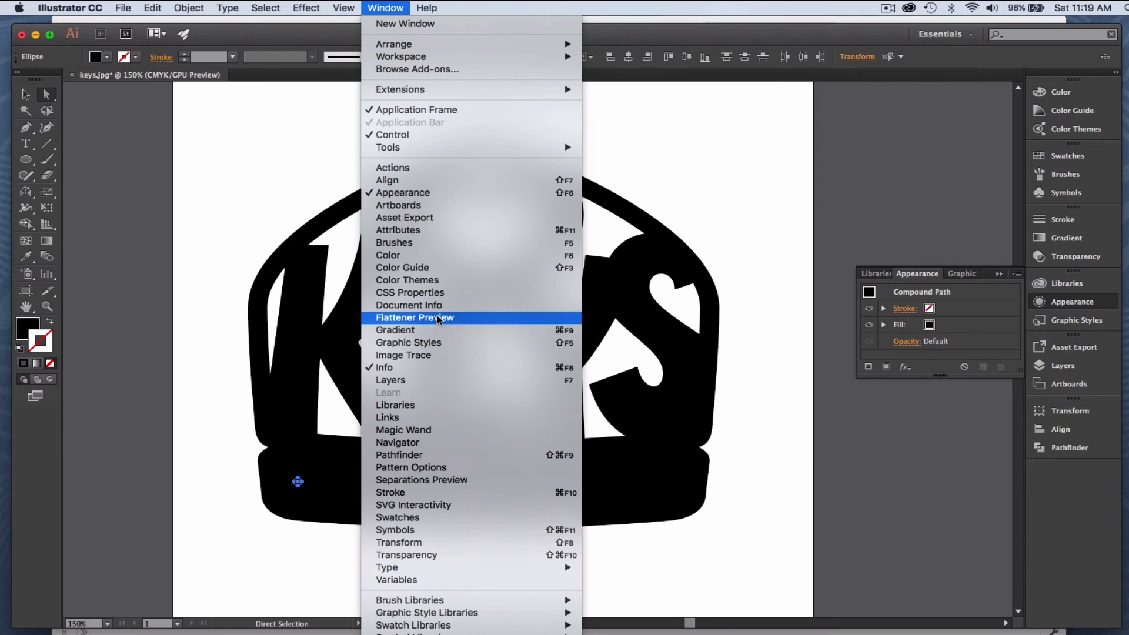
{"action": "left_click", "coordinate": [419, 230]}
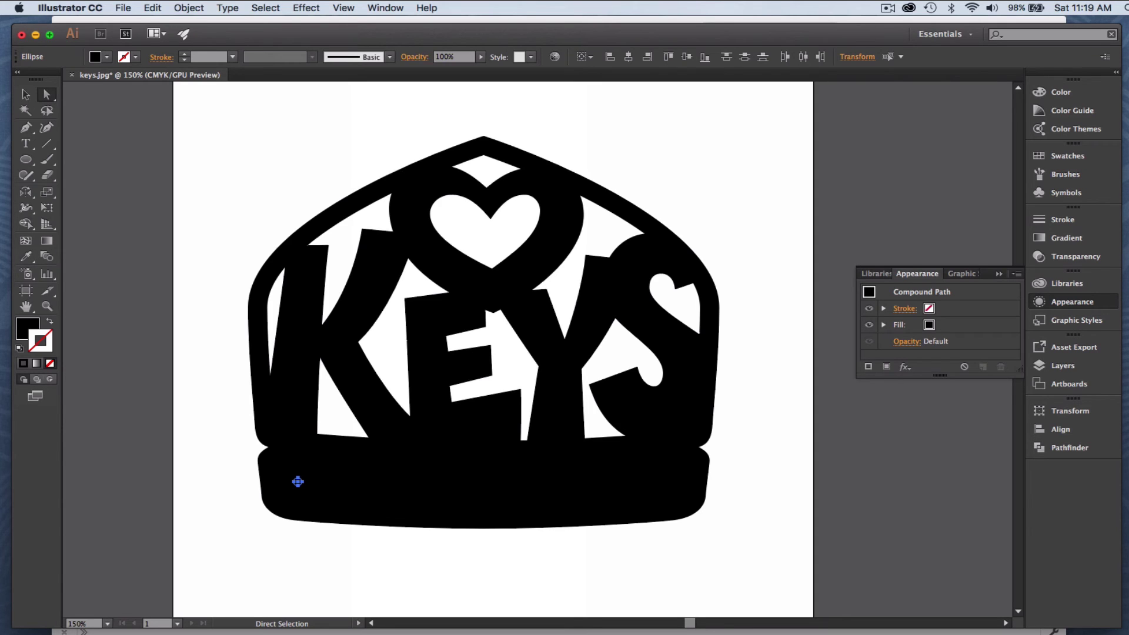
{"action": "left_click_drag", "start_coordinate": [294, 295], "coordinate": [781, 407]}
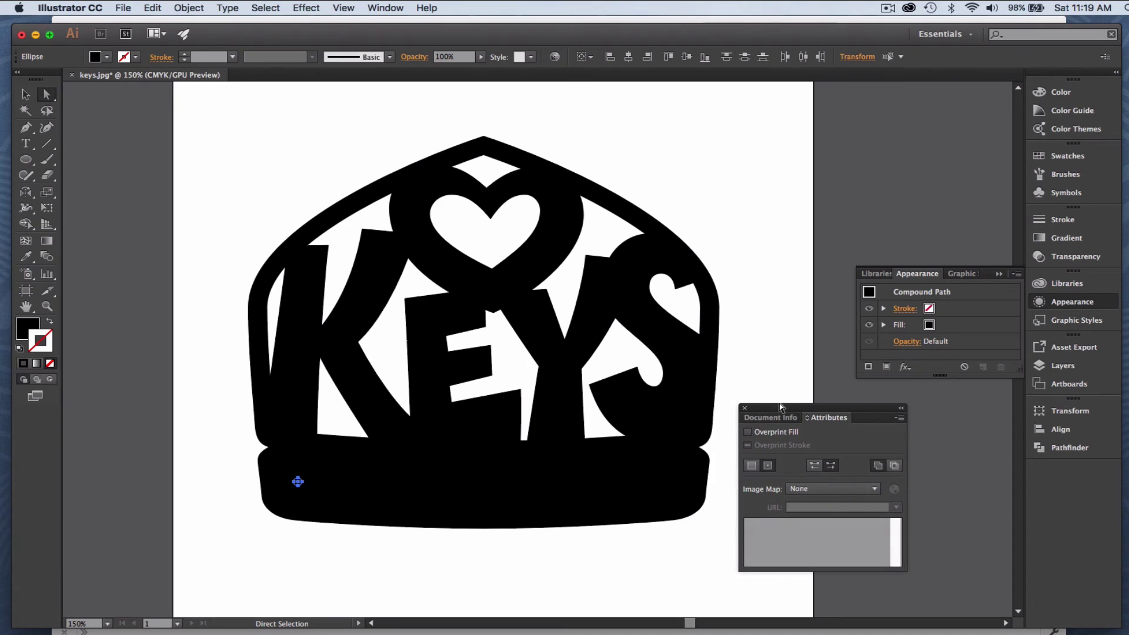
{"action": "left_click", "coordinate": [899, 418]}
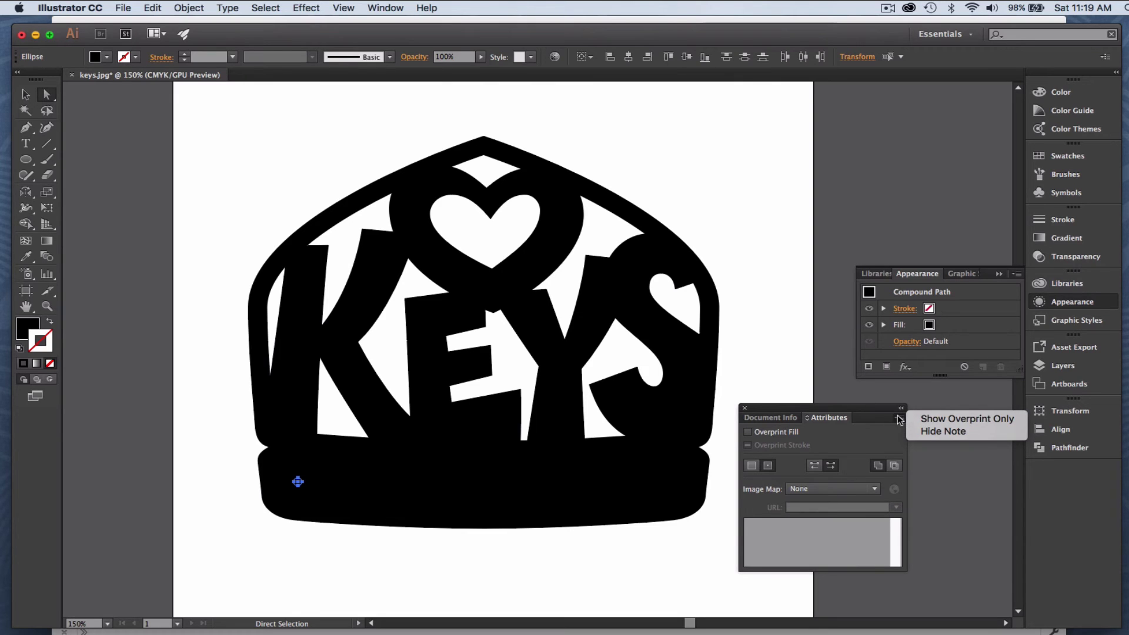
{"action": "left_click", "coordinate": [899, 421]}
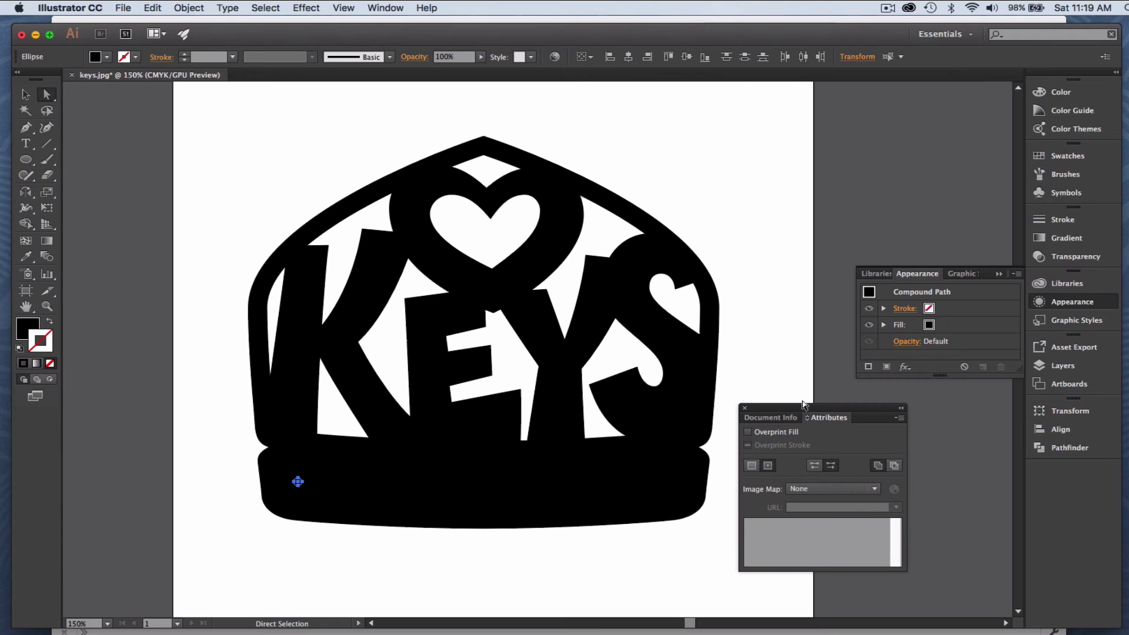
{"action": "left_click_drag", "start_coordinate": [800, 408], "coordinate": [782, 101]}
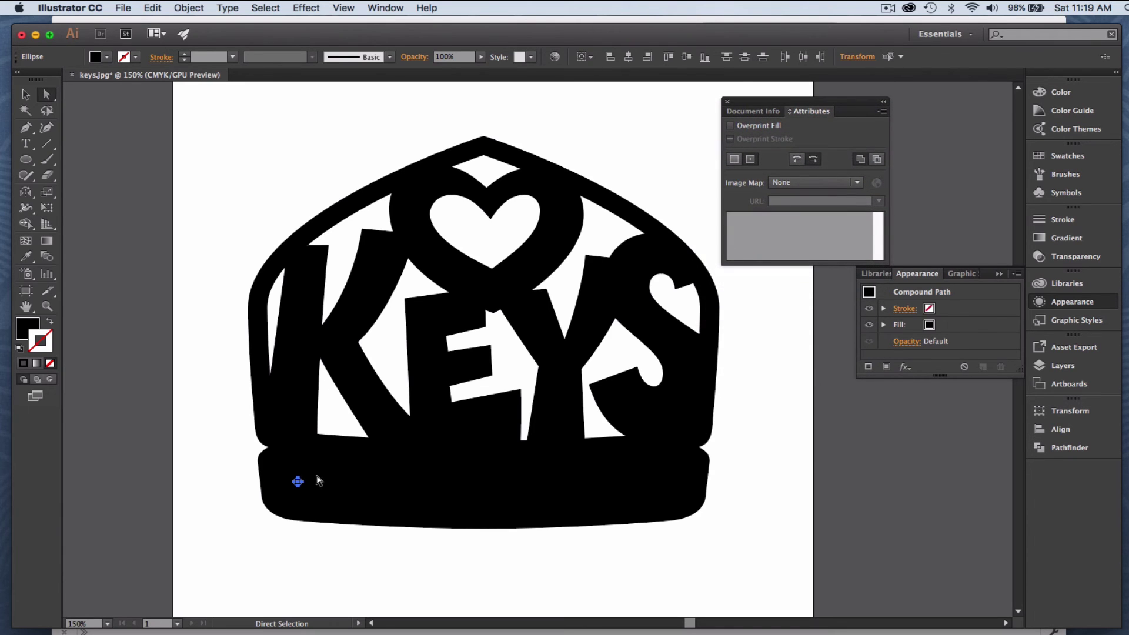
- Directly select the leftmost hook circle and switch its reversed path direction off to cut it out of the base
{"action": "left_click_drag", "start_coordinate": [289, 469], "coordinate": [317, 498]}
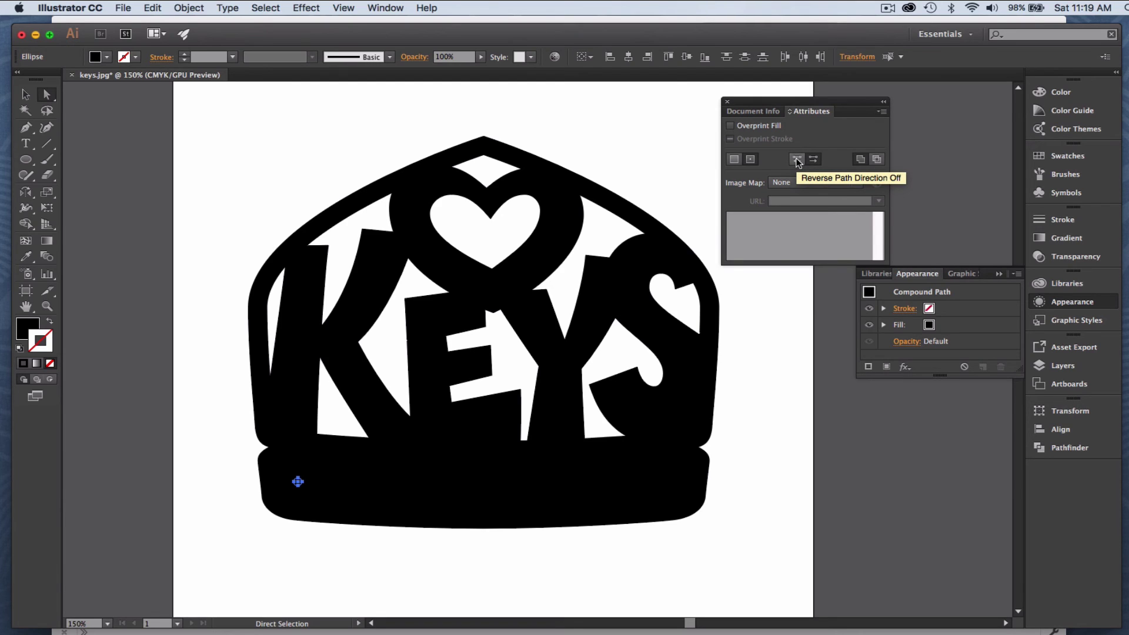
{"action": "left_click", "coordinate": [798, 161]}
{"action": "left_click", "coordinate": [751, 348]}
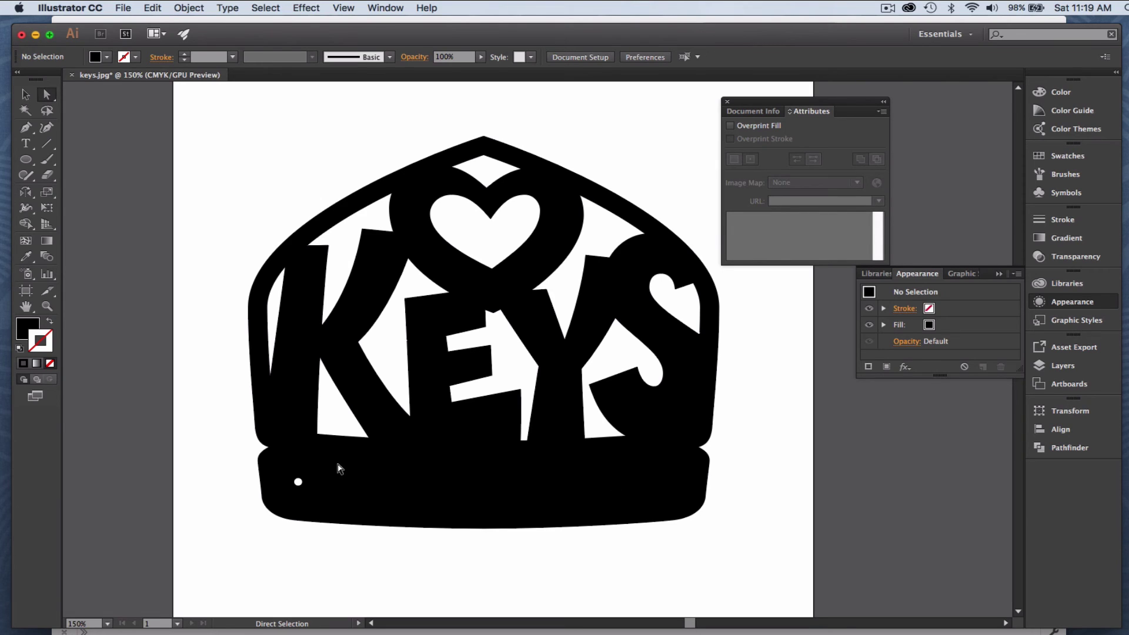
- Dock the attributes, collapse the appearance settings, and switch reversed path direction off for the remaining five hook circles
{"action": "left_click_drag", "start_coordinate": [336, 464], "coordinate": [395, 504]}
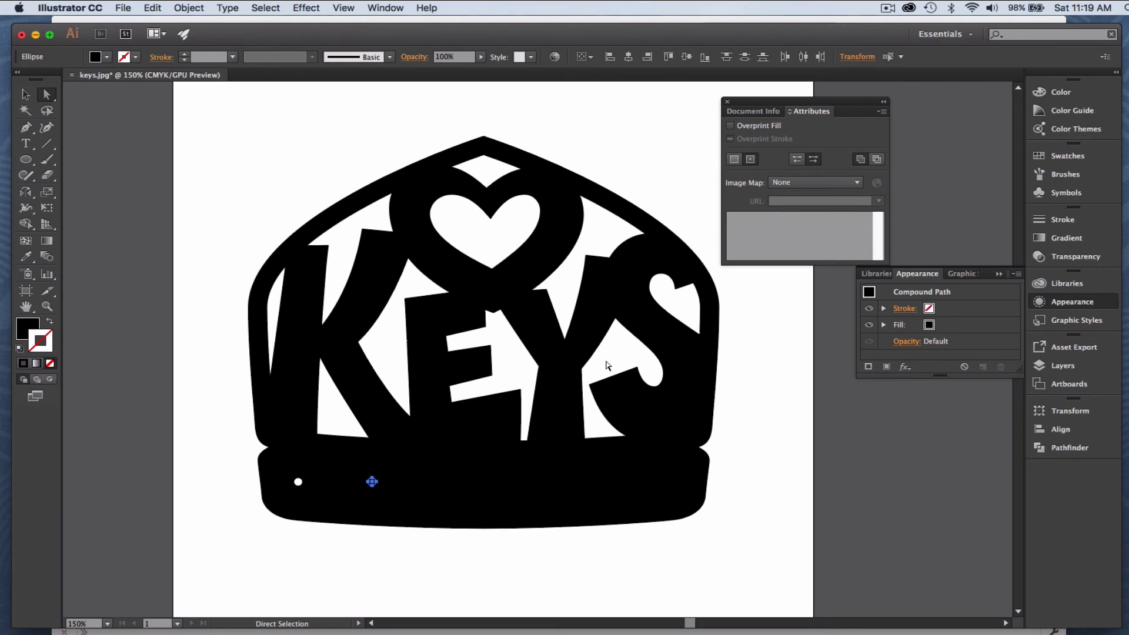
{"action": "left_click", "coordinate": [796, 159]}
{"action": "left_click_drag", "start_coordinate": [762, 105], "coordinate": [1069, 494]}
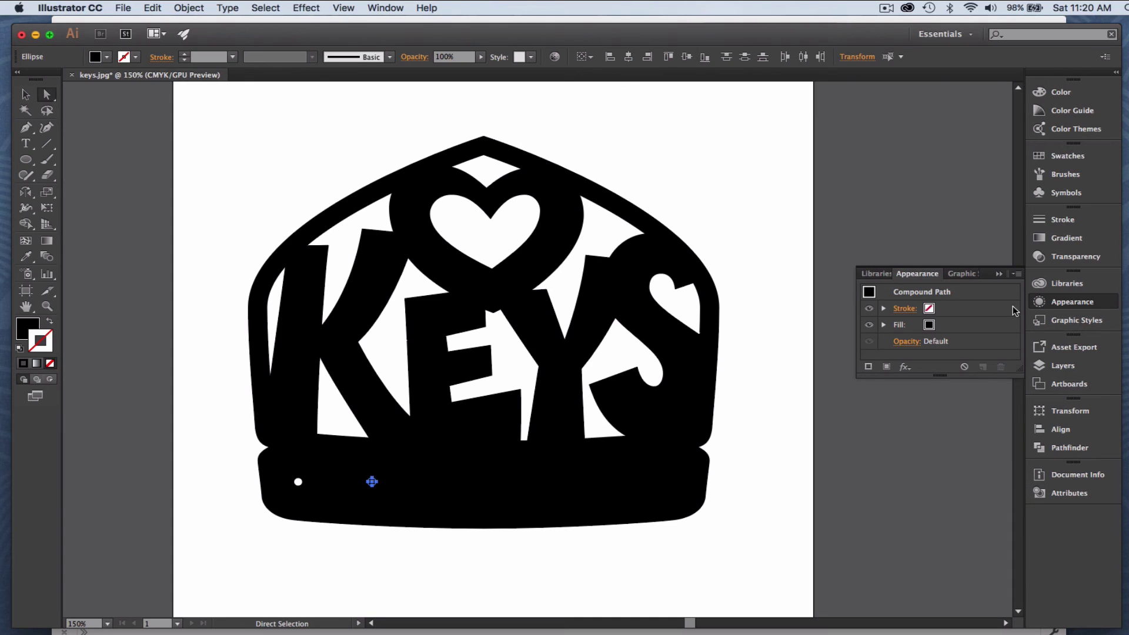
{"action": "left_click", "coordinate": [998, 274]}
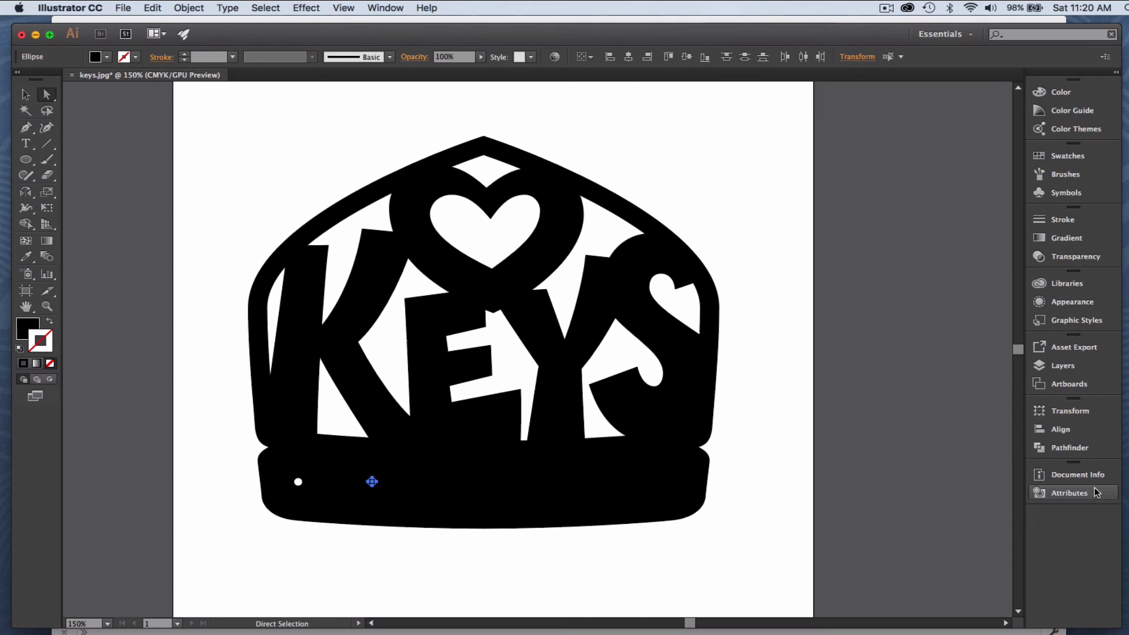
{"action": "left_click", "coordinate": [1071, 495]}
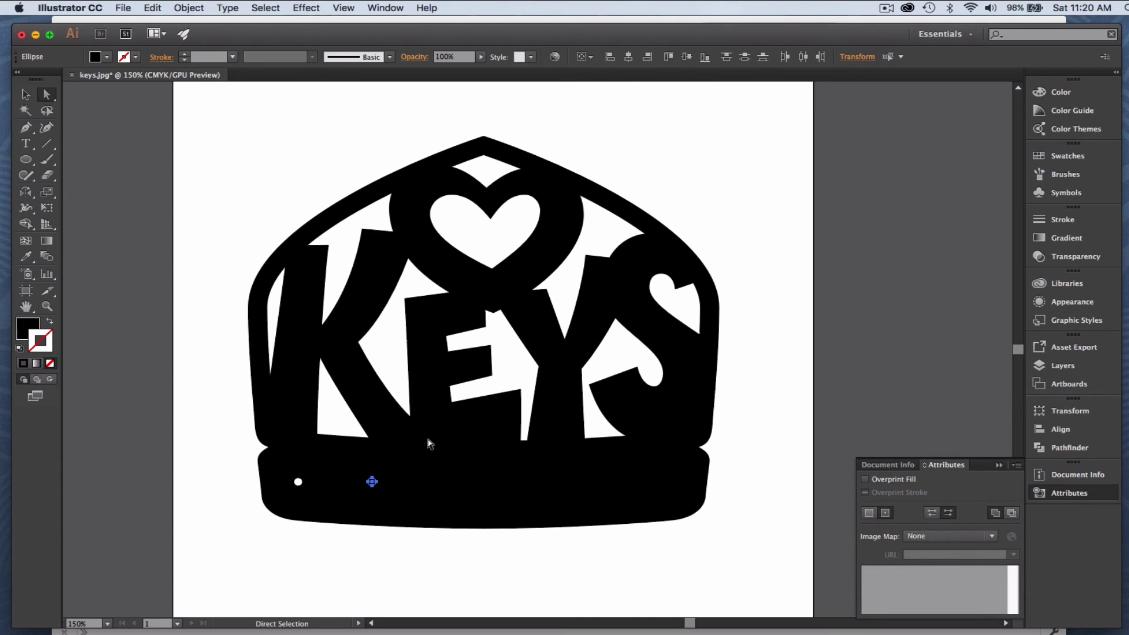
{"action": "left_click", "coordinate": [361, 474]}
{"action": "left_click_drag", "start_coordinate": [361, 473], "coordinate": [673, 503]}
{"action": "left_click", "coordinate": [932, 513]}
{"action": "left_click", "coordinate": [756, 475]}
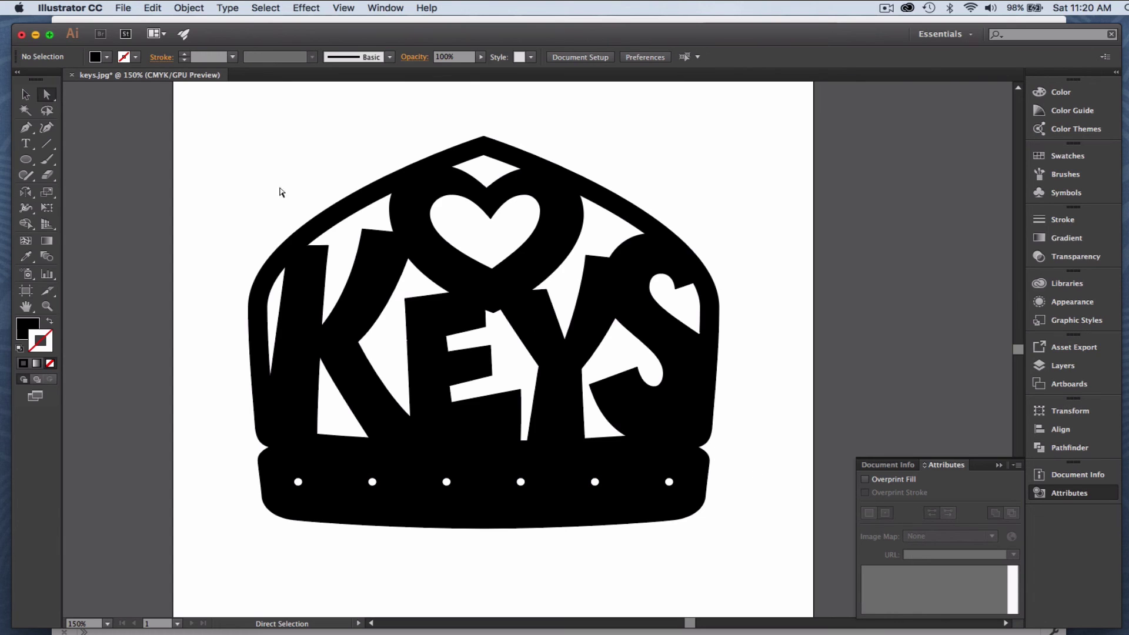
- Select the whole key-holder compound path and change it to no fill with a black 1 px stroke
{"action": "left_click", "coordinate": [25, 95]}
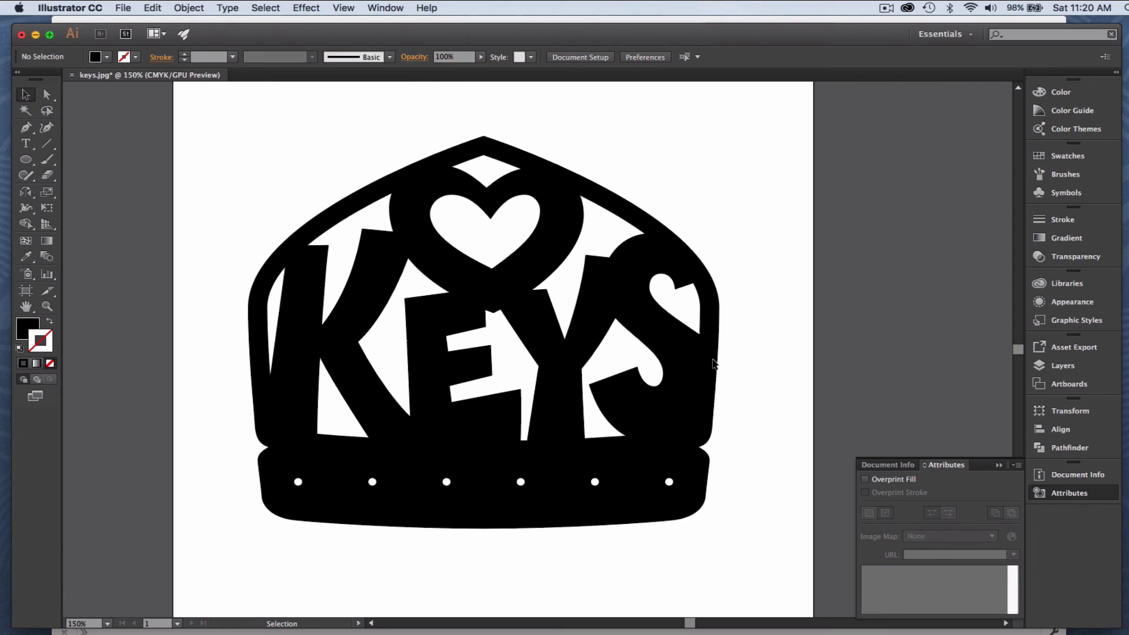
{"action": "scroll", "coordinate": [732, 449], "scroll_direction": "down", "scroll_amount": 3}
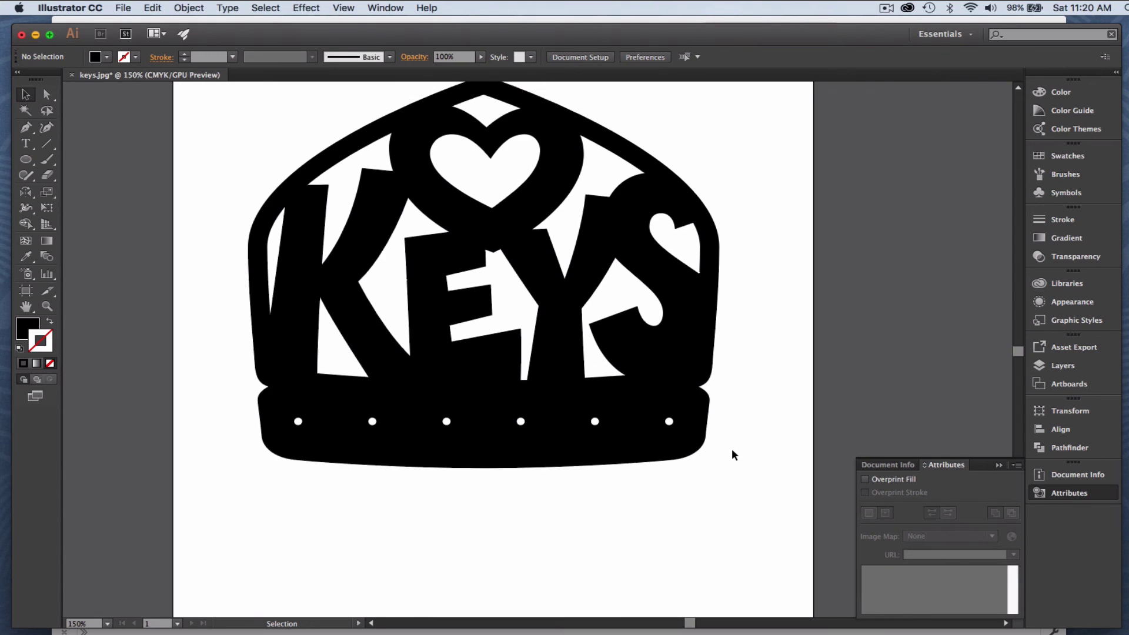
{"action": "scroll", "coordinate": [731, 448], "scroll_direction": "up", "scroll_amount": 3}
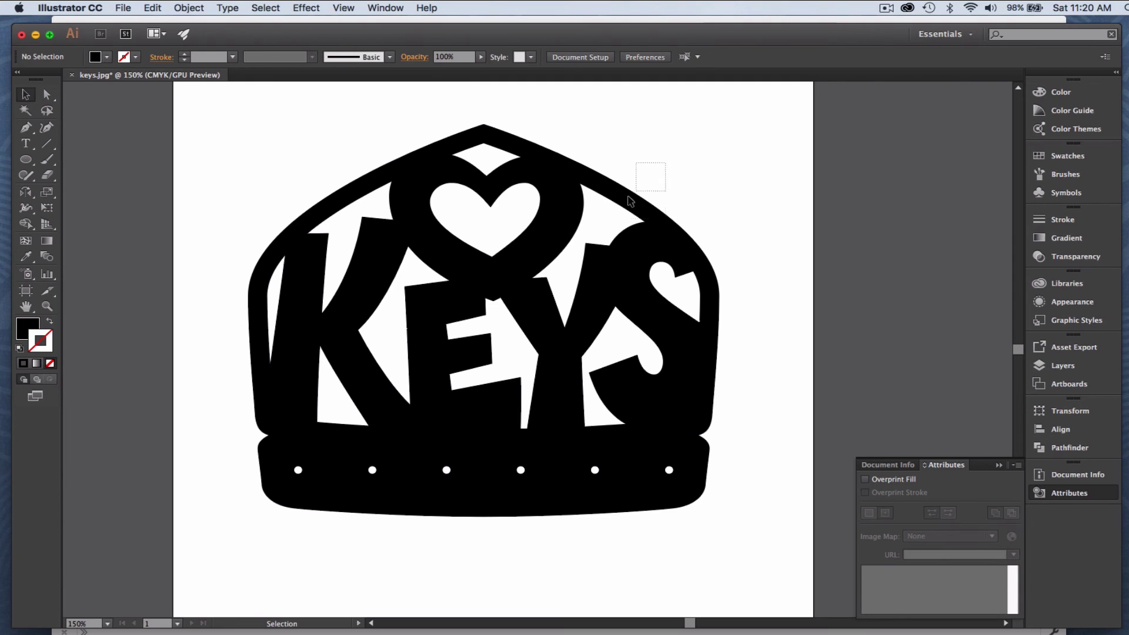
{"action": "left_click", "coordinate": [582, 235]}
{"action": "left_click_drag", "start_coordinate": [23, 332], "coordinate": [50, 350]}
{"action": "left_click", "coordinate": [28, 328]}
{"action": "left_click", "coordinate": [50, 364]}
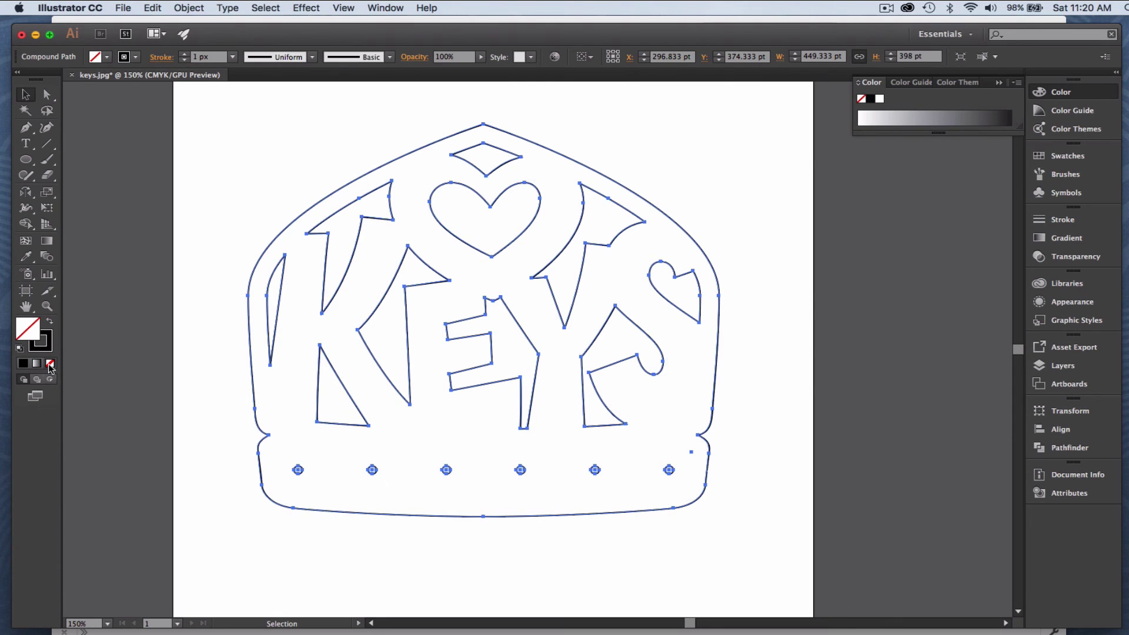
{"action": "left_click", "coordinate": [697, 175]}
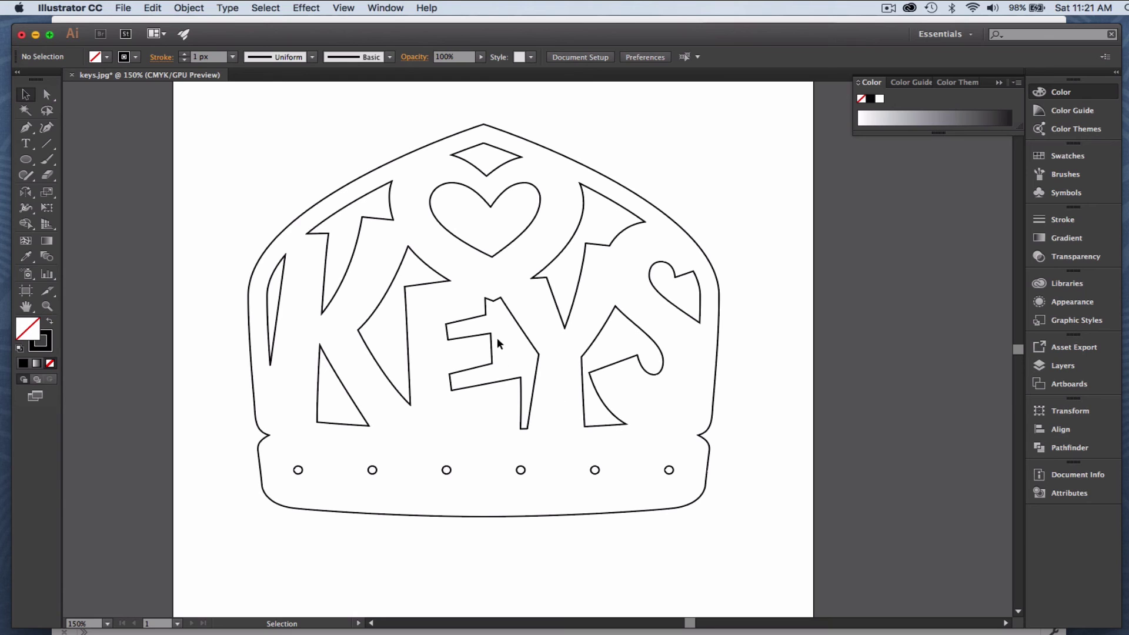
- Show the bounding box of the key-holder compound path and scale the whole outline down slightly in proportion
{"action": "left_click_drag", "start_coordinate": [731, 391], "coordinate": [694, 414]}
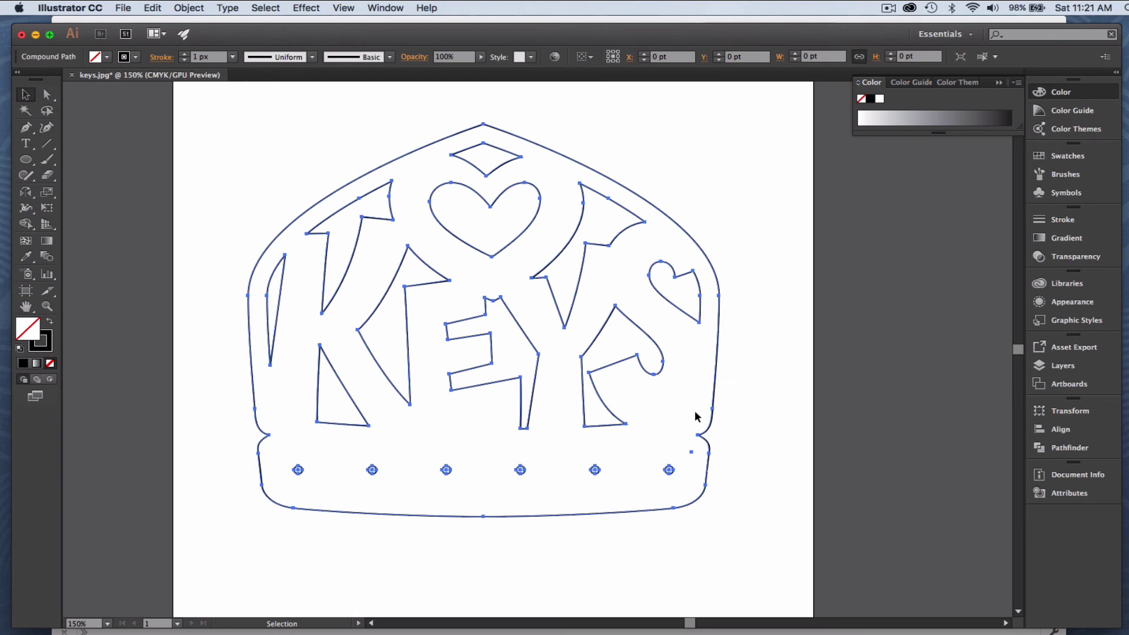
{"action": "key", "text": "super+h"}
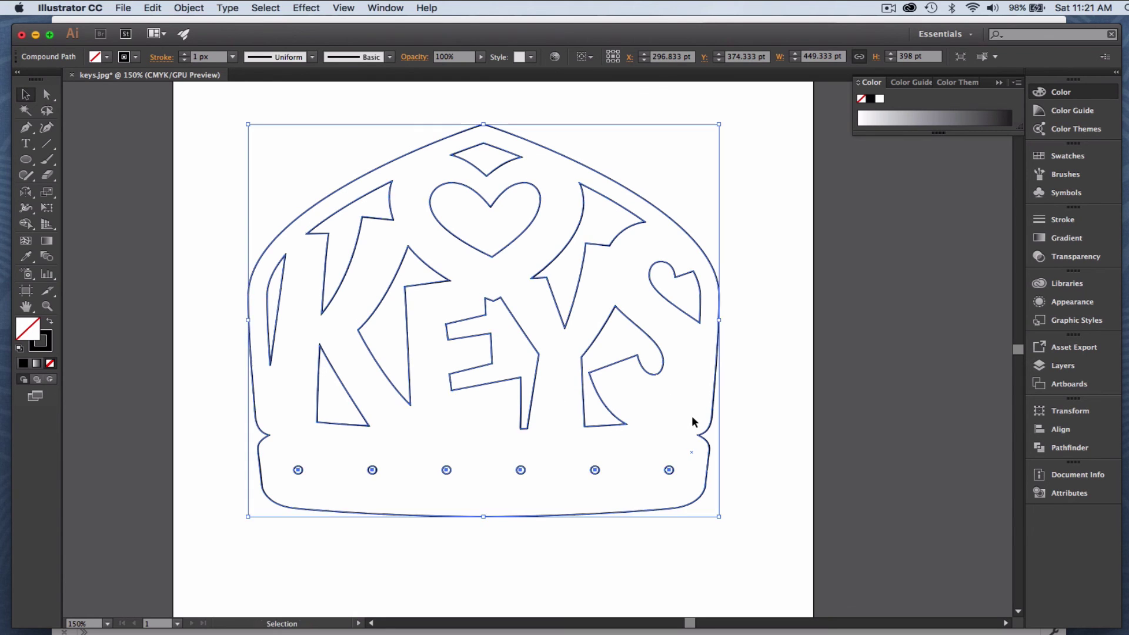
{"action": "left_click_drag", "start_coordinate": [720, 519], "coordinate": [688, 503]}
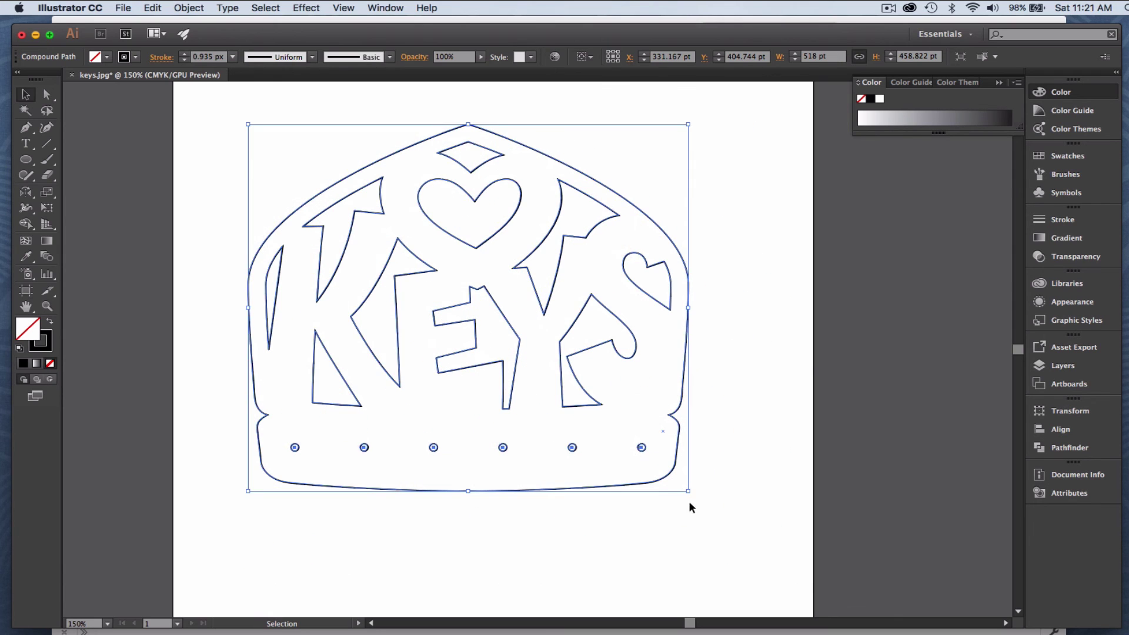
{"action": "left_click", "coordinate": [723, 405]}
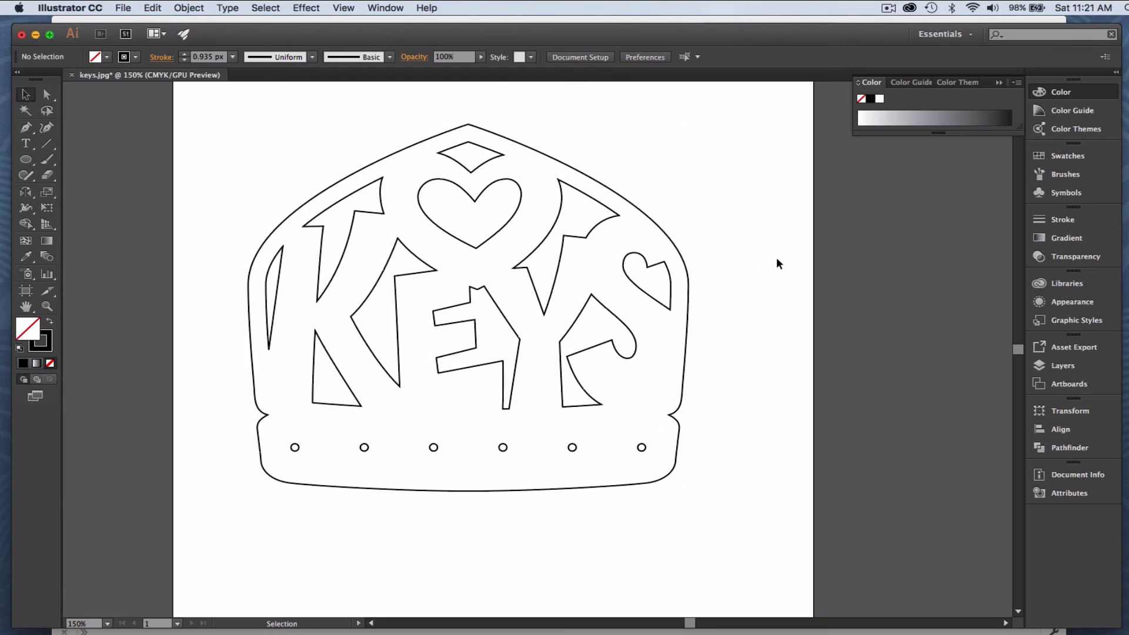
{"action": "left_click", "coordinate": [887, 9]}
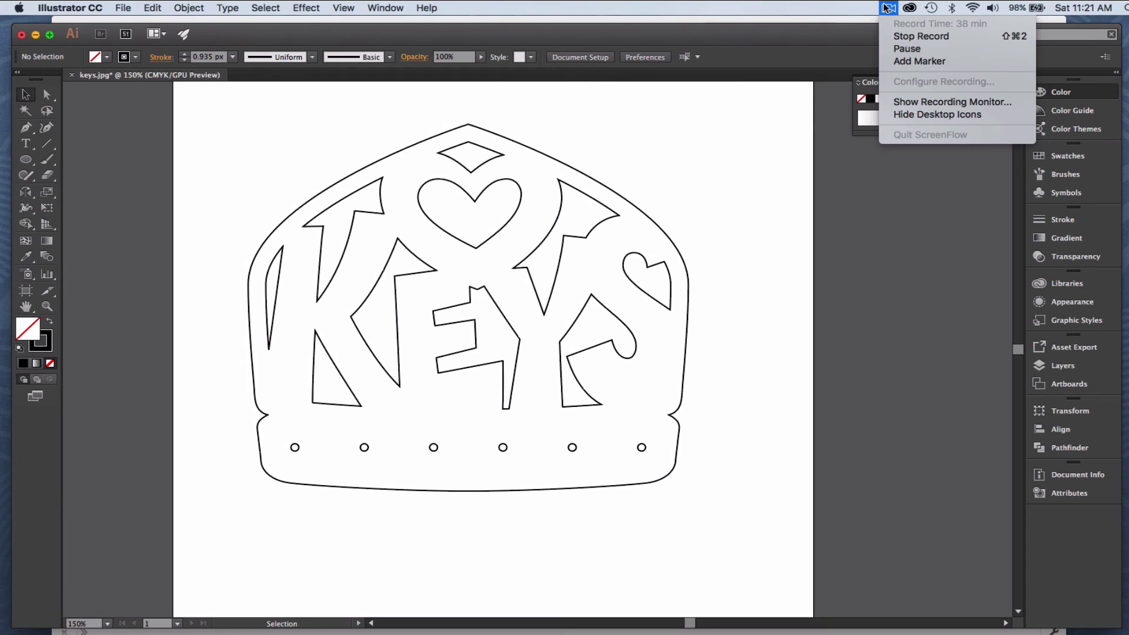